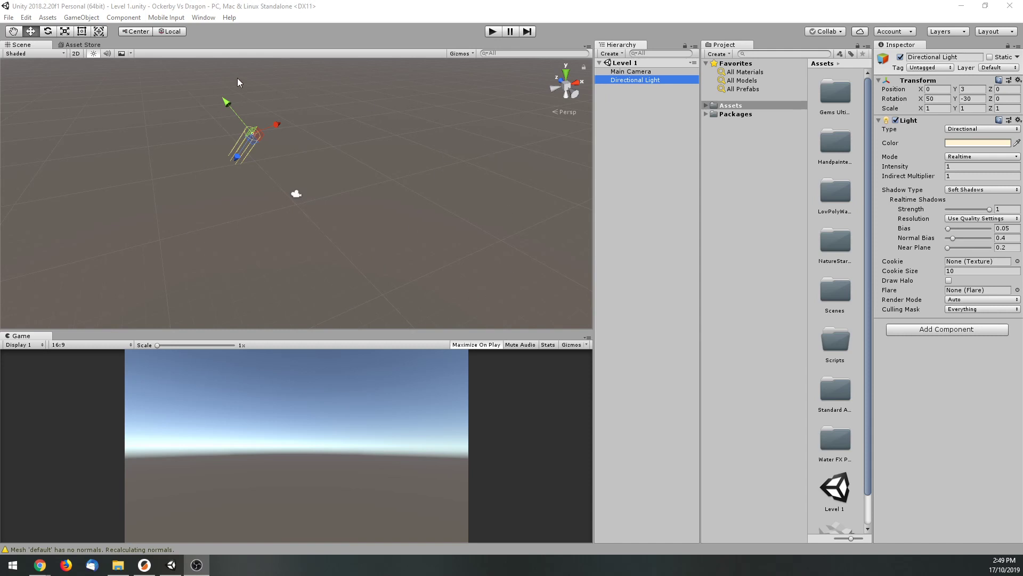
Switch the editor to the 2 by 3 window layout.
{"action": "left_click", "coordinate": [204, 18]}
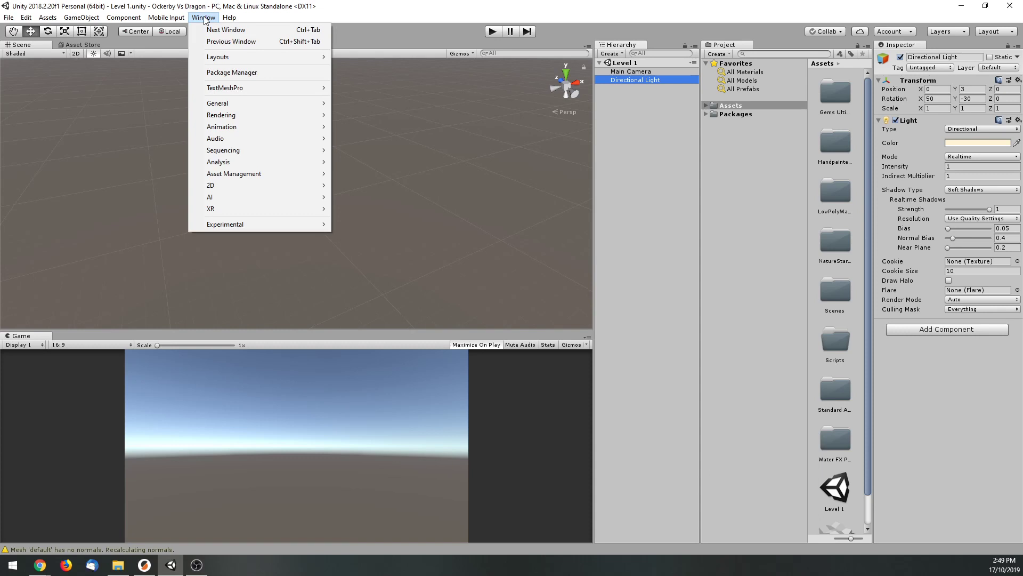
{"action": "mouse_move", "coordinate": [248, 59]}
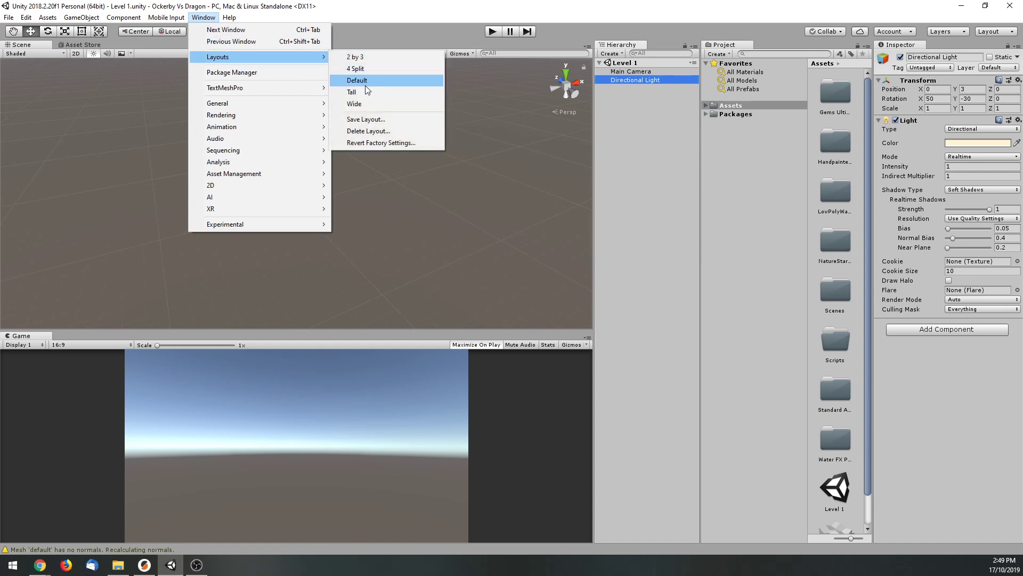
{"action": "left_click", "coordinate": [358, 57]}
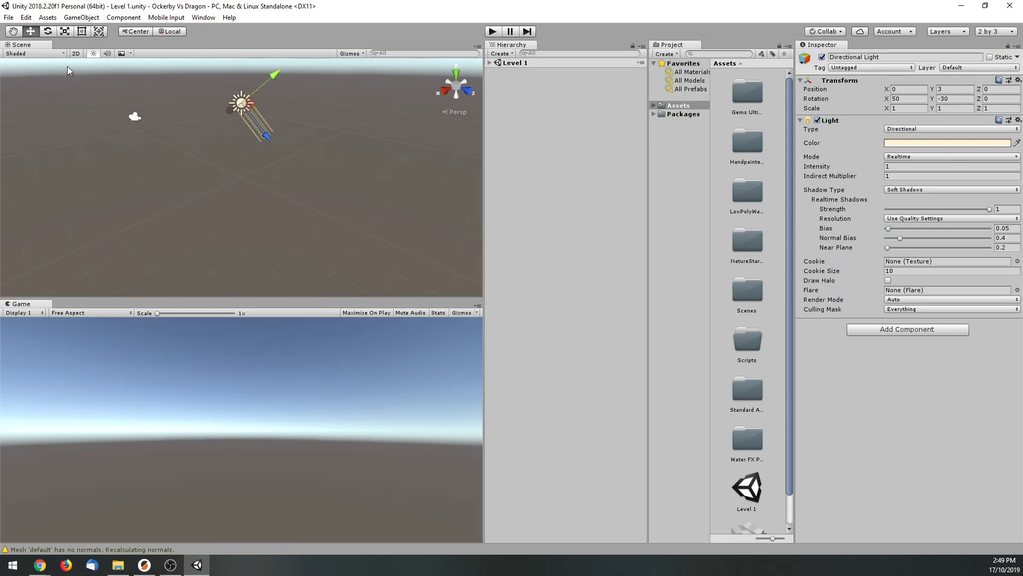
Examine the camera and light in the Level 1 scene from different angles and distances.
{"action": "left_click_drag", "start_coordinate": [307, 196], "coordinate": [287, 207]}
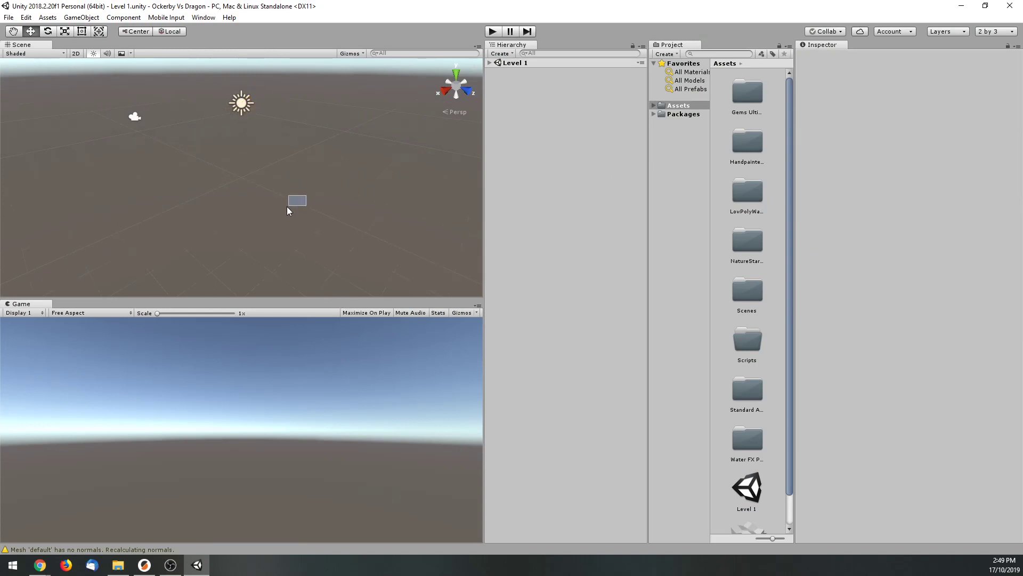
{"action": "mouse_move", "coordinate": [275, 168]}
{"action": "right_mouse_down"}
{"action": "mouse_move", "coordinate": [226, 173]}
{"action": "mouse_move", "coordinate": [267, 159]}
{"action": "right_mouse_up"}
{"action": "scroll", "coordinate": [266, 159], "scroll_direction": "down", "scroll_amount": 5}
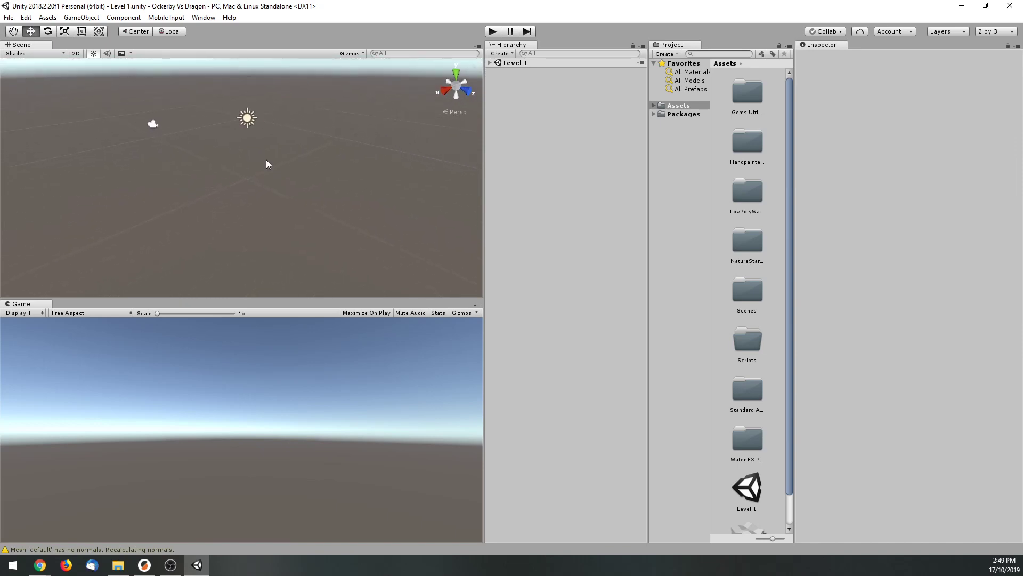
{"action": "middle_click_drag", "start_coordinate": [265, 160], "coordinate": [280, 210]}
{"action": "scroll", "coordinate": [281, 210], "scroll_direction": "up", "scroll_amount": 1}
{"action": "middle_click_drag", "start_coordinate": [385, 230], "coordinate": [332, 194]}
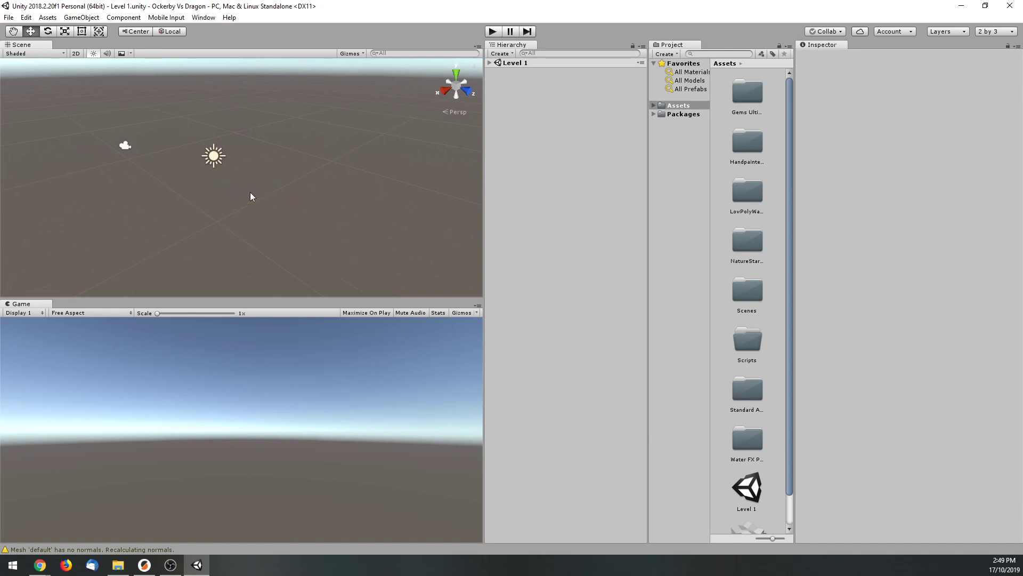
{"action": "middle_click_drag", "start_coordinate": [222, 194], "coordinate": [189, 181]}
{"action": "left_click_drag", "start_coordinate": [281, 189], "coordinate": [251, 189], "text": "alt"}
{"action": "right_click_drag", "start_coordinate": [252, 188], "coordinate": [222, 184]}
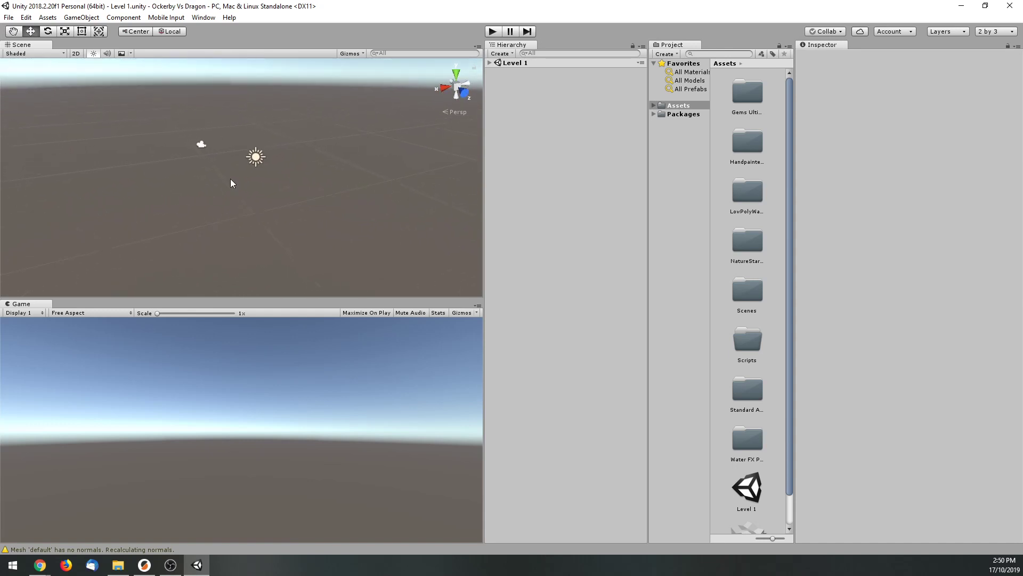
{"action": "middle_click_drag", "start_coordinate": [248, 180], "coordinate": [286, 169]}
Select the camera and then the sun light in the scene view to view their properties.
{"action": "left_click", "coordinate": [203, 145]}
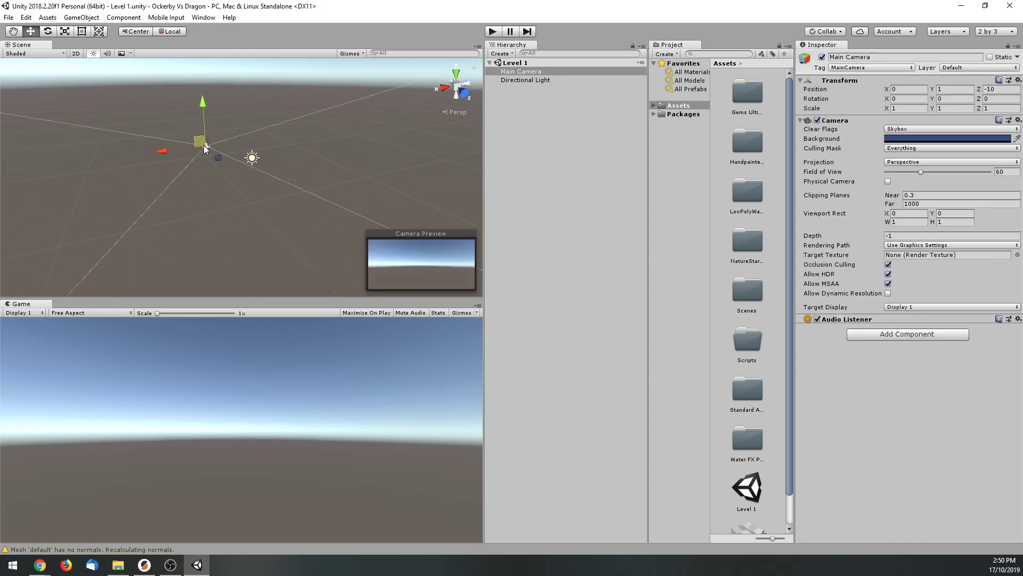
{"action": "left_click", "coordinate": [255, 159]}
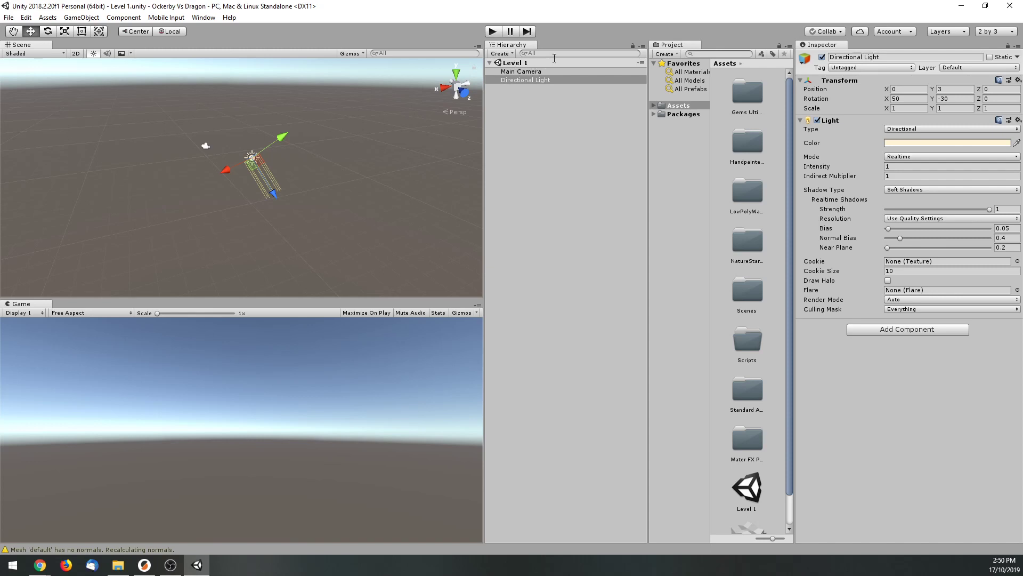
{"action": "left_click", "coordinate": [521, 64]}
{"action": "left_click", "coordinate": [9, 17]}
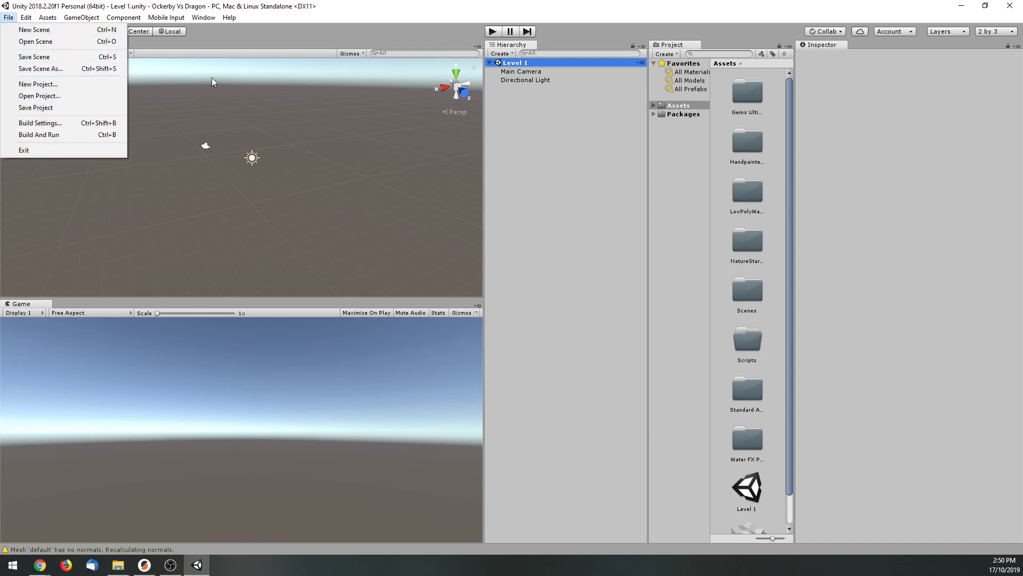
{"action": "left_click", "coordinate": [530, 121]}
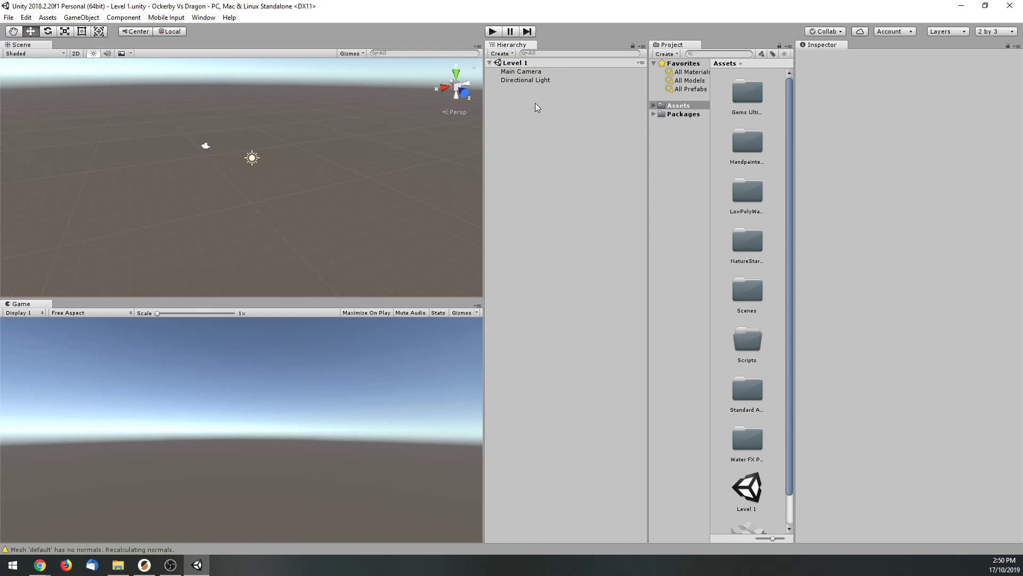
Compare the component settings of the Main Camera and the Directional Light by alternating between them in the Level 1 object list.
{"action": "left_click", "coordinate": [525, 73]}
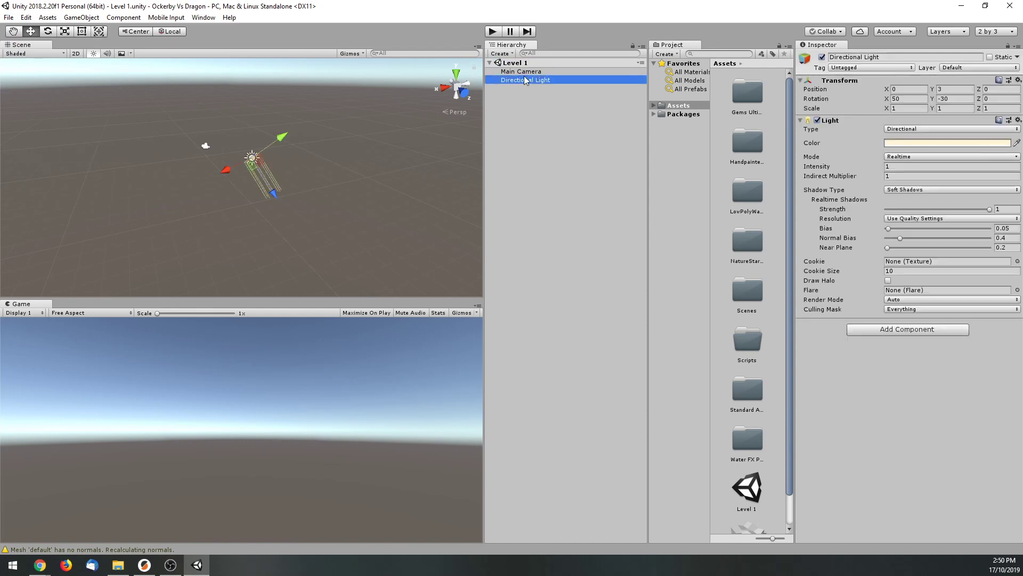
{"action": "left_click", "coordinate": [518, 80]}
{"action": "left_click", "coordinate": [525, 73]}
{"action": "left_click", "coordinate": [526, 81]}
{"action": "left_click", "coordinate": [524, 73]}
{"action": "left_click", "coordinate": [521, 80]}
{"action": "left_click", "coordinate": [524, 72]}
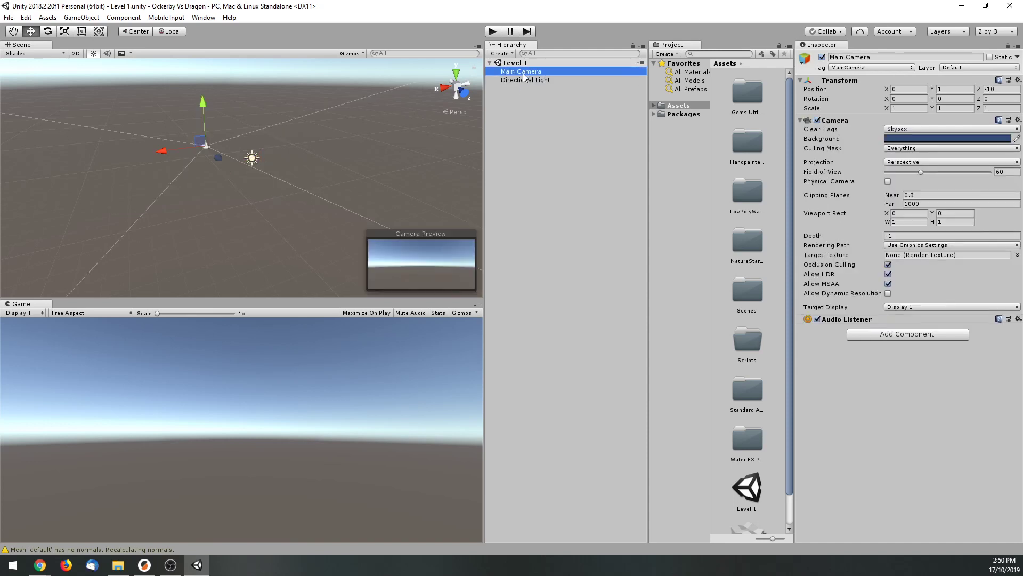
{"action": "left_click", "coordinate": [525, 79]}
{"action": "left_click", "coordinate": [523, 72]}
{"action": "left_click", "coordinate": [533, 80]}
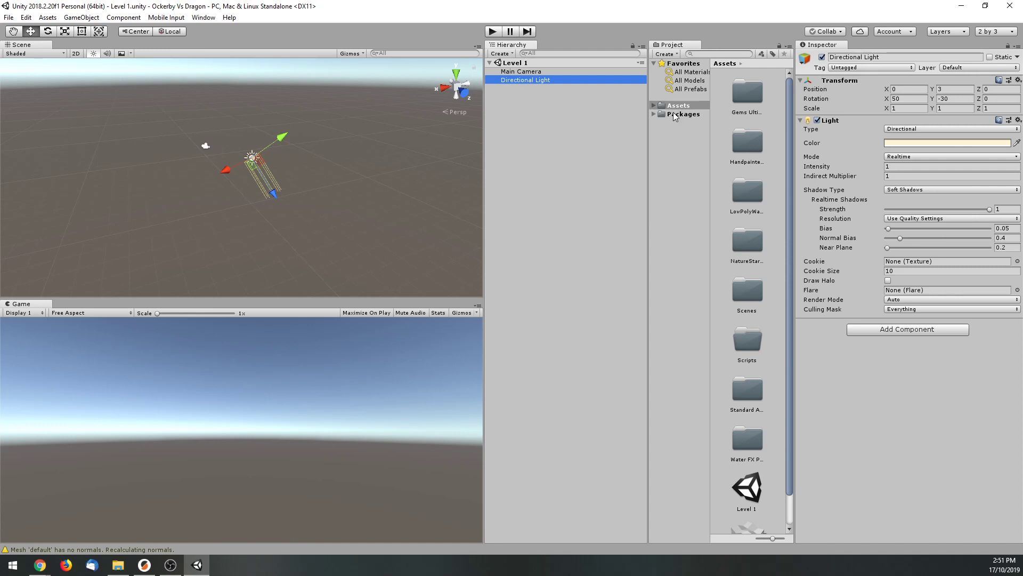
Resize the editor panels to give the Project panel more width and narrow the Scene, Game and Inspector panels.
{"action": "left_click_drag", "start_coordinate": [650, 137], "coordinate": [618, 137]}
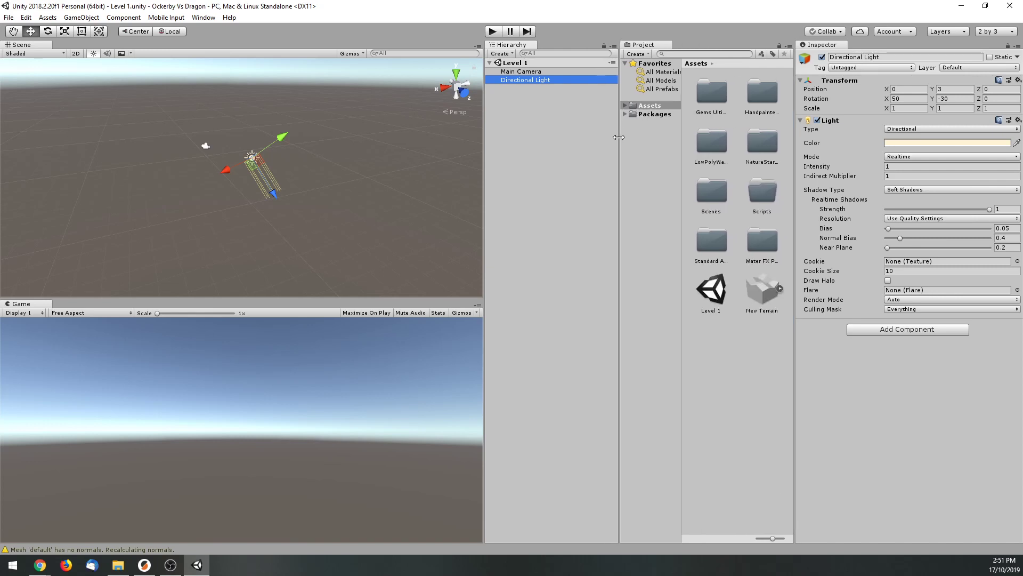
{"action": "left_click_drag", "start_coordinate": [482, 150], "coordinate": [447, 151]}
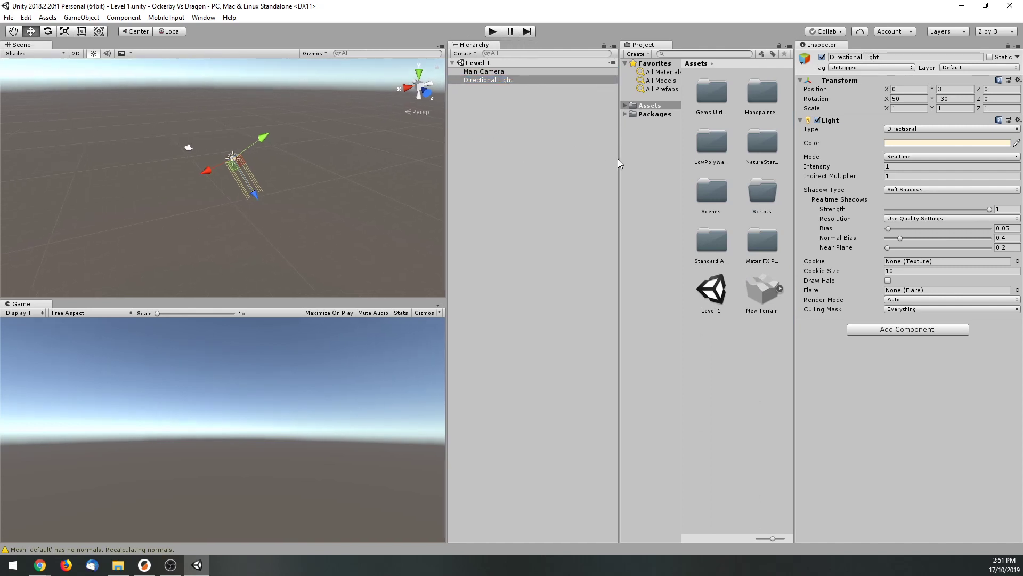
{"action": "left_click", "coordinate": [619, 159]}
{"action": "left_click_drag", "start_coordinate": [618, 157], "coordinate": [603, 158]}
{"action": "left_click_drag", "start_coordinate": [796, 169], "coordinate": [826, 160]}
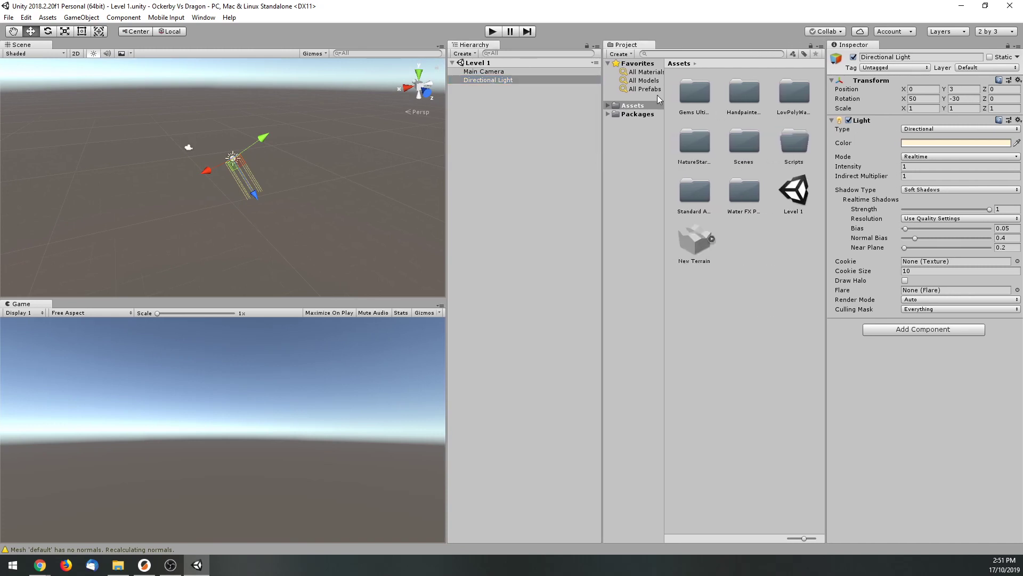
Expand the Assets folder tree, show the Standard Assets contents and widen the tree so full folder names fit.
{"action": "left_click", "coordinate": [607, 106]}
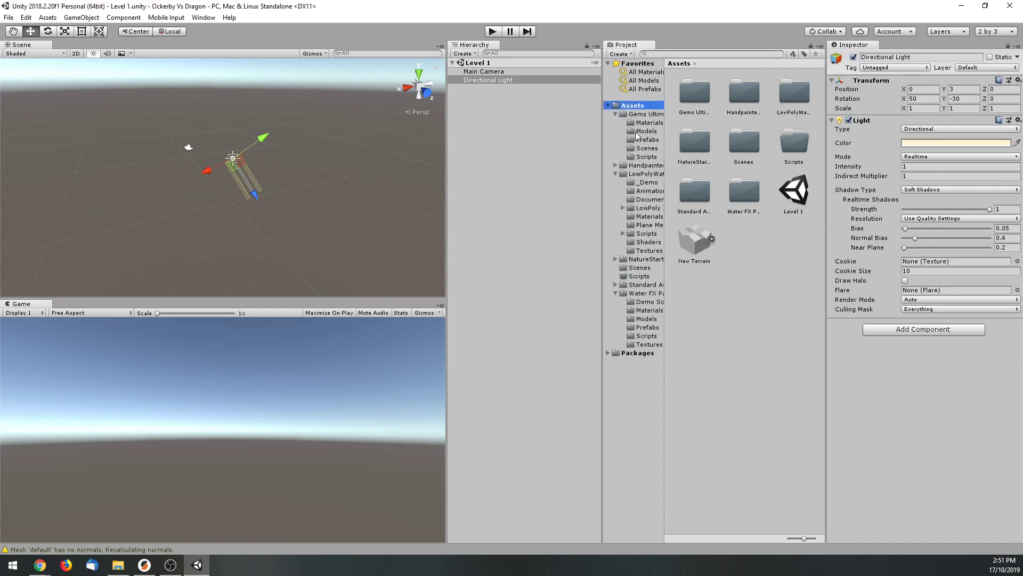
{"action": "left_click", "coordinate": [645, 285]}
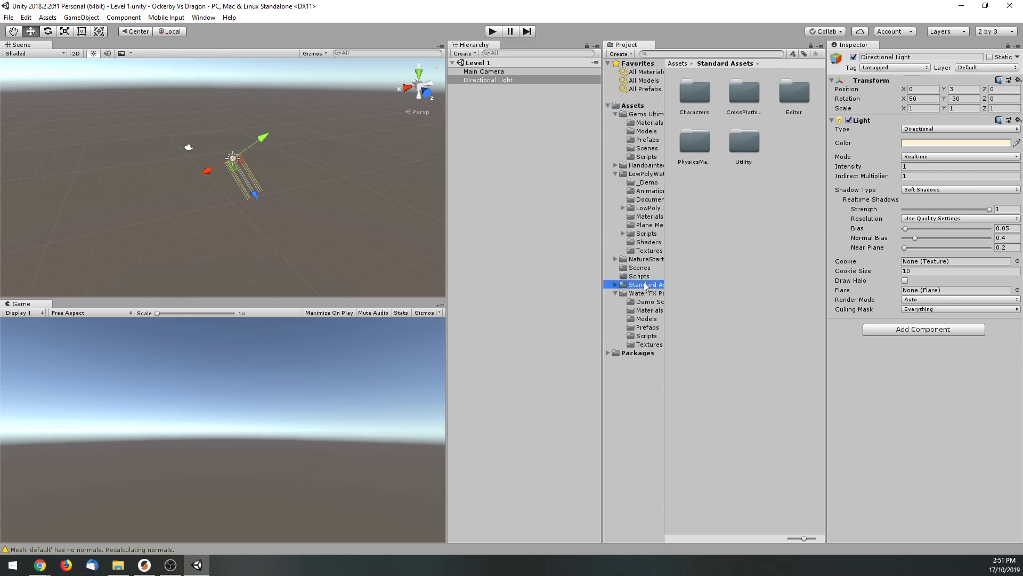
{"action": "left_click", "coordinate": [615, 284]}
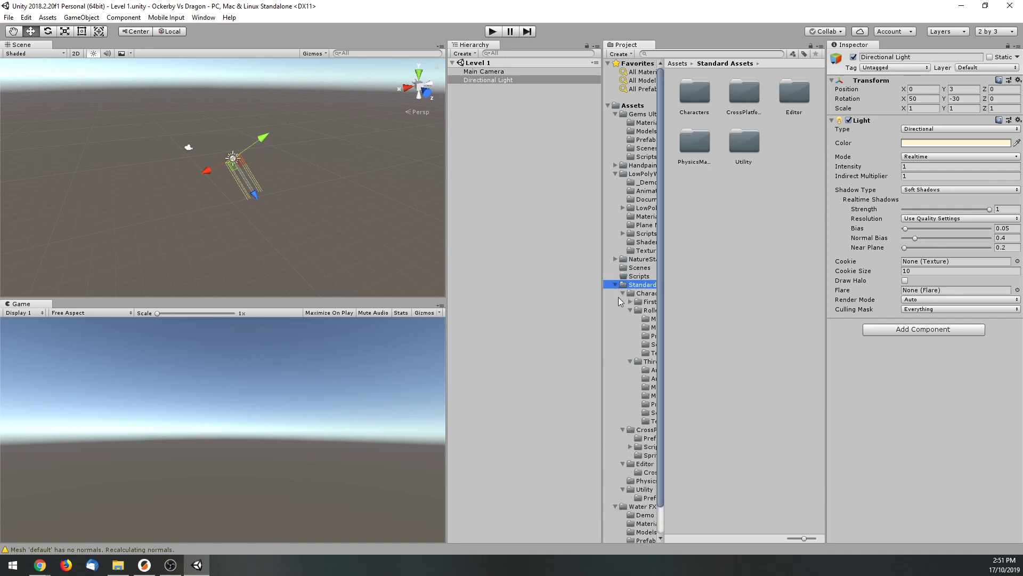
{"action": "left_click_drag", "start_coordinate": [664, 328], "coordinate": [706, 322]}
{"action": "left_click", "coordinate": [616, 285]}
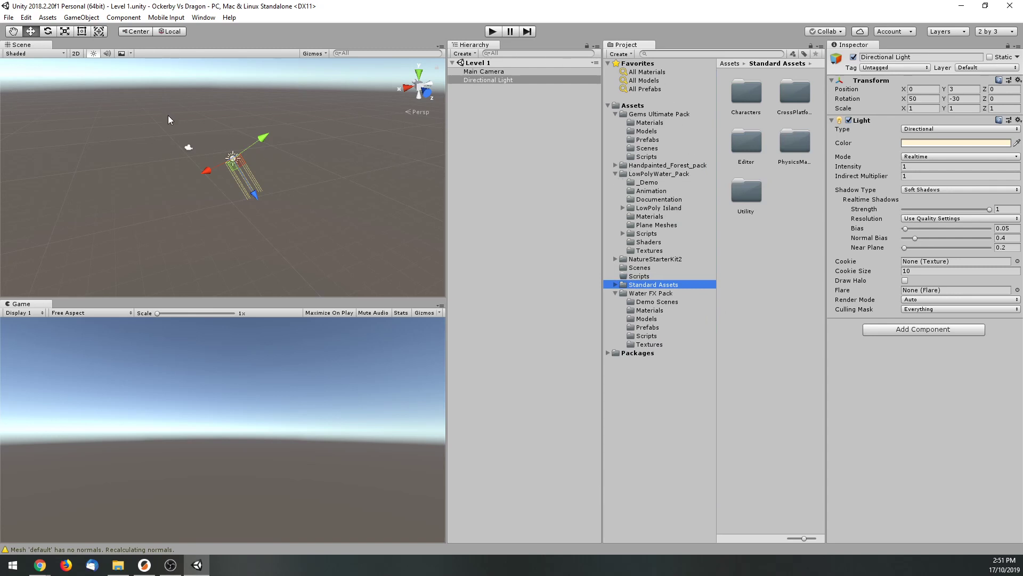
Test-run the Level 1 scene in play mode twice, stopping it after each run.
{"action": "left_click", "coordinate": [491, 32]}
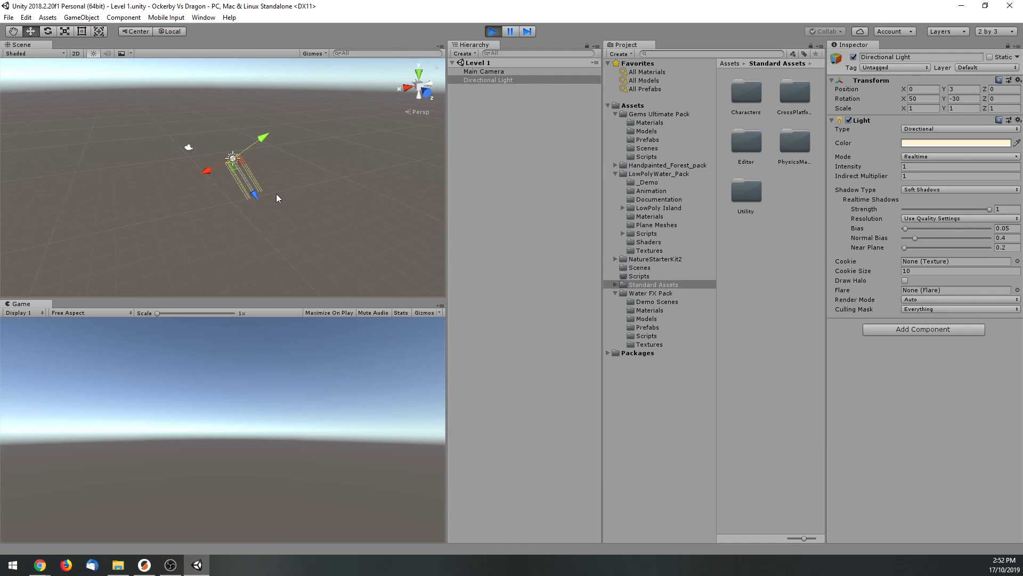
{"action": "left_click", "coordinate": [493, 31]}
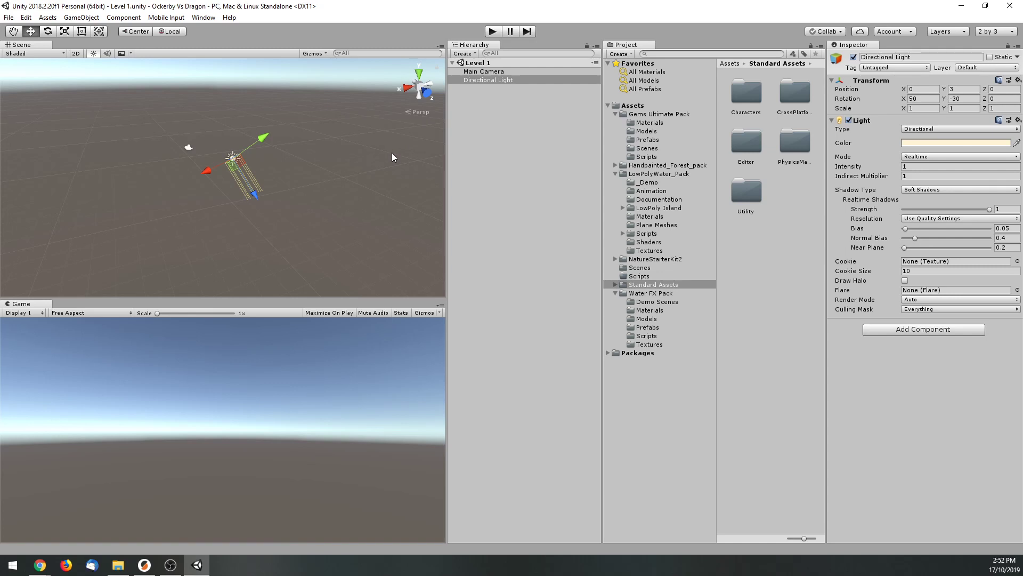
{"action": "left_click", "coordinate": [493, 32]}
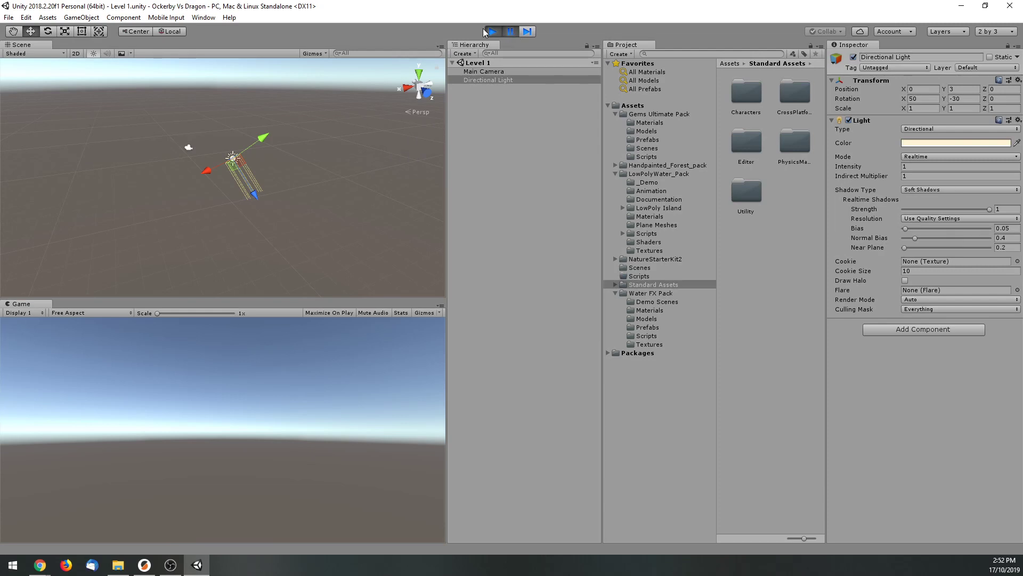
{"action": "left_click", "coordinate": [493, 32]}
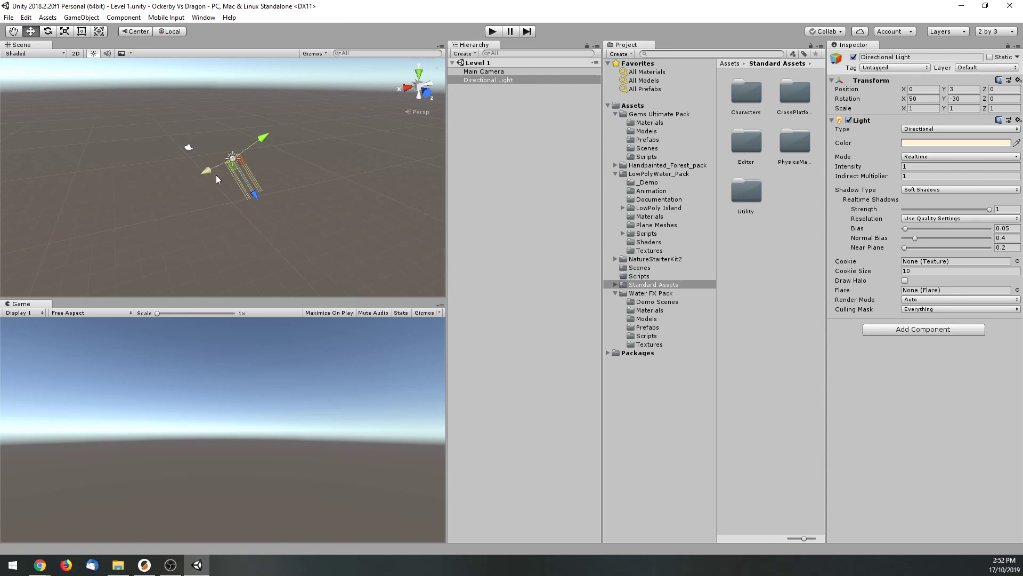
Add a 3D Terrain object to the Level 1 scene.
{"action": "scroll", "coordinate": [210, 189], "scroll_direction": "up", "scroll_amount": 5}
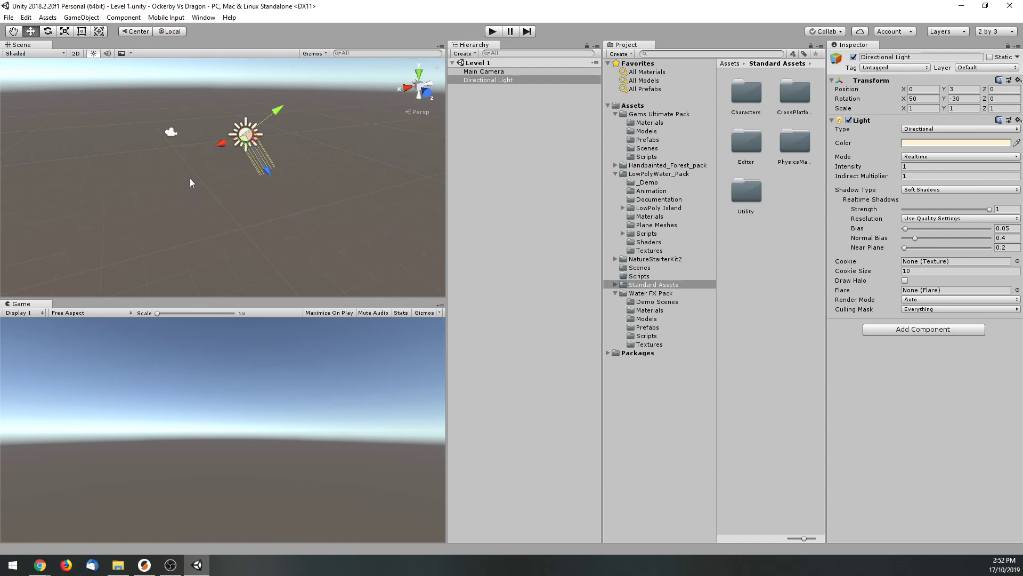
{"action": "left_click", "coordinate": [79, 19]}
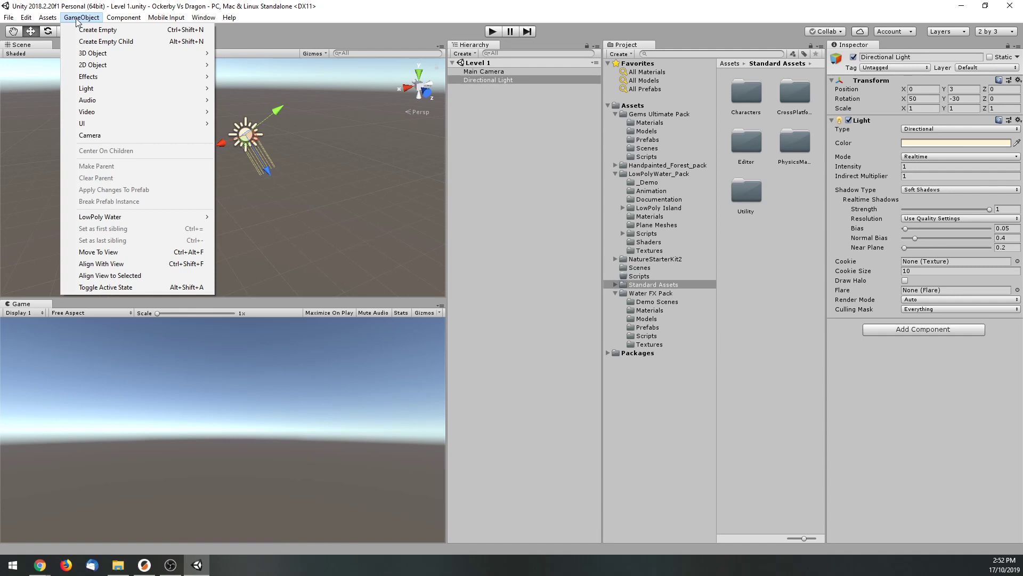
{"action": "mouse_move", "coordinate": [82, 55]}
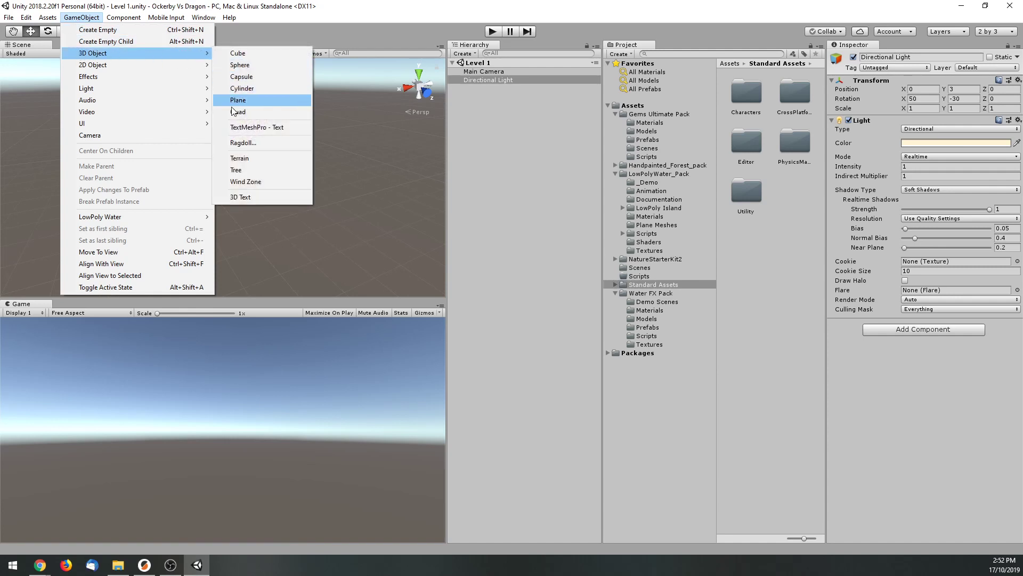
{"action": "left_click", "coordinate": [244, 158]}
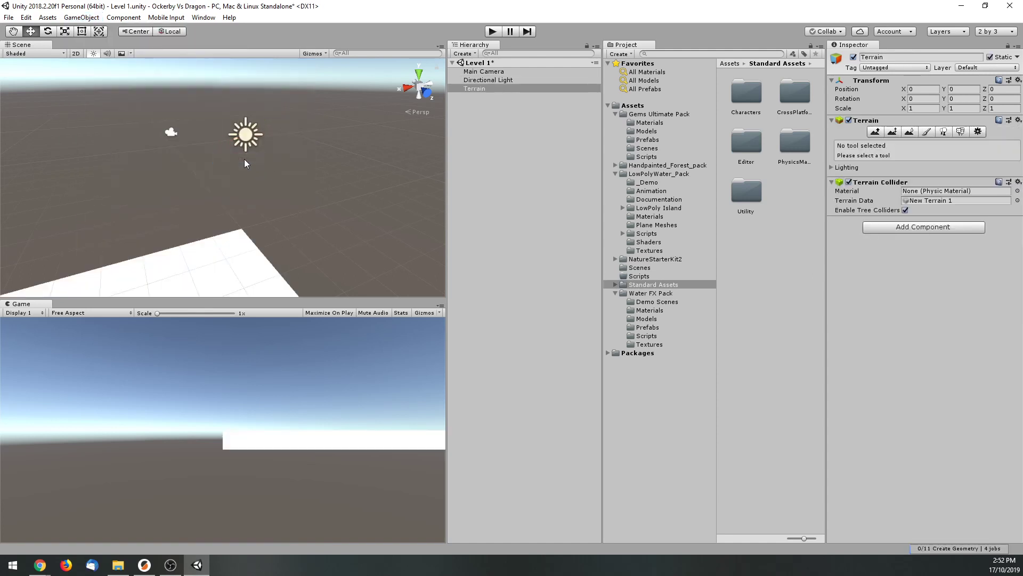
Move the terrain to about X -144, Z -113 so it extends beneath the camera and light.
{"action": "scroll", "coordinate": [305, 209], "scroll_direction": "down", "scroll_amount": 10}
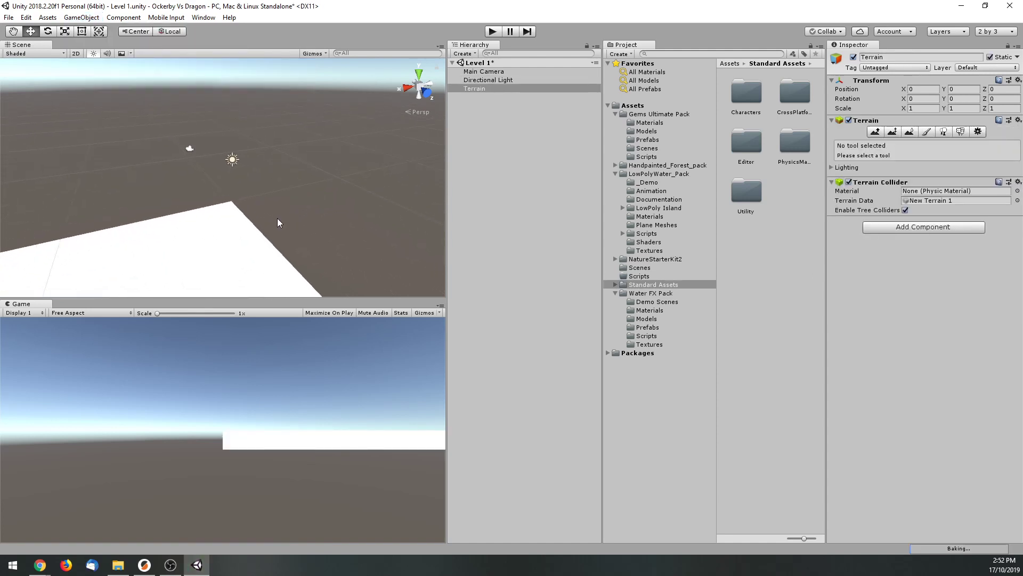
{"action": "scroll", "coordinate": [253, 244], "scroll_direction": "down", "scroll_amount": 12}
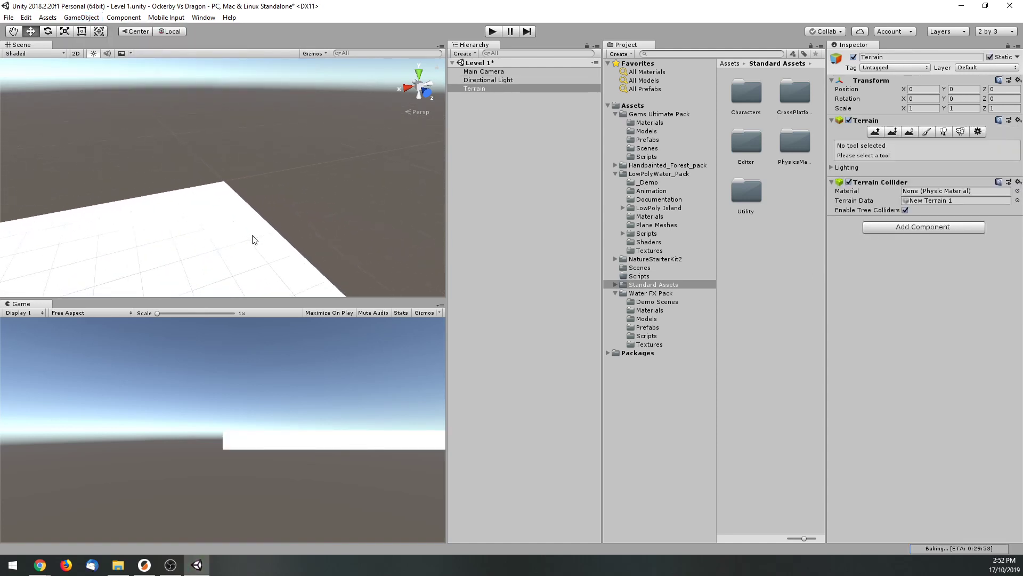
{"action": "scroll", "coordinate": [244, 225], "scroll_direction": "down", "scroll_amount": 5}
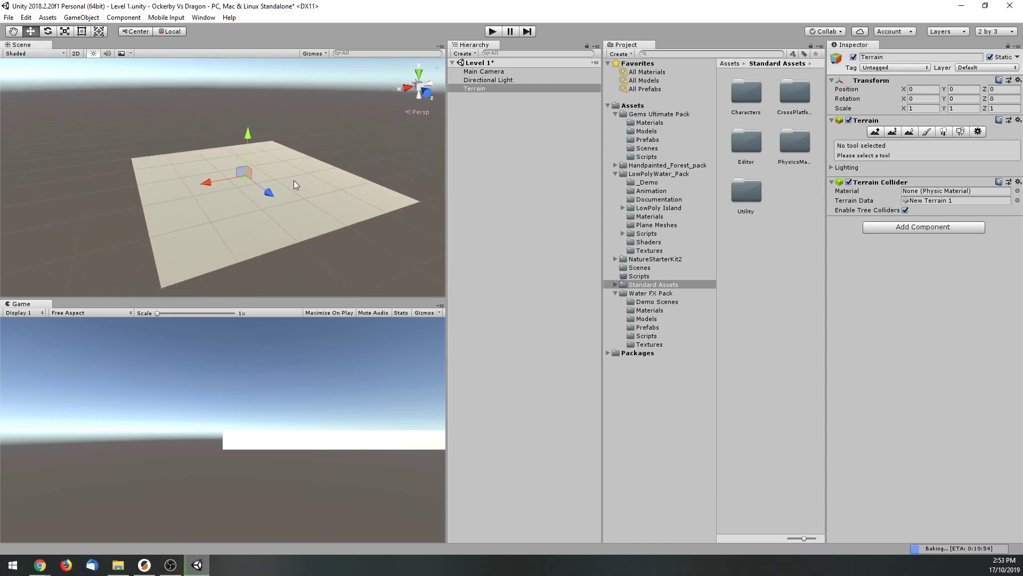
{"action": "scroll", "coordinate": [294, 181], "scroll_direction": "up", "scroll_amount": 2}
{"action": "scroll", "coordinate": [299, 172], "scroll_direction": "up", "scroll_amount": 1}
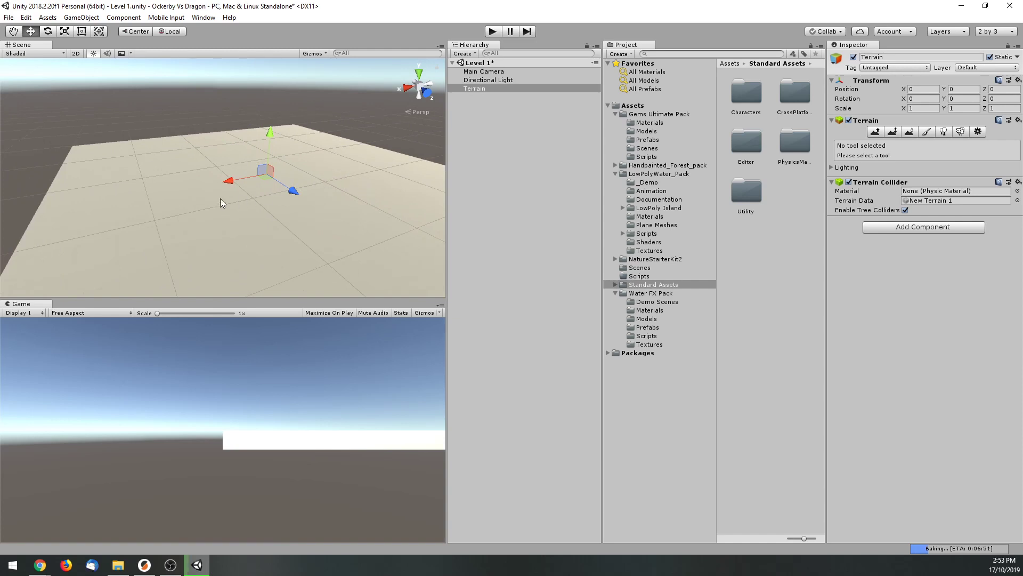
{"action": "left_click_drag", "start_coordinate": [234, 183], "coordinate": [311, 147]}
{"action": "middle_click_drag", "start_coordinate": [340, 170], "coordinate": [282, 176]}
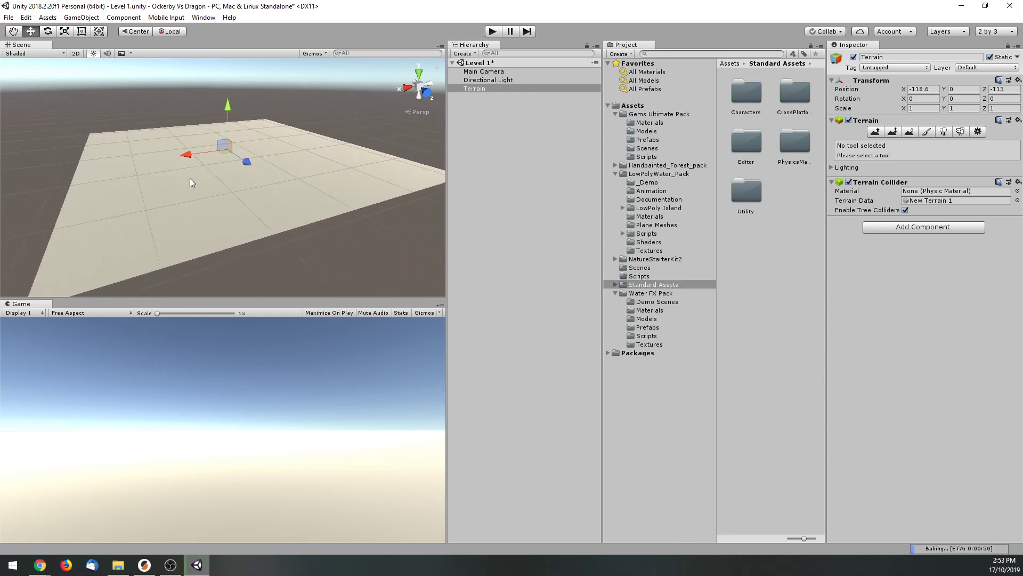
{"action": "mouse_move", "coordinate": [186, 153]}
{"action": "left_mouse_down"}
{"action": "mouse_move", "coordinate": [176, 158]}
{"action": "mouse_move", "coordinate": [199, 154]}
{"action": "left_mouse_up"}
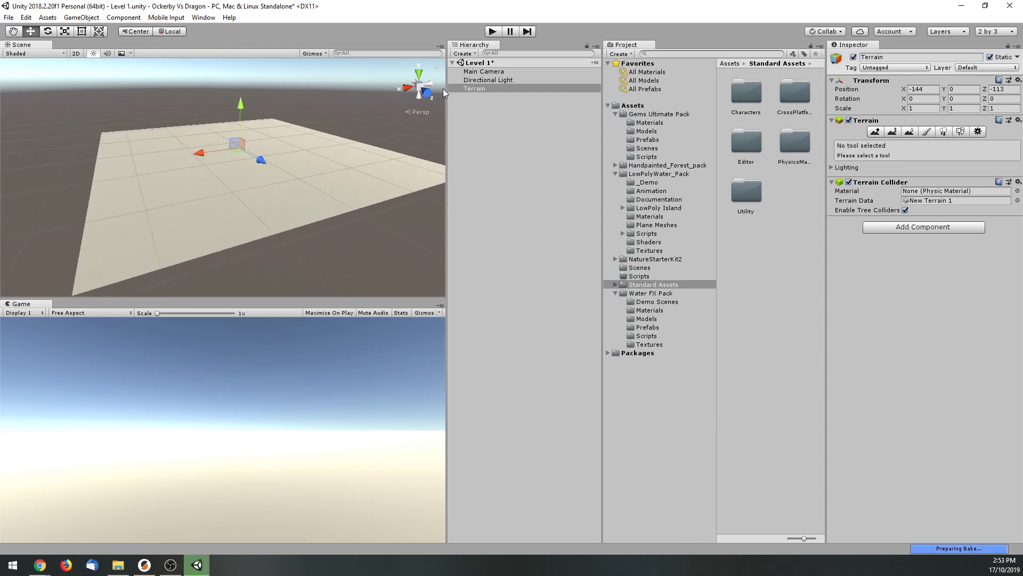
Frame the Main Camera in the scene view from a higher angle and widen the Scene and Game views.
{"action": "left_click", "coordinate": [484, 71]}
{"action": "key", "text": "f"}
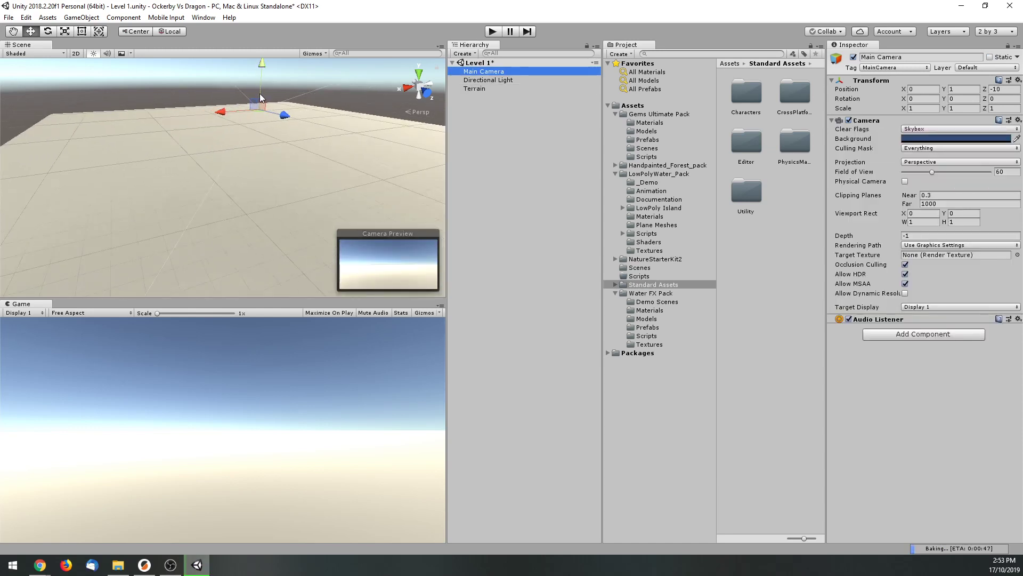
{"action": "middle_click_drag", "start_coordinate": [302, 127], "coordinate": [244, 275]}
{"action": "middle_click_drag", "start_coordinate": [261, 235], "coordinate": [358, 187]}
{"action": "scroll", "coordinate": [332, 184], "scroll_direction": "up", "scroll_amount": 1}
{"action": "scroll", "coordinate": [332, 184], "scroll_direction": "up", "scroll_amount": 1}
{"action": "left_click_drag", "start_coordinate": [449, 172], "coordinate": [501, 172]}
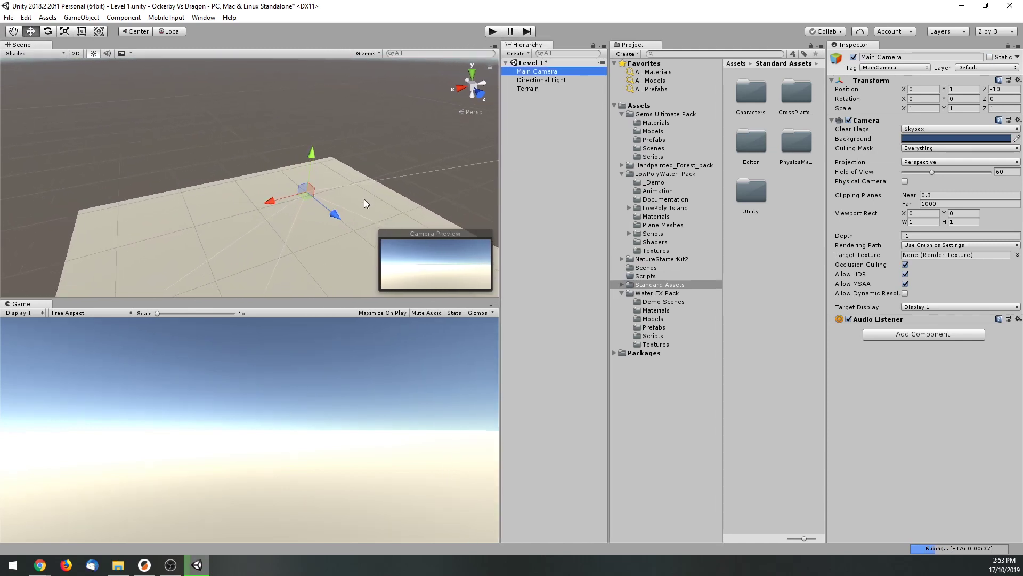
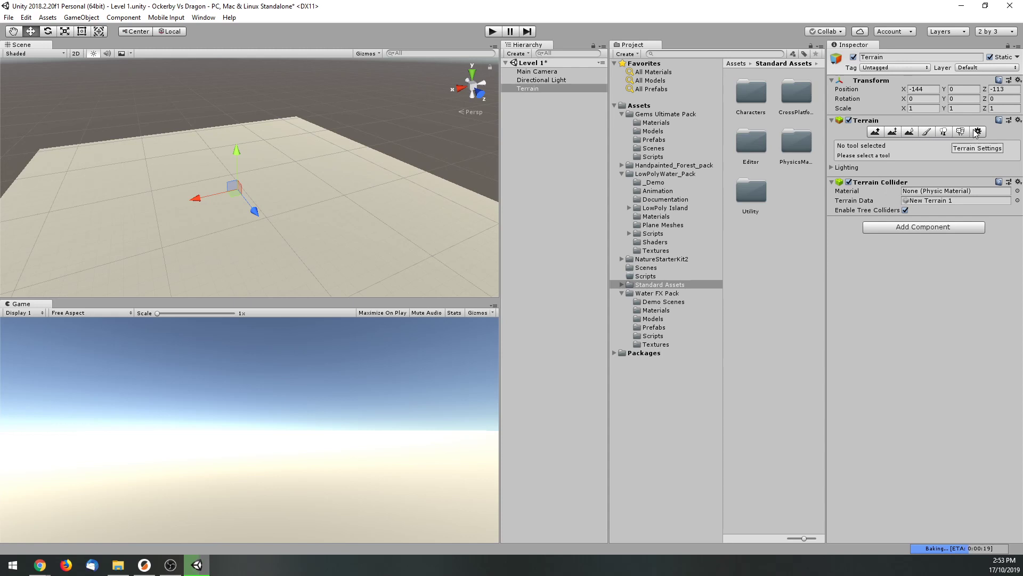
Raise a row of narrow peaks across the terrain with the Raise/Lower Terrain tool at brush size 32.
{"action": "left_click", "coordinate": [875, 132]}
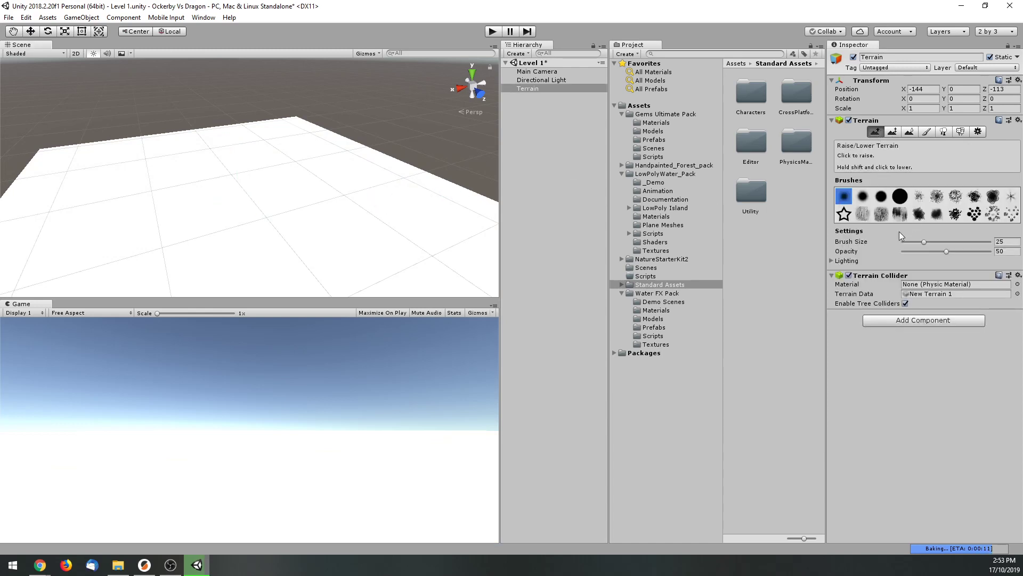
{"action": "left_click_drag", "start_coordinate": [923, 243], "coordinate": [930, 243]}
{"action": "left_click", "coordinate": [833, 261]}
{"action": "left_click", "coordinate": [832, 260]}
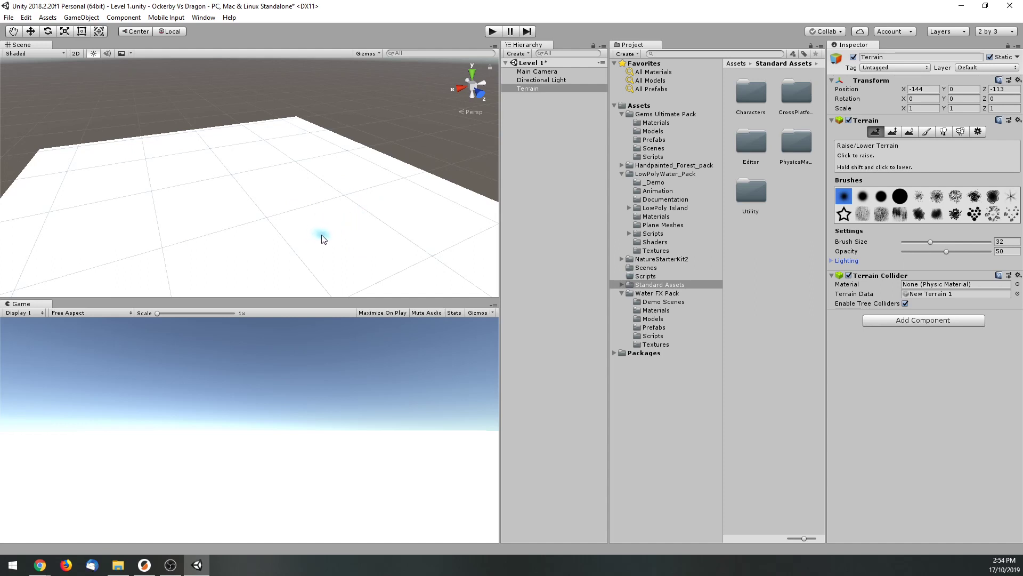
{"action": "scroll", "coordinate": [322, 239], "scroll_direction": "up", "scroll_amount": 3}
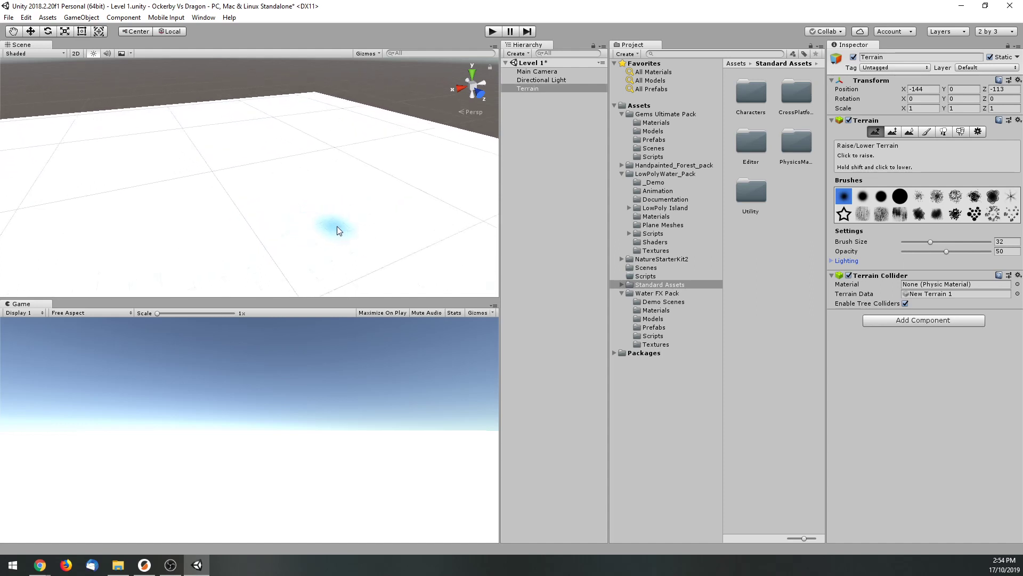
{"action": "left_click_drag", "start_coordinate": [332, 218], "coordinate": [100, 243]}
{"action": "left_click_drag", "start_coordinate": [208, 206], "coordinate": [232, 203]}
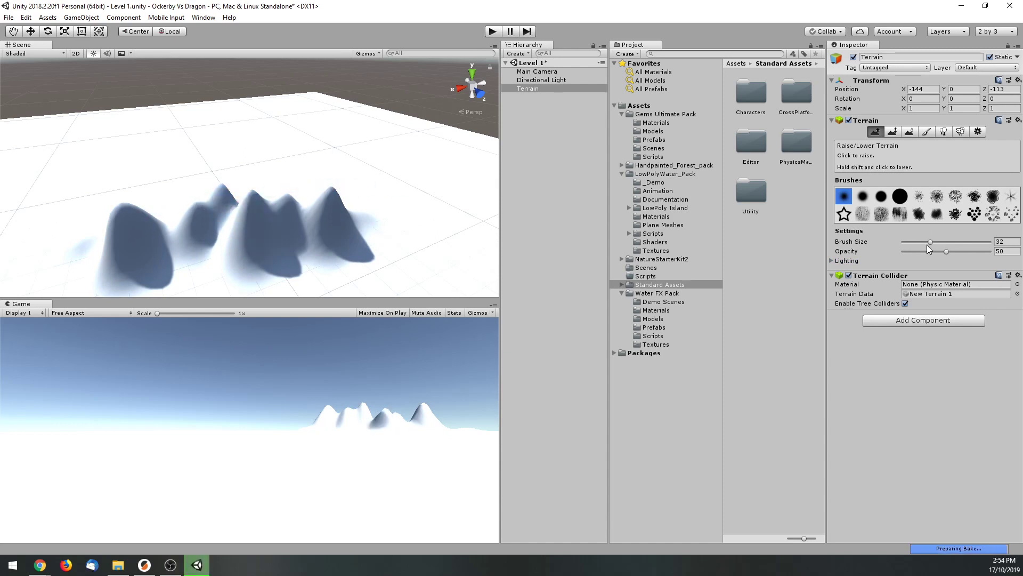
Set the brush size to 69 and raise broader peaks along the existing row.
{"action": "left_click_drag", "start_coordinate": [931, 242], "coordinate": [965, 244]}
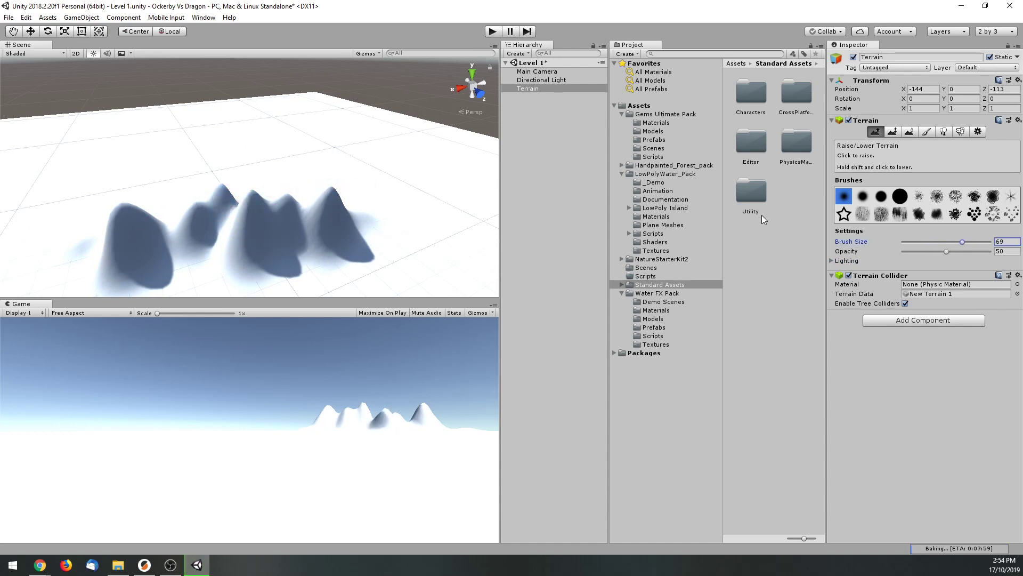
{"action": "mouse_move", "coordinate": [325, 251]}
{"action": "left_mouse_down"}
{"action": "mouse_move", "coordinate": [428, 226]}
{"action": "mouse_move", "coordinate": [421, 192]}
{"action": "mouse_move", "coordinate": [113, 214]}
{"action": "left_mouse_up"}
{"action": "scroll", "coordinate": [220, 226], "scroll_direction": "down", "scroll_amount": 5}
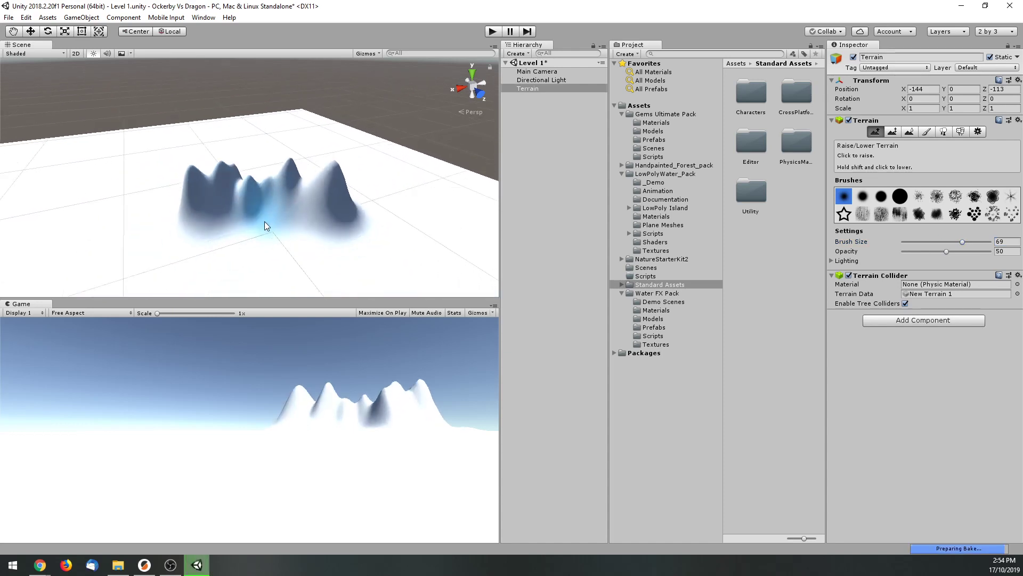
Reduce the brush opacity to 18, then raise a large mound in front of the peaks and low hills beside it.
{"action": "mouse_move", "coordinate": [309, 236]}
{"action": "left_mouse_down"}
{"action": "mouse_move", "coordinate": [206, 229]}
{"action": "mouse_move", "coordinate": [260, 233]}
{"action": "left_mouse_up"}
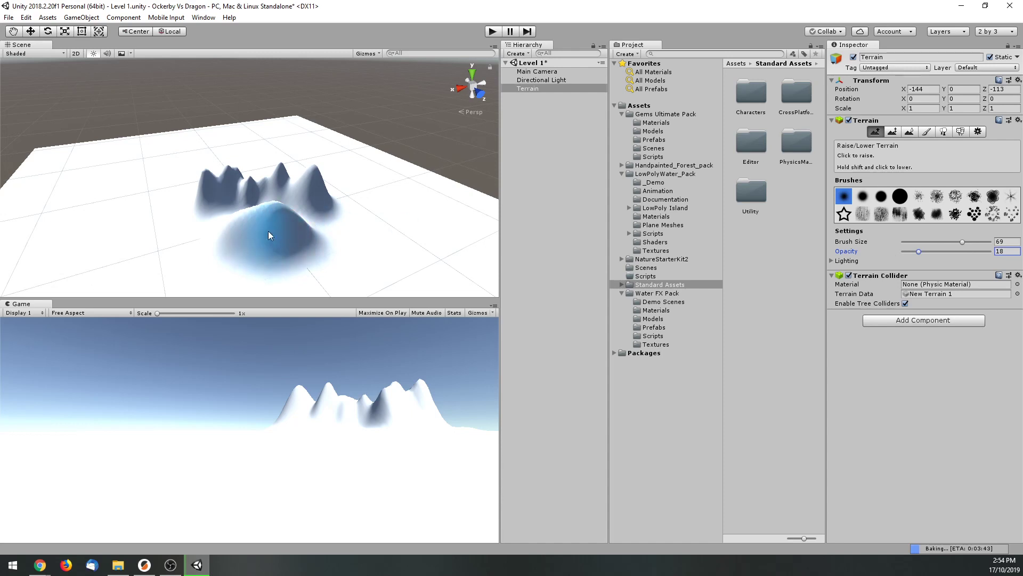
{"action": "mouse_move", "coordinate": [268, 232]}
{"action": "left_mouse_down"}
{"action": "mouse_move", "coordinate": [282, 219]}
{"action": "mouse_move", "coordinate": [236, 219]}
{"action": "left_mouse_up"}
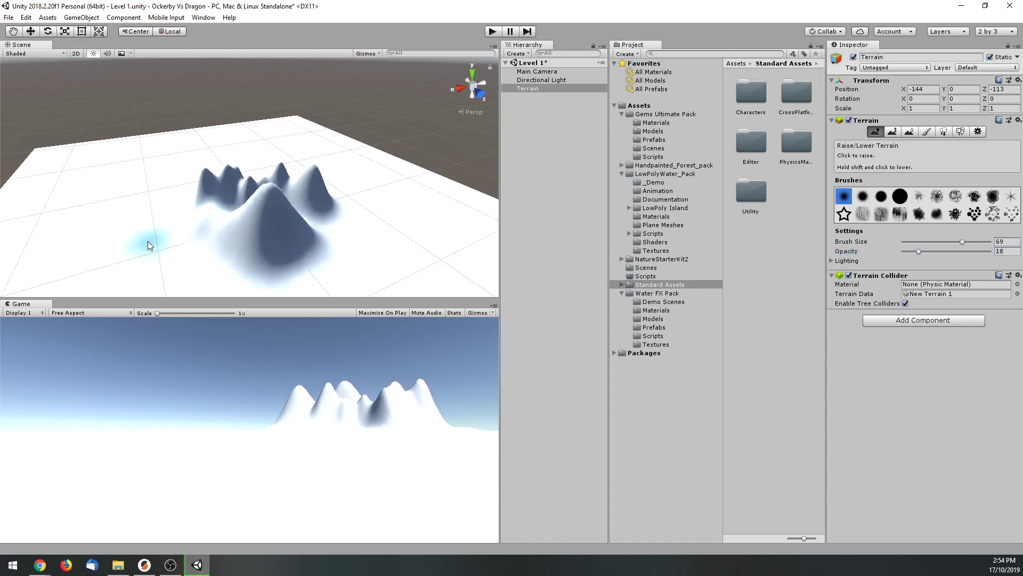
{"action": "mouse_move", "coordinate": [148, 241]}
{"action": "left_mouse_down"}
{"action": "mouse_move", "coordinate": [303, 273]}
{"action": "mouse_move", "coordinate": [382, 251]}
{"action": "left_mouse_up"}
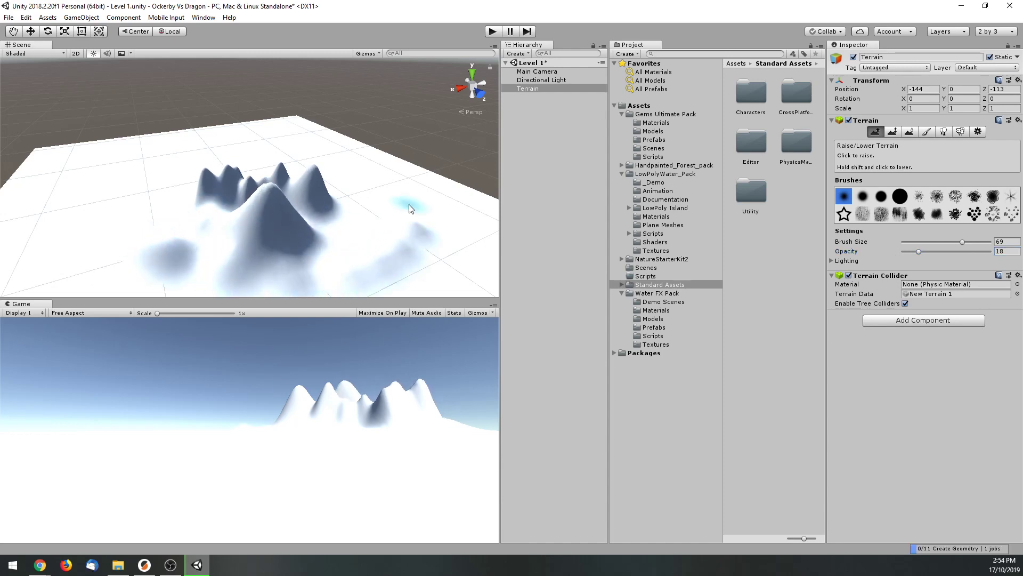
Raise ground near the terrain's edge with the large solid round brush, and cover the area with rough bumps using a textured brush.
{"action": "left_click", "coordinate": [907, 200]}
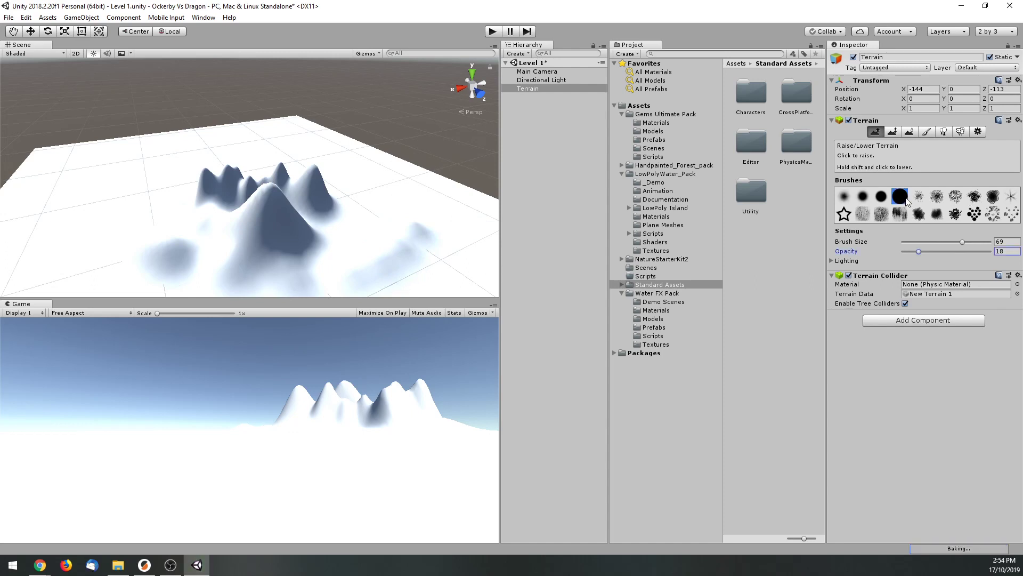
{"action": "left_click", "coordinate": [422, 192]}
{"action": "left_click", "coordinate": [434, 200]}
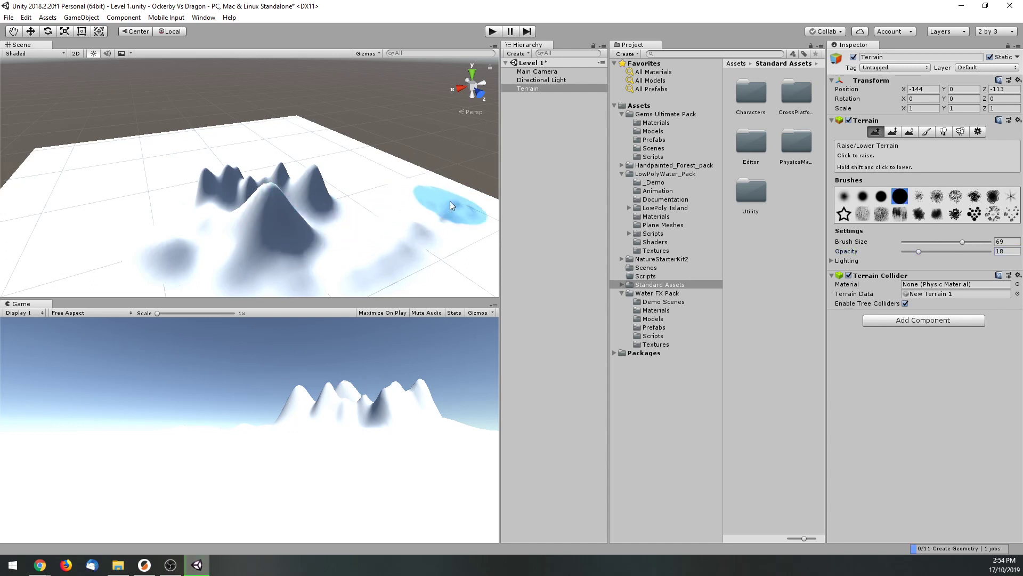
{"action": "left_click", "coordinate": [456, 208]}
{"action": "scroll", "coordinate": [429, 203], "scroll_direction": "up", "scroll_amount": 1}
{"action": "middle_click_drag", "start_coordinate": [429, 203], "coordinate": [320, 188]}
{"action": "scroll", "coordinate": [178, 158], "scroll_direction": "up", "scroll_amount": 2}
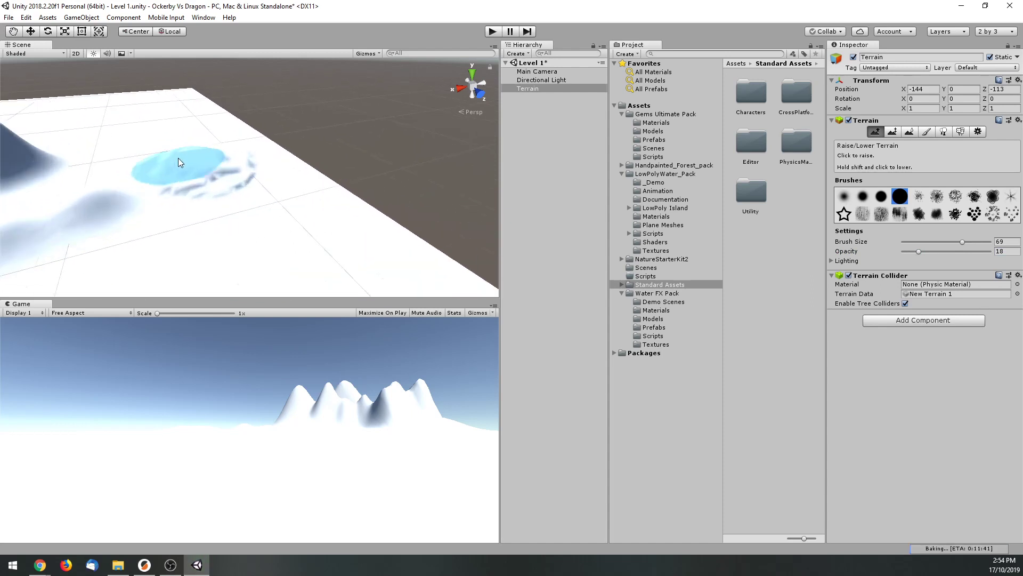
{"action": "mouse_move", "coordinate": [178, 158]}
{"action": "left_mouse_down"}
{"action": "mouse_move", "coordinate": [176, 140]}
{"action": "mouse_move", "coordinate": [153, 124]}
{"action": "mouse_move", "coordinate": [248, 167]}
{"action": "mouse_move", "coordinate": [325, 166]}
{"action": "left_mouse_up"}
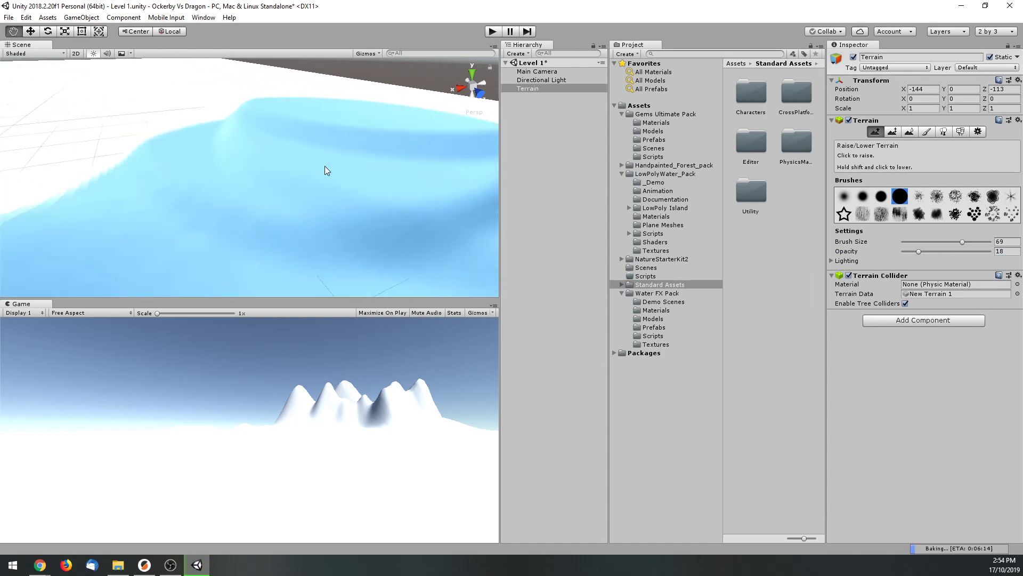
{"action": "scroll", "coordinate": [325, 166], "scroll_direction": "down", "scroll_amount": 3}
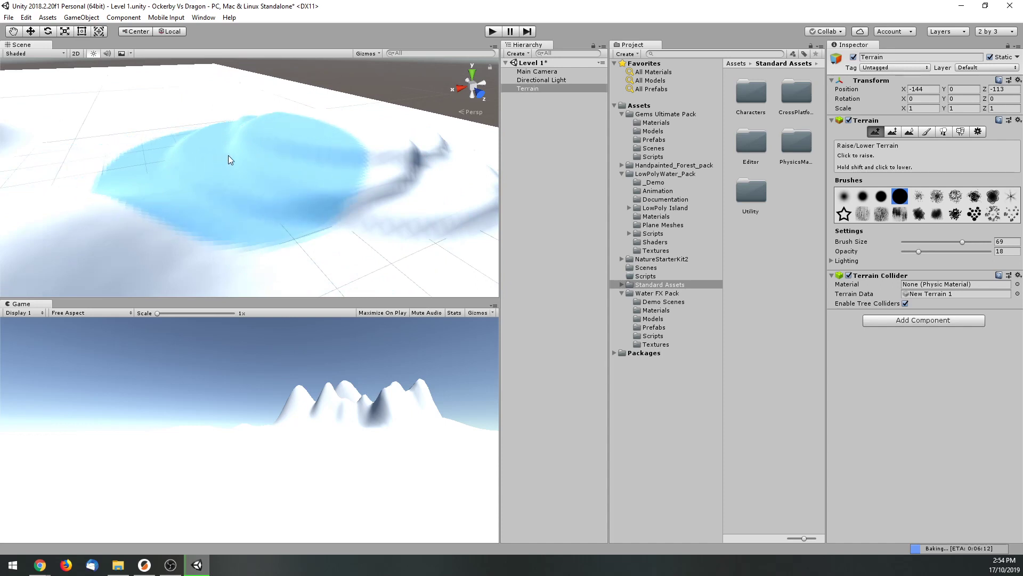
{"action": "left_click", "coordinate": [955, 196]}
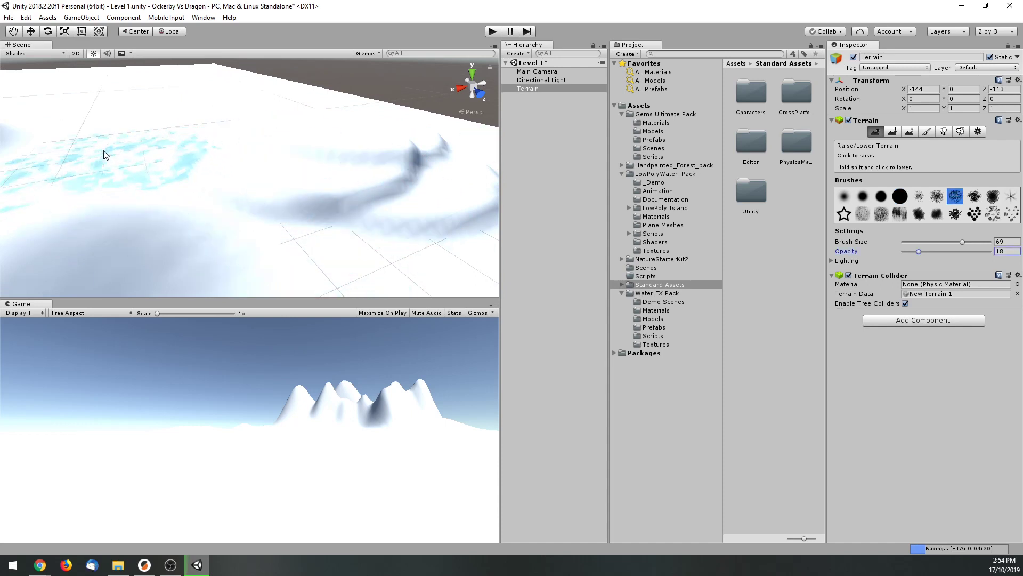
{"action": "mouse_move", "coordinate": [105, 155]}
{"action": "left_mouse_down"}
{"action": "mouse_move", "coordinate": [162, 162]}
{"action": "mouse_move", "coordinate": [182, 126]}
{"action": "mouse_move", "coordinate": [172, 121]}
{"action": "mouse_move", "coordinate": [111, 140]}
{"action": "mouse_move", "coordinate": [267, 176]}
{"action": "left_mouse_up"}
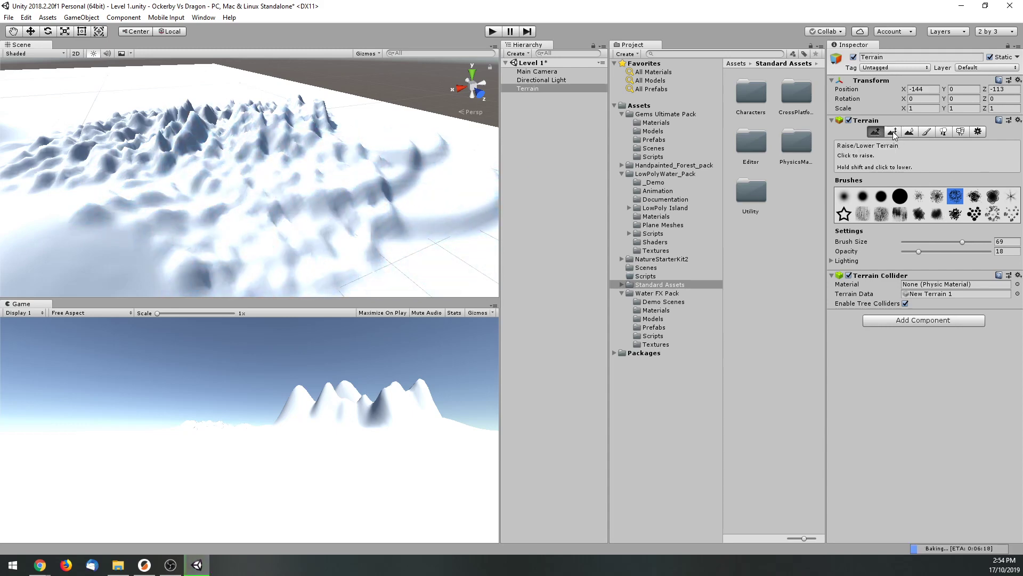
Switch to the Paint Height tool and flatten the whole terrain to height 120.
{"action": "left_click", "coordinate": [893, 132]}
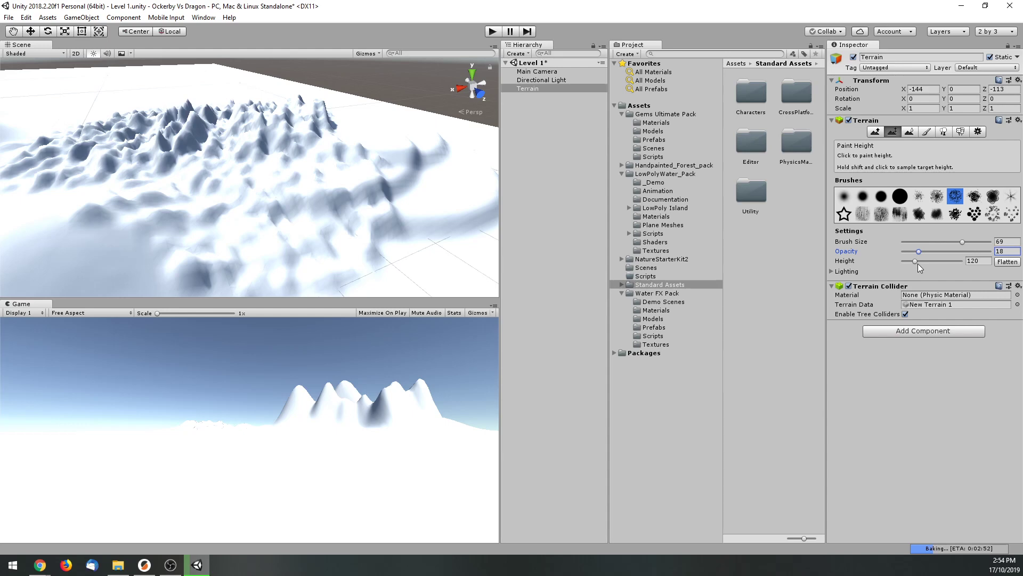
{"action": "left_click", "coordinate": [999, 265]}
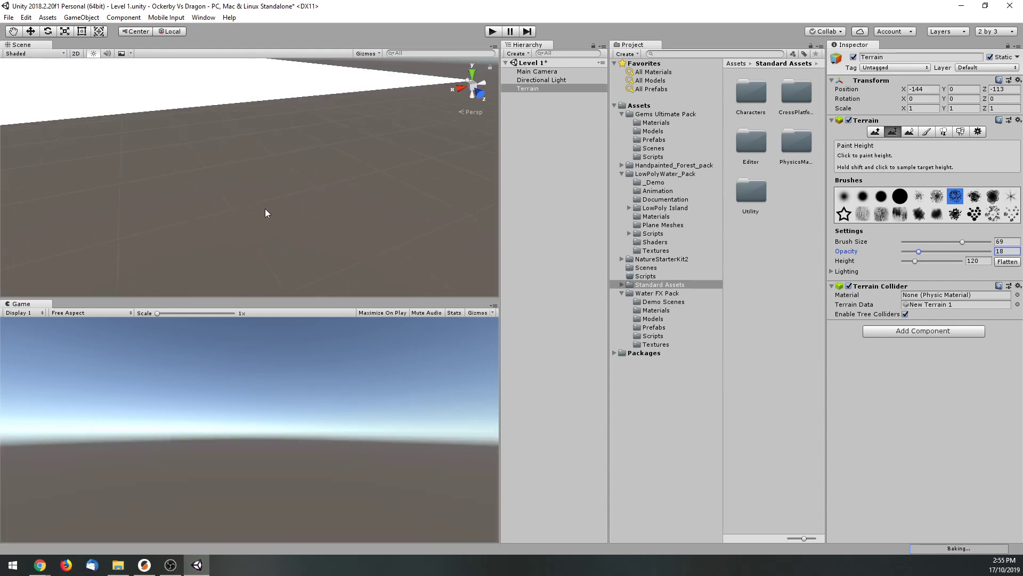
{"action": "middle_click_drag", "start_coordinate": [235, 154], "coordinate": [320, 204]}
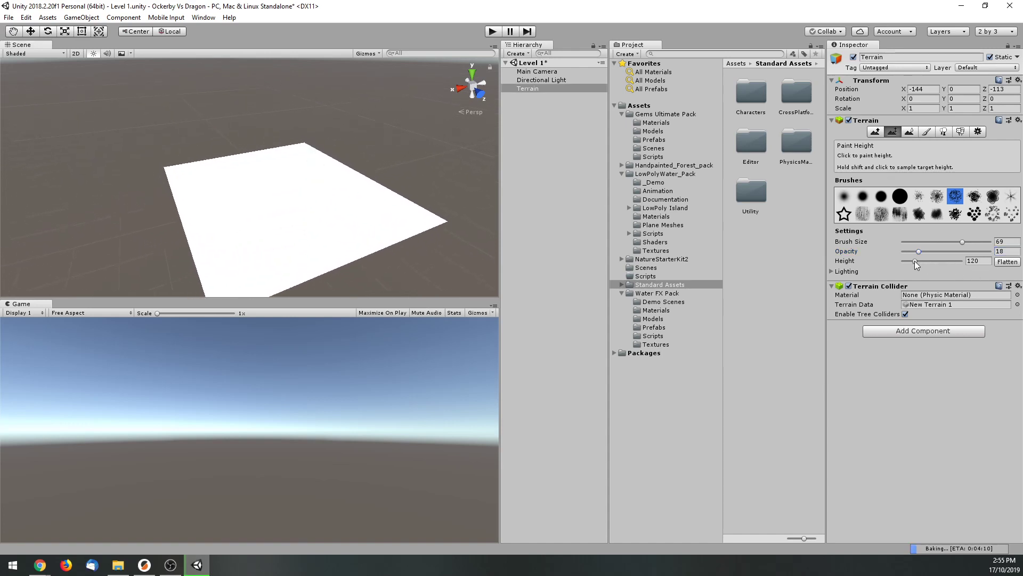
Set the paint height to 114 and paint a patch of shallow dents into the terrain with the textured brush.
{"action": "left_click_drag", "start_coordinate": [916, 263], "coordinate": [913, 261]}
{"action": "left_click_drag", "start_coordinate": [300, 215], "coordinate": [345, 223]}
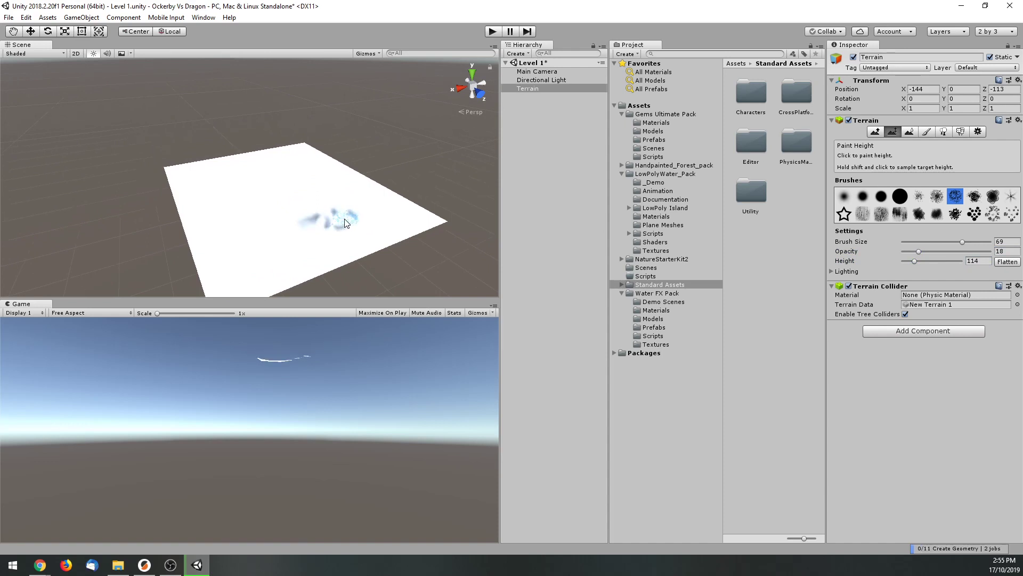
{"action": "scroll", "coordinate": [346, 222], "scroll_direction": "up", "scroll_amount": 8}
{"action": "mouse_move", "coordinate": [434, 251]}
{"action": "middle_mouse_down"}
{"action": "mouse_move", "coordinate": [420, 221]}
{"action": "mouse_move", "coordinate": [356, 174]}
{"action": "mouse_move", "coordinate": [328, 215]}
{"action": "middle_mouse_up"}
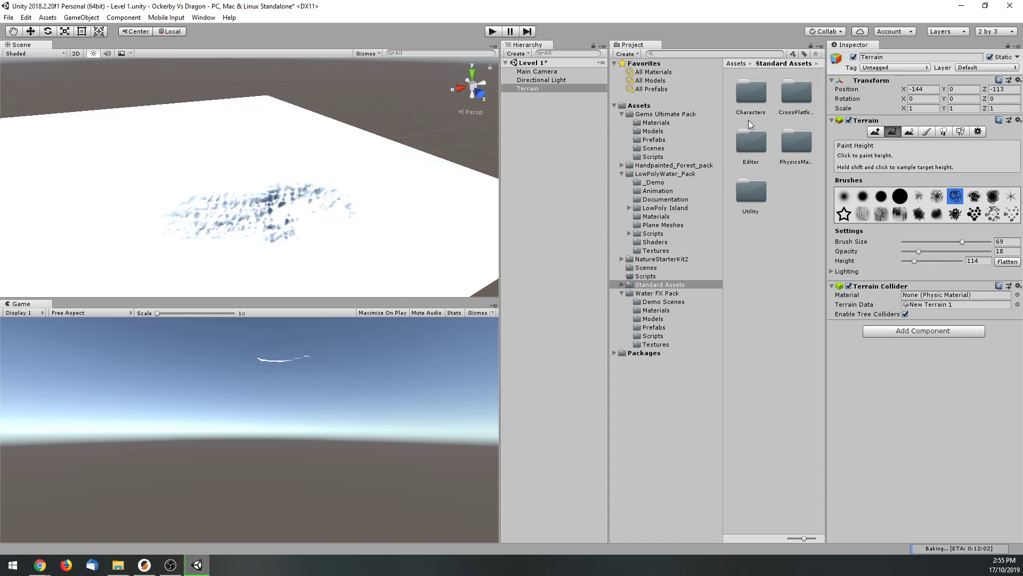
Move the terrain down to about Y -131.3 with the Move tool.
{"action": "left_click", "coordinate": [31, 31]}
{"action": "left_click_drag", "start_coordinate": [178, 158], "coordinate": [195, 244]}
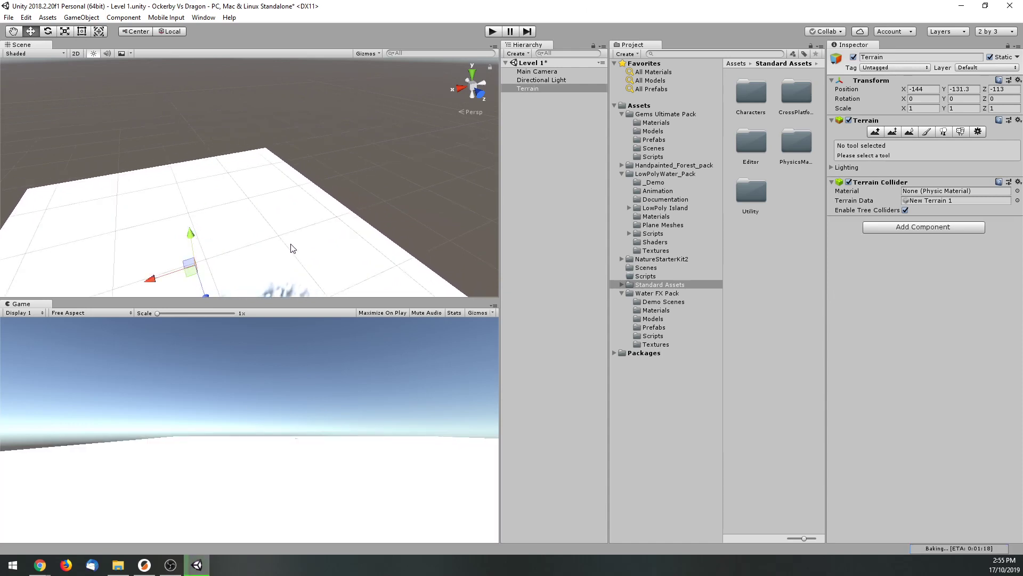
{"action": "middle_click_drag", "start_coordinate": [293, 247], "coordinate": [347, 120]}
{"action": "scroll", "coordinate": [349, 128], "scroll_direction": "up", "scroll_amount": 1}
{"action": "left_click_drag", "start_coordinate": [351, 128], "coordinate": [360, 157], "text": "alt"}
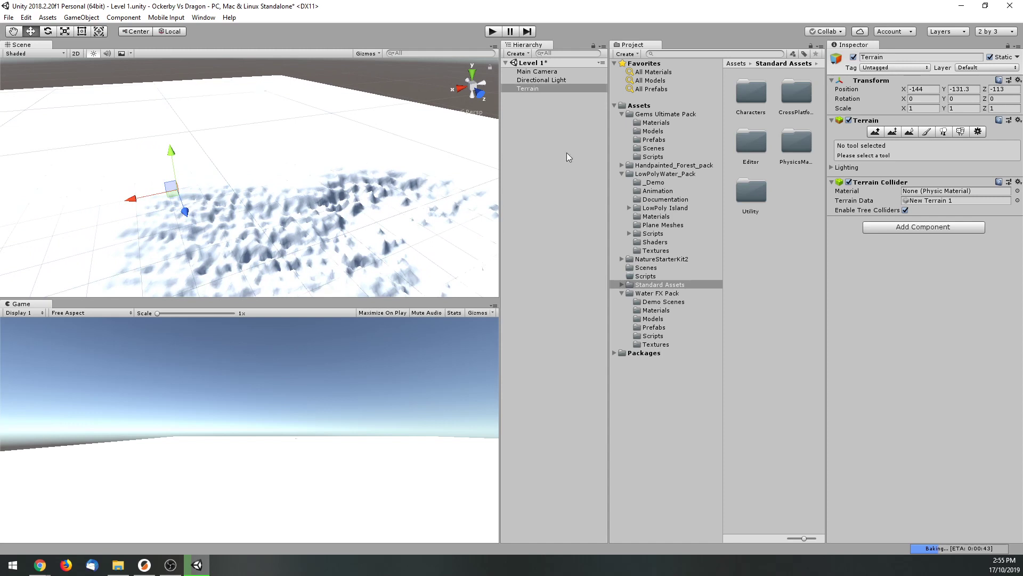
Set the paint height to 186 and paint a cluster of tall spikes over the dented patch with Paint Height.
{"action": "left_click", "coordinate": [893, 132]}
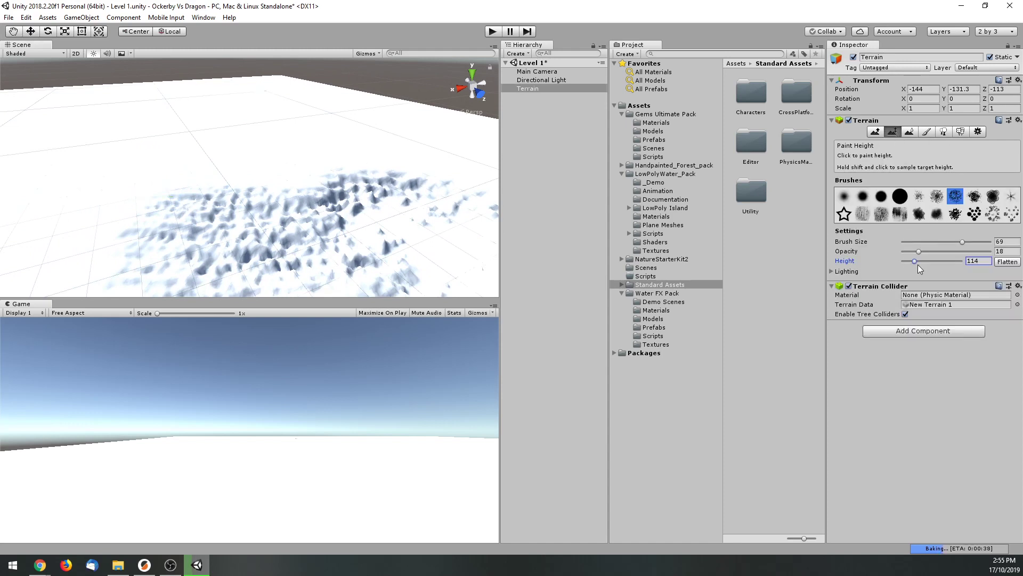
{"action": "left_click_drag", "start_coordinate": [914, 262], "coordinate": [921, 262]}
{"action": "mouse_move", "coordinate": [427, 202]}
{"action": "left_mouse_down"}
{"action": "mouse_move", "coordinate": [236, 171]}
{"action": "mouse_move", "coordinate": [189, 180]}
{"action": "mouse_move", "coordinate": [352, 164]}
{"action": "left_mouse_up"}
{"action": "scroll", "coordinate": [385, 175], "scroll_direction": "down", "scroll_amount": 4}
{"action": "scroll", "coordinate": [386, 179], "scroll_direction": "down", "scroll_amount": 5}
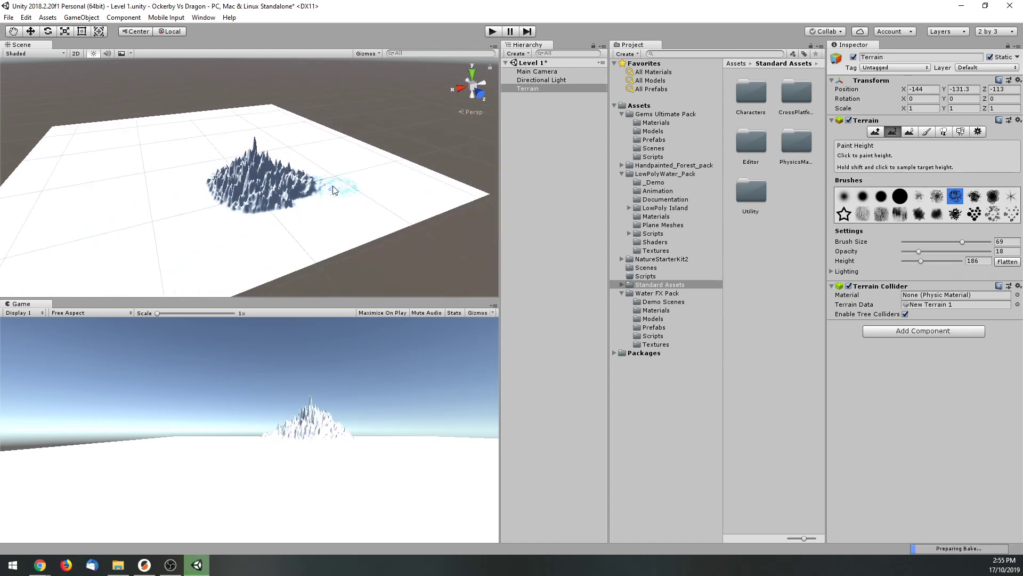
Set the paint height to 0 and flatten the whole terrain.
{"action": "left_click_drag", "start_coordinate": [921, 261], "coordinate": [884, 264]}
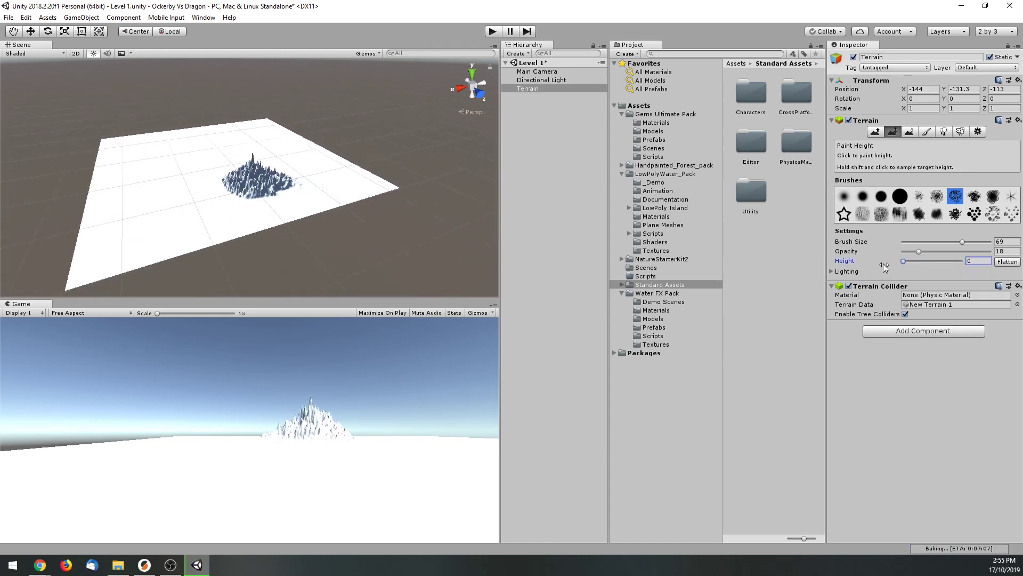
{"action": "left_click", "coordinate": [1001, 263]}
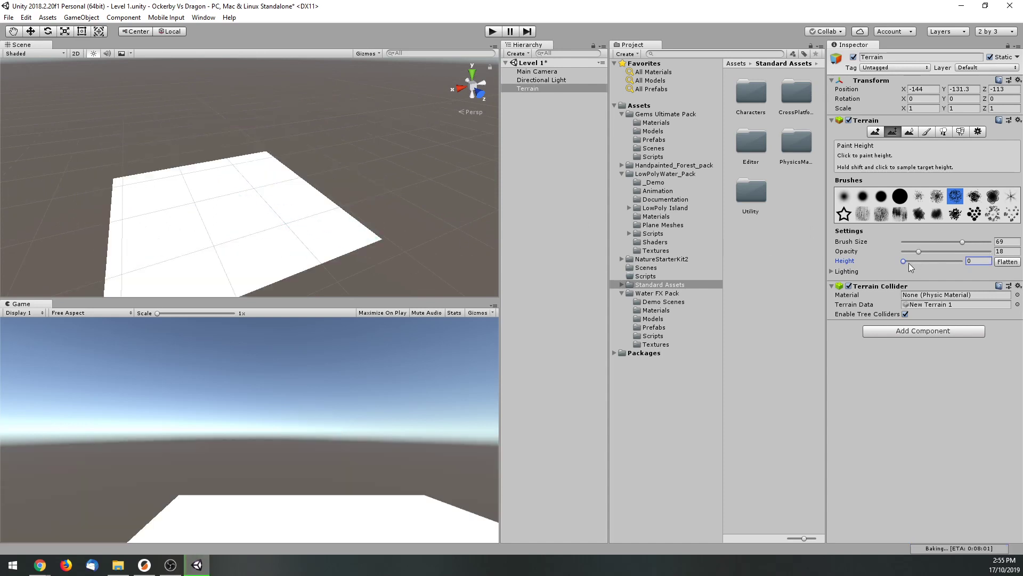
Paint two patches of spikes with the paint height at 161, and raise the brush opacity to 100.
{"action": "left_click_drag", "start_coordinate": [918, 264], "coordinate": [919, 264]}
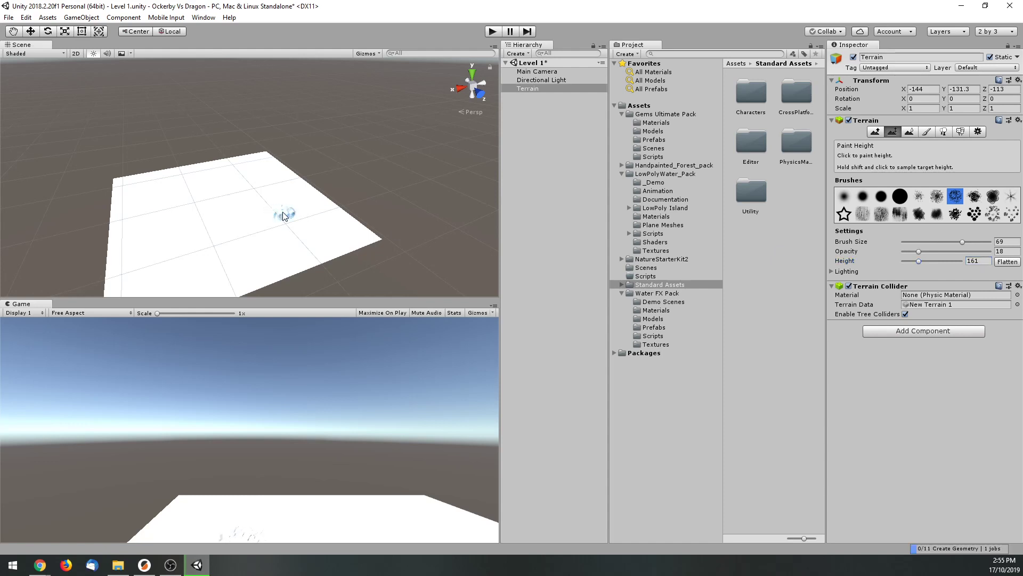
{"action": "scroll", "coordinate": [283, 213], "scroll_direction": "up", "scroll_amount": 8}
{"action": "middle_click_drag", "start_coordinate": [351, 240], "coordinate": [363, 143]}
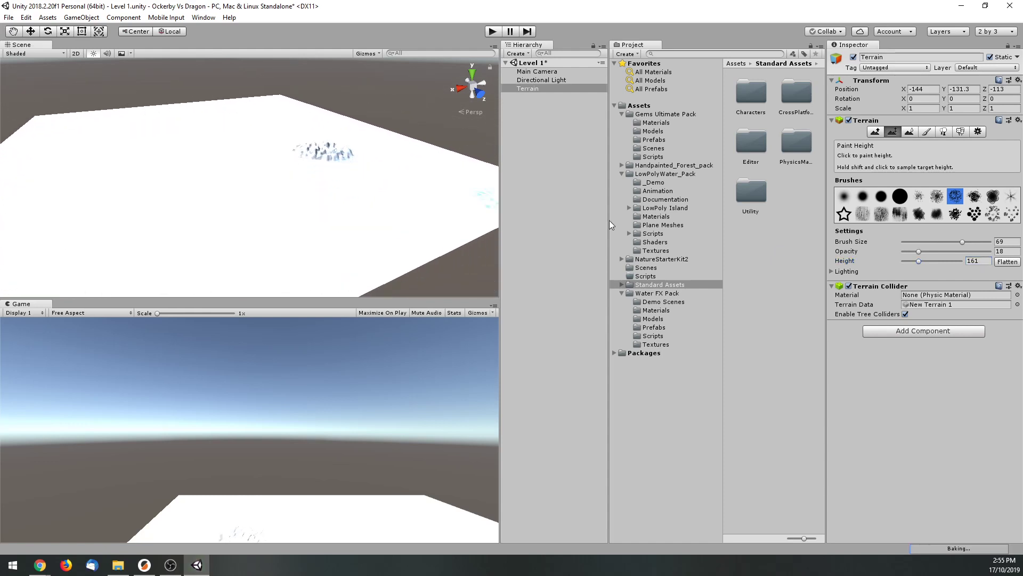
{"action": "left_click_drag", "start_coordinate": [361, 212], "coordinate": [363, 208]}
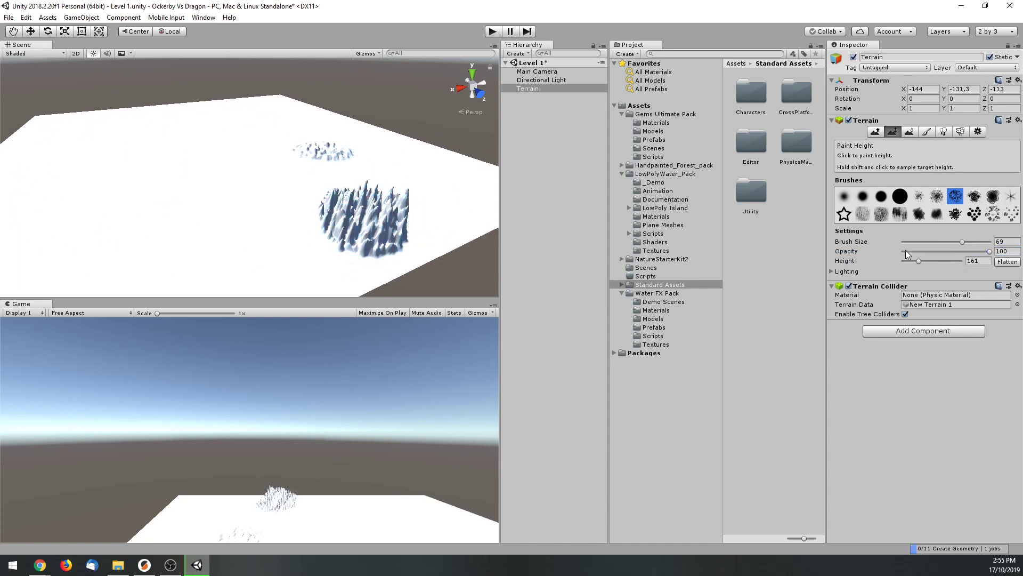
Paint a tall column with the large solid round brush, and carve it down with the paint height set to 39.
{"action": "left_click", "coordinate": [900, 196]}
{"action": "mouse_move", "coordinate": [215, 250]}
{"action": "left_mouse_down"}
{"action": "mouse_move", "coordinate": [241, 194]}
{"action": "mouse_move", "coordinate": [255, 82]}
{"action": "mouse_move", "coordinate": [264, 84]}
{"action": "mouse_move", "coordinate": [258, 4]}
{"action": "mouse_move", "coordinate": [232, 6]}
{"action": "mouse_move", "coordinate": [251, 84]}
{"action": "left_mouse_up"}
{"action": "scroll", "coordinate": [271, 158], "scroll_direction": "down", "scroll_amount": 8}
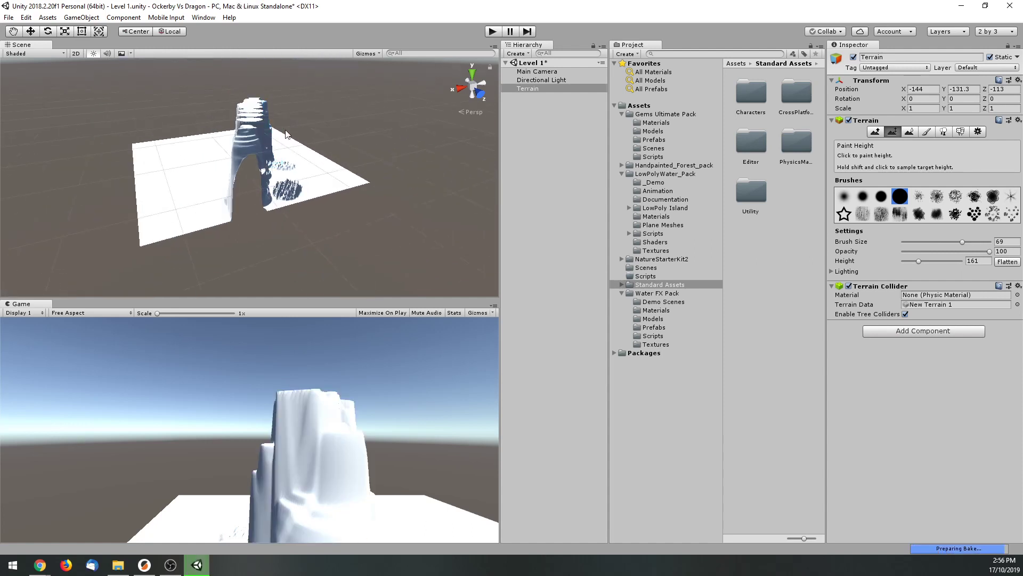
{"action": "mouse_move", "coordinate": [266, 127]}
{"action": "left_mouse_down"}
{"action": "mouse_move", "coordinate": [252, 106]}
{"action": "mouse_move", "coordinate": [261, 118]}
{"action": "left_mouse_up"}
{"action": "left_click_drag", "start_coordinate": [911, 267], "coordinate": [908, 262]}
{"action": "mouse_move", "coordinate": [288, 184]}
{"action": "left_mouse_down"}
{"action": "mouse_move", "coordinate": [258, 128]}
{"action": "mouse_move", "coordinate": [261, 152]}
{"action": "mouse_move", "coordinate": [245, 136]}
{"action": "left_mouse_up"}
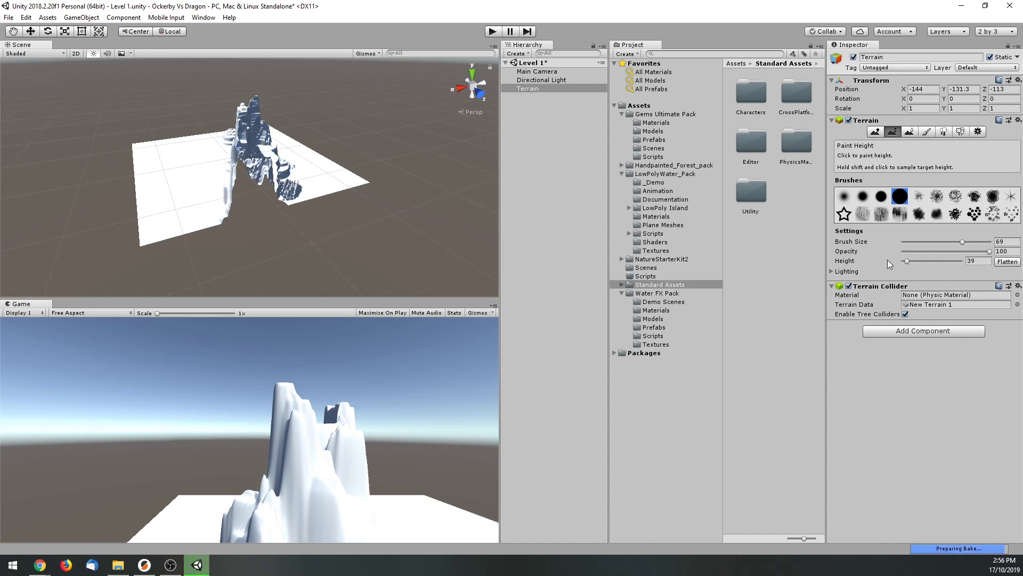
Flatten the entire terrain back to height 0 to clear the painted column and spikes.
{"action": "left_click_drag", "start_coordinate": [906, 262], "coordinate": [899, 261]}
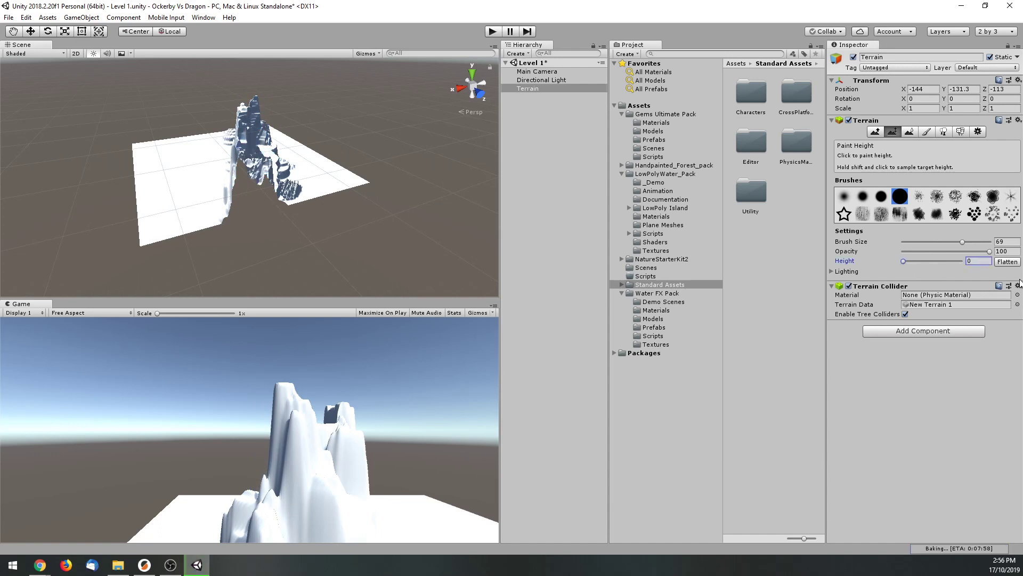
{"action": "left_click", "coordinate": [1007, 261]}
Set the paint height to 28 and paint a flat-topped mound on the terrain with the solid round brush.
{"action": "scroll", "coordinate": [293, 220], "scroll_direction": "up", "scroll_amount": 10}
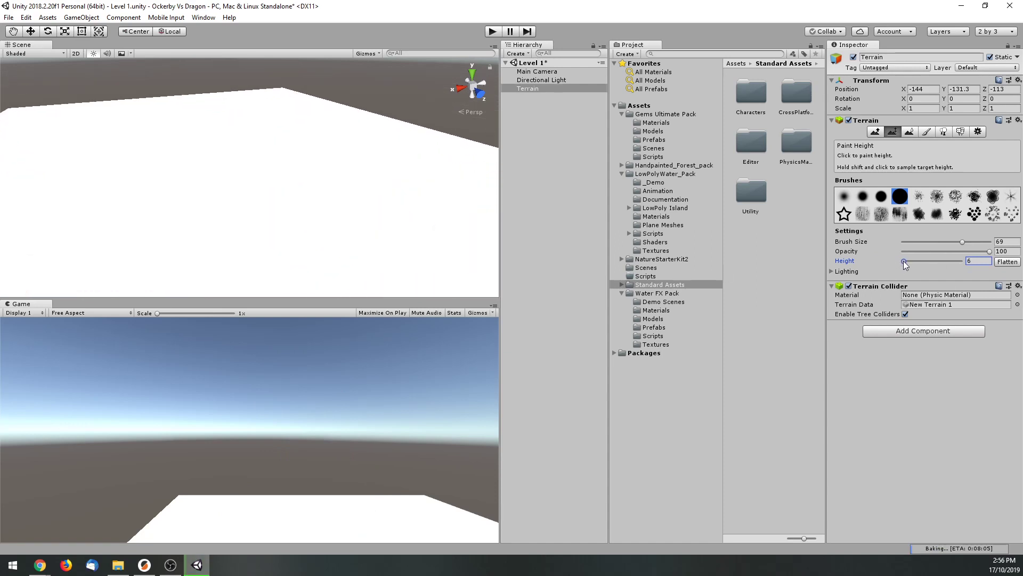
{"action": "left_click_drag", "start_coordinate": [904, 260], "coordinate": [906, 260]}
{"action": "left_click_drag", "start_coordinate": [311, 240], "coordinate": [316, 238]}
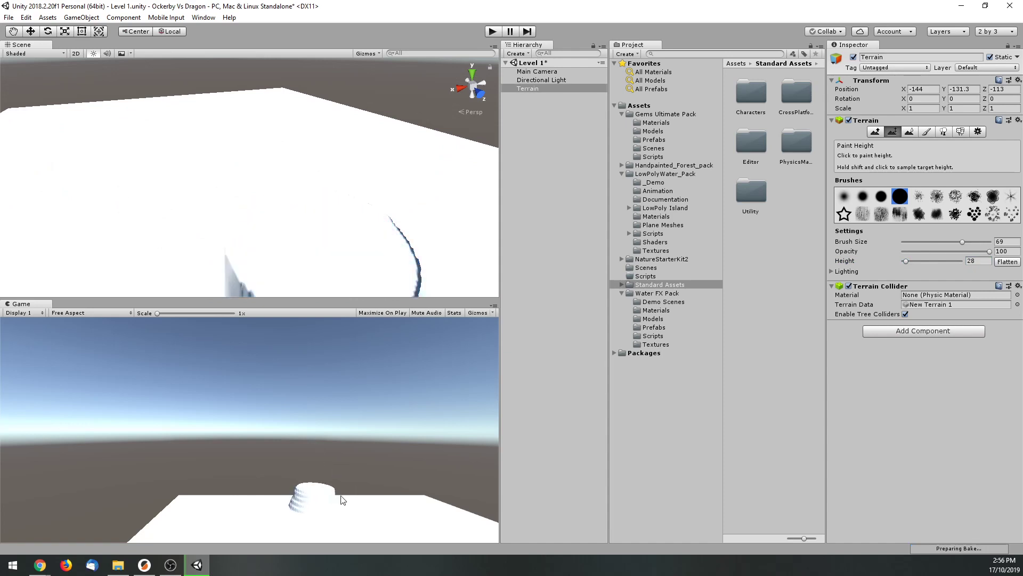
Extend the flat-topped mound across the terrain by painting more ground at height 28 with the solid round brush.
{"action": "scroll", "coordinate": [222, 171], "scroll_direction": "down", "scroll_amount": 5}
{"action": "scroll", "coordinate": [256, 229], "scroll_direction": "down", "scroll_amount": 2}
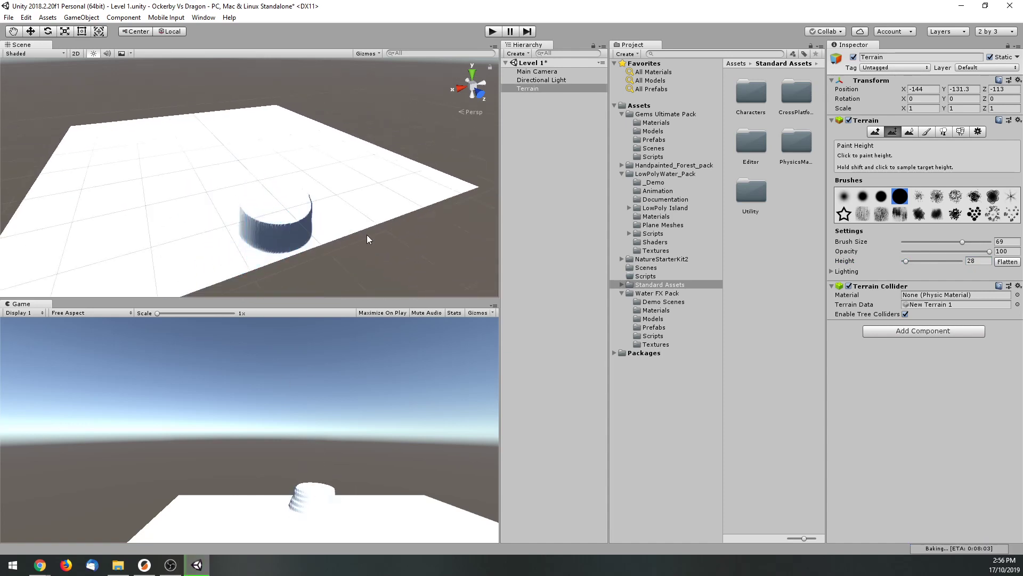
{"action": "mouse_move", "coordinate": [367, 235]}
{"action": "middle_mouse_down"}
{"action": "mouse_move", "coordinate": [373, 224]}
{"action": "mouse_move", "coordinate": [358, 216]}
{"action": "middle_mouse_up"}
{"action": "scroll", "coordinate": [280, 210], "scroll_direction": "up", "scroll_amount": 5}
{"action": "mouse_move", "coordinate": [280, 210]}
{"action": "left_mouse_down"}
{"action": "mouse_move", "coordinate": [164, 171]}
{"action": "mouse_move", "coordinate": [260, 162]}
{"action": "mouse_move", "coordinate": [229, 111]}
{"action": "mouse_move", "coordinate": [257, 115]}
{"action": "mouse_move", "coordinate": [290, 149]}
{"action": "mouse_move", "coordinate": [268, 99]}
{"action": "mouse_move", "coordinate": [291, 104]}
{"action": "mouse_move", "coordinate": [279, 84]}
{"action": "left_mouse_up"}
{"action": "scroll", "coordinate": [243, 128], "scroll_direction": "down", "scroll_amount": 5}
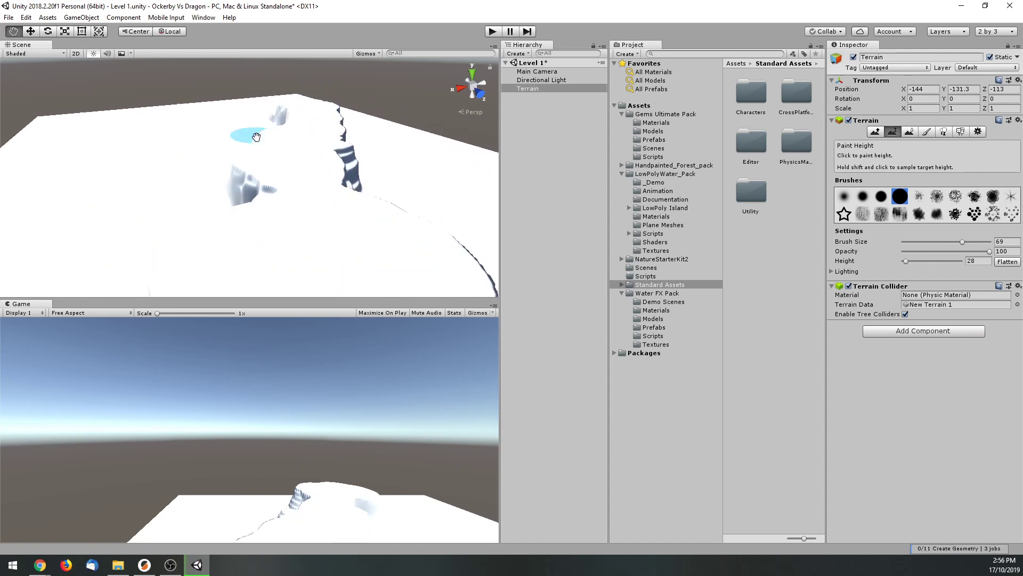
Paint a long height-28 plateau along the terrain's far side, with a rounded branch extending from its middle.
{"action": "mouse_move", "coordinate": [354, 186]}
{"action": "left_mouse_down"}
{"action": "mouse_move", "coordinate": [347, 173]}
{"action": "mouse_move", "coordinate": [295, 164]}
{"action": "mouse_move", "coordinate": [215, 166]}
{"action": "left_mouse_up"}
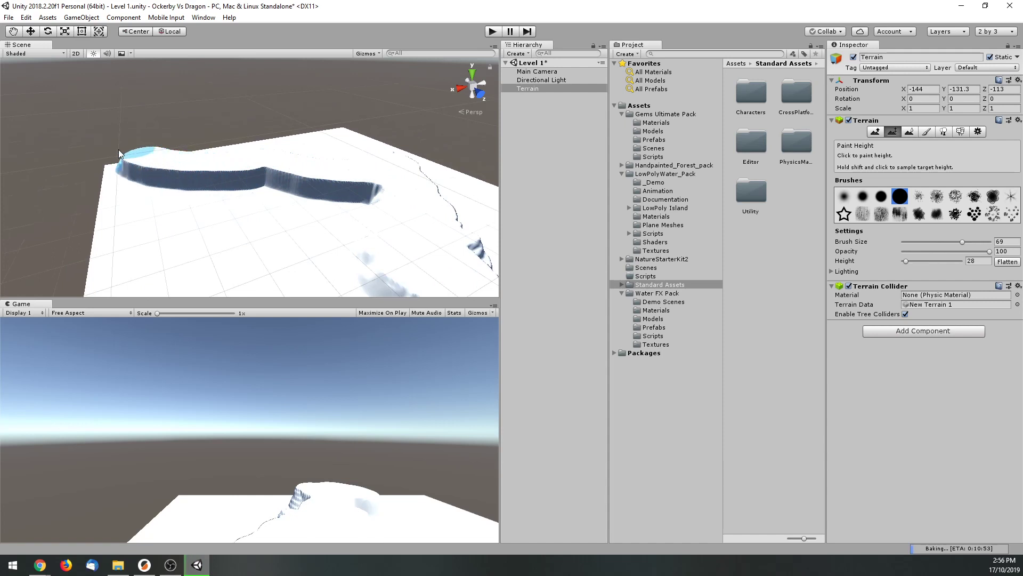
{"action": "mouse_move", "coordinate": [231, 211]}
{"action": "left_mouse_down"}
{"action": "mouse_move", "coordinate": [228, 194]}
{"action": "mouse_move", "coordinate": [265, 173]}
{"action": "left_mouse_up"}
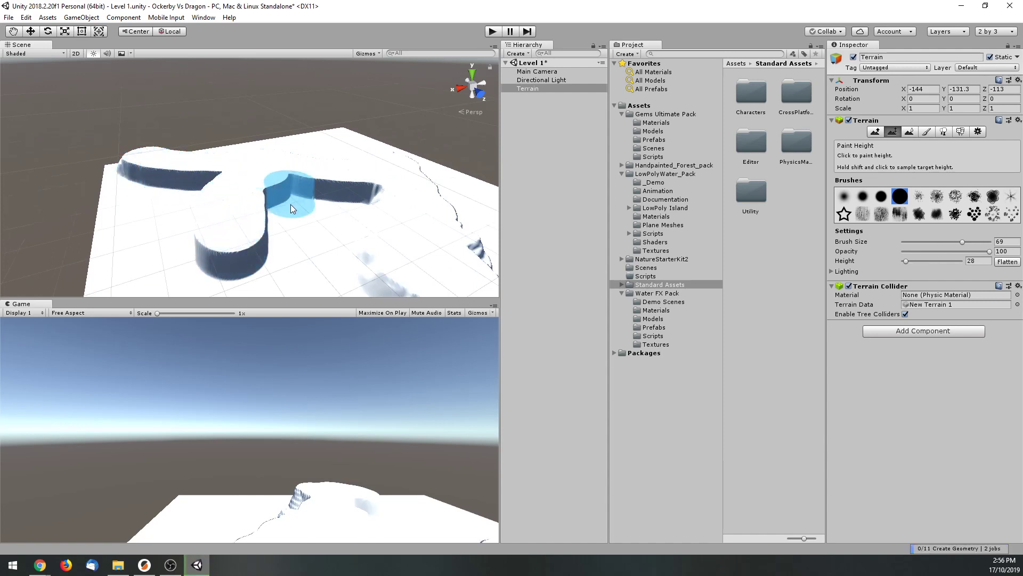
{"action": "scroll", "coordinate": [341, 233], "scroll_direction": "down", "scroll_amount": 1}
Raise bumpy patches on the plateau's rounded branch and the nearby ground with Raise/Lower Terrain and the speckled brush.
{"action": "left_click", "coordinate": [938, 197]}
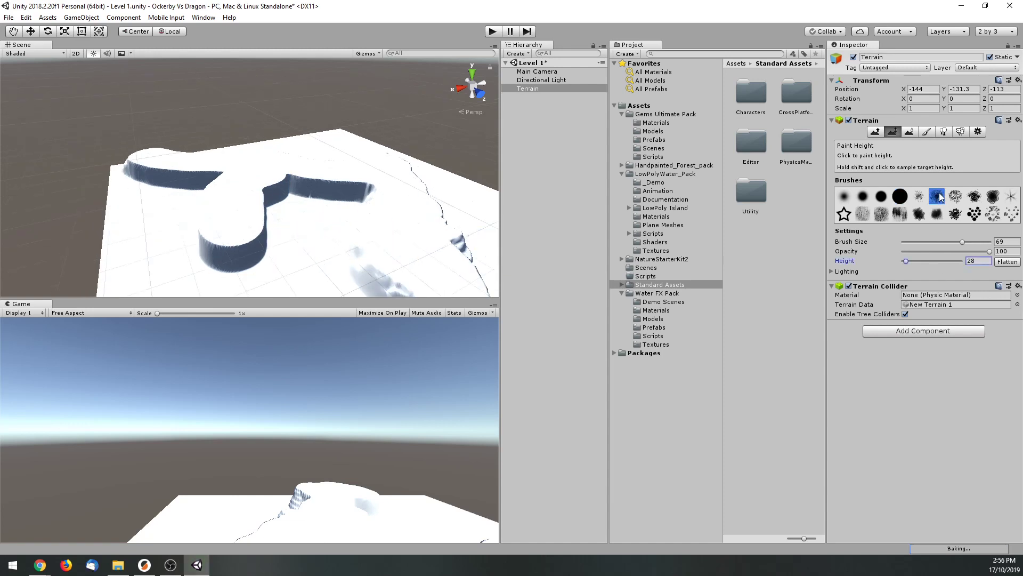
{"action": "left_click", "coordinate": [876, 132]}
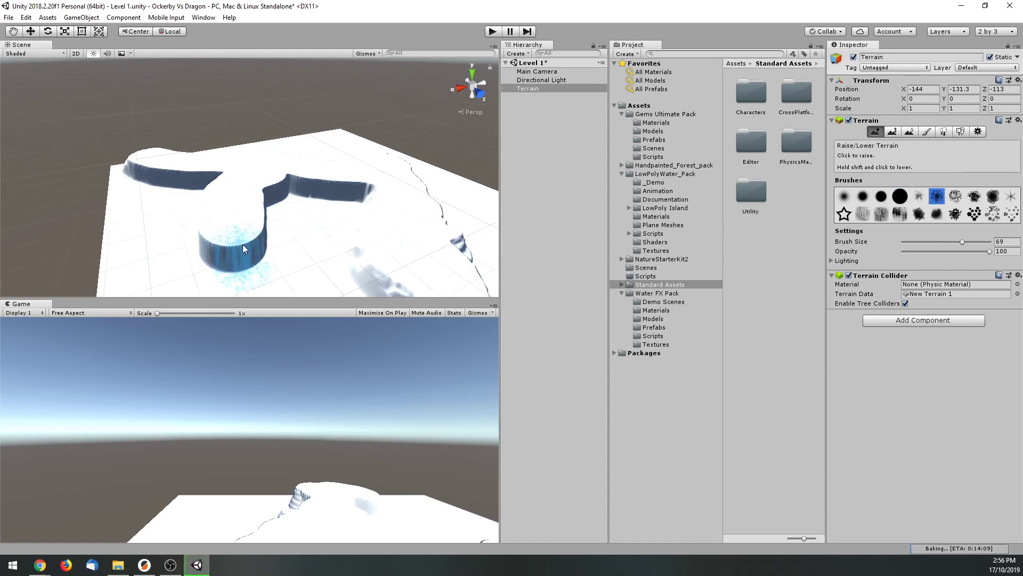
{"action": "mouse_move", "coordinate": [242, 244]}
{"action": "left_mouse_down"}
{"action": "mouse_move", "coordinate": [264, 229]}
{"action": "mouse_move", "coordinate": [197, 243]}
{"action": "left_mouse_up"}
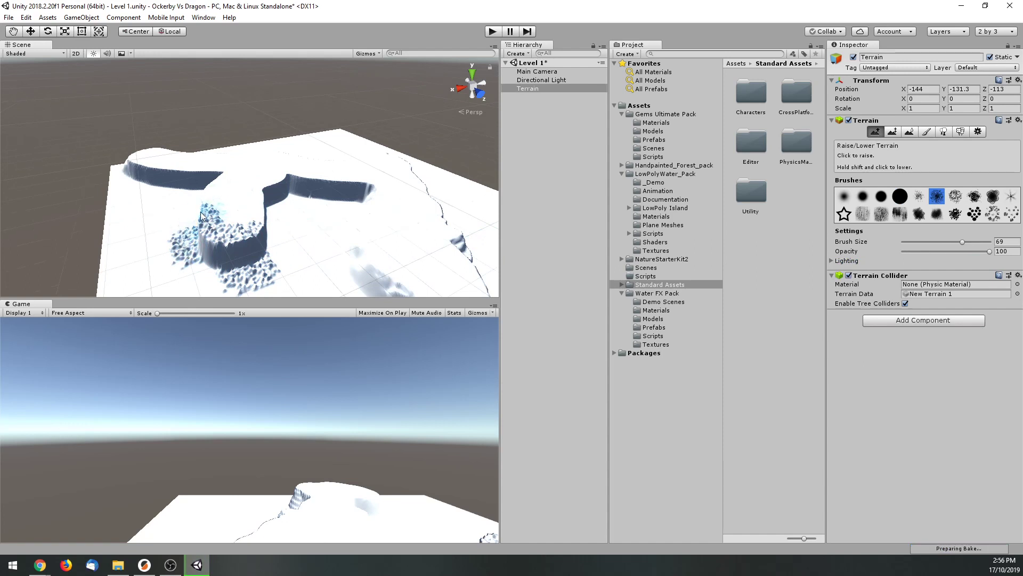
{"action": "left_click_drag", "start_coordinate": [328, 243], "coordinate": [361, 286]}
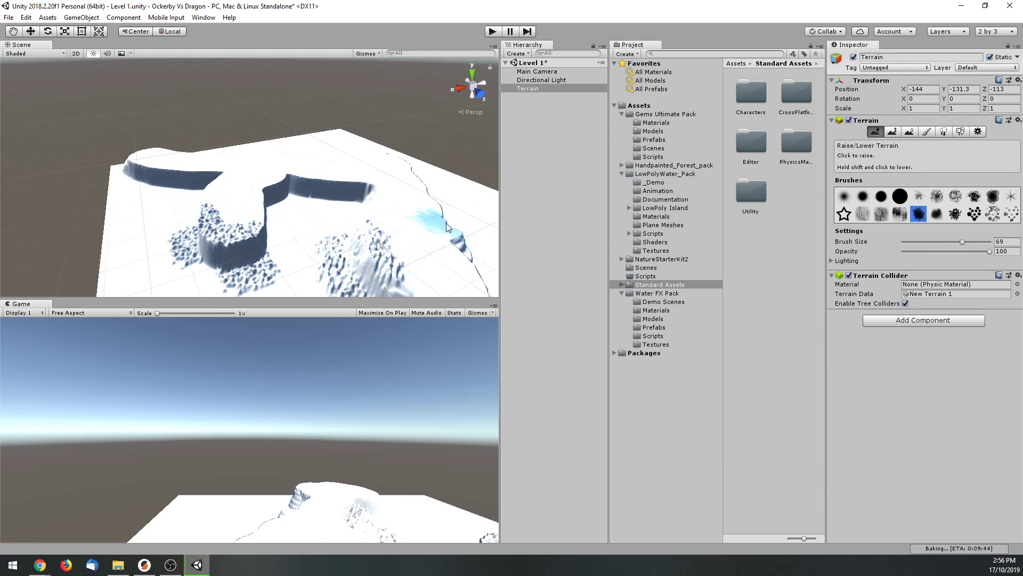
Raise rocky ridges and mountains across the terrain with the rough blotch-shaped brush.
{"action": "mouse_move", "coordinate": [451, 227]}
{"action": "left_mouse_down"}
{"action": "mouse_move", "coordinate": [415, 166]}
{"action": "mouse_move", "coordinate": [376, 157]}
{"action": "left_mouse_up"}
{"action": "scroll", "coordinate": [350, 213], "scroll_direction": "down", "scroll_amount": 5}
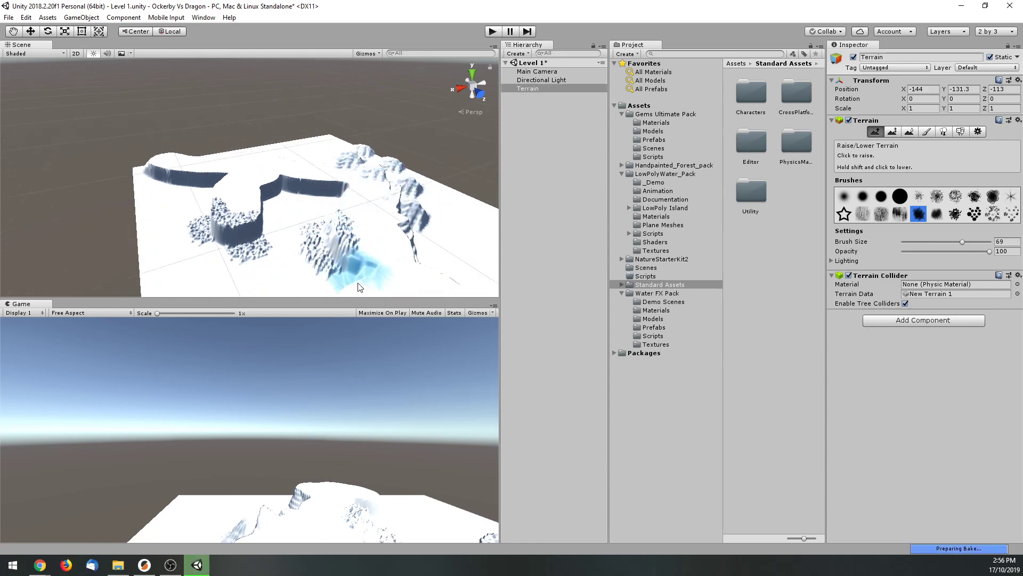
{"action": "middle_click_drag", "start_coordinate": [418, 204], "coordinate": [384, 166]}
{"action": "mouse_move", "coordinate": [258, 216]}
{"action": "left_mouse_down"}
{"action": "mouse_move", "coordinate": [239, 201]}
{"action": "mouse_move", "coordinate": [342, 188]}
{"action": "mouse_move", "coordinate": [342, 233]}
{"action": "mouse_move", "coordinate": [387, 216]}
{"action": "left_mouse_up"}
{"action": "scroll", "coordinate": [382, 218], "scroll_direction": "up", "scroll_amount": 5}
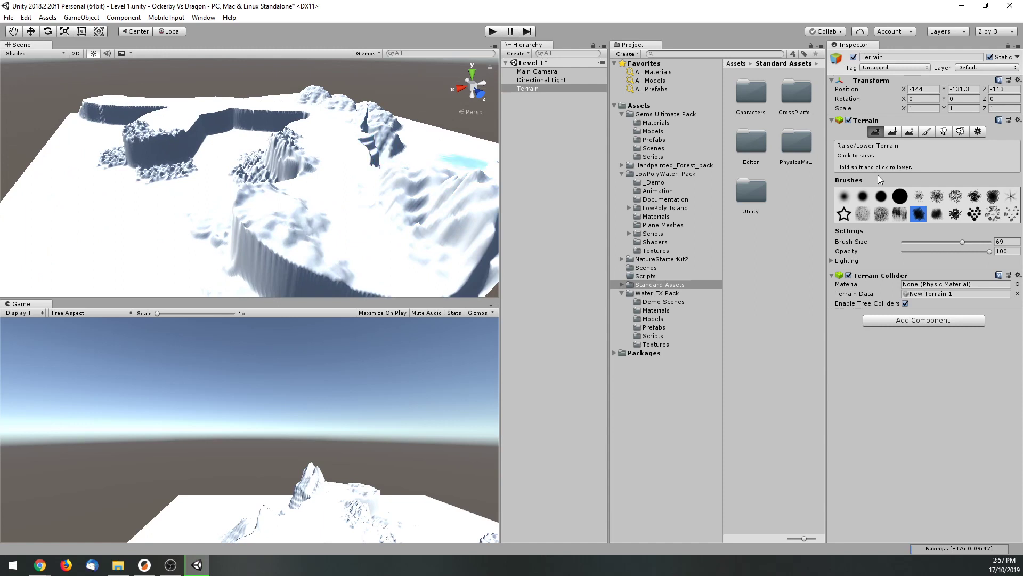
Soften the rough mountain slopes in the foreground with the Smooth Height tool.
{"action": "left_click", "coordinate": [926, 132]}
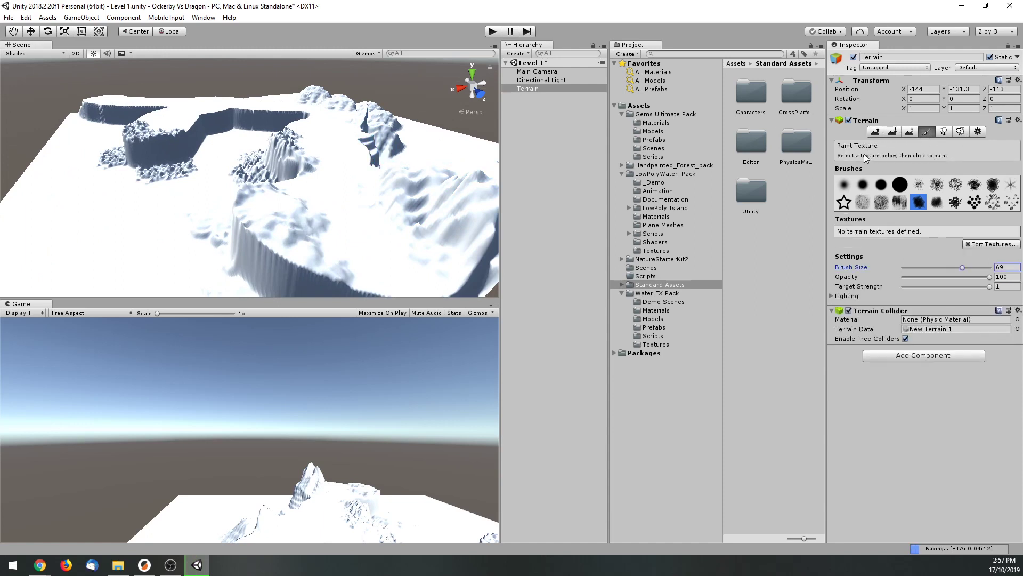
{"action": "left_click", "coordinate": [910, 132]}
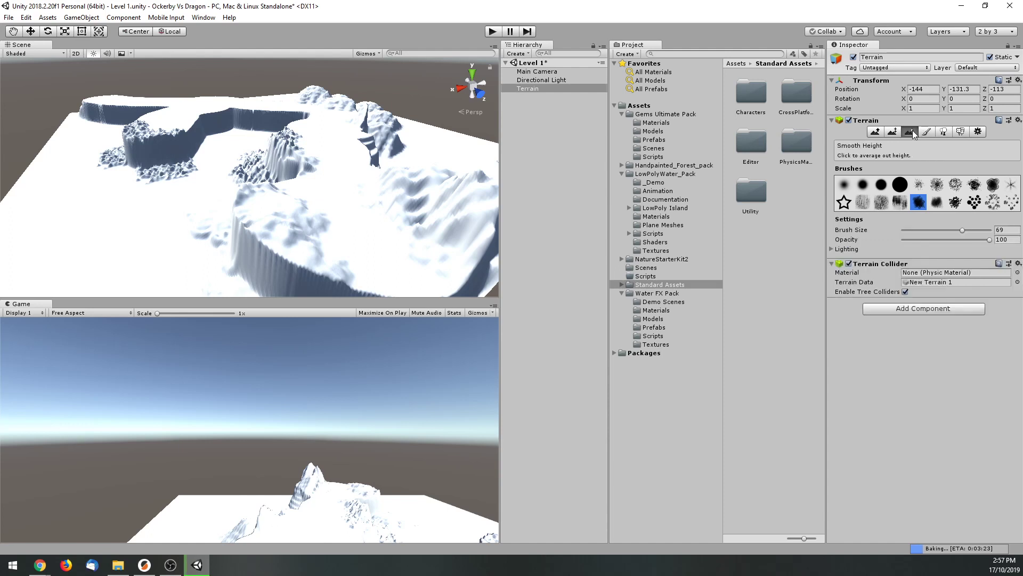
{"action": "mouse_move", "coordinate": [313, 219]}
{"action": "left_mouse_down"}
{"action": "mouse_move", "coordinate": [421, 195]}
{"action": "mouse_move", "coordinate": [376, 194]}
{"action": "mouse_move", "coordinate": [395, 188]}
{"action": "mouse_move", "coordinate": [431, 239]}
{"action": "mouse_move", "coordinate": [247, 237]}
{"action": "mouse_move", "coordinate": [284, 192]}
{"action": "mouse_move", "coordinate": [301, 200]}
{"action": "left_mouse_up"}
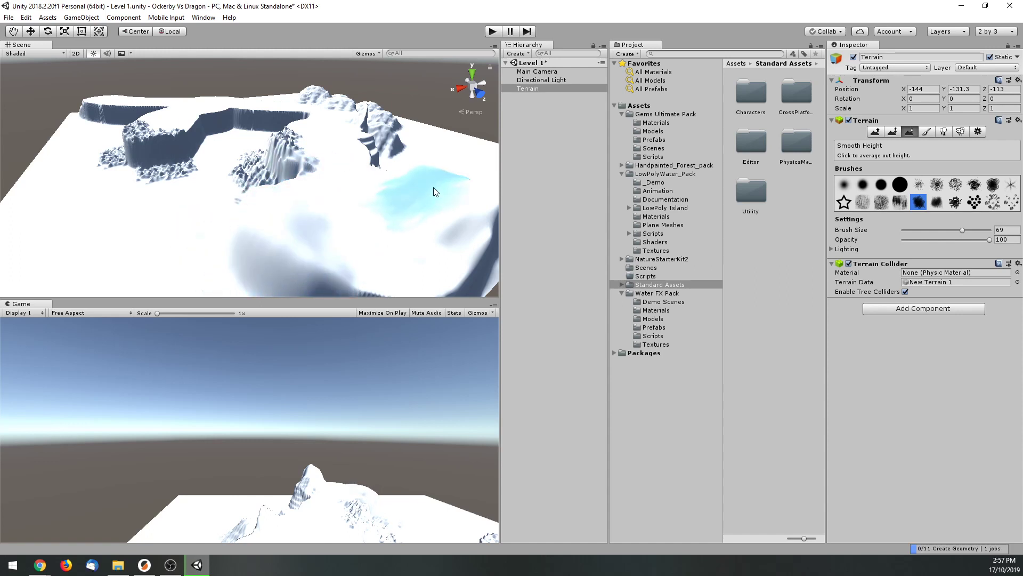
Switch the terrain tool to Paint Texture and choose the speckled brush.
{"action": "left_click", "coordinate": [927, 134]}
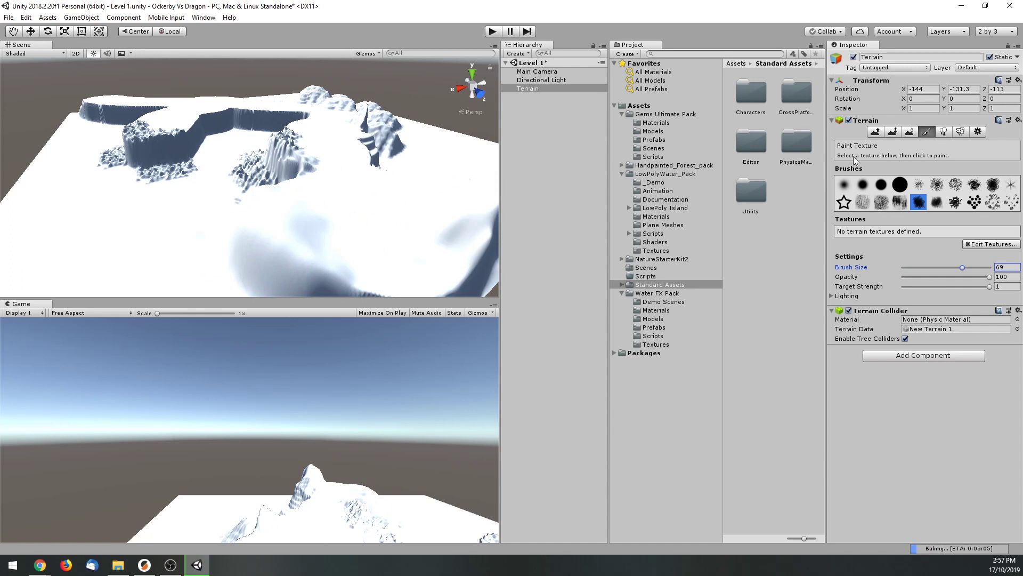
{"action": "scroll", "coordinate": [312, 209], "scroll_direction": "up", "scroll_amount": 2}
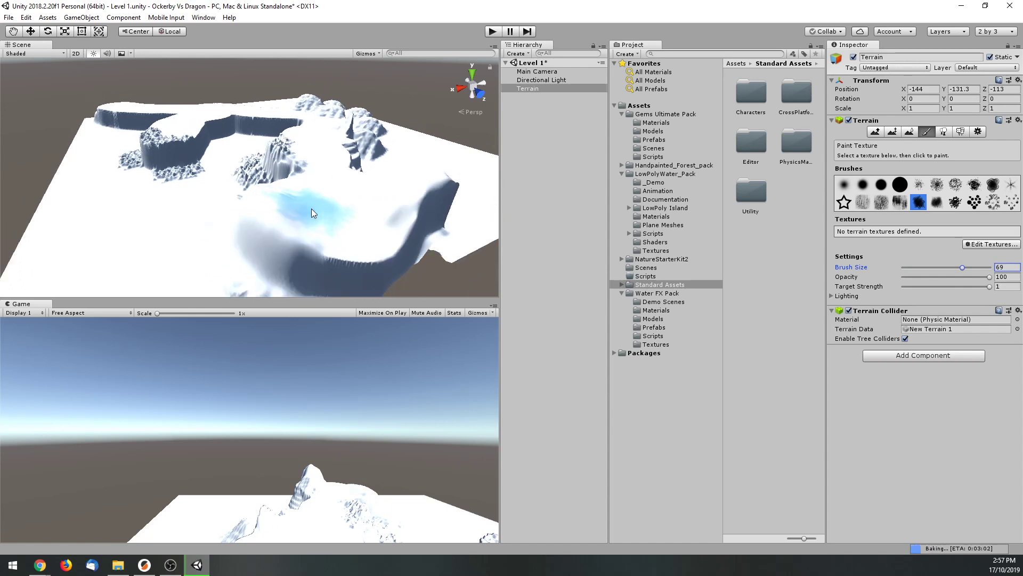
{"action": "scroll", "coordinate": [311, 209], "scroll_direction": "down", "scroll_amount": 2}
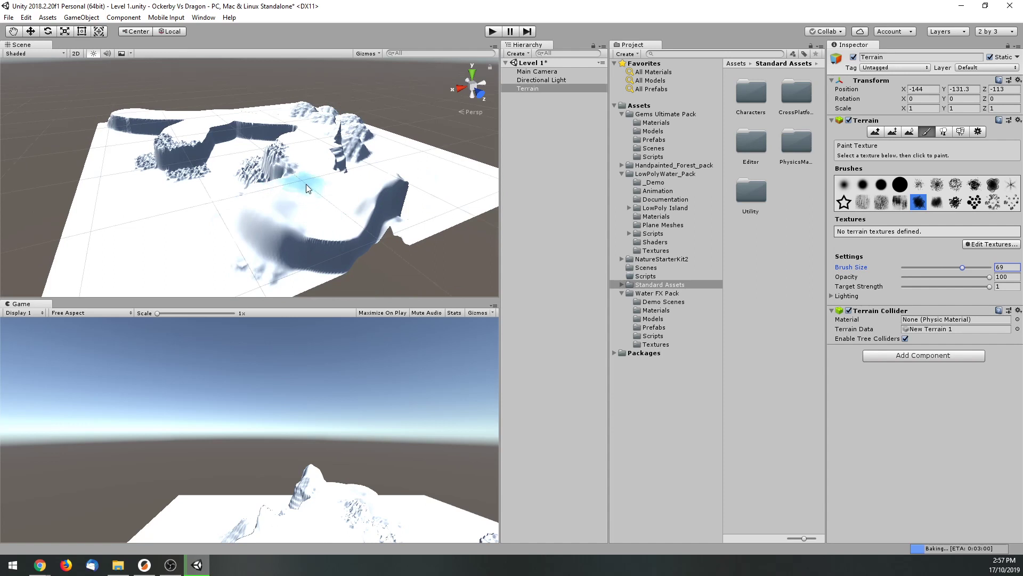
{"action": "scroll", "coordinate": [307, 185], "scroll_direction": "up", "scroll_amount": 3}
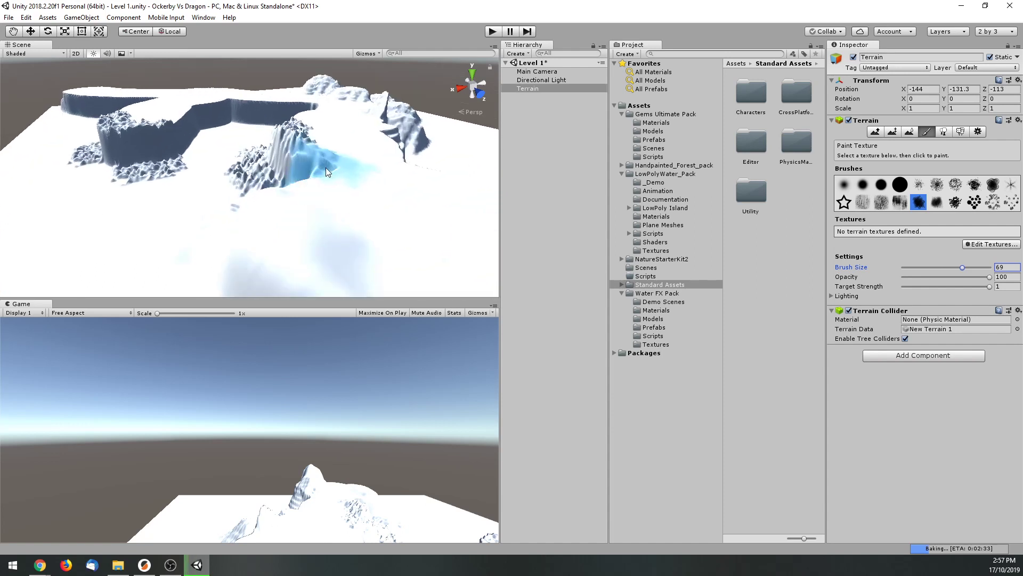
{"action": "left_click", "coordinate": [936, 185]}
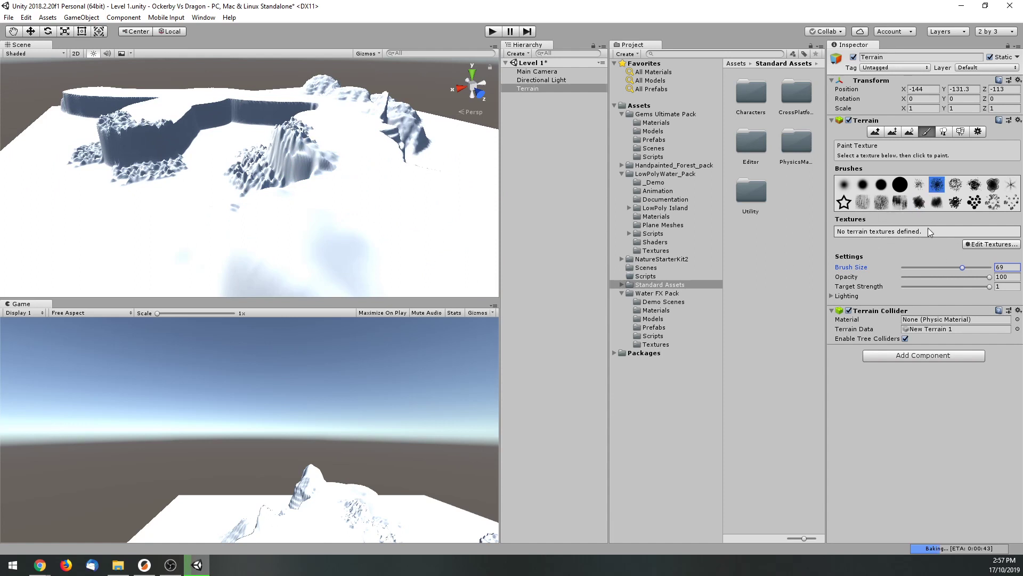
Browse the project's textures for a new terrain texture's albedo without adding one, and show the root Assets folder.
{"action": "left_click", "coordinate": [984, 243]}
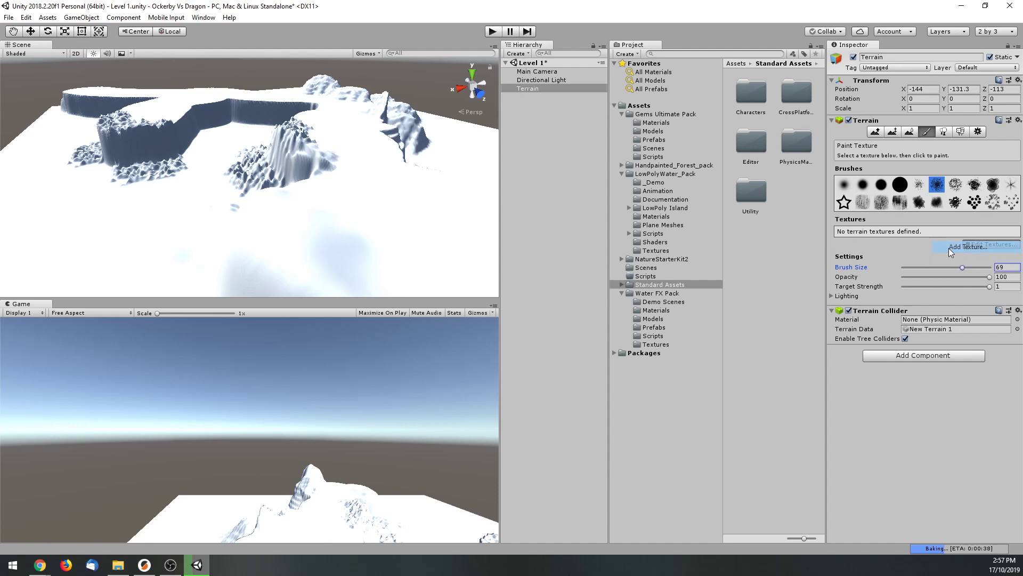
{"action": "left_click", "coordinate": [949, 247]}
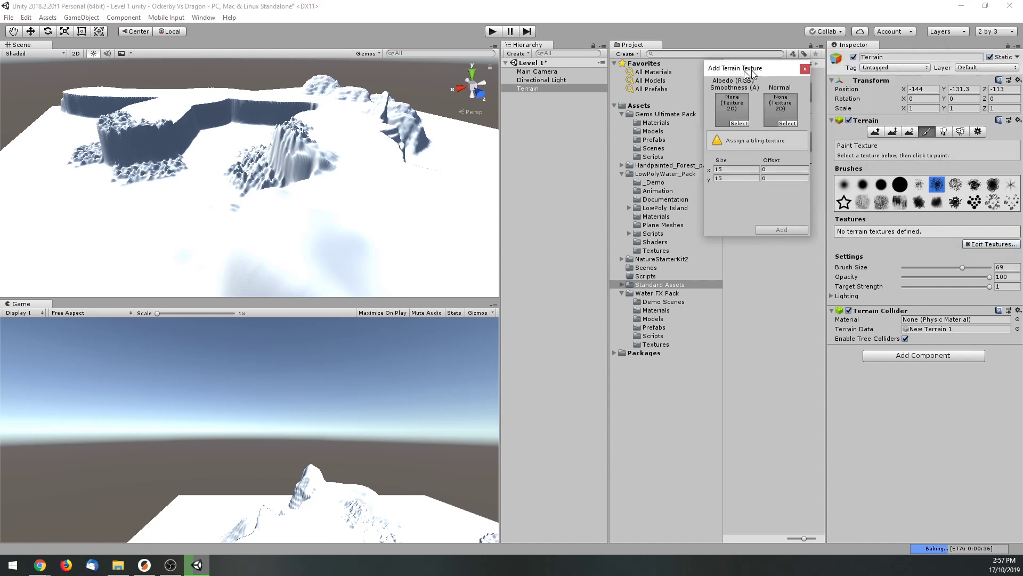
{"action": "left_click_drag", "start_coordinate": [751, 71], "coordinate": [724, 155]}
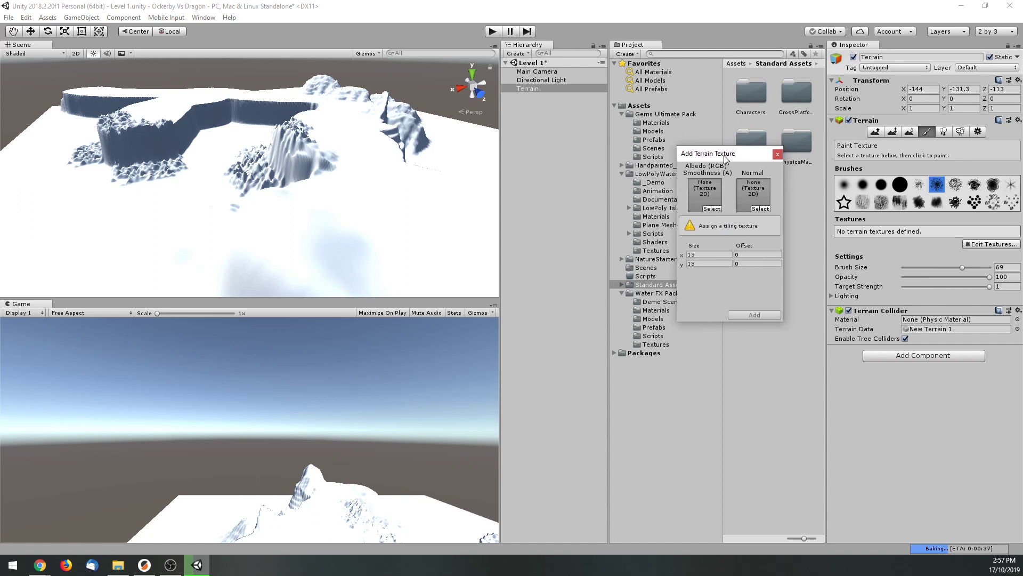
{"action": "left_click", "coordinate": [713, 209]}
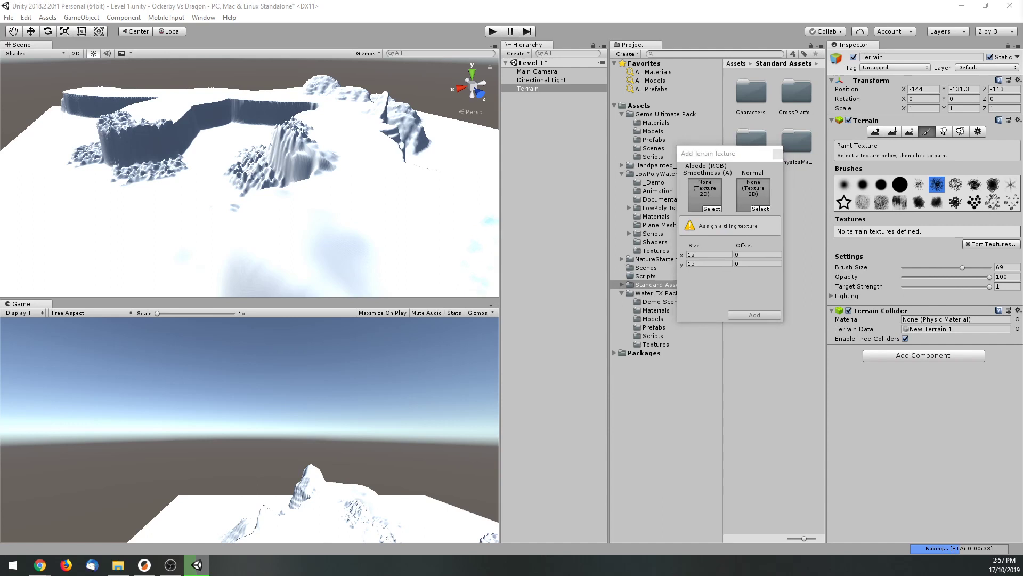
{"action": "left_click_drag", "start_coordinate": [887, 33], "coordinate": [580, 122]}
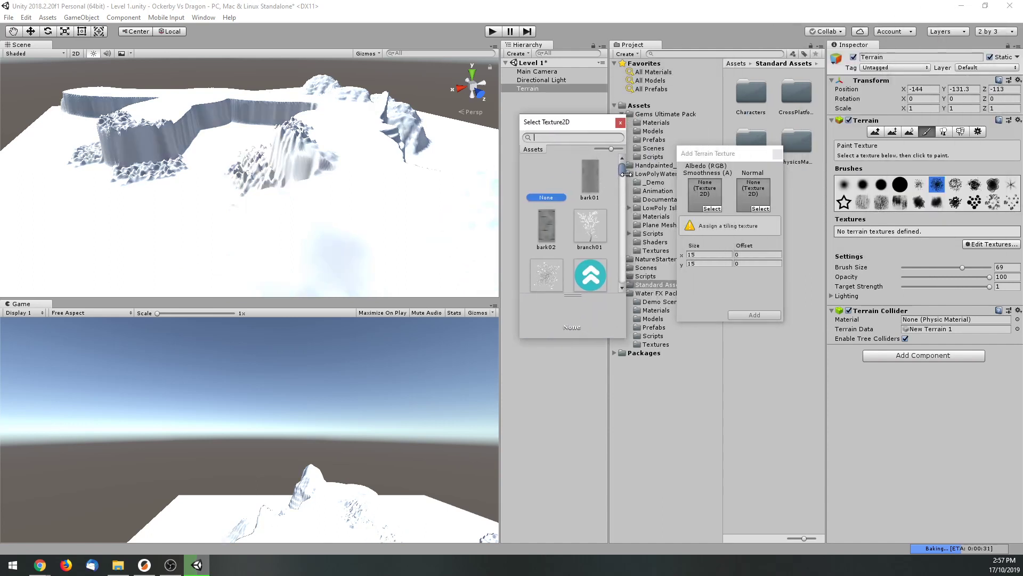
{"action": "left_click_drag", "start_coordinate": [622, 176], "coordinate": [622, 220]}
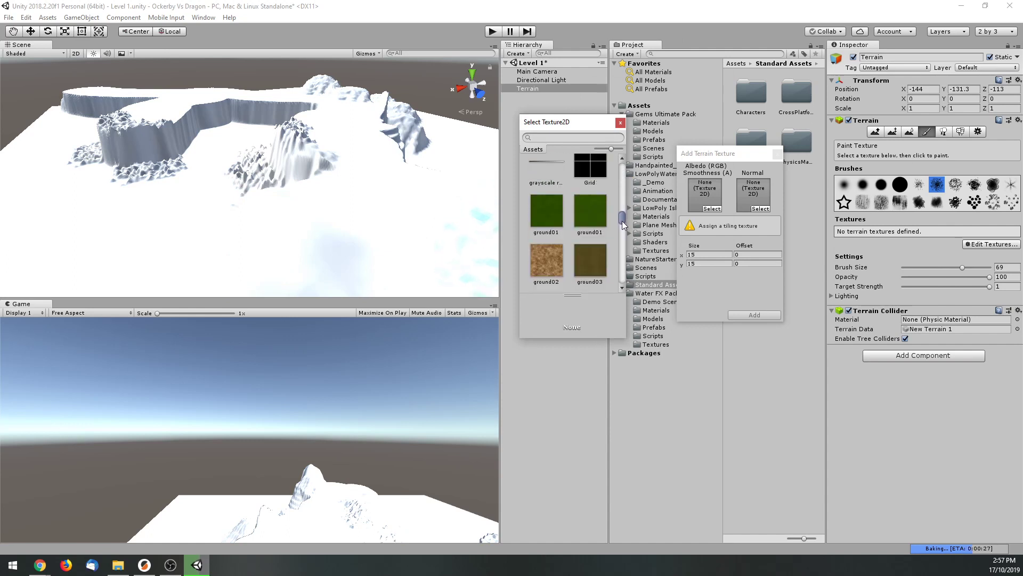
{"action": "left_click_drag", "start_coordinate": [583, 123], "coordinate": [548, 122]}
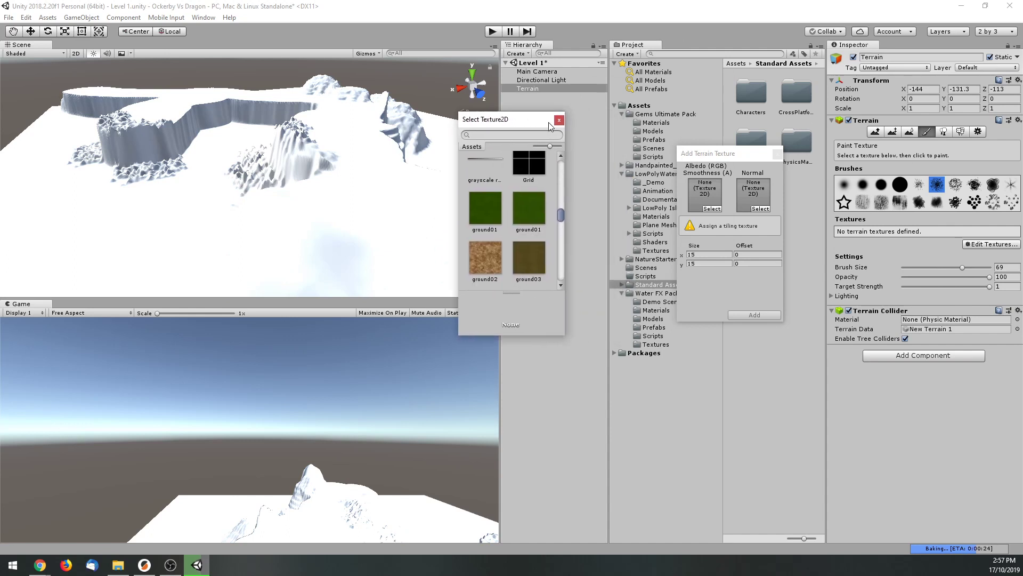
{"action": "left_click", "coordinate": [561, 123]}
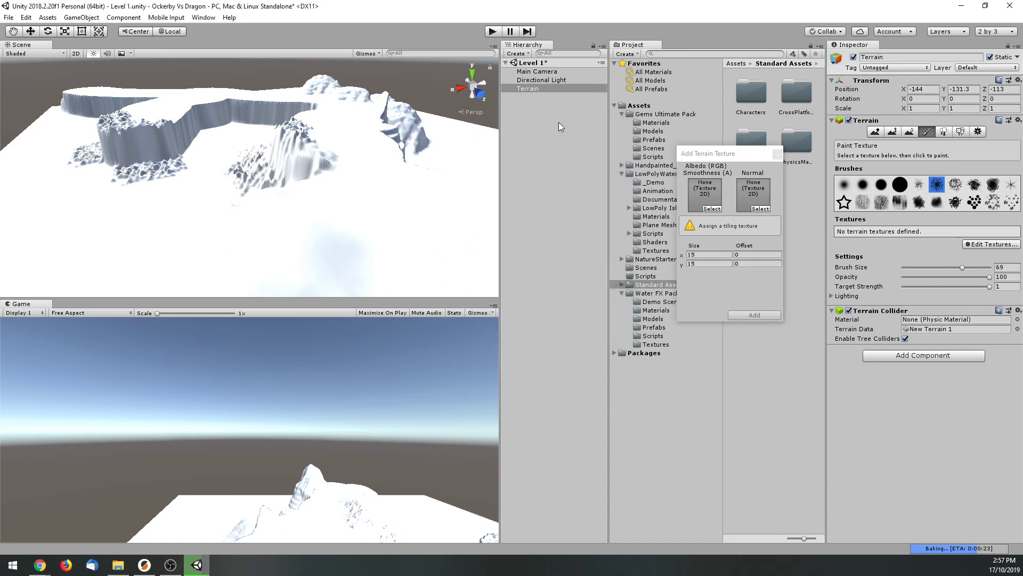
{"action": "left_click", "coordinate": [777, 153]}
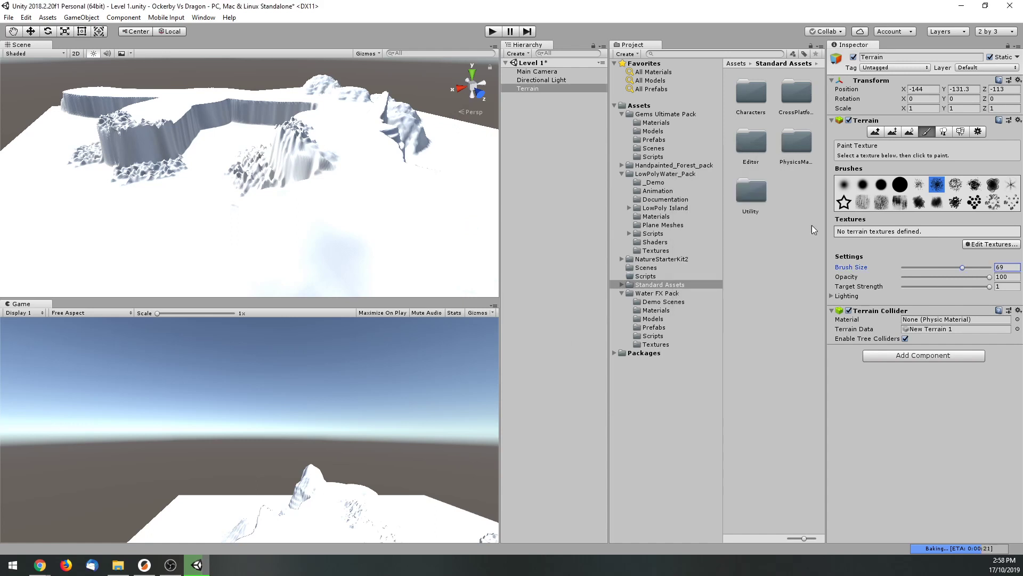
{"action": "left_click", "coordinate": [640, 106]}
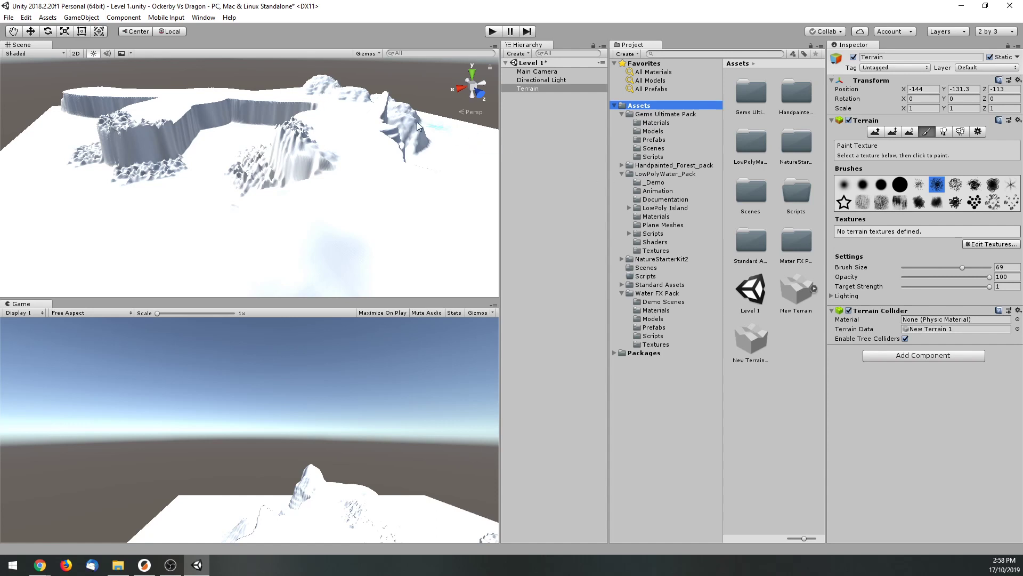
Open the Asset Store window.
{"action": "left_click", "coordinate": [66, 45]}
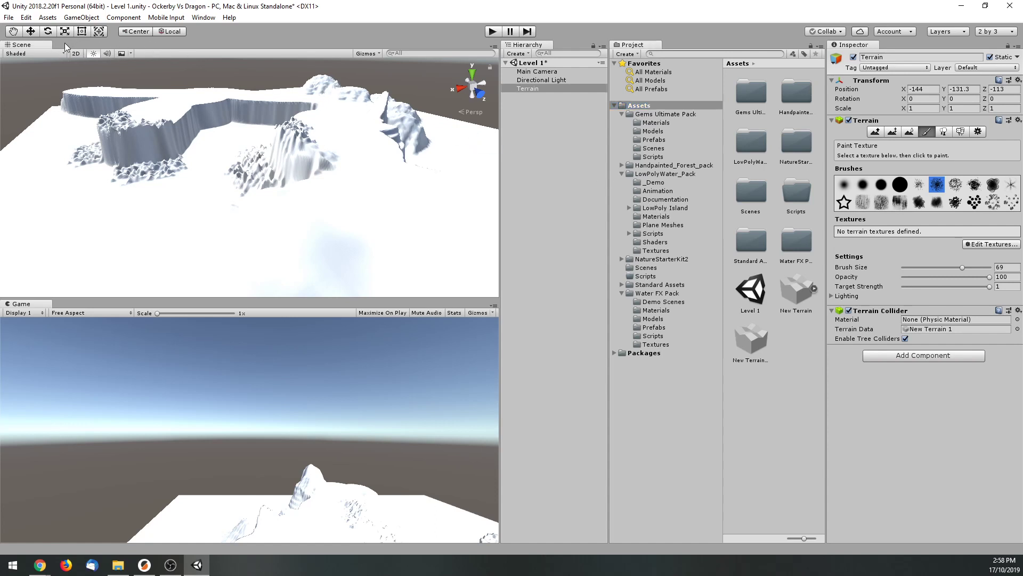
{"action": "left_click", "coordinate": [204, 17]}
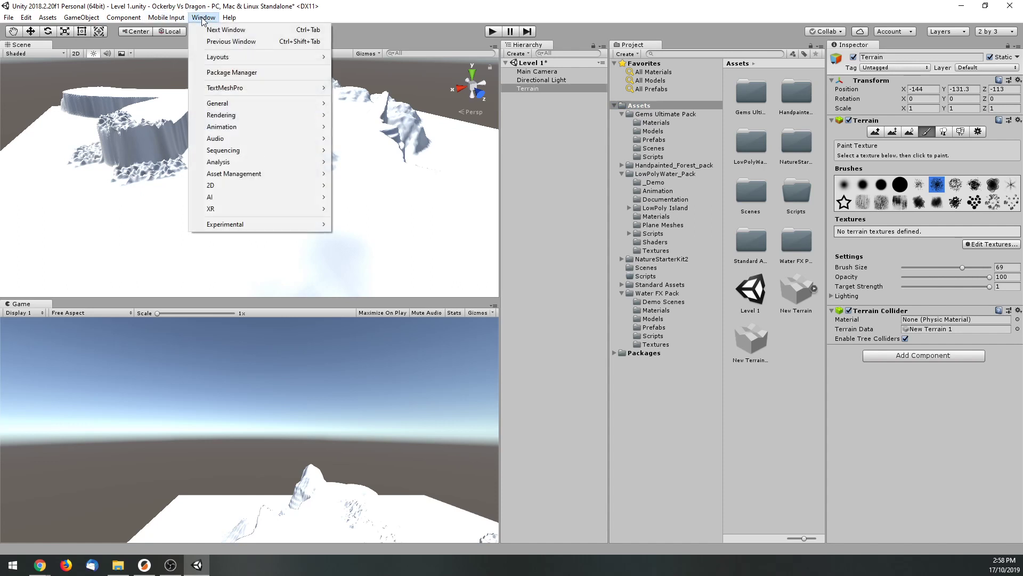
{"action": "left_click", "coordinate": [410, 32]}
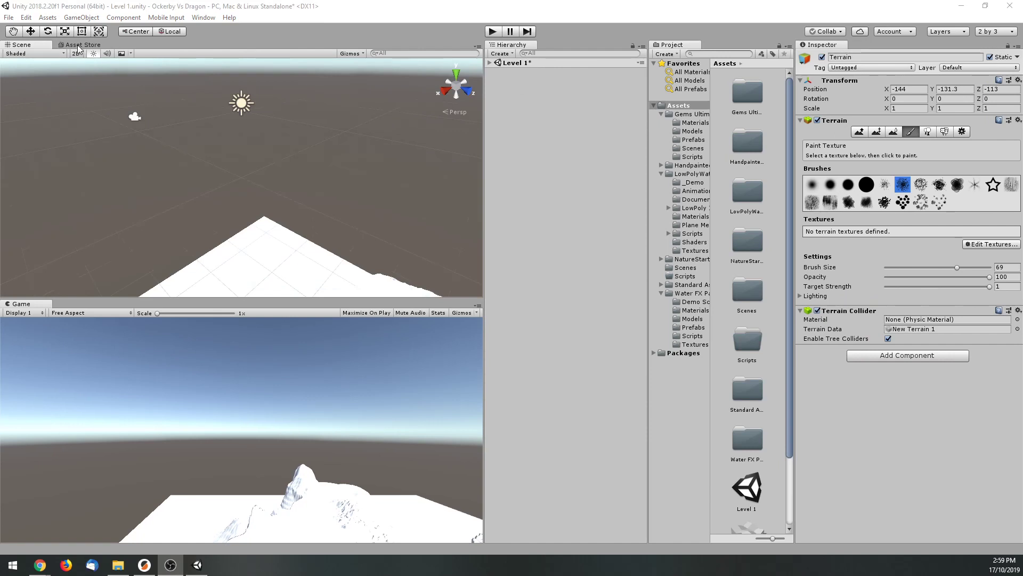
{"action": "left_click", "coordinate": [203, 18]}
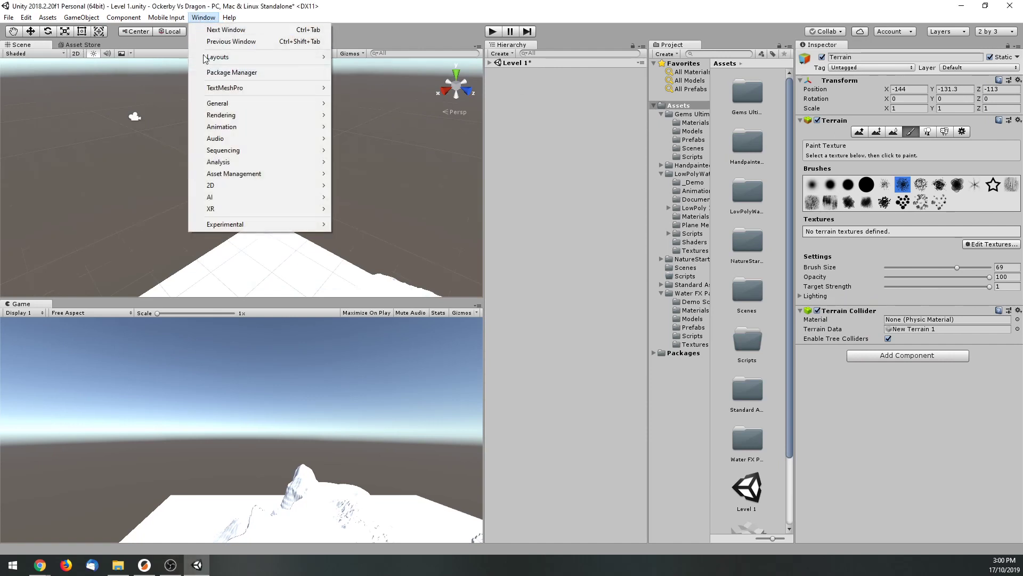
{"action": "mouse_move", "coordinate": [215, 105]}
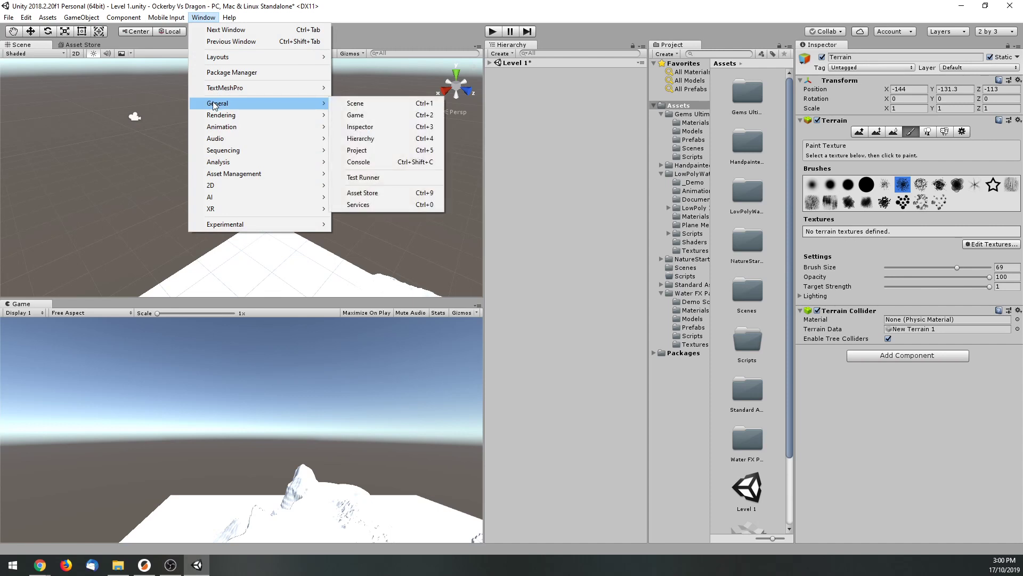
{"action": "left_click", "coordinate": [398, 194]}
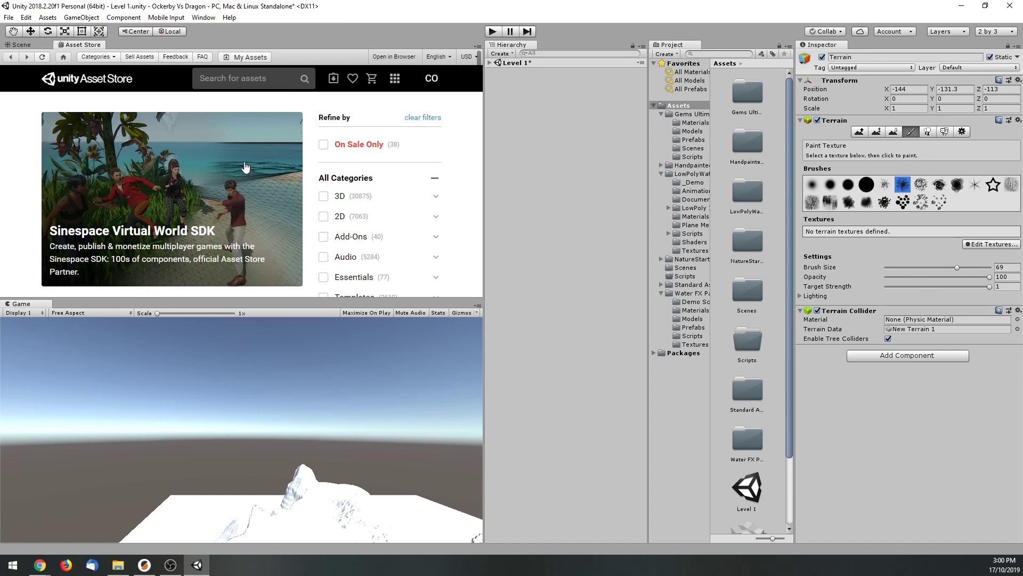
Filter the Asset Store to Free Assets and look through the listed packages.
{"action": "scroll", "coordinate": [256, 171], "scroll_direction": "down", "scroll_amount": 3}
{"action": "scroll", "coordinate": [323, 224], "scroll_direction": "down", "scroll_amount": 2}
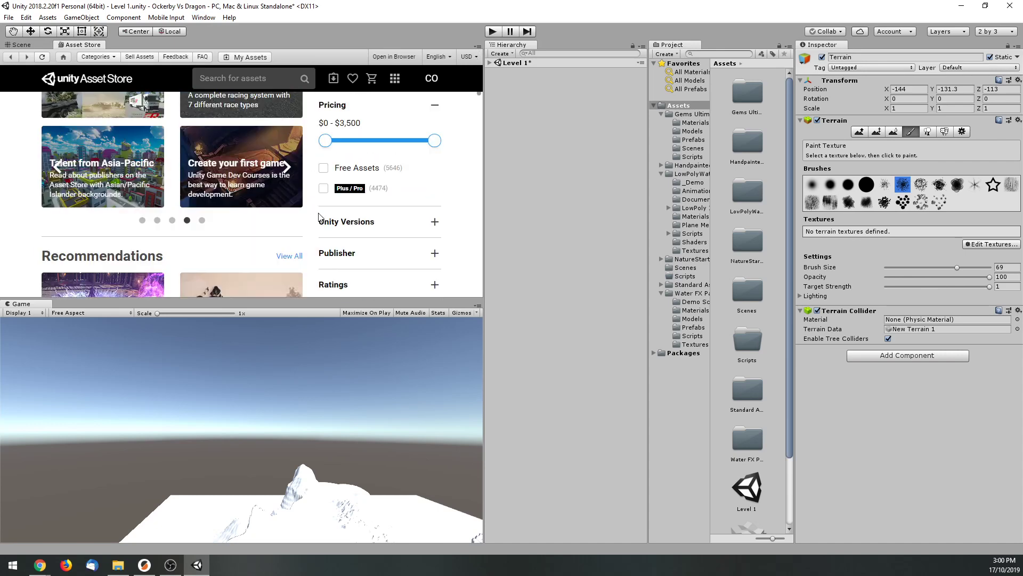
{"action": "left_click", "coordinate": [327, 169]}
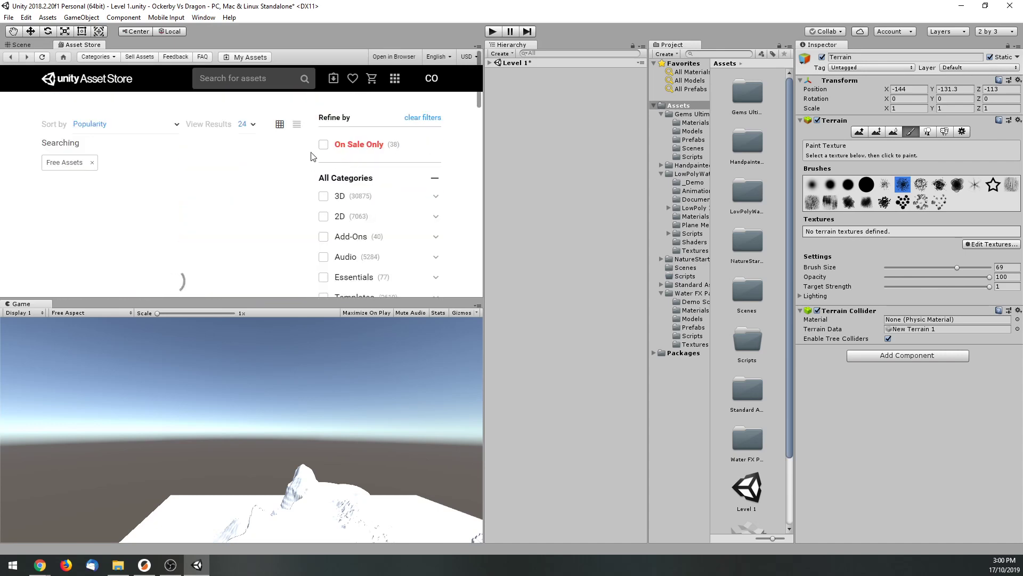
{"action": "scroll", "coordinate": [329, 198], "scroll_direction": "down", "scroll_amount": 4}
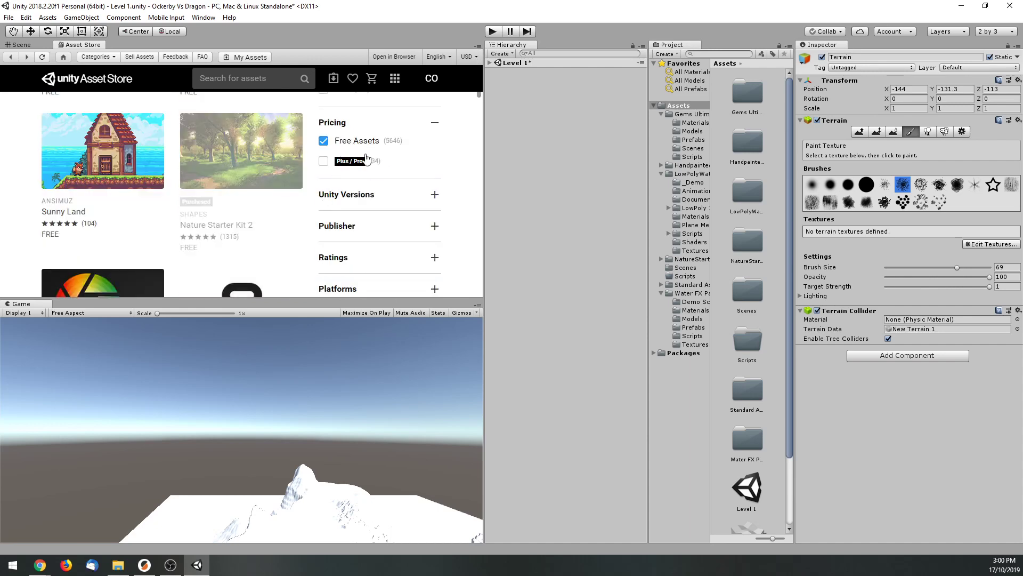
{"action": "scroll", "coordinate": [369, 161], "scroll_direction": "up", "scroll_amount": 4}
{"action": "scroll", "coordinate": [373, 173], "scroll_direction": "down", "scroll_amount": 2}
{"action": "scroll", "coordinate": [368, 176], "scroll_direction": "up", "scroll_amount": 2}
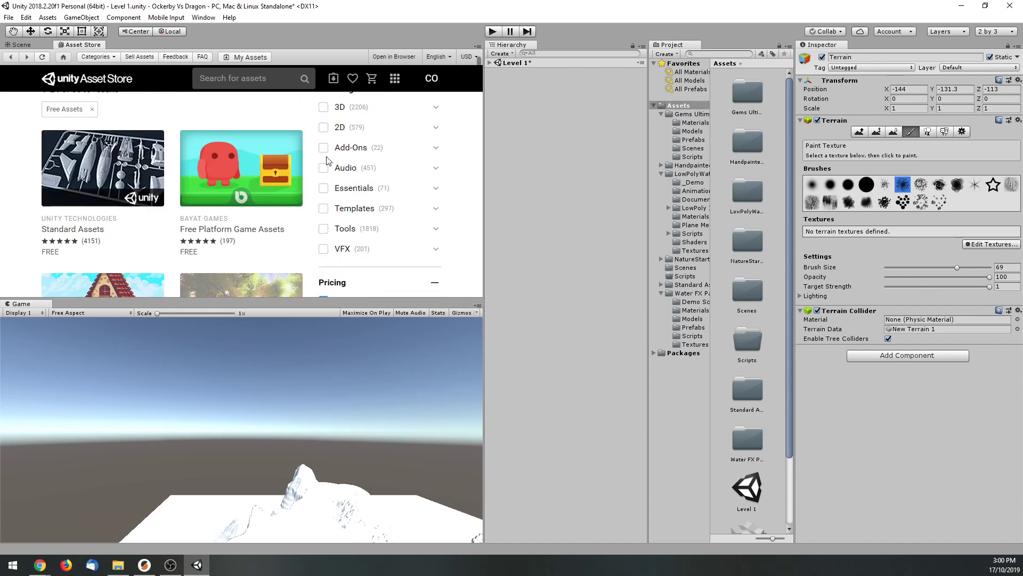
{"action": "mouse_move", "coordinate": [223, 197]}
{"action": "scroll", "coordinate": [222, 196], "scroll_direction": "down", "scroll_amount": 5}
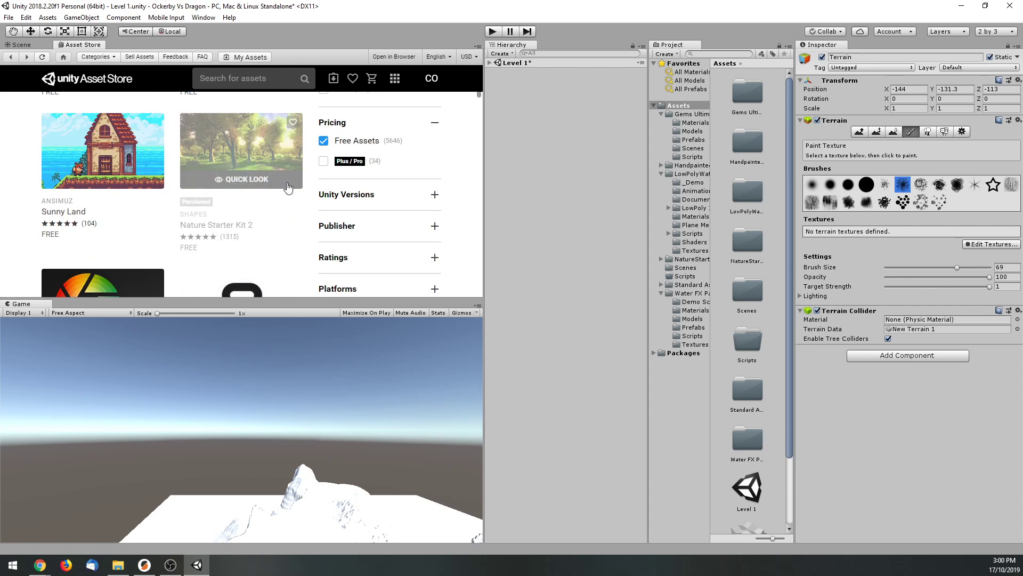
{"action": "scroll", "coordinate": [288, 152], "scroll_direction": "down", "scroll_amount": 3}
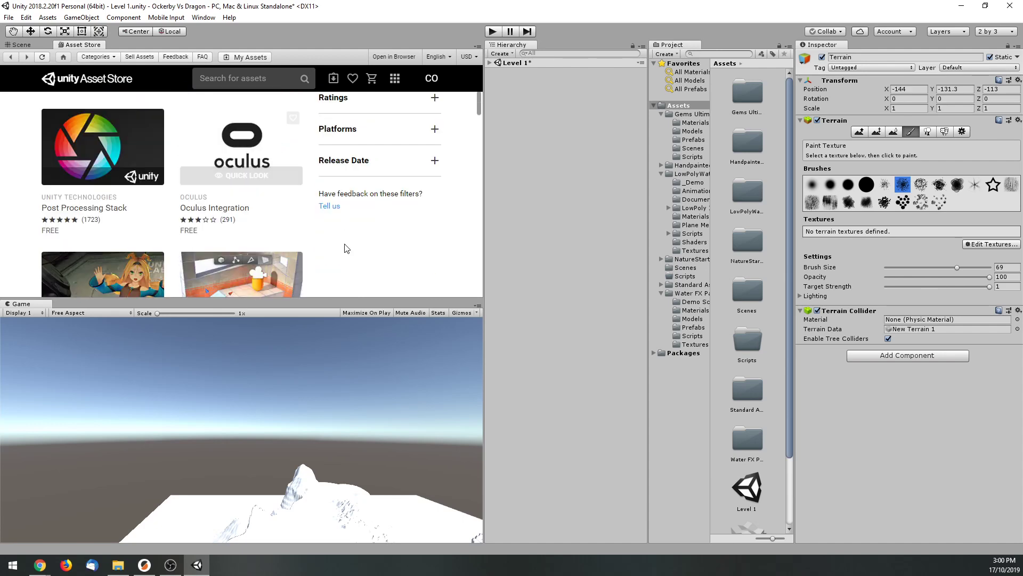
{"action": "scroll", "coordinate": [322, 220], "scroll_direction": "up", "scroll_amount": 5}
{"action": "scroll", "coordinate": [315, 221], "scroll_direction": "down", "scroll_amount": 1}
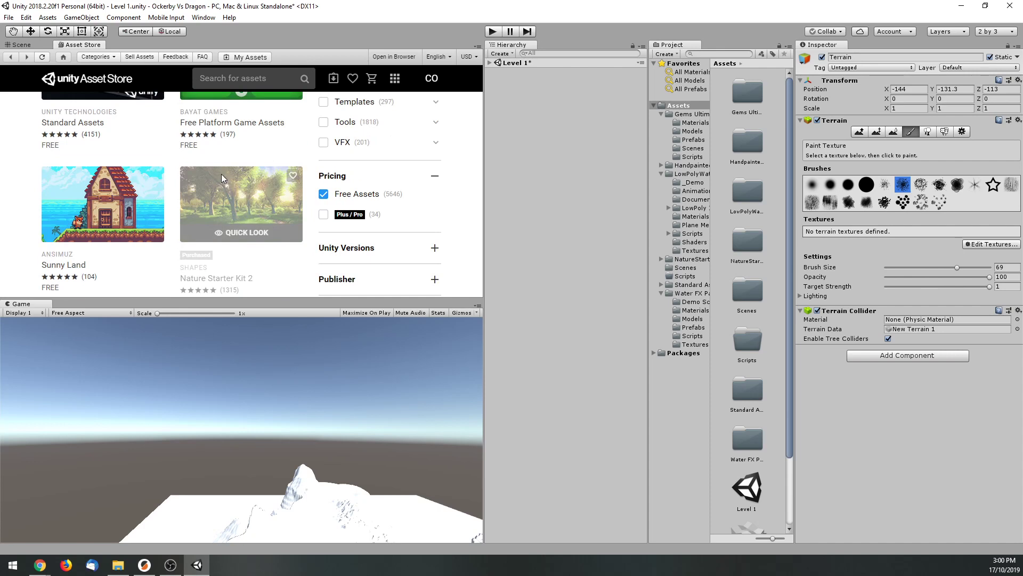
Return to the Scene view and bring the whole sculpted terrain with its ridges and plateau into sight.
{"action": "left_click", "coordinate": [24, 45]}
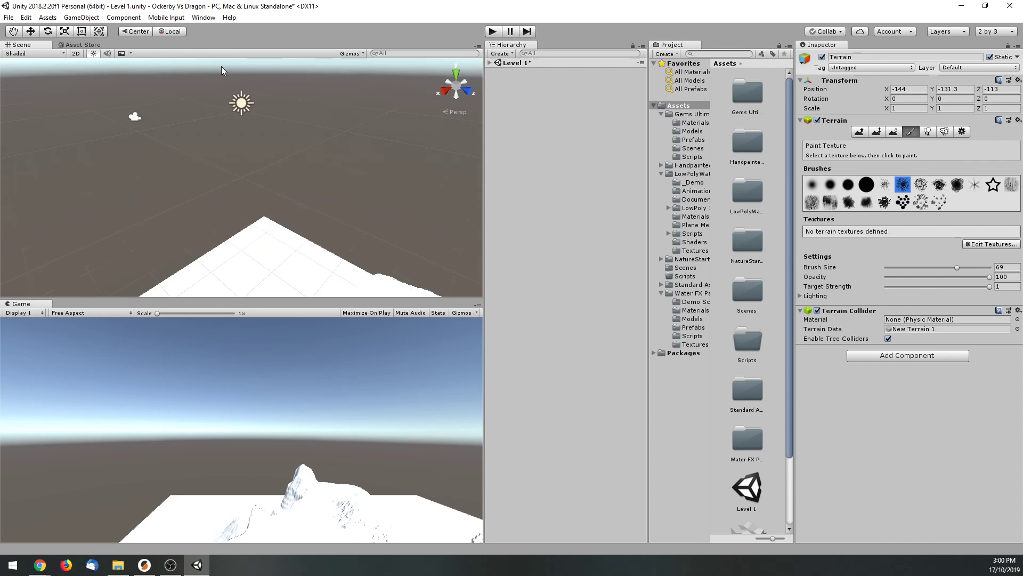
{"action": "left_click", "coordinate": [74, 46]}
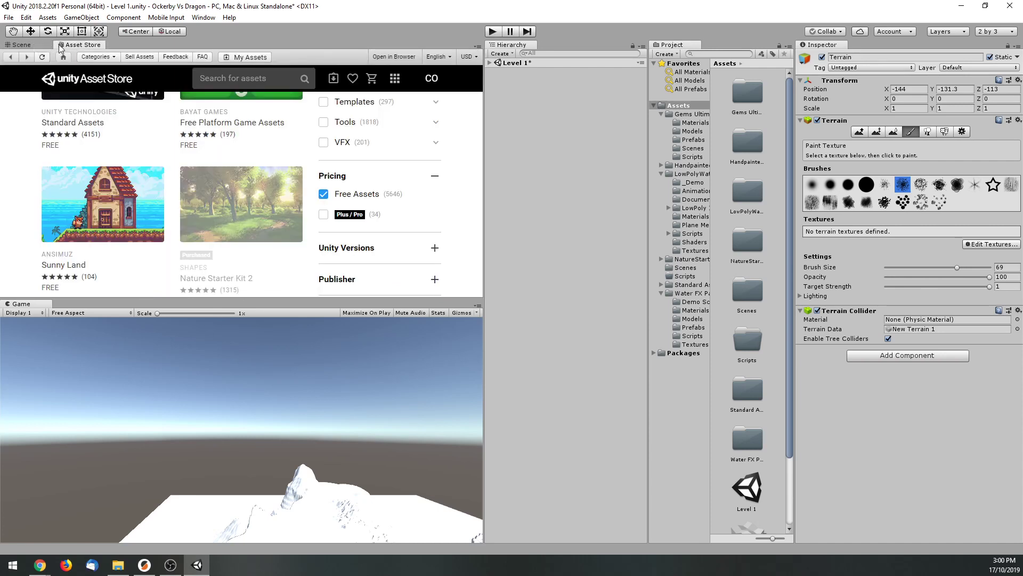
{"action": "left_click", "coordinate": [21, 45]}
{"action": "scroll", "coordinate": [276, 225], "scroll_direction": "down", "scroll_amount": 3}
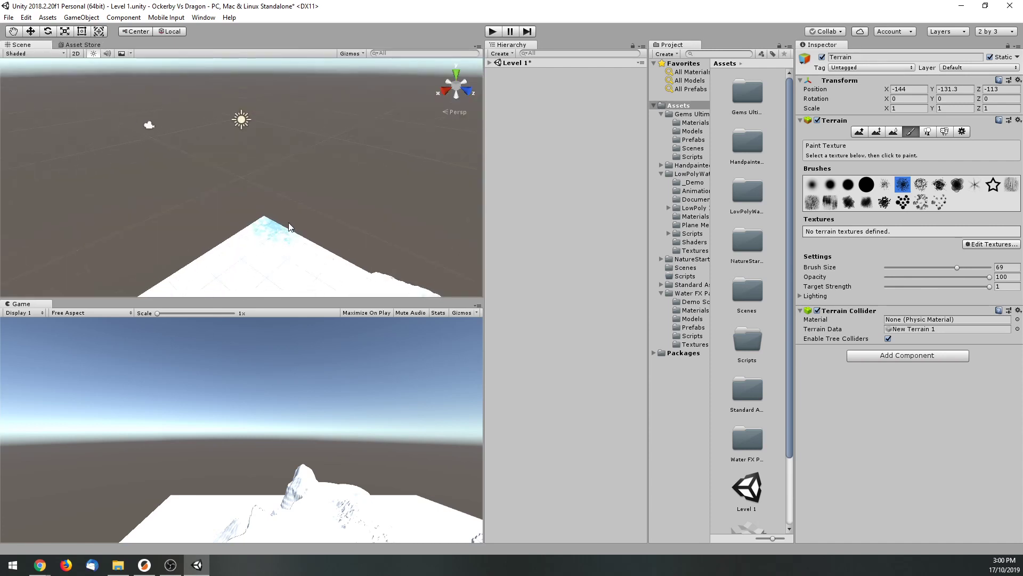
{"action": "middle_click_drag", "start_coordinate": [395, 215], "coordinate": [302, 158]}
{"action": "middle_click_drag", "start_coordinate": [341, 197], "coordinate": [307, 165]}
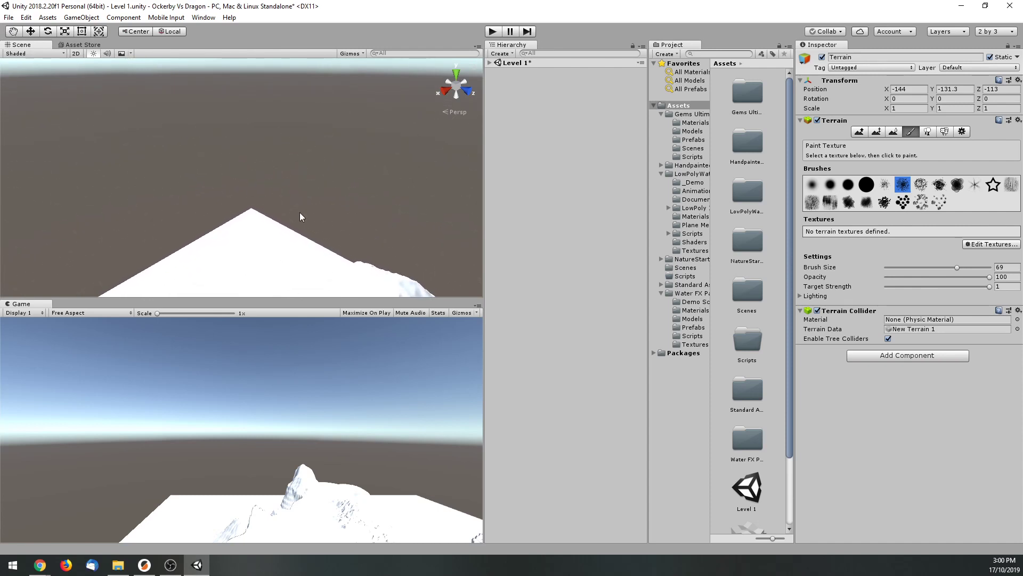
{"action": "scroll", "coordinate": [311, 191], "scroll_direction": "down", "scroll_amount": 5}
{"action": "scroll", "coordinate": [308, 191], "scroll_direction": "up", "scroll_amount": 6}
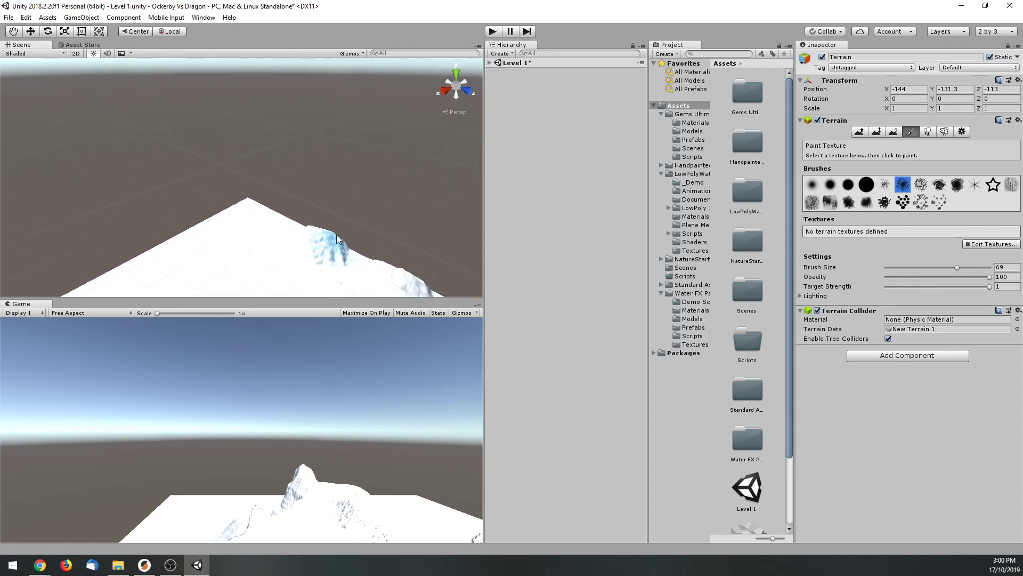
{"action": "middle_click_drag", "start_coordinate": [320, 235], "coordinate": [356, 160]}
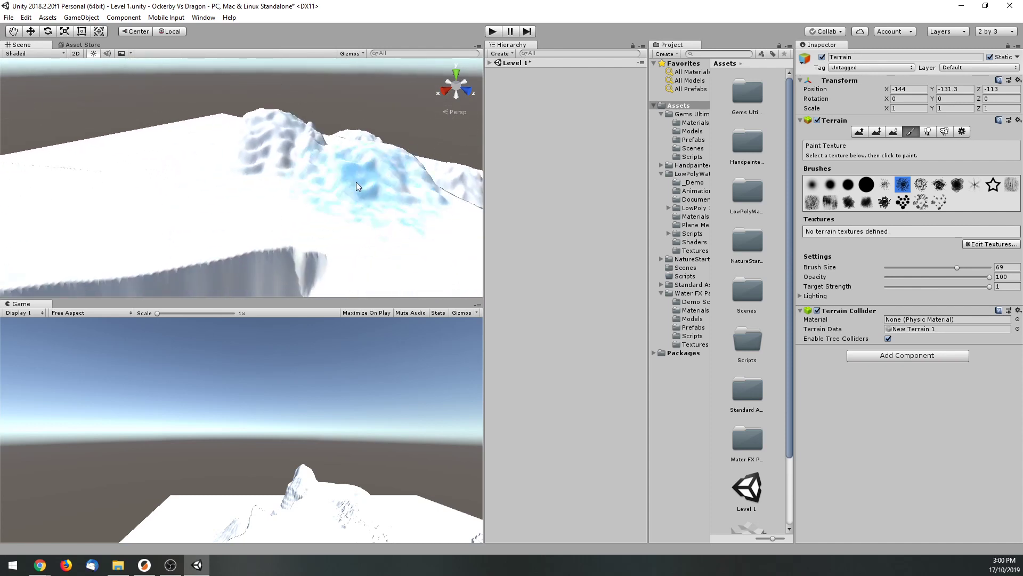
{"action": "scroll", "coordinate": [341, 196], "scroll_direction": "down", "scroll_amount": 6}
{"action": "scroll", "coordinate": [373, 242], "scroll_direction": "down", "scroll_amount": 8}
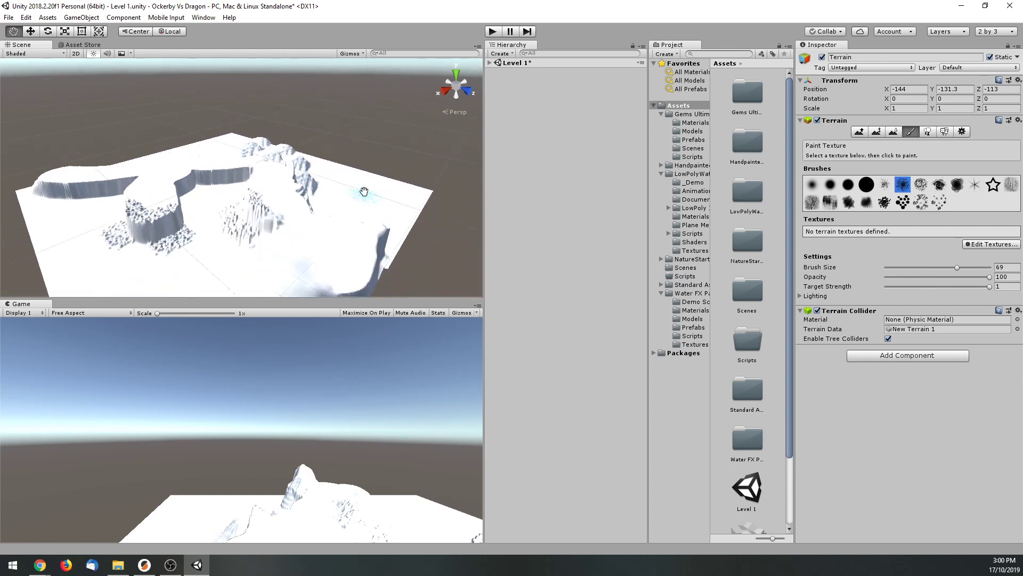
{"action": "scroll", "coordinate": [362, 192], "scroll_direction": "up", "scroll_amount": 2}
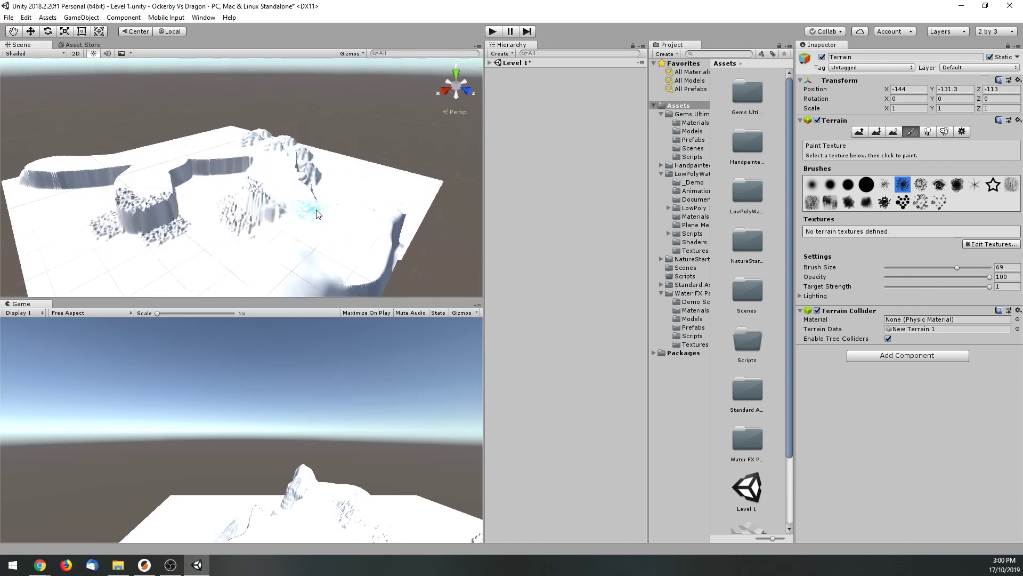
{"action": "middle_click_drag", "start_coordinate": [375, 196], "coordinate": [339, 169]}
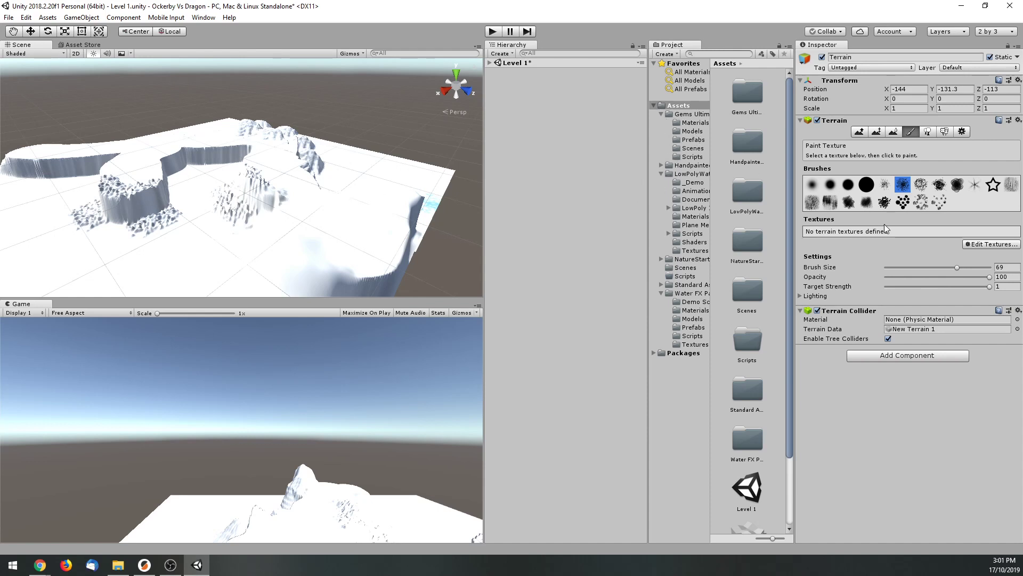
Add a terrain texture with ground02 as its albedo, as the base covering for the whole terrain.
{"action": "left_click", "coordinate": [976, 245]}
{"action": "left_click", "coordinate": [987, 253]}
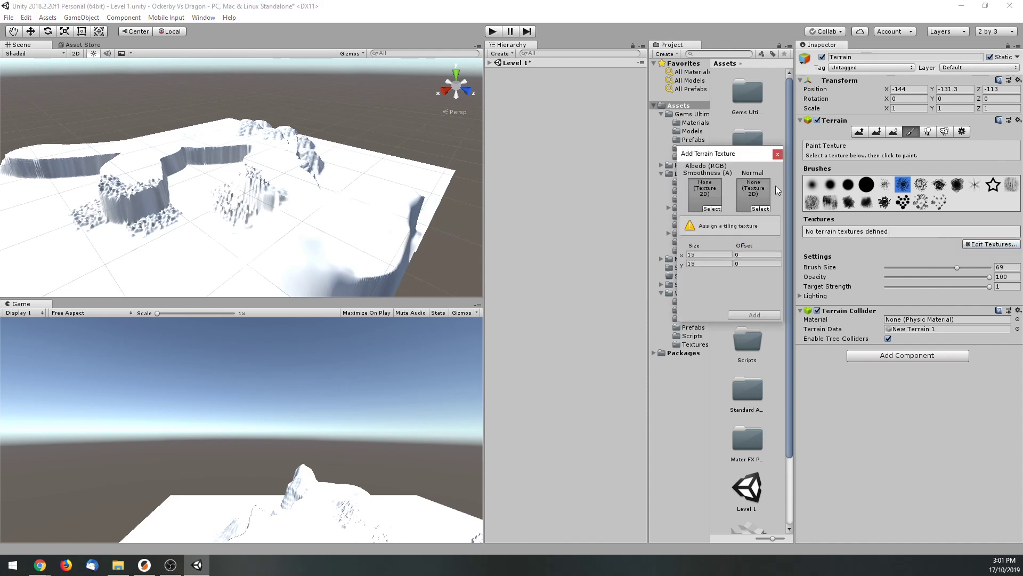
{"action": "left_click", "coordinate": [712, 209]}
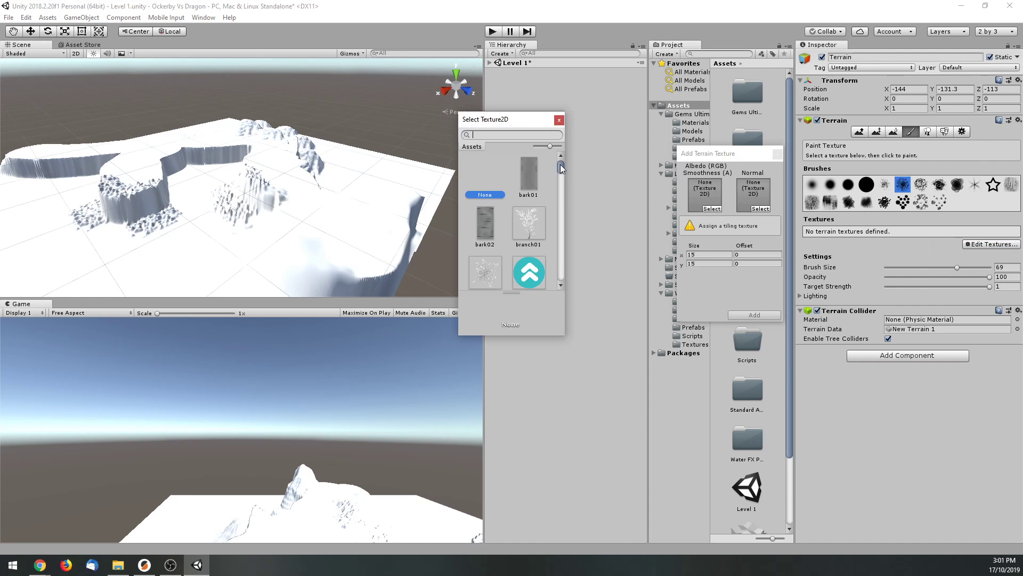
{"action": "left_click_drag", "start_coordinate": [561, 164], "coordinate": [562, 215]}
{"action": "left_click", "coordinate": [483, 195]}
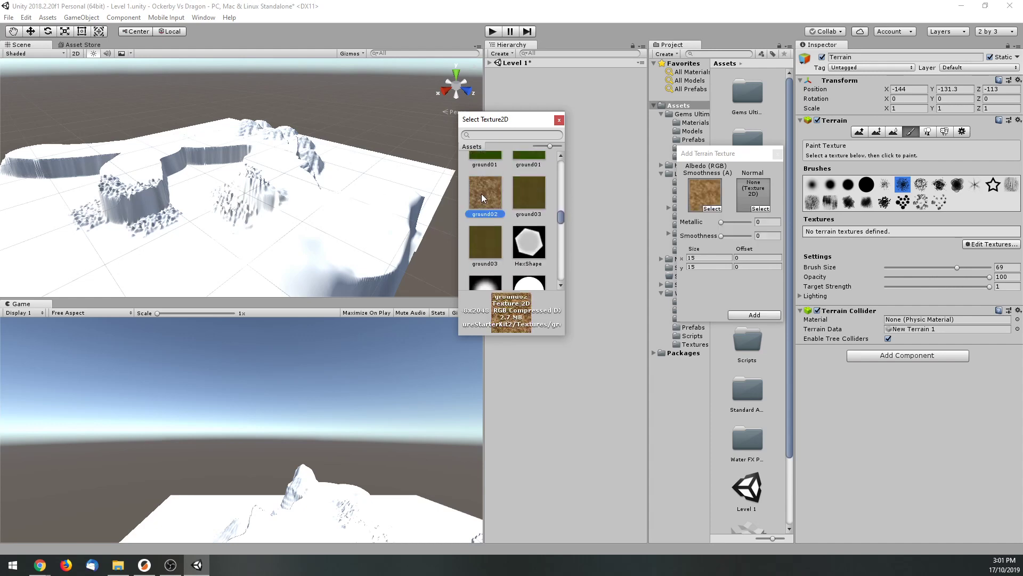
{"action": "left_click", "coordinate": [559, 119]}
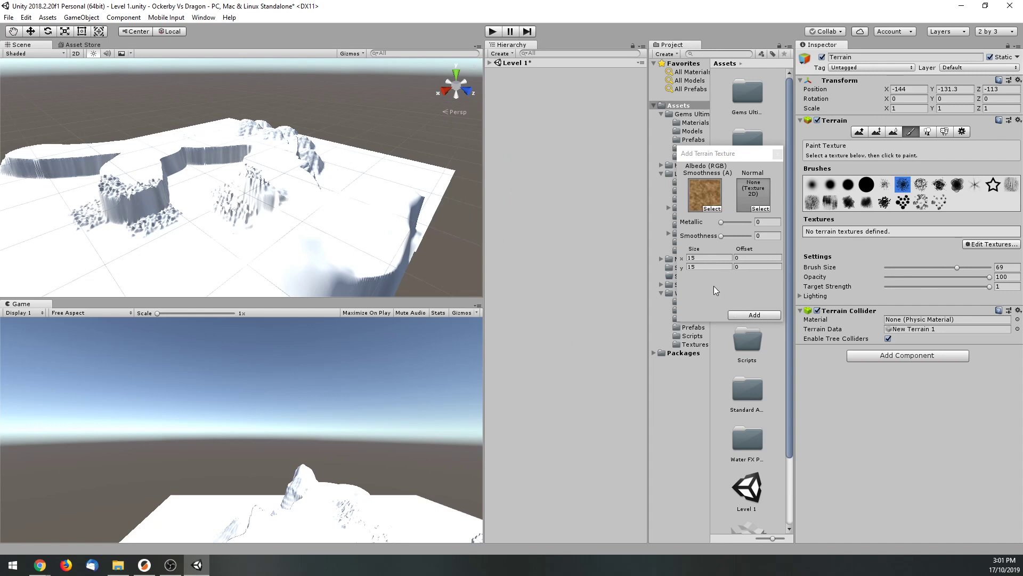
{"action": "left_click", "coordinate": [755, 315]}
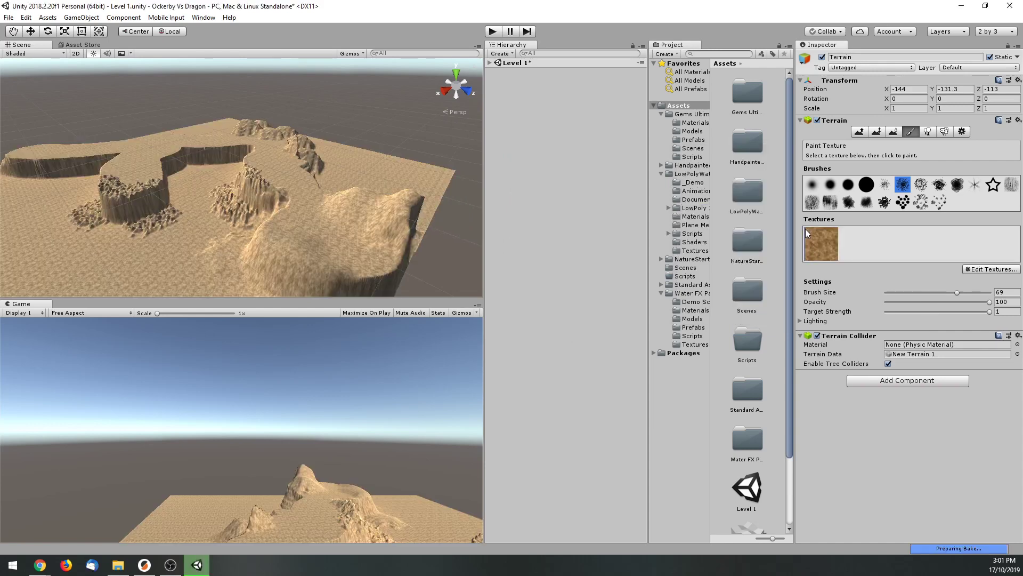
Add a second terrain texture with the green Floor_Grass image as its albedo.
{"action": "scroll", "coordinate": [254, 219], "scroll_direction": "up", "scroll_amount": 5}
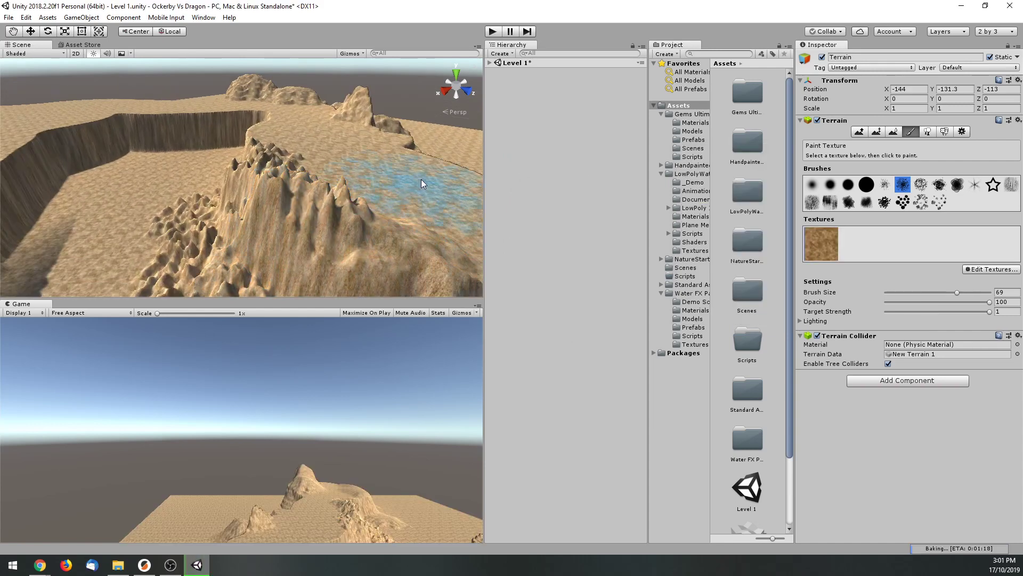
{"action": "scroll", "coordinate": [317, 174], "scroll_direction": "down", "scroll_amount": 8}
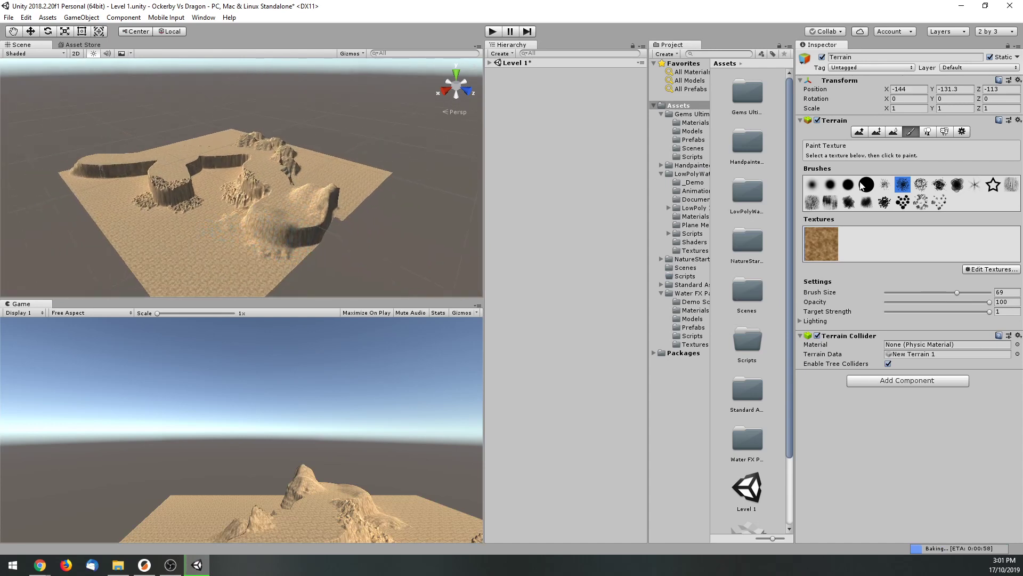
{"action": "left_click", "coordinate": [991, 273]}
{"action": "left_click", "coordinate": [970, 275]}
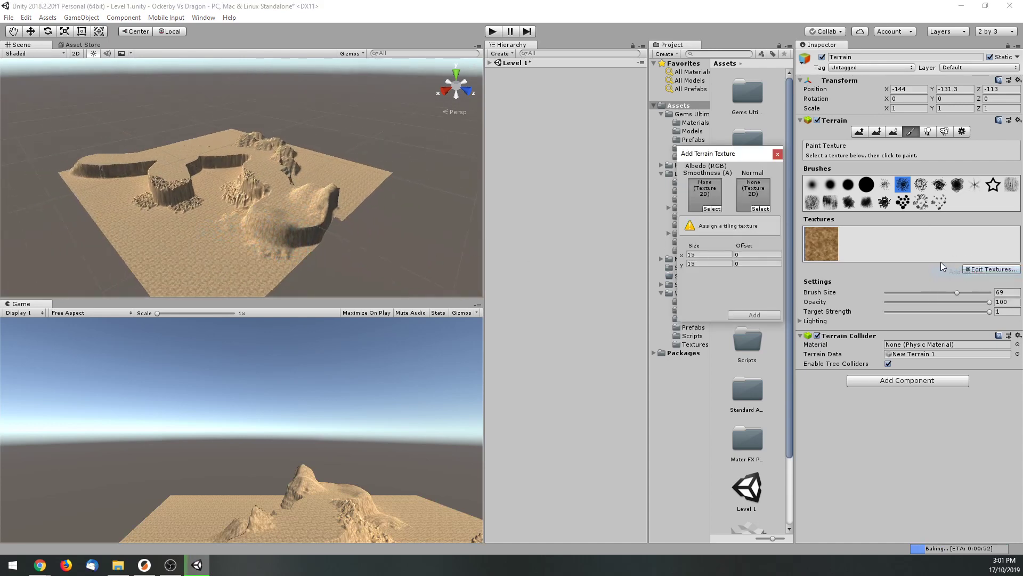
{"action": "left_click", "coordinate": [713, 209]}
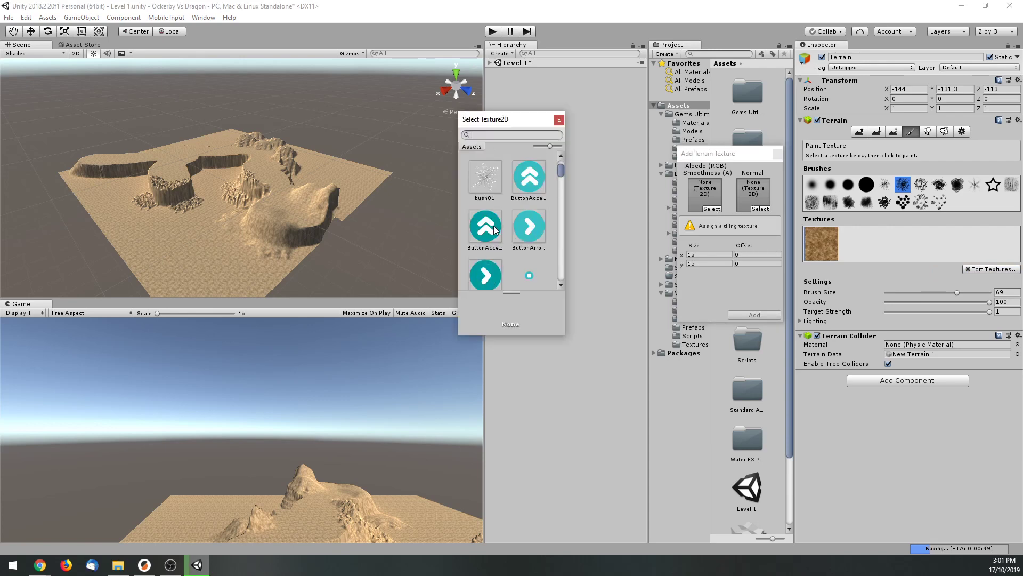
{"action": "scroll", "coordinate": [554, 210], "scroll_direction": "down", "scroll_amount": 3}
{"action": "scroll", "coordinate": [555, 216], "scroll_direction": "down", "scroll_amount": 3}
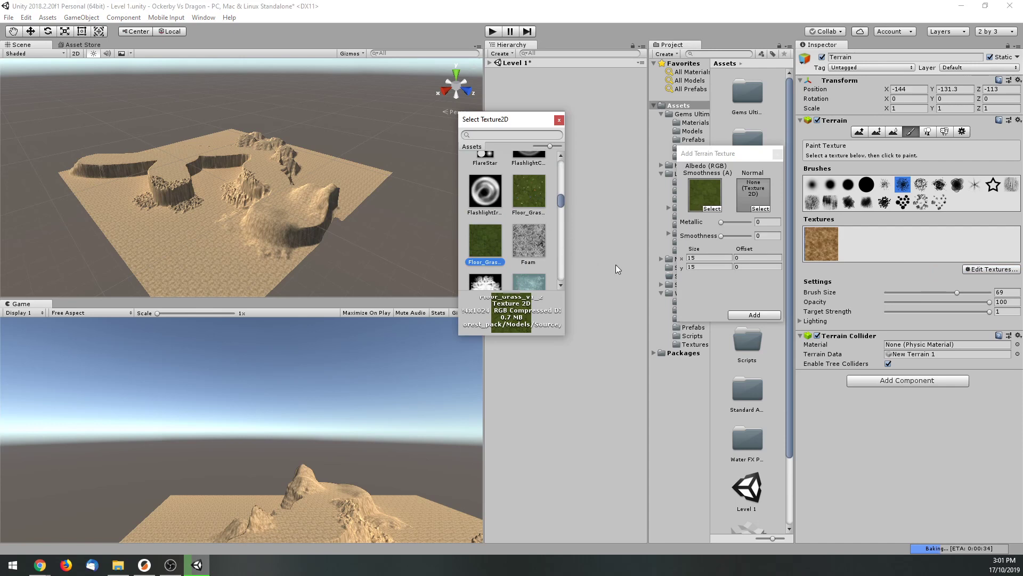
{"action": "left_click", "coordinate": [559, 119]}
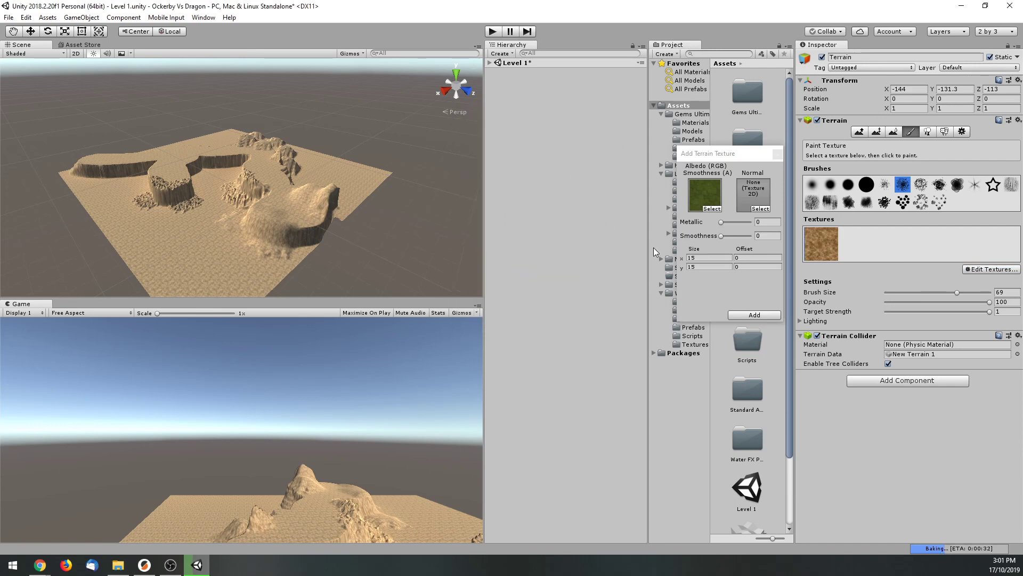
{"action": "left_click", "coordinate": [746, 315]}
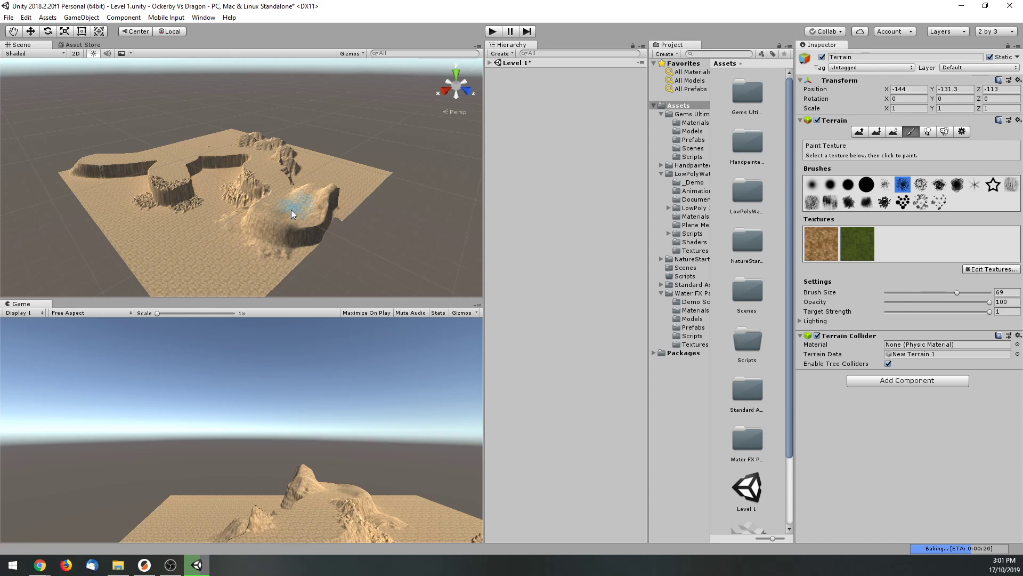
Paint the grass texture over the large smooth hill and the adjoining rocky slope using the speckled brush.
{"action": "scroll", "coordinate": [291, 209], "scroll_direction": "up", "scroll_amount": 3}
{"action": "mouse_move", "coordinate": [286, 226]}
{"action": "left_mouse_down"}
{"action": "mouse_move", "coordinate": [292, 267]}
{"action": "mouse_move", "coordinate": [327, 221]}
{"action": "mouse_move", "coordinate": [311, 181]}
{"action": "mouse_move", "coordinate": [277, 188]}
{"action": "mouse_move", "coordinate": [408, 234]}
{"action": "mouse_move", "coordinate": [415, 271]}
{"action": "mouse_move", "coordinate": [366, 226]}
{"action": "mouse_move", "coordinate": [334, 236]}
{"action": "left_mouse_up"}
{"action": "scroll", "coordinate": [333, 235], "scroll_direction": "down", "scroll_amount": 2}
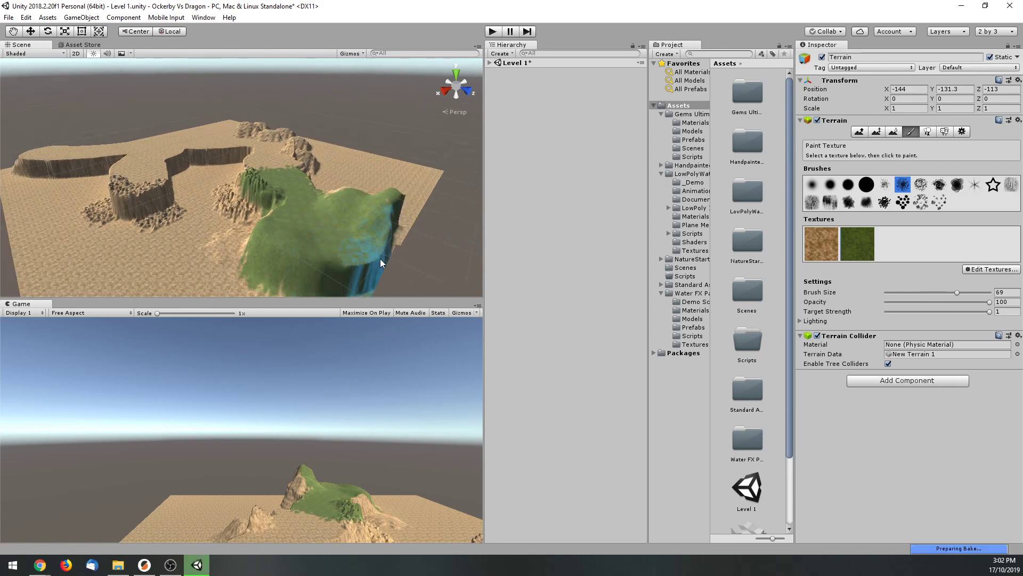
Extend the grass texture from the large hill along the flat path up to the rocky peaks.
{"action": "left_click_drag", "start_coordinate": [268, 168], "coordinate": [285, 168]}
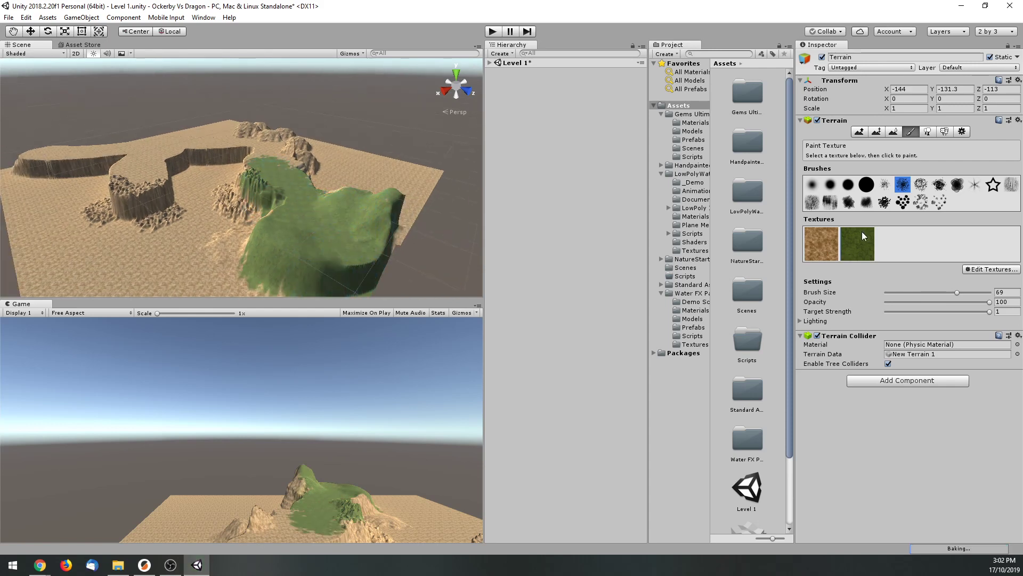
{"action": "scroll", "coordinate": [299, 155], "scroll_direction": "up", "scroll_amount": 3}
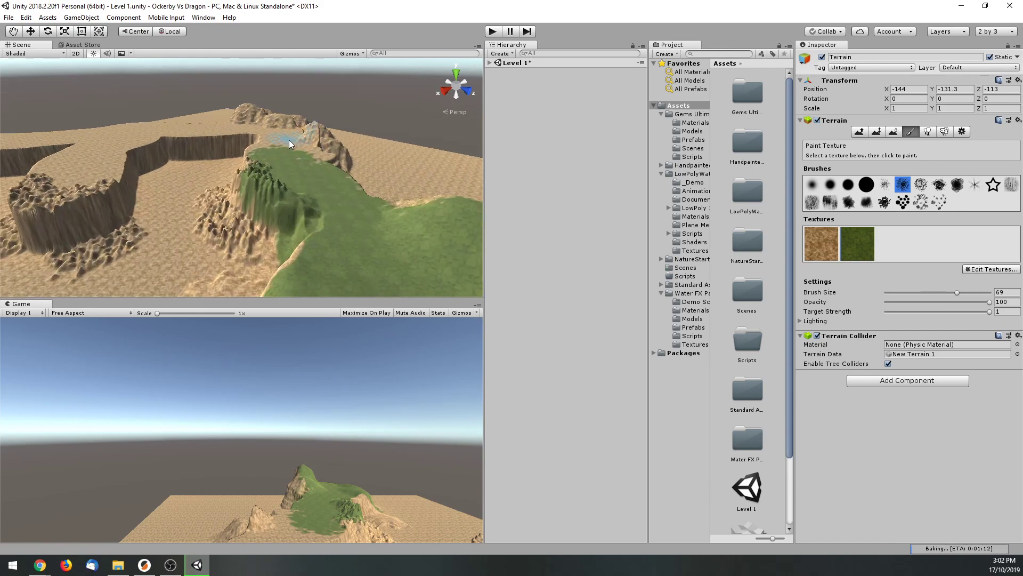
{"action": "scroll", "coordinate": [346, 153], "scroll_direction": "down", "scroll_amount": 2}
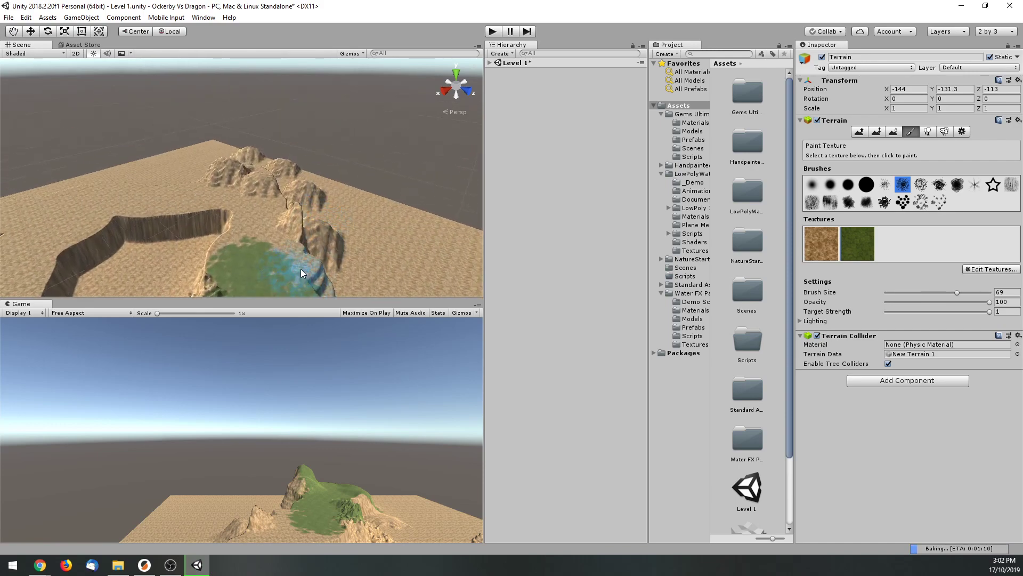
{"action": "mouse_move", "coordinate": [270, 263]}
{"action": "left_mouse_down"}
{"action": "mouse_move", "coordinate": [249, 216]}
{"action": "mouse_move", "coordinate": [258, 210]}
{"action": "left_mouse_up"}
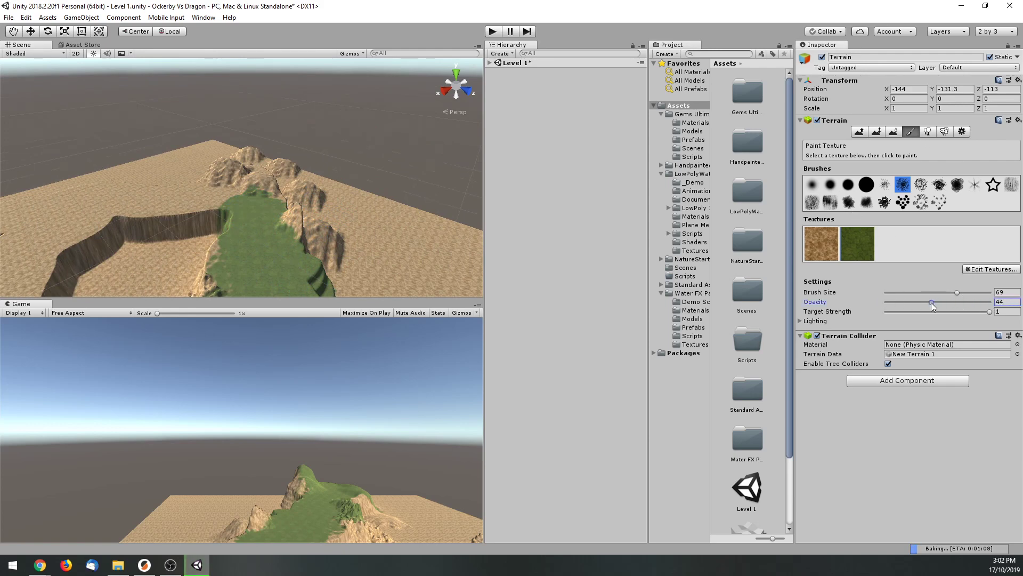
Paint grass along the curved plateau's cliff rim at opacity 44, reducing the brush size to 36 and the target strength to 0.352.
{"action": "left_click_drag", "start_coordinate": [206, 222], "coordinate": [155, 213]}
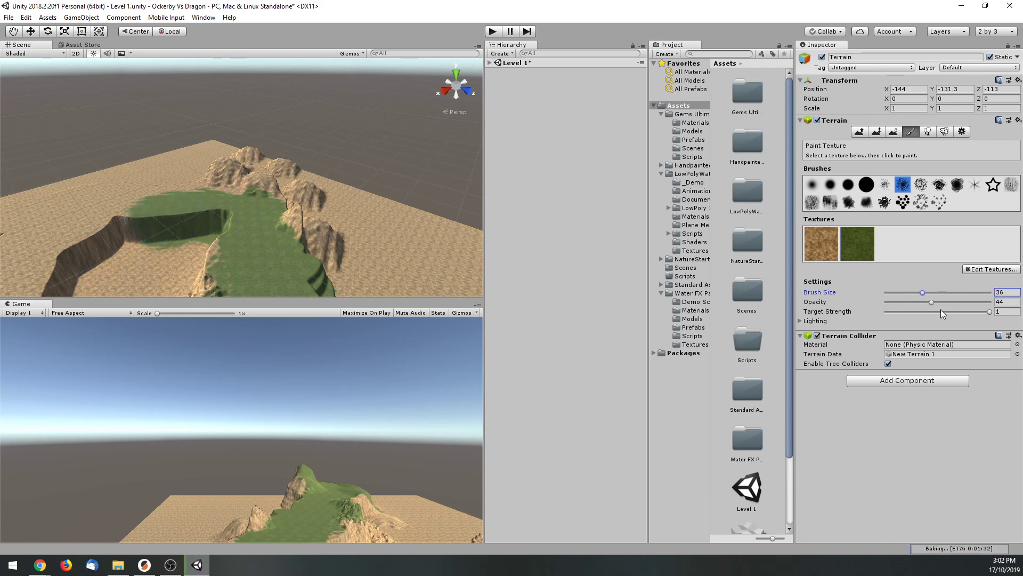
{"action": "left_click_drag", "start_coordinate": [989, 315], "coordinate": [922, 313]}
{"action": "mouse_move", "coordinate": [137, 209]}
{"action": "left_mouse_down"}
{"action": "mouse_move", "coordinate": [104, 215]}
{"action": "mouse_move", "coordinate": [184, 189]}
{"action": "left_mouse_up"}
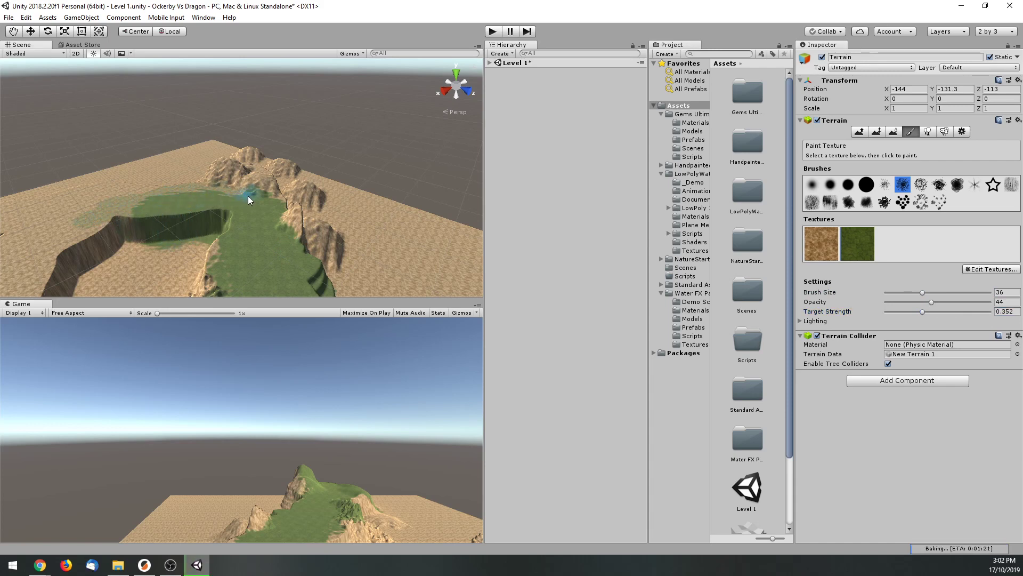
Raise the opacity to 65 and the target strength to 0.625, and extend the grass further along the plateau rim.
{"action": "left_click_drag", "start_coordinate": [931, 302], "coordinate": [953, 302]}
{"action": "mouse_move", "coordinate": [107, 220]}
{"action": "left_mouse_down"}
{"action": "mouse_move", "coordinate": [101, 210]}
{"action": "mouse_move", "coordinate": [170, 228]}
{"action": "left_mouse_up"}
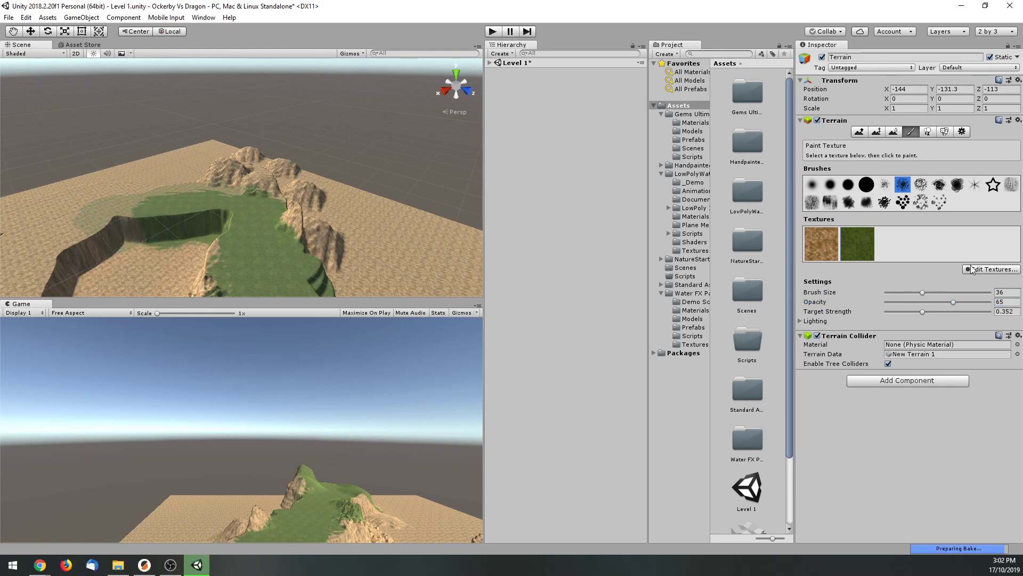
{"action": "left_click_drag", "start_coordinate": [923, 311], "coordinate": [939, 313]}
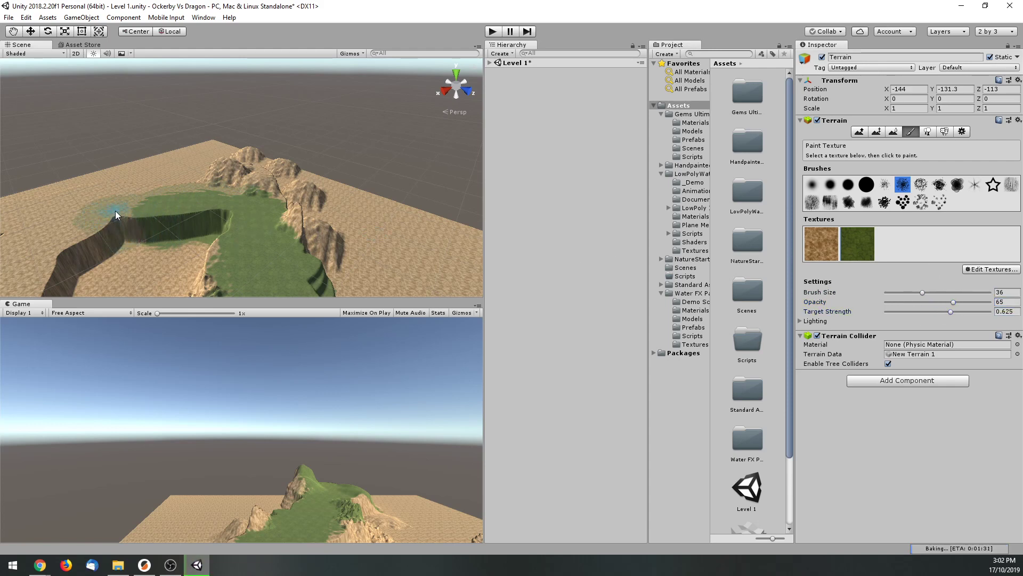
{"action": "mouse_move", "coordinate": [96, 222]}
{"action": "left_mouse_down"}
{"action": "mouse_move", "coordinate": [165, 221]}
{"action": "mouse_move", "coordinate": [80, 235]}
{"action": "mouse_move", "coordinate": [94, 222]}
{"action": "mouse_move", "coordinate": [241, 200]}
{"action": "left_mouse_up"}
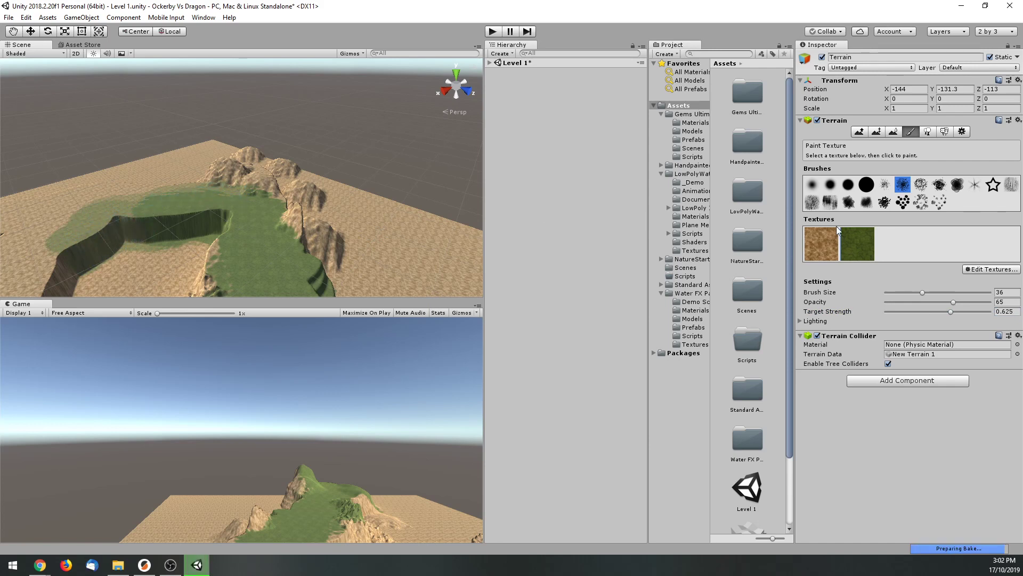
Add a third terrain texture with ground03 as its albedo.
{"action": "left_click", "coordinate": [991, 269]}
{"action": "left_click", "coordinate": [949, 274]}
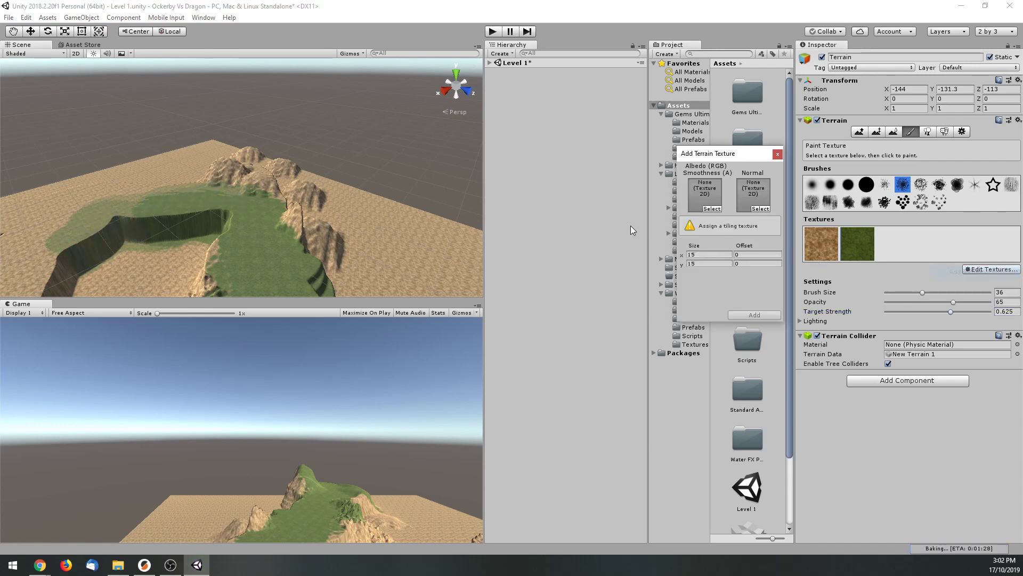
{"action": "left_click", "coordinate": [712, 208]}
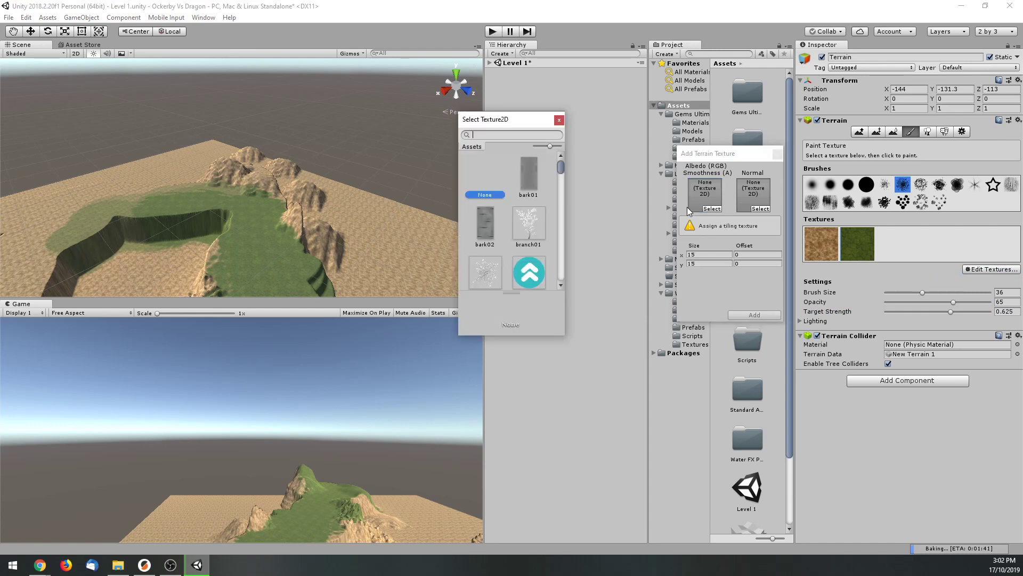
{"action": "left_click_drag", "start_coordinate": [560, 168], "coordinate": [578, 216]}
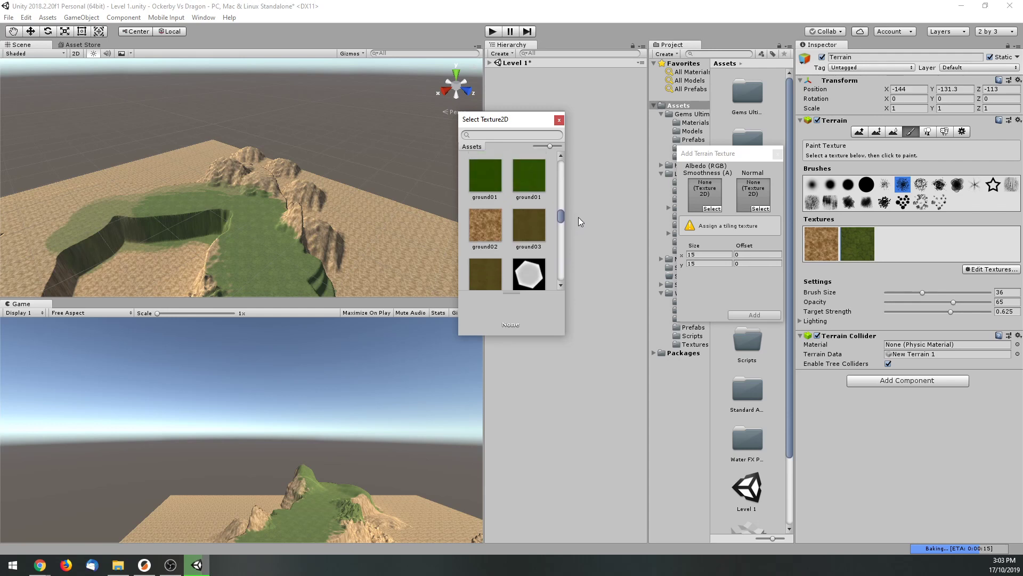
{"action": "left_click", "coordinate": [526, 233]}
{"action": "left_click", "coordinate": [748, 315]}
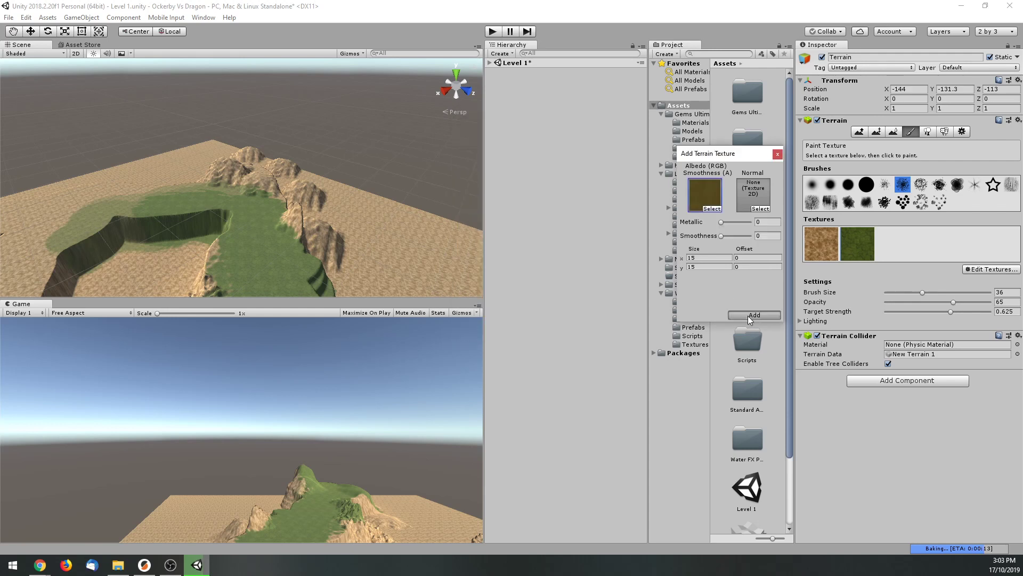
{"action": "left_click", "coordinate": [748, 315]}
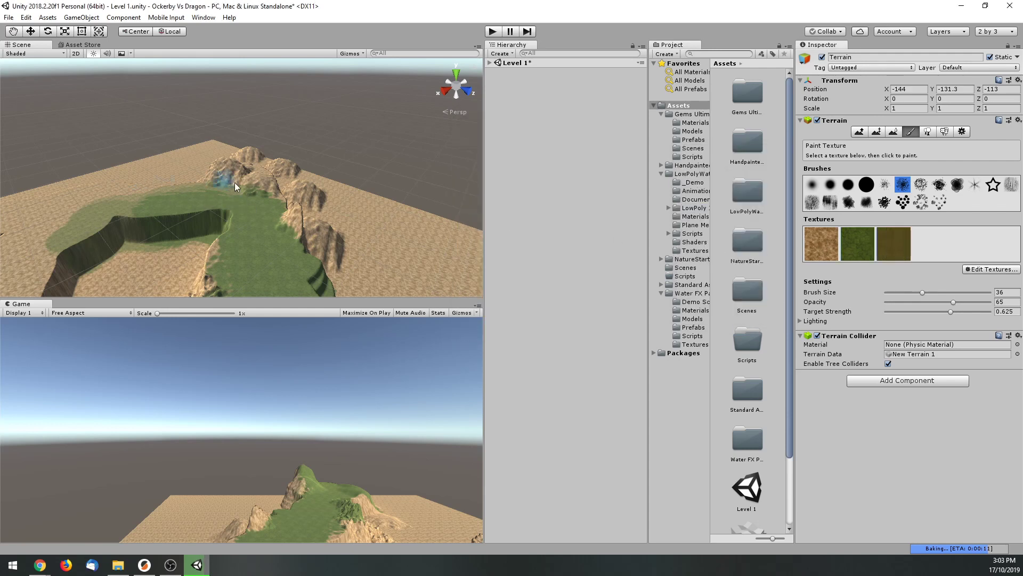
Blend the ground03 texture over the rocky peaks, the plateau rim and the branching plateau tops.
{"action": "mouse_move", "coordinate": [260, 185]}
{"action": "left_mouse_down"}
{"action": "mouse_move", "coordinate": [224, 174]}
{"action": "mouse_move", "coordinate": [282, 177]}
{"action": "mouse_move", "coordinate": [101, 212]}
{"action": "mouse_move", "coordinate": [40, 246]}
{"action": "left_mouse_up"}
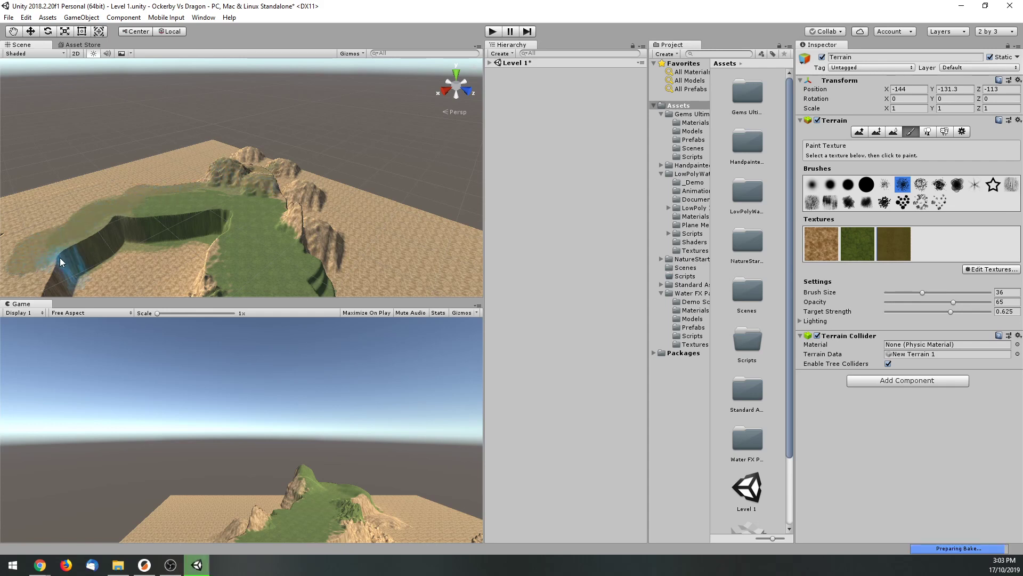
{"action": "scroll", "coordinate": [128, 255], "scroll_direction": "down", "scroll_amount": 5}
{"action": "mouse_move", "coordinate": [136, 258]}
{"action": "left_mouse_down"}
{"action": "mouse_move", "coordinate": [120, 250]}
{"action": "mouse_move", "coordinate": [115, 214]}
{"action": "mouse_move", "coordinate": [40, 197]}
{"action": "mouse_move", "coordinate": [167, 196]}
{"action": "left_mouse_up"}
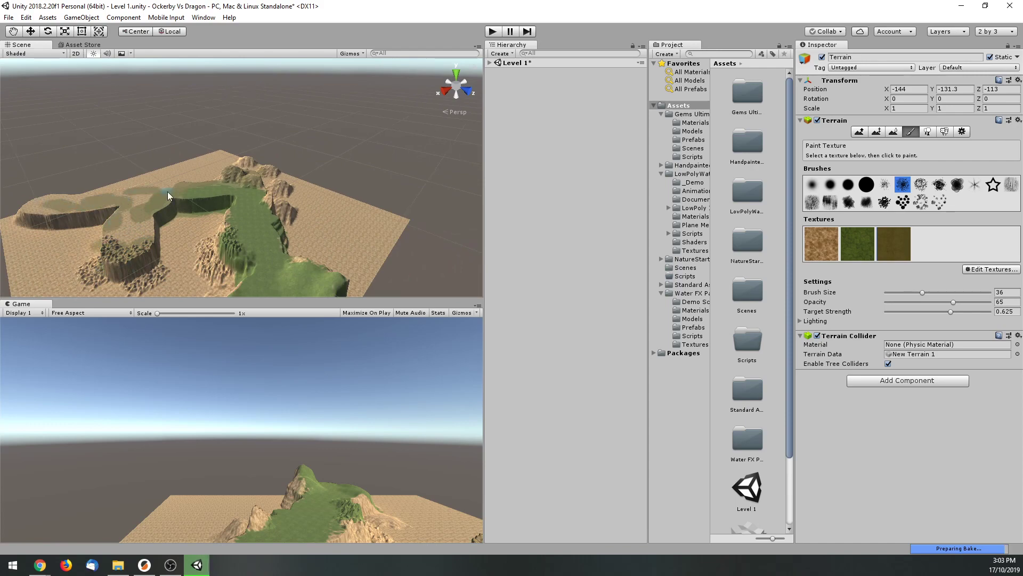
{"action": "scroll", "coordinate": [195, 225], "scroll_direction": "up", "scroll_amount": 3}
{"action": "scroll", "coordinate": [296, 248], "scroll_direction": "up", "scroll_amount": 7}
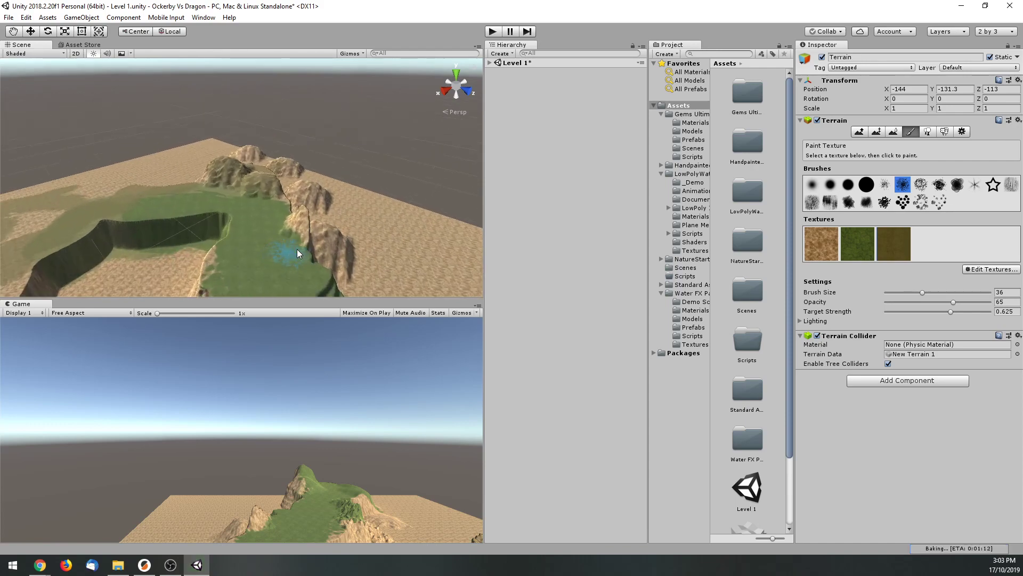
{"action": "mouse_move", "coordinate": [297, 249]}
{"action": "middle_mouse_down"}
{"action": "mouse_move", "coordinate": [331, 126]}
{"action": "mouse_move", "coordinate": [333, 157]}
{"action": "mouse_move", "coordinate": [293, 166]}
{"action": "middle_mouse_up"}
{"action": "scroll", "coordinate": [293, 166], "scroll_direction": "down", "scroll_amount": 4}
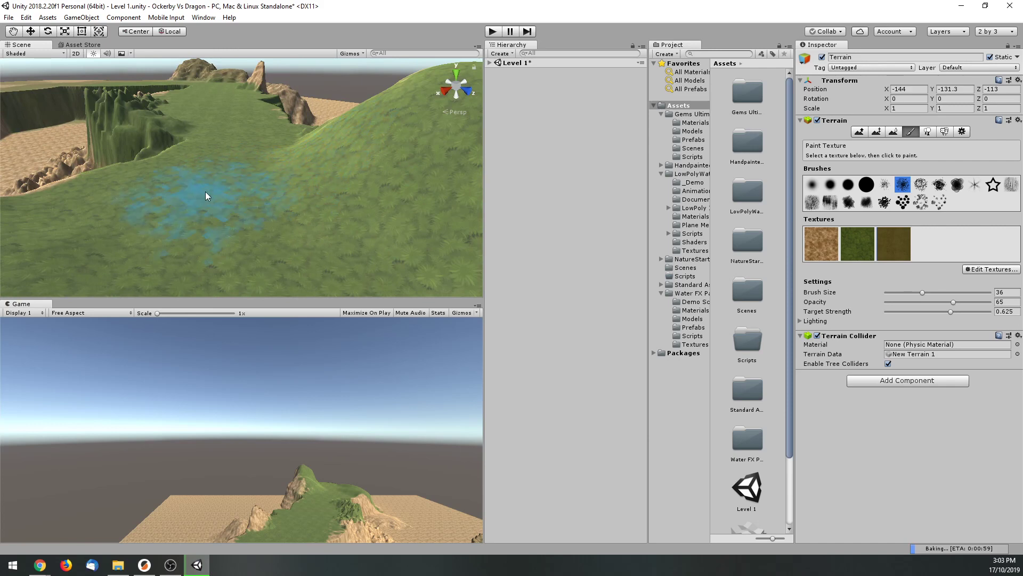
Paint the ground03 texture over the large smooth hill, leaving a few patches of grass.
{"action": "scroll", "coordinate": [214, 186], "scroll_direction": "up", "scroll_amount": 3}
{"action": "scroll", "coordinate": [322, 189], "scroll_direction": "down", "scroll_amount": 3}
{"action": "scroll", "coordinate": [318, 146], "scroll_direction": "up", "scroll_amount": 5}
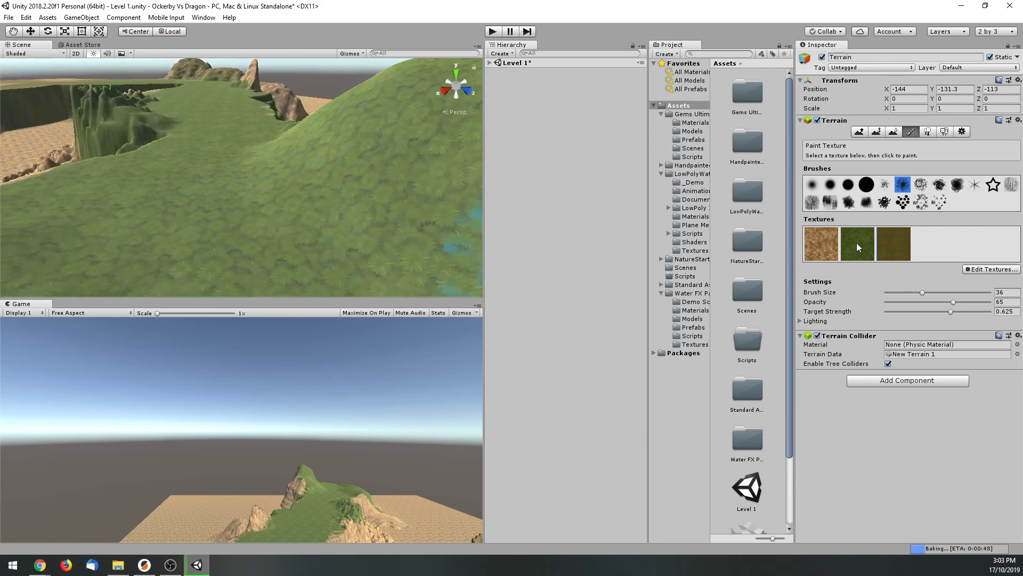
{"action": "left_click", "coordinate": [884, 247]}
{"action": "mouse_move", "coordinate": [265, 202]}
{"action": "left_mouse_down"}
{"action": "mouse_move", "coordinate": [360, 216]}
{"action": "mouse_move", "coordinate": [143, 202]}
{"action": "mouse_move", "coordinate": [137, 186]}
{"action": "mouse_move", "coordinate": [160, 224]}
{"action": "mouse_move", "coordinate": [130, 183]}
{"action": "mouse_move", "coordinate": [318, 144]}
{"action": "mouse_move", "coordinate": [182, 137]}
{"action": "mouse_move", "coordinate": [432, 160]}
{"action": "mouse_move", "coordinate": [421, 224]}
{"action": "mouse_move", "coordinate": [192, 228]}
{"action": "mouse_move", "coordinate": [352, 234]}
{"action": "mouse_move", "coordinate": [115, 153]}
{"action": "mouse_move", "coordinate": [186, 147]}
{"action": "left_mouse_up"}
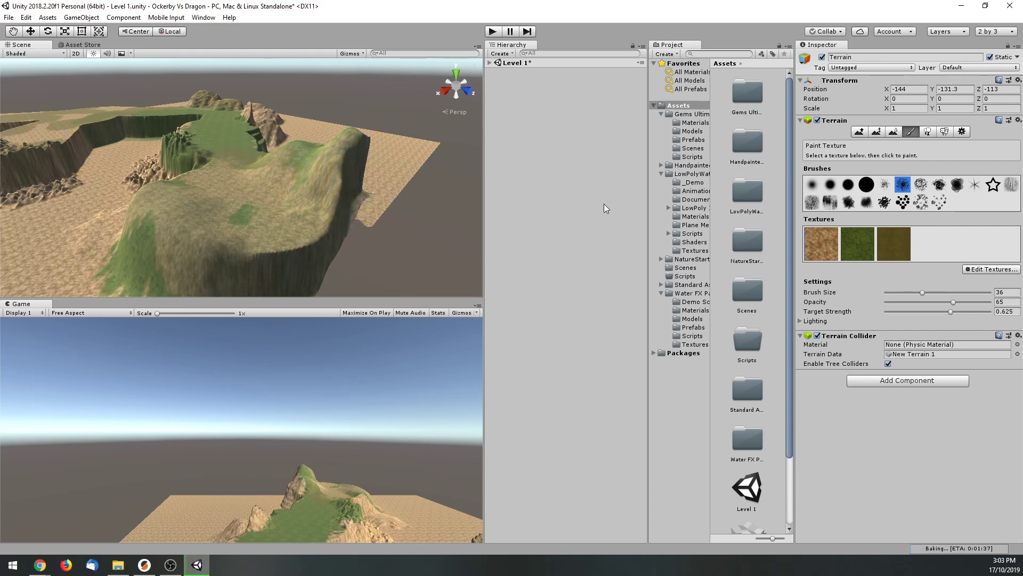
{"action": "scroll", "coordinate": [179, 179], "scroll_direction": "up", "scroll_amount": 5}
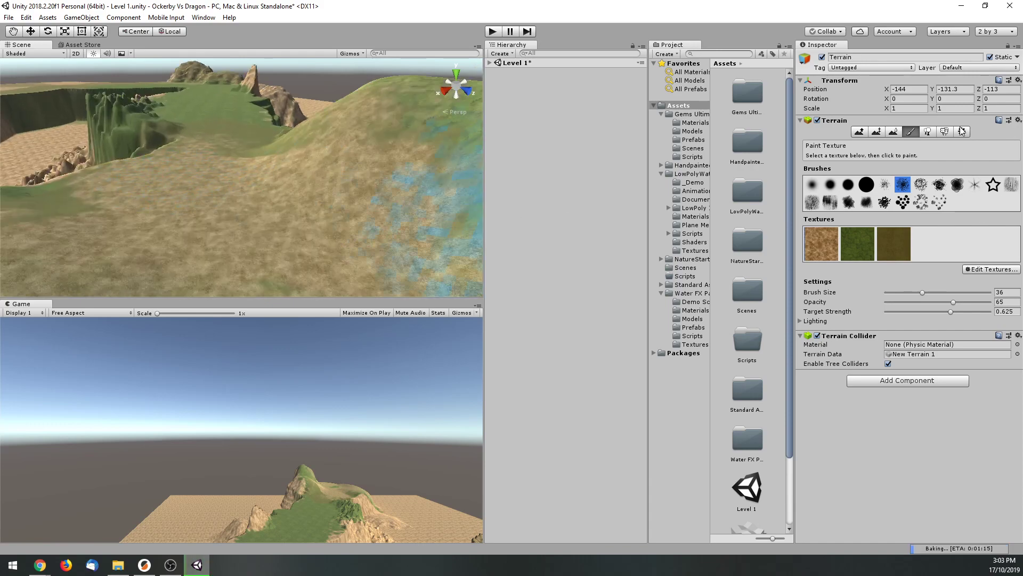
Switch the terrain to tree painting and add the bush01 prefab as a tree type.
{"action": "left_click", "coordinate": [927, 132]}
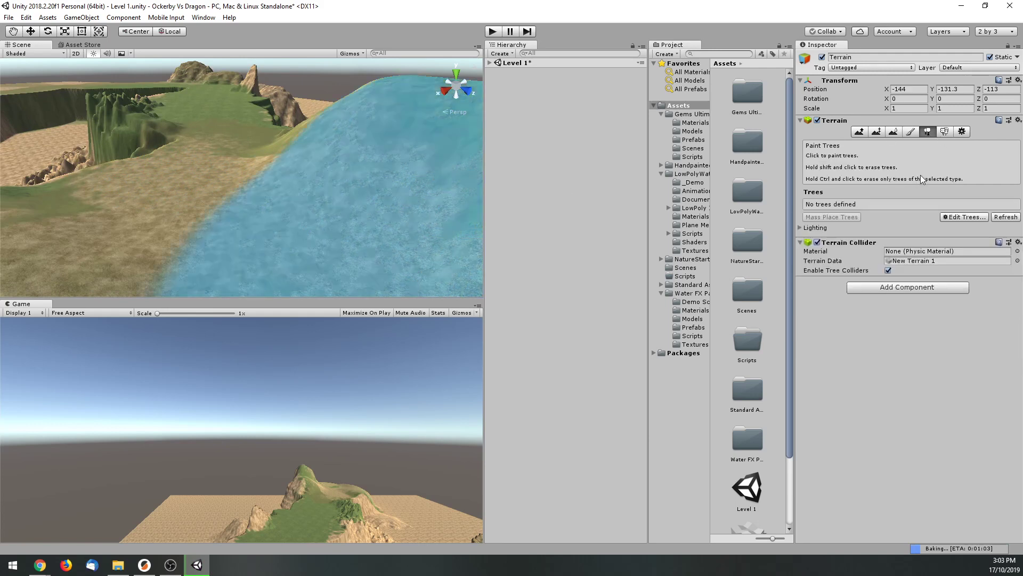
{"action": "scroll", "coordinate": [264, 186], "scroll_direction": "up", "scroll_amount": 5}
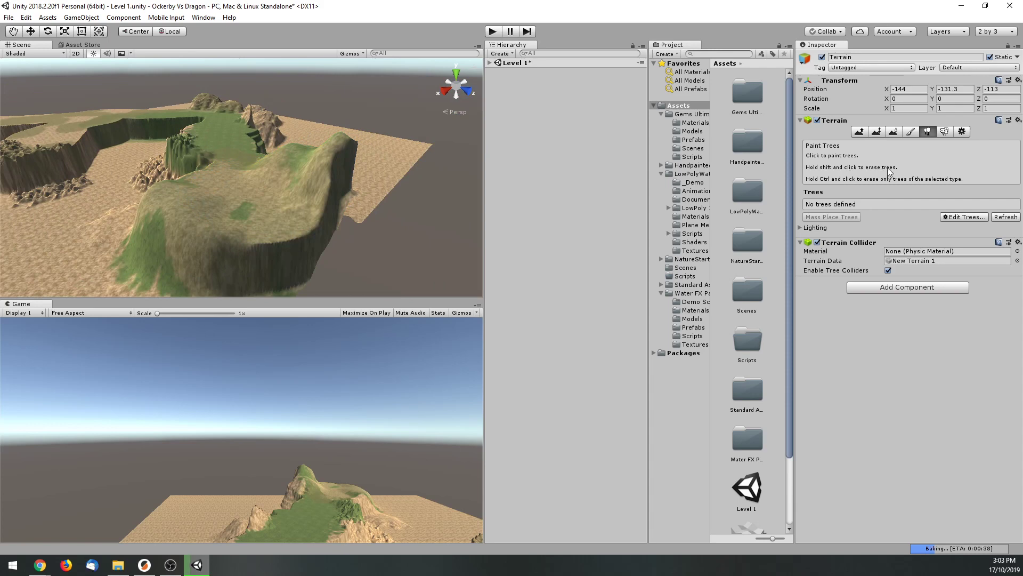
{"action": "left_click", "coordinate": [979, 218]}
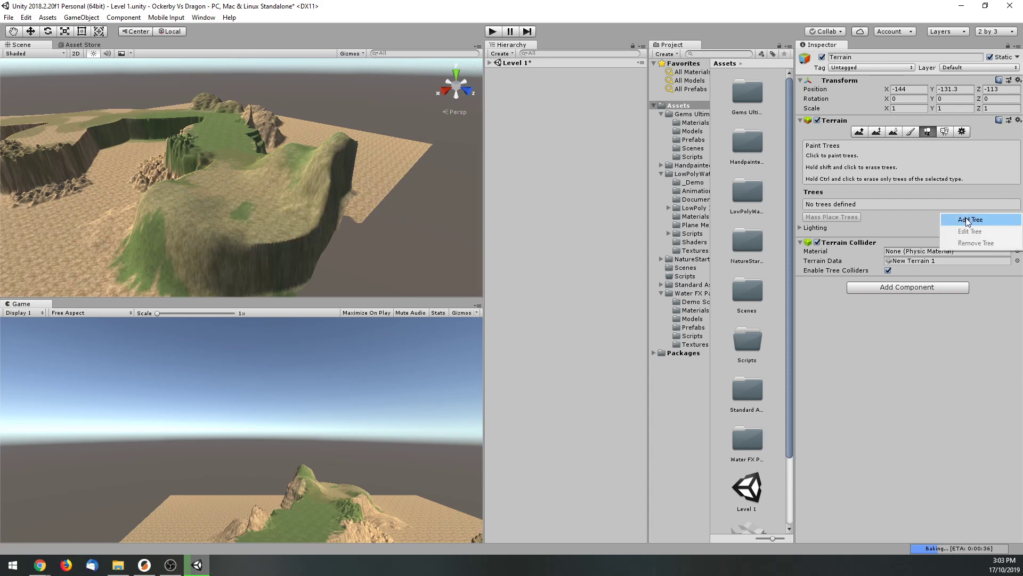
{"action": "left_click", "coordinate": [975, 219]}
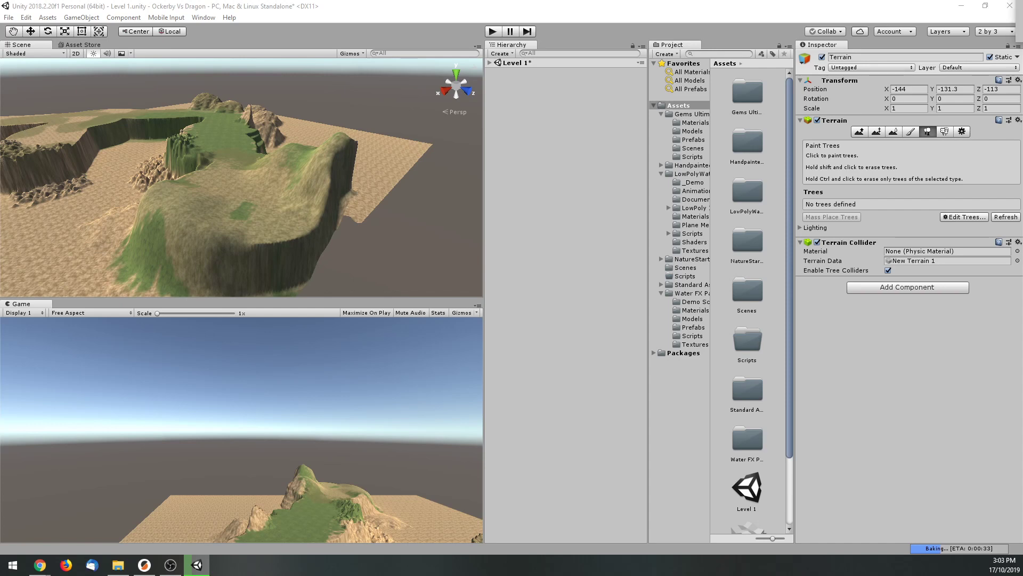
{"action": "left_click", "coordinate": [503, 157]}
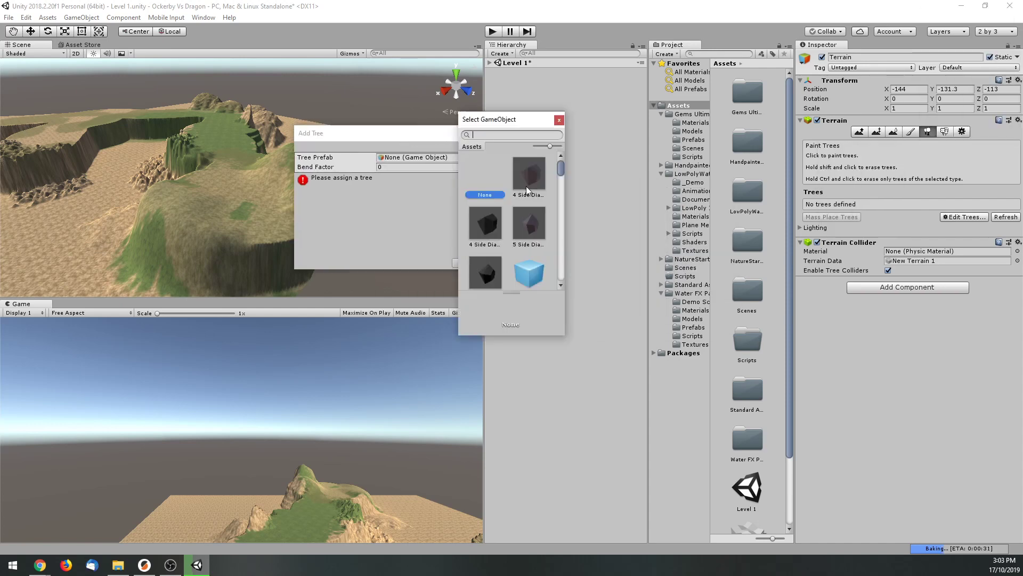
{"action": "scroll", "coordinate": [543, 190], "scroll_direction": "down", "scroll_amount": 5}
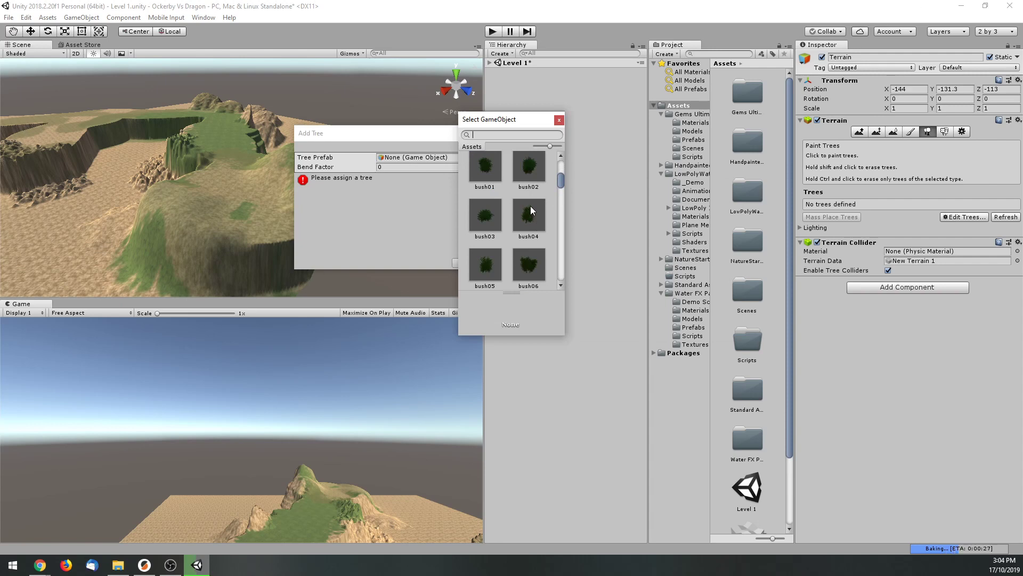
{"action": "left_click", "coordinate": [529, 175]}
{"action": "left_click", "coordinate": [478, 185]}
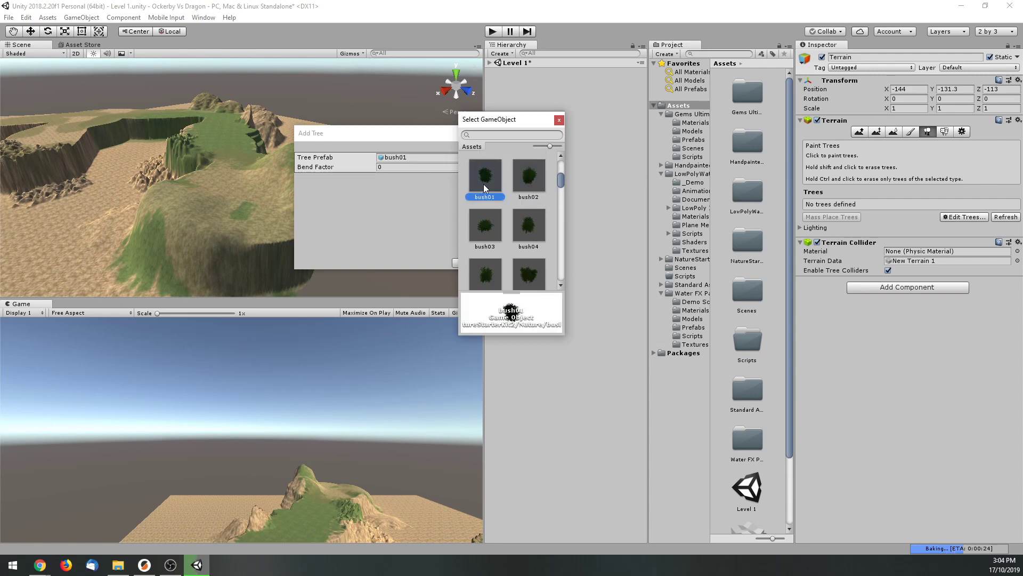
{"action": "double_click", "coordinate": [484, 184]}
{"action": "left_click", "coordinate": [466, 263]}
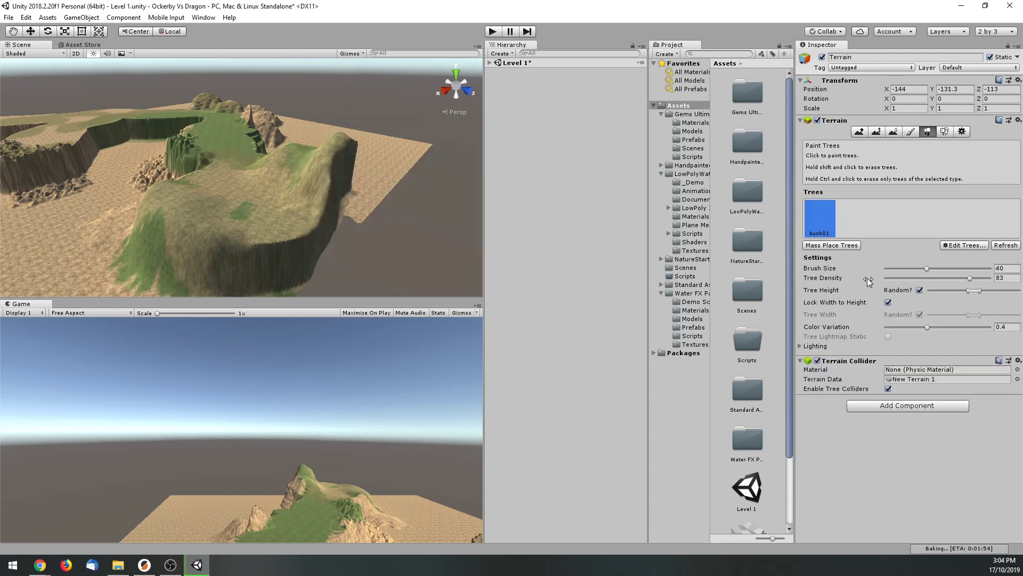
Scatter bush01 bushes over the top of the large hill with brush size 11.5 and tree density 27.
{"action": "left_click_drag", "start_coordinate": [929, 271], "coordinate": [909, 275]}
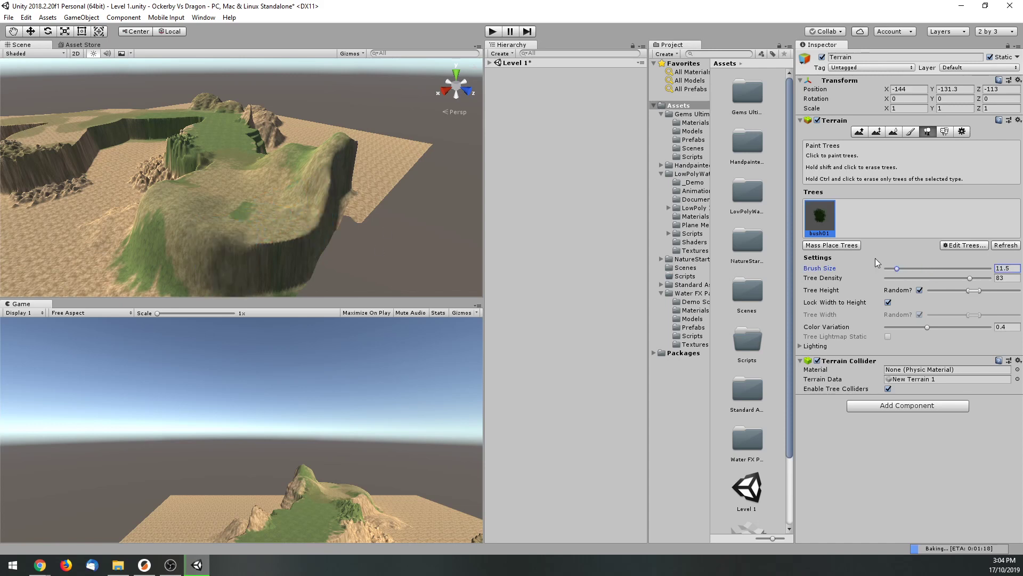
{"action": "left_click_drag", "start_coordinate": [971, 281], "coordinate": [910, 283]}
{"action": "mouse_move", "coordinate": [219, 235]}
{"action": "left_mouse_down"}
{"action": "mouse_move", "coordinate": [228, 224]}
{"action": "mouse_move", "coordinate": [199, 222]}
{"action": "mouse_move", "coordinate": [181, 197]}
{"action": "left_mouse_up"}
{"action": "scroll", "coordinate": [173, 212], "scroll_direction": "up", "scroll_amount": 6}
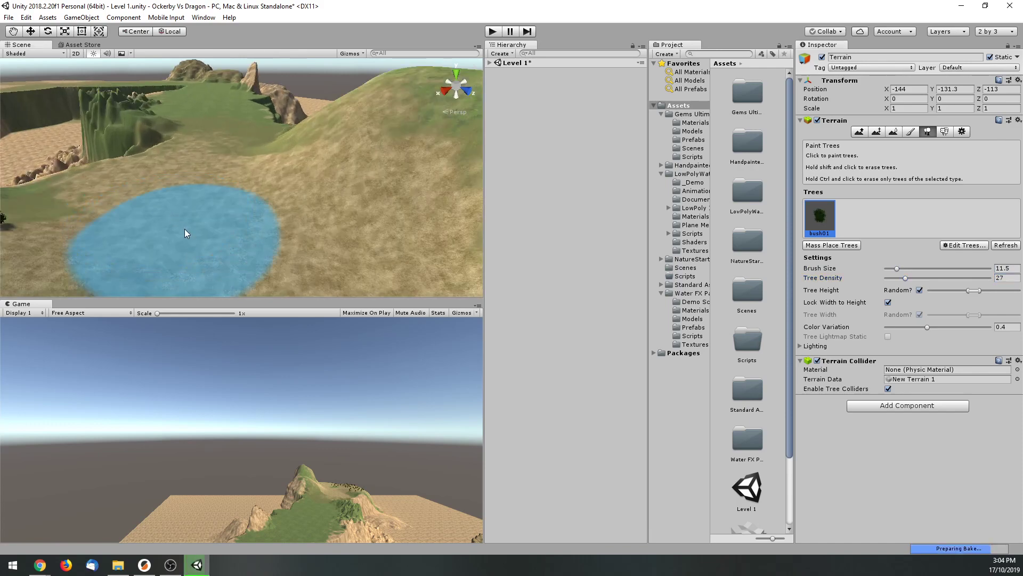
{"action": "mouse_move", "coordinate": [187, 233]}
{"action": "middle_mouse_down"}
{"action": "mouse_move", "coordinate": [231, 208]}
{"action": "mouse_move", "coordinate": [215, 216]}
{"action": "middle_mouse_up"}
{"action": "scroll", "coordinate": [216, 217], "scroll_direction": "down", "scroll_amount": 8}
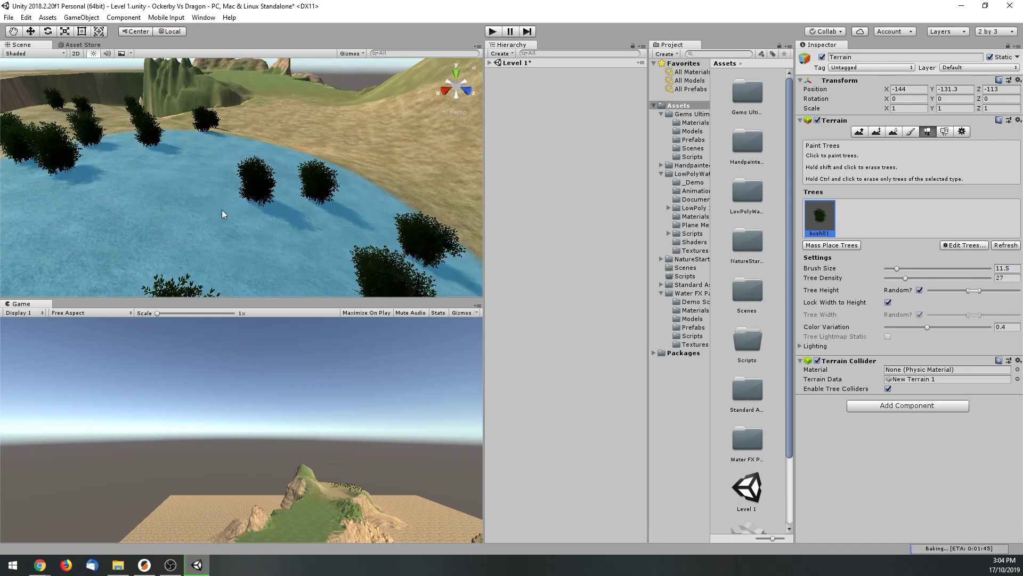
{"action": "left_click", "coordinate": [281, 238]}
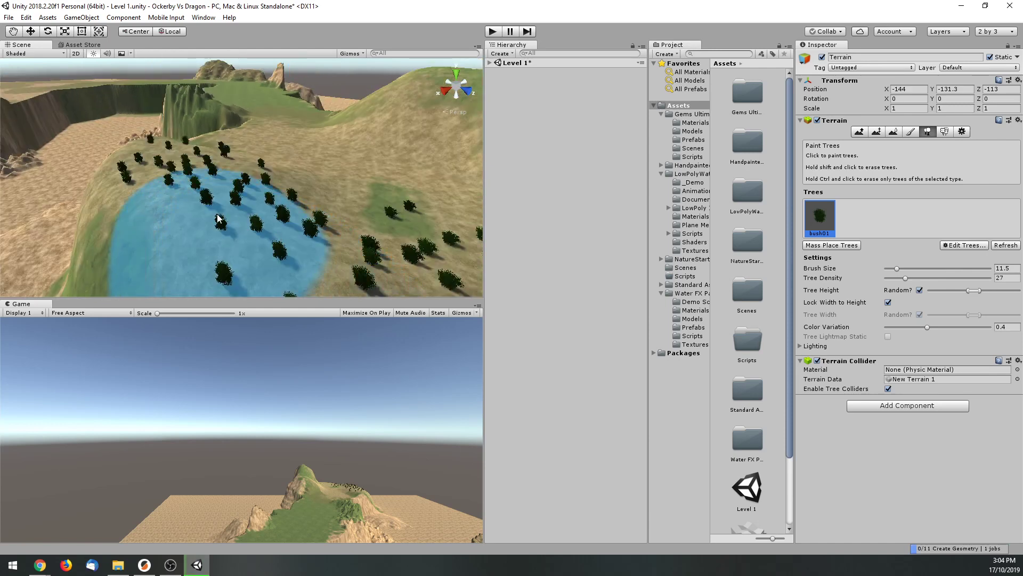
Look at the mass tree placement options and close them without placing any trees.
{"action": "left_click", "coordinate": [841, 246]}
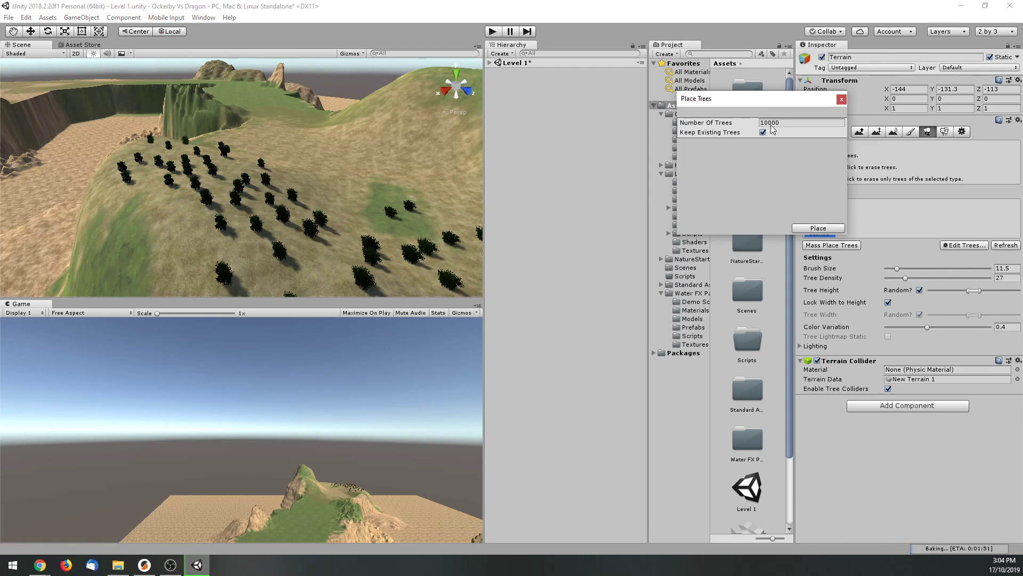
{"action": "left_click", "coordinate": [842, 101]}
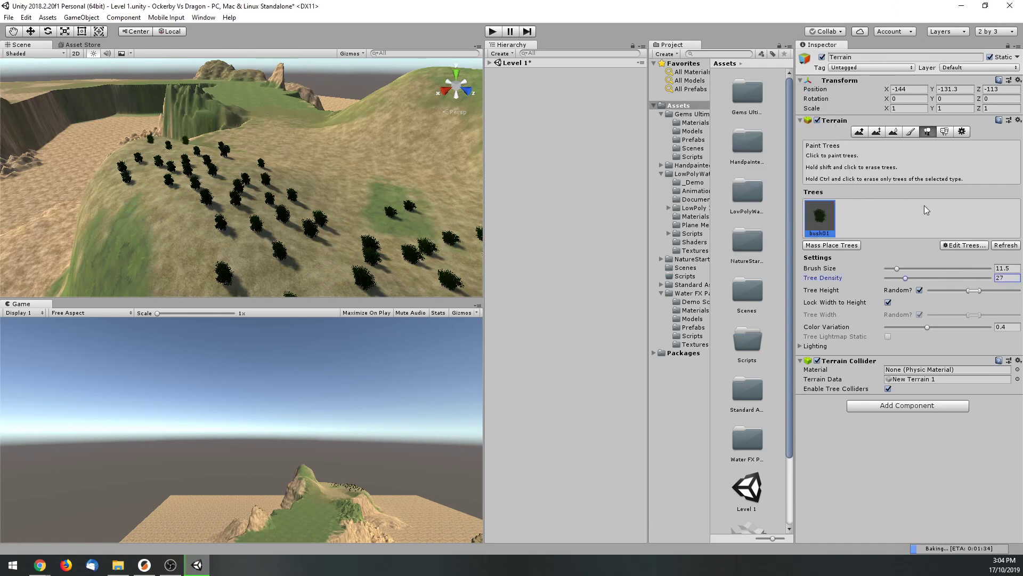
Add the bush04 prefab as a second tree type for the terrain.
{"action": "left_click", "coordinate": [981, 246]}
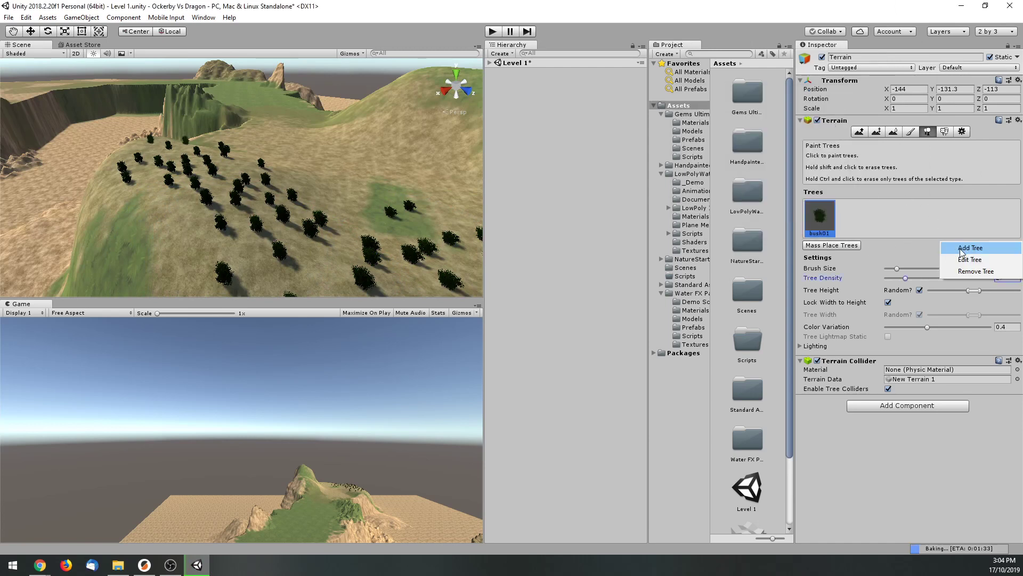
{"action": "left_click", "coordinate": [962, 249]}
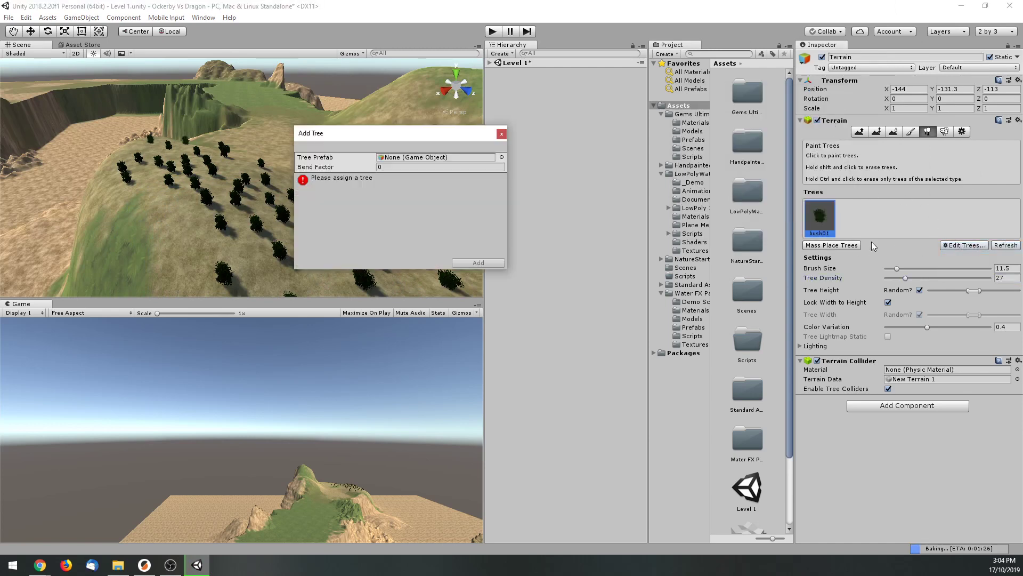
{"action": "left_click", "coordinate": [502, 158]}
{"action": "scroll", "coordinate": [526, 228], "scroll_direction": "down", "scroll_amount": 3}
{"action": "scroll", "coordinate": [527, 237], "scroll_direction": "up", "scroll_amount": 3}
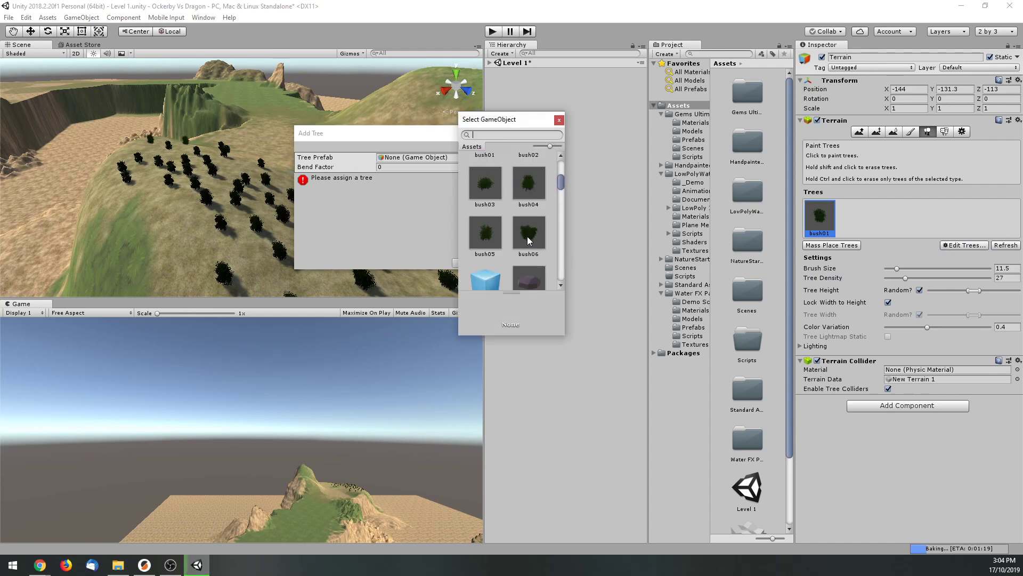
{"action": "left_click", "coordinate": [528, 187]}
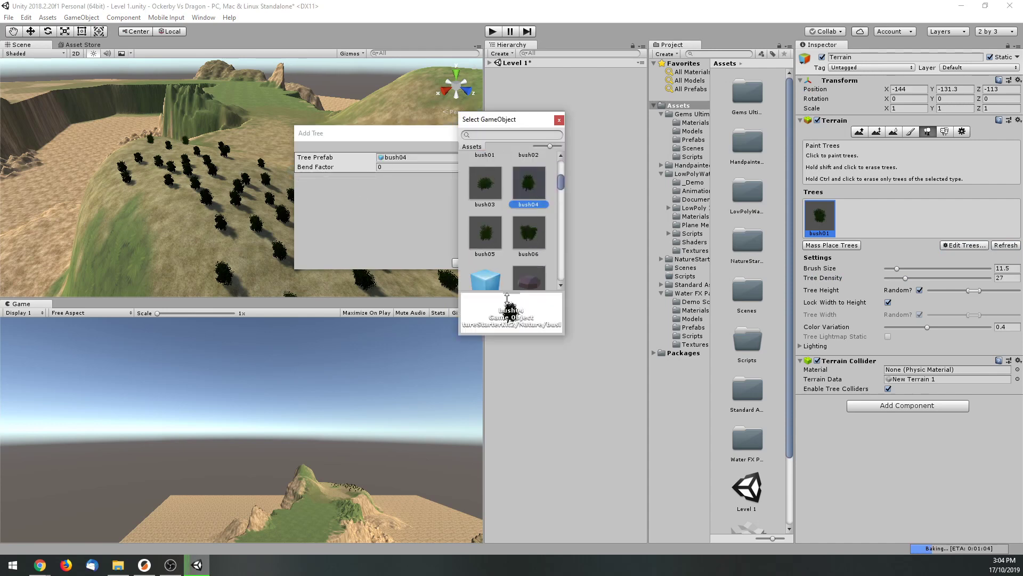
{"action": "left_click", "coordinate": [559, 120]}
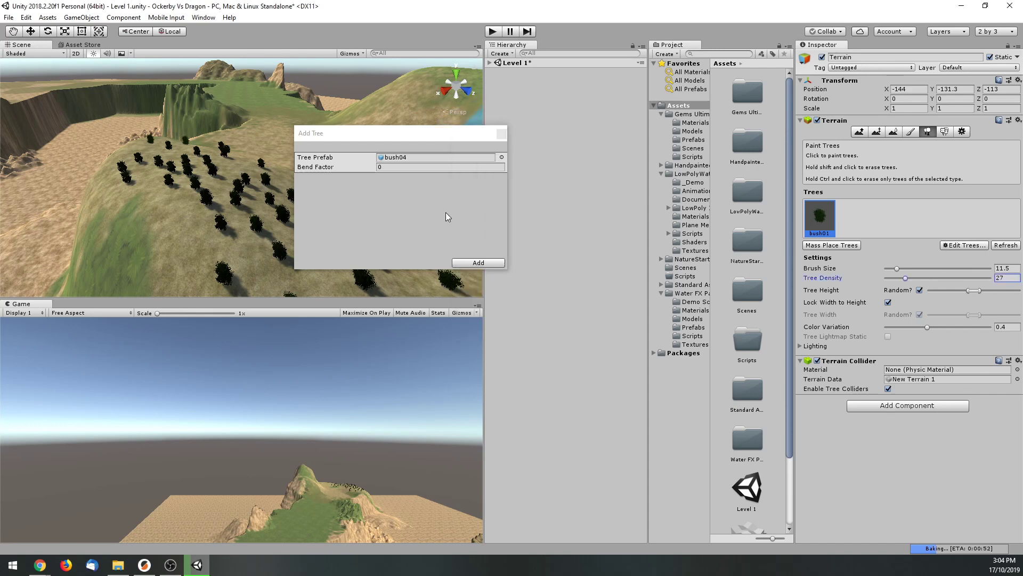
{"action": "left_click", "coordinate": [469, 262]}
Scatter bush04 bushes among the existing bushes on top of the large hill with brush size 11.5 and tree density 27.
{"action": "mouse_move", "coordinate": [307, 263]}
{"action": "left_mouse_down"}
{"action": "mouse_move", "coordinate": [240, 247]}
{"action": "mouse_move", "coordinate": [164, 173]}
{"action": "mouse_move", "coordinate": [233, 137]}
{"action": "mouse_move", "coordinate": [255, 140]}
{"action": "mouse_move", "coordinate": [240, 158]}
{"action": "mouse_move", "coordinate": [277, 143]}
{"action": "left_mouse_up"}
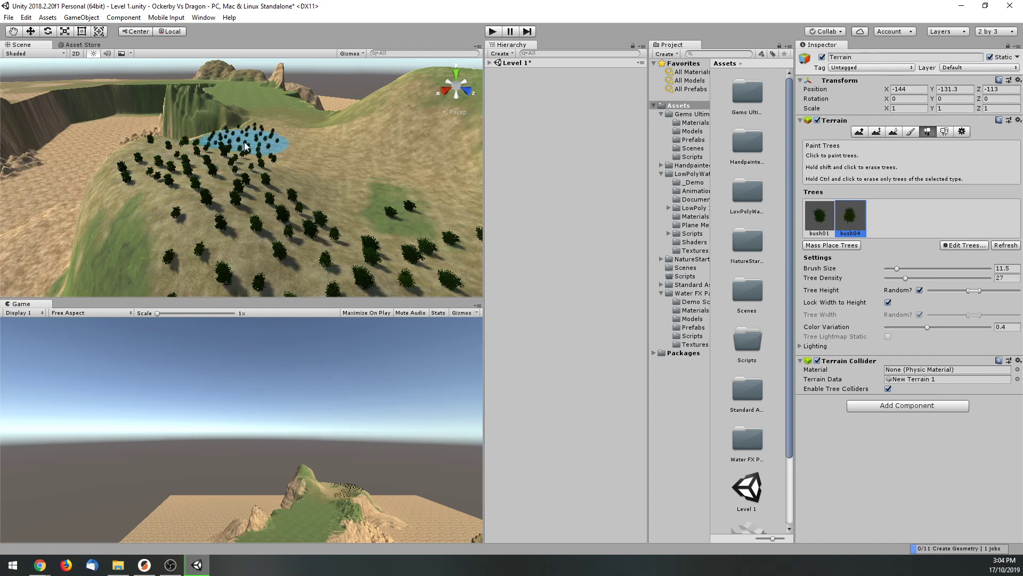
{"action": "scroll", "coordinate": [265, 209], "scroll_direction": "down", "scroll_amount": 3}
{"action": "scroll", "coordinate": [265, 209], "scroll_direction": "down", "scroll_amount": 3}
{"action": "mouse_move", "coordinate": [293, 200]}
{"action": "left_mouse_down"}
{"action": "mouse_move", "coordinate": [268, 207]}
{"action": "mouse_move", "coordinate": [218, 178]}
{"action": "left_mouse_up"}
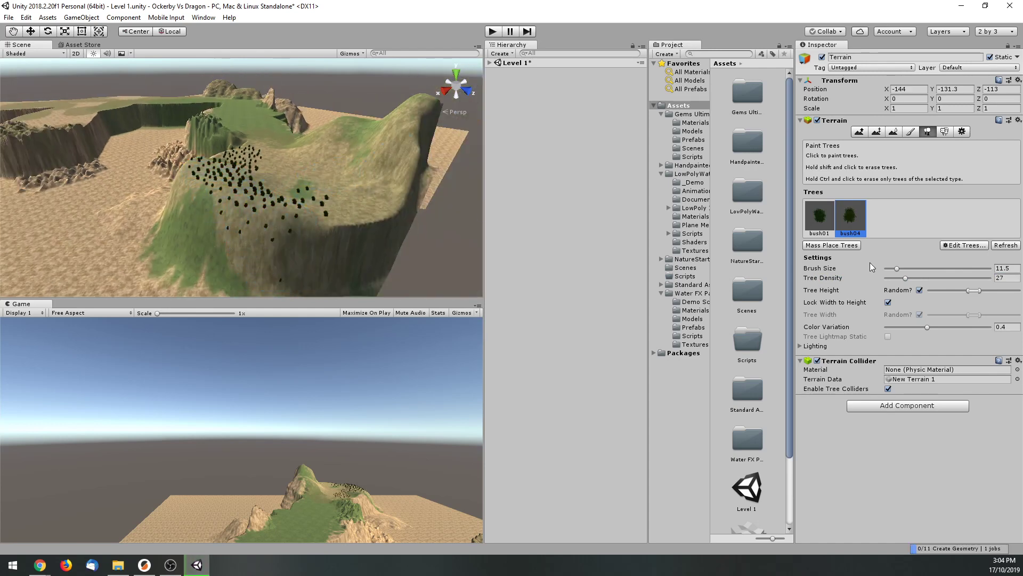
Switch the terrain to detail painting and add Grass_v1_2 as a grass texture, keeping the default size and colour settings.
{"action": "left_click", "coordinate": [946, 133]}
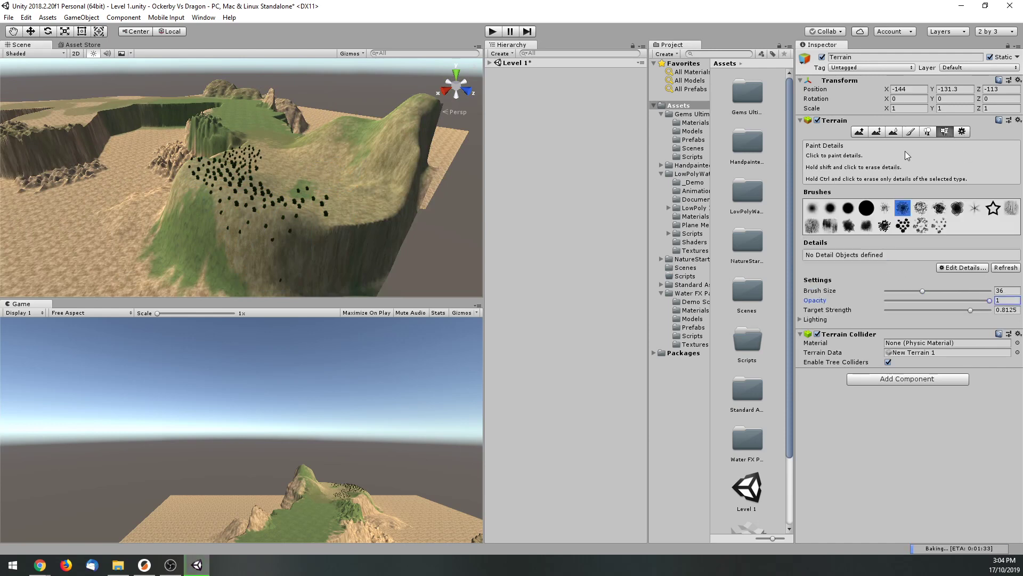
{"action": "left_click", "coordinate": [962, 268]}
{"action": "left_click", "coordinate": [947, 271]}
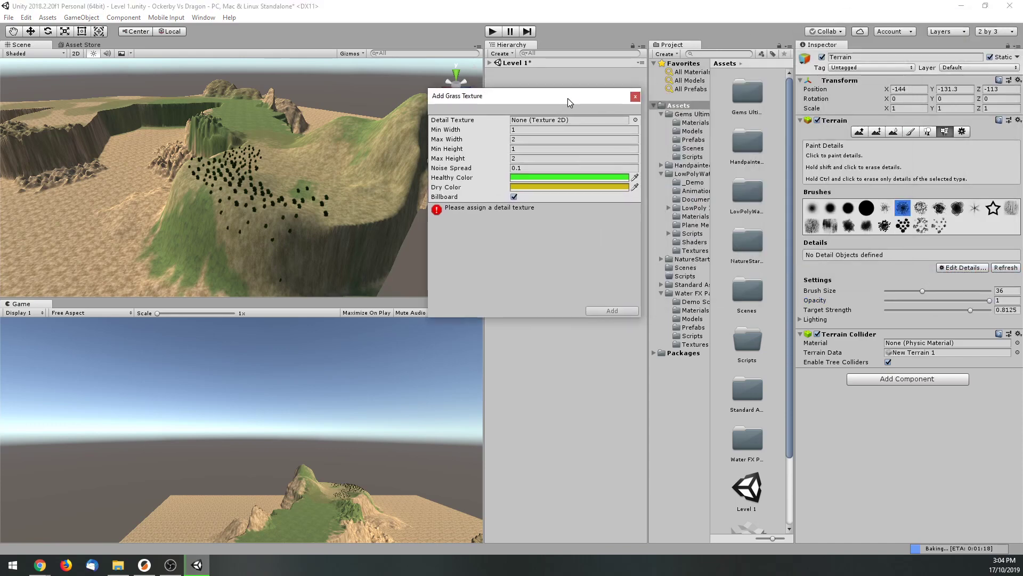
{"action": "left_click", "coordinate": [636, 120]}
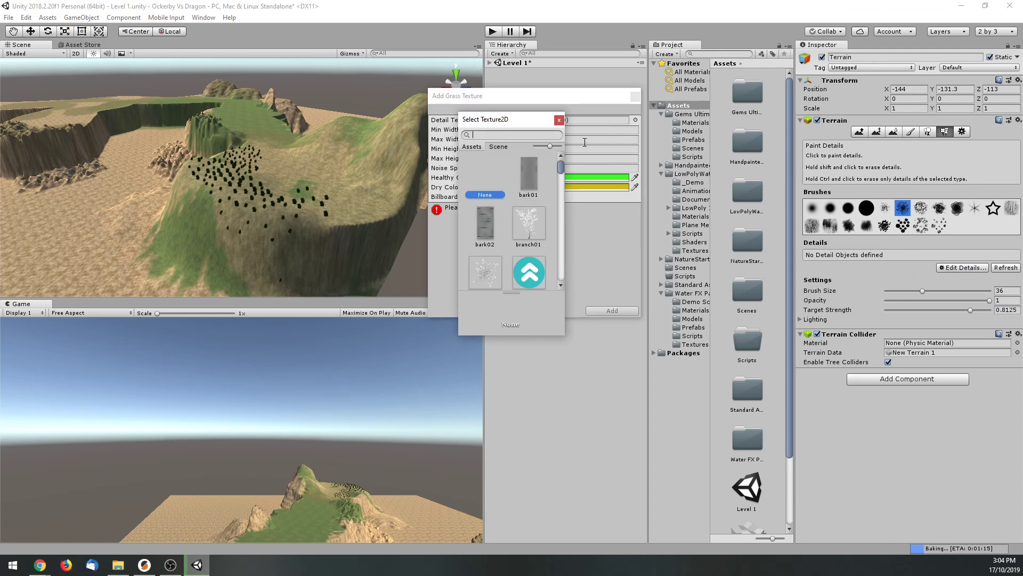
{"action": "left_click_drag", "start_coordinate": [561, 173], "coordinate": [562, 201]}
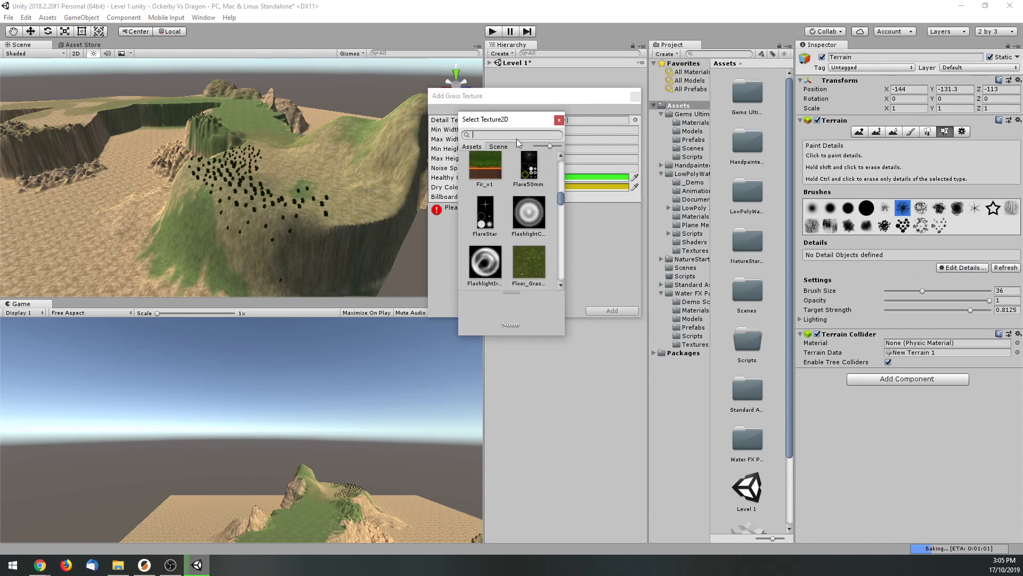
{"action": "type", "text": "grass"}
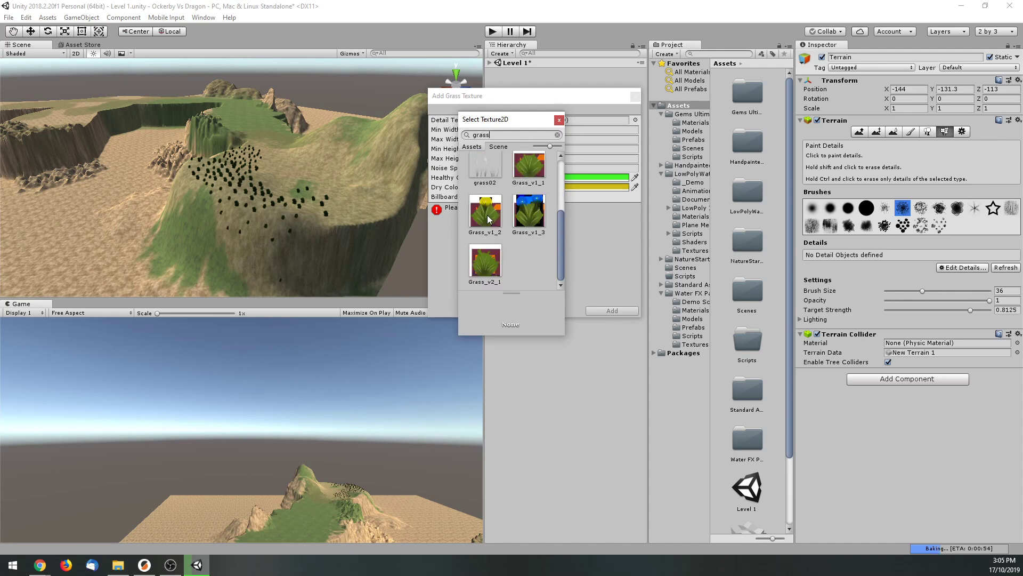
{"action": "left_click", "coordinate": [489, 220]}
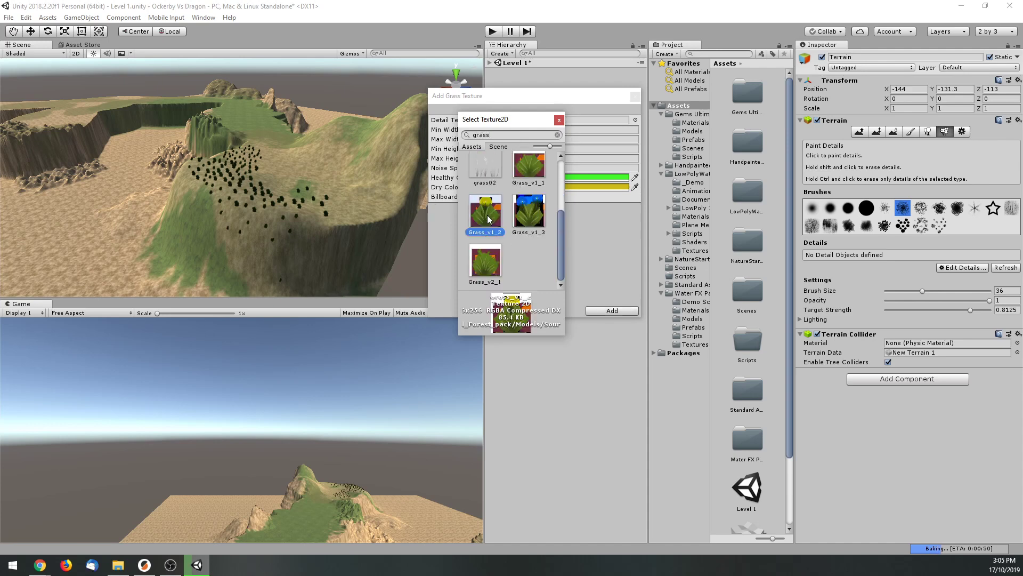
{"action": "left_click", "coordinate": [559, 121]}
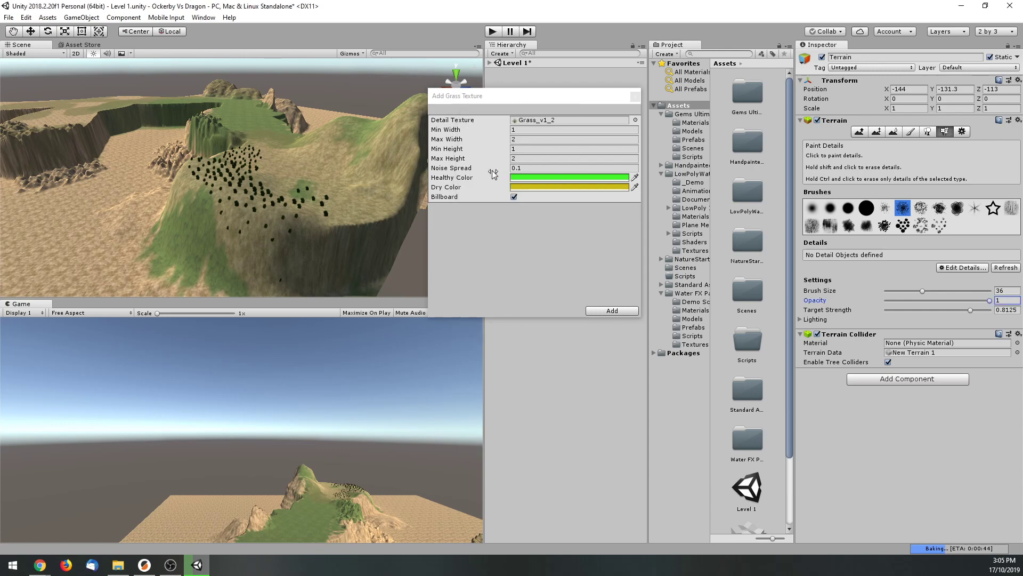
{"action": "left_click", "coordinate": [608, 310]}
Paint a dense patch of Grass_v1_2 beside the bushes with brush size 36, opacity 1 and target strength 0.8125.
{"action": "scroll", "coordinate": [296, 186], "scroll_direction": "up", "scroll_amount": 6}
{"action": "scroll", "coordinate": [385, 196], "scroll_direction": "down", "scroll_amount": 2}
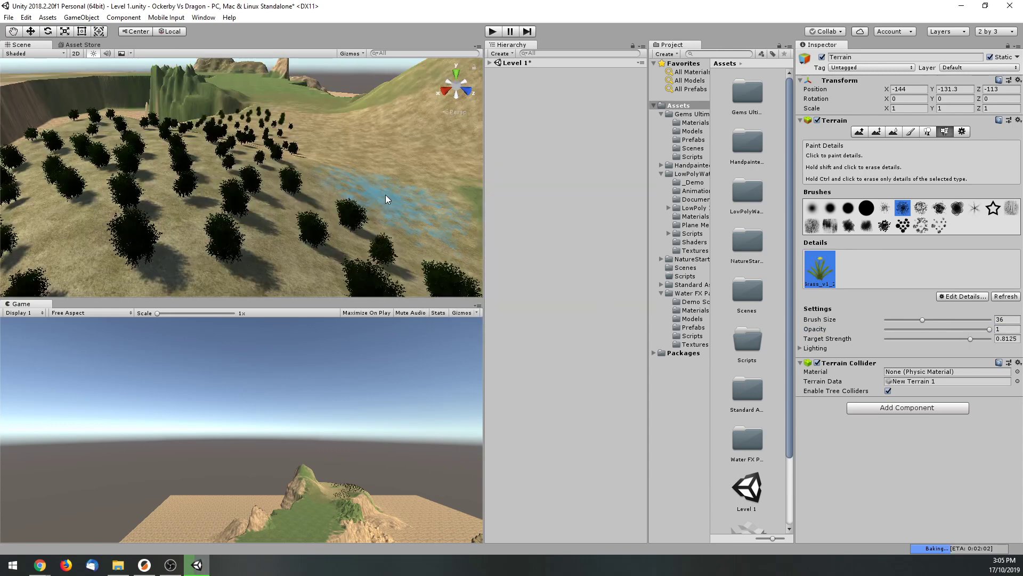
{"action": "mouse_move", "coordinate": [385, 194]}
{"action": "left_mouse_down"}
{"action": "mouse_move", "coordinate": [345, 210]}
{"action": "mouse_move", "coordinate": [392, 190]}
{"action": "left_mouse_up"}
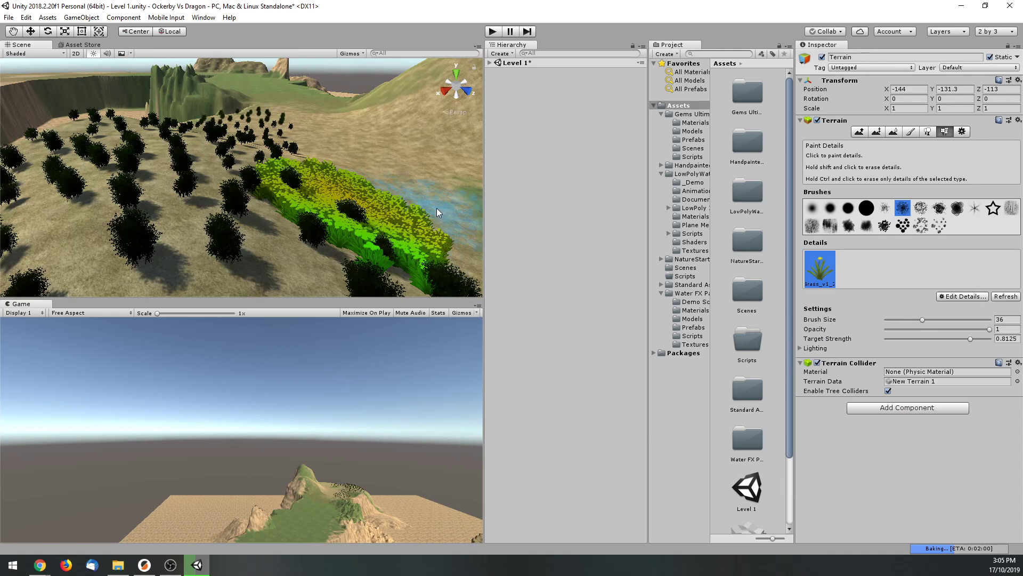
Set the opacity to 0.357 and target strength to 0.5, and extend the Grass_v1_2 patch across the hilltop.
{"action": "left_click", "coordinate": [987, 329]}
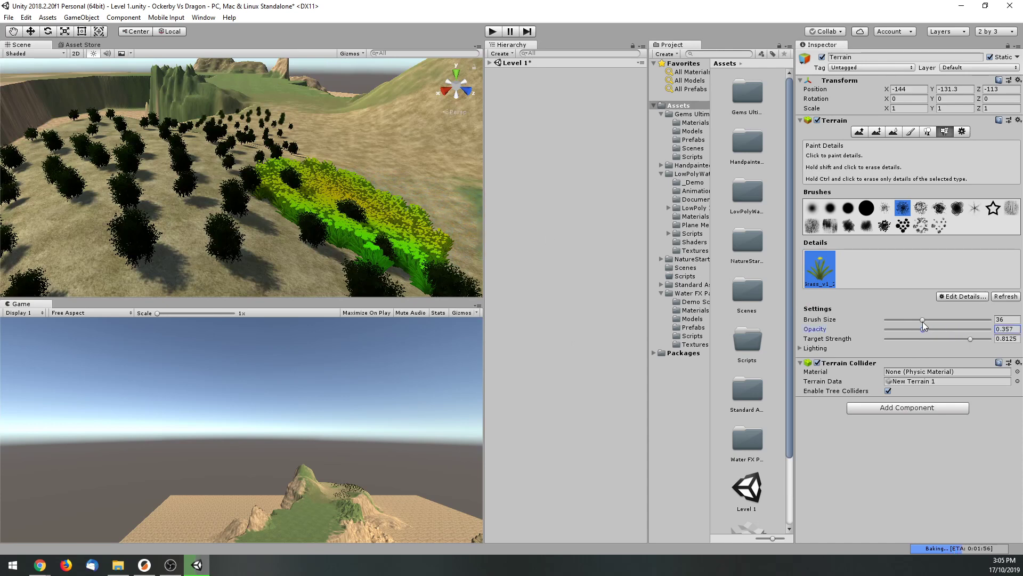
{"action": "left_click_drag", "start_coordinate": [970, 339], "coordinate": [939, 339]}
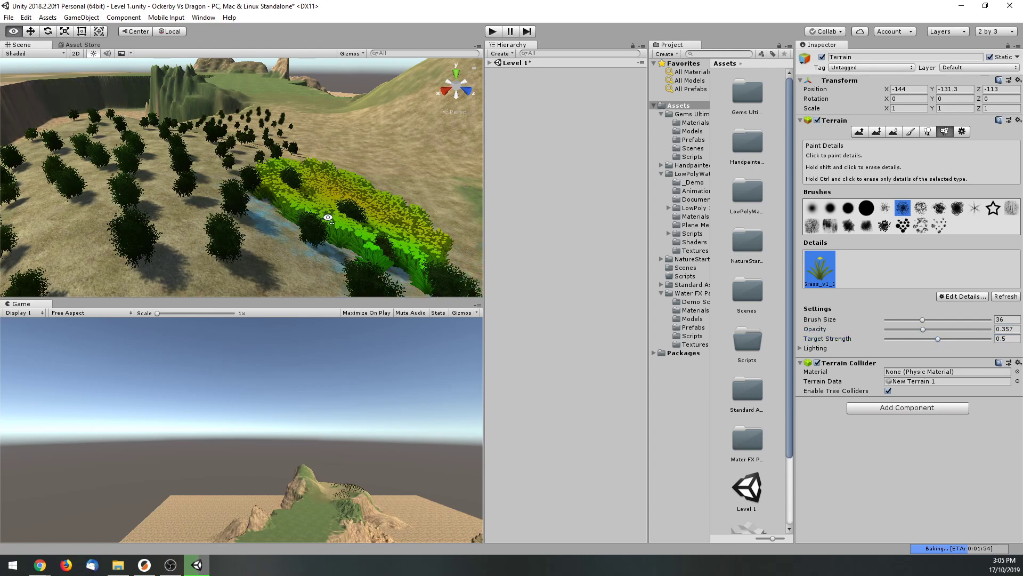
{"action": "right_click_drag", "start_coordinate": [327, 218], "coordinate": [328, 219]}
{"action": "mouse_move", "coordinate": [328, 220]}
{"action": "left_mouse_down"}
{"action": "mouse_move", "coordinate": [337, 199]}
{"action": "mouse_move", "coordinate": [314, 178]}
{"action": "mouse_move", "coordinate": [371, 137]}
{"action": "mouse_move", "coordinate": [389, 155]}
{"action": "mouse_move", "coordinate": [477, 184]}
{"action": "left_mouse_up"}
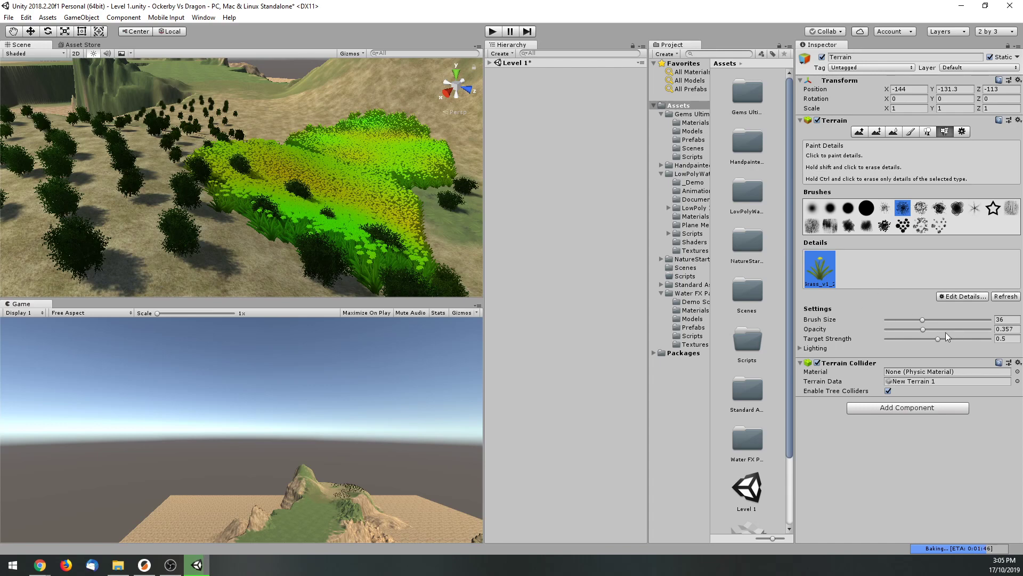
Set the target strength to 0 and brush over the Grass_v1_2 patch to thin it to scattered plants.
{"action": "left_click_drag", "start_coordinate": [939, 339], "coordinate": [858, 340]}
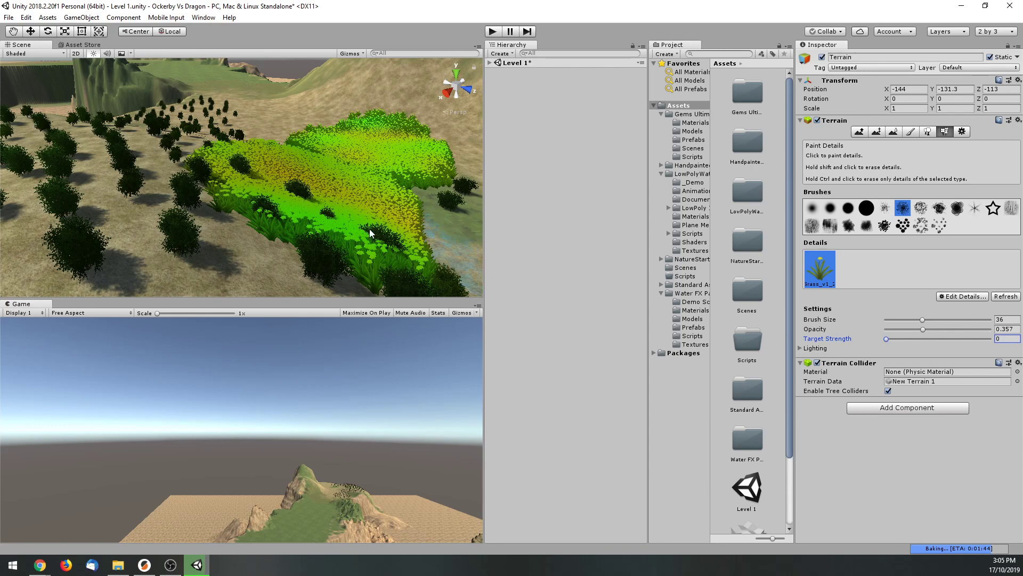
{"action": "left_click_drag", "start_coordinate": [369, 228], "coordinate": [310, 186]}
{"action": "mouse_move", "coordinate": [367, 158]}
{"action": "left_mouse_down"}
{"action": "mouse_move", "coordinate": [404, 149]}
{"action": "mouse_move", "coordinate": [427, 169]}
{"action": "left_mouse_up"}
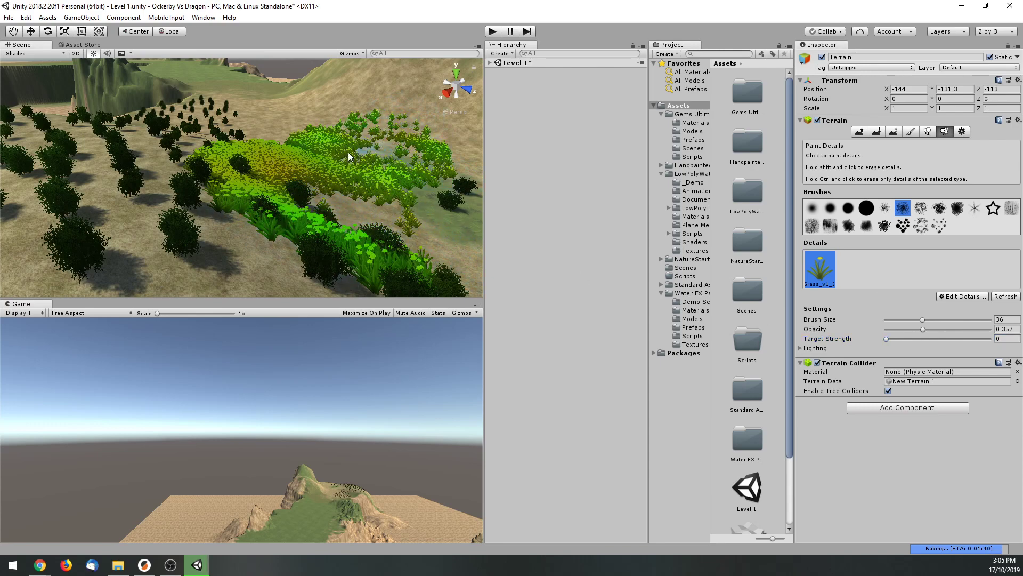
{"action": "mouse_move", "coordinate": [349, 155]}
{"action": "left_mouse_down"}
{"action": "mouse_move", "coordinate": [256, 181]}
{"action": "mouse_move", "coordinate": [239, 218]}
{"action": "mouse_move", "coordinate": [394, 267]}
{"action": "mouse_move", "coordinate": [258, 171]}
{"action": "mouse_move", "coordinate": [405, 160]}
{"action": "mouse_move", "coordinate": [320, 139]}
{"action": "mouse_move", "coordinate": [393, 126]}
{"action": "mouse_move", "coordinate": [445, 177]}
{"action": "mouse_move", "coordinate": [297, 175]}
{"action": "mouse_move", "coordinate": [307, 139]}
{"action": "mouse_move", "coordinate": [314, 143]}
{"action": "left_mouse_up"}
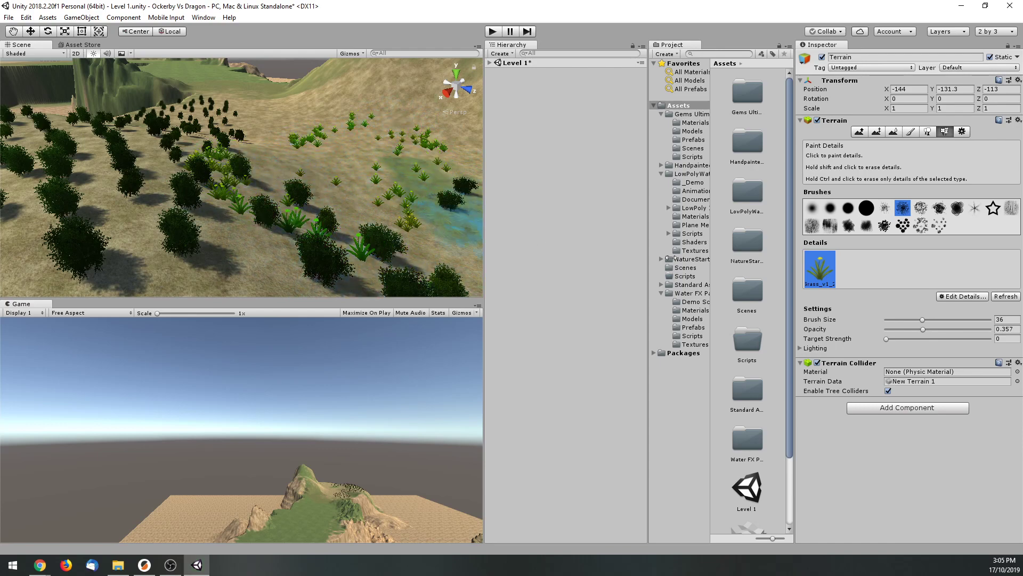
Set the grass brush's target strength to 0.1875 and examine the scattered plants among the bushes up close.
{"action": "left_click_drag", "start_coordinate": [886, 339], "coordinate": [905, 338]}
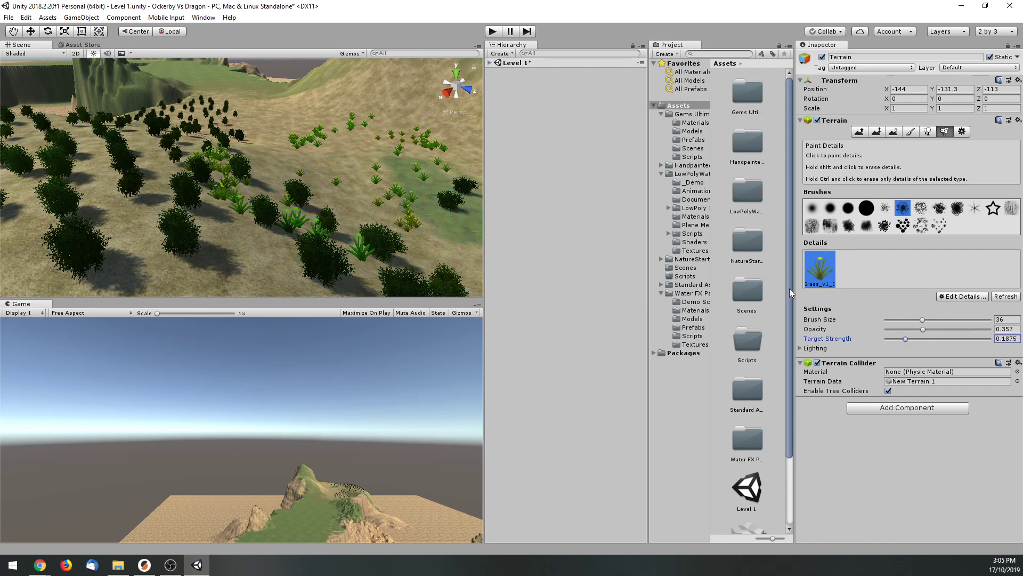
{"action": "scroll", "coordinate": [315, 193], "scroll_direction": "down", "scroll_amount": 8}
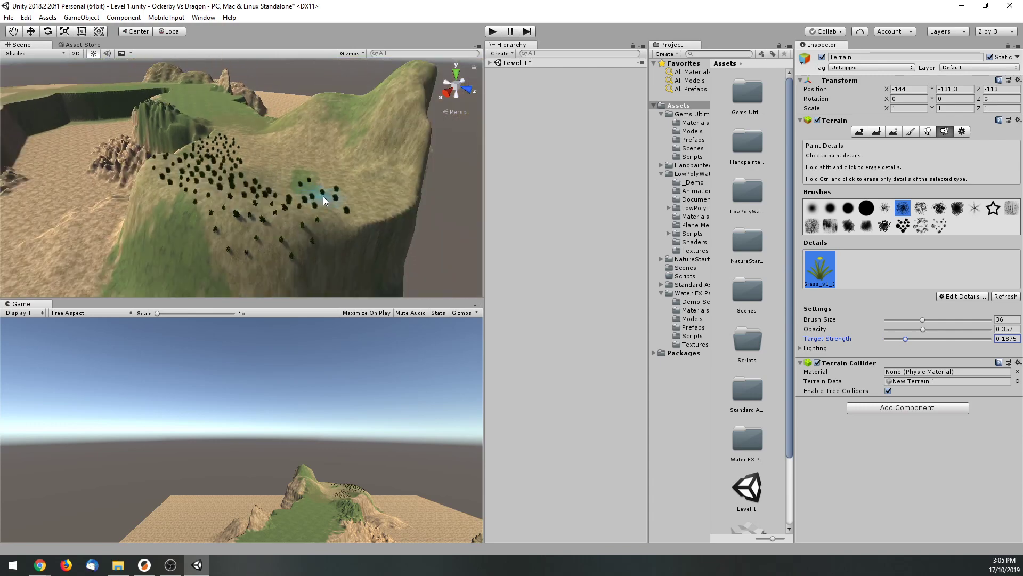
{"action": "scroll", "coordinate": [325, 196], "scroll_direction": "up", "scroll_amount": 10}
{"action": "mouse_move", "coordinate": [354, 189]}
{"action": "middle_mouse_down"}
{"action": "mouse_move", "coordinate": [375, 186]}
{"action": "mouse_move", "coordinate": [372, 198]}
{"action": "mouse_move", "coordinate": [365, 188]}
{"action": "middle_mouse_up"}
{"action": "scroll", "coordinate": [368, 193], "scroll_direction": "down", "scroll_amount": 8}
{"action": "scroll", "coordinate": [375, 194], "scroll_direction": "up", "scroll_amount": 8}
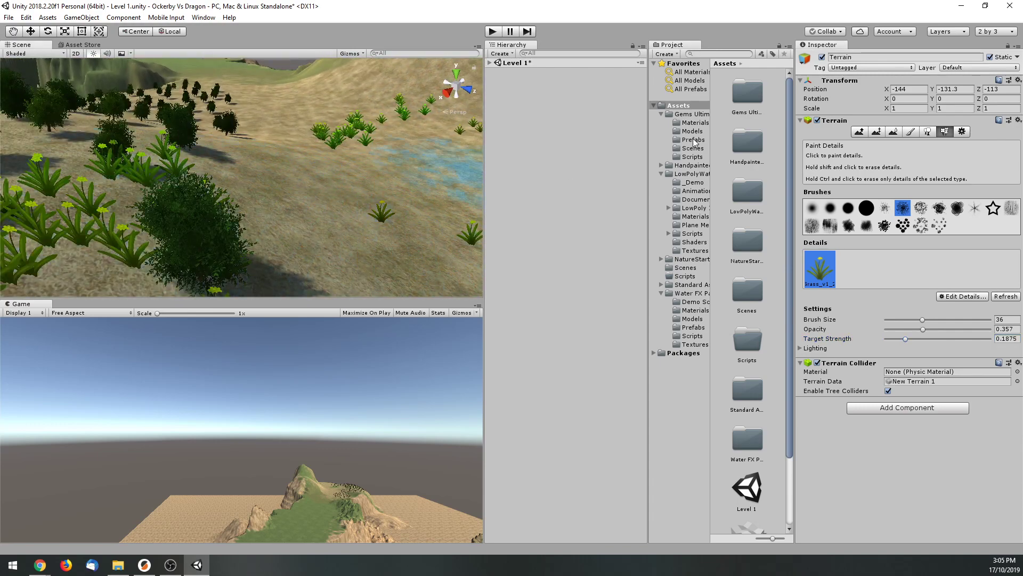
Add Grass_v2_1 as a second grass texture with the default size and colour settings.
{"action": "left_click", "coordinate": [953, 295]}
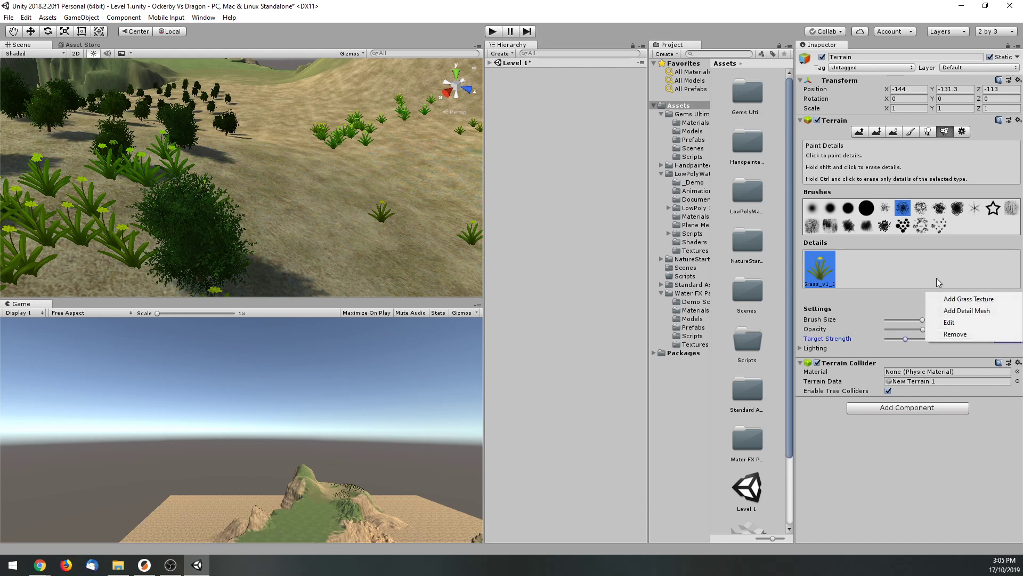
{"action": "left_click", "coordinate": [952, 300]}
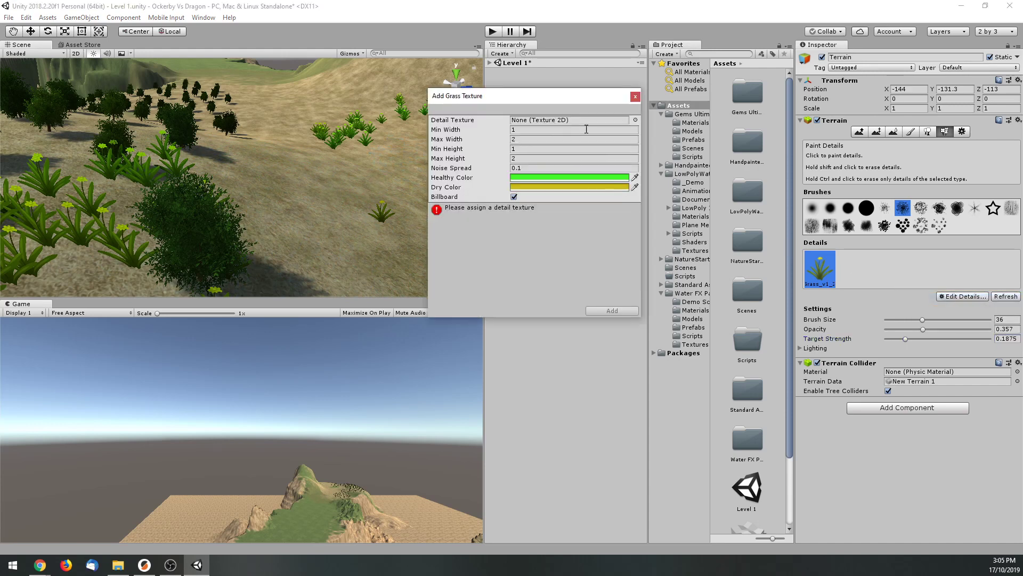
{"action": "left_click", "coordinate": [635, 120]}
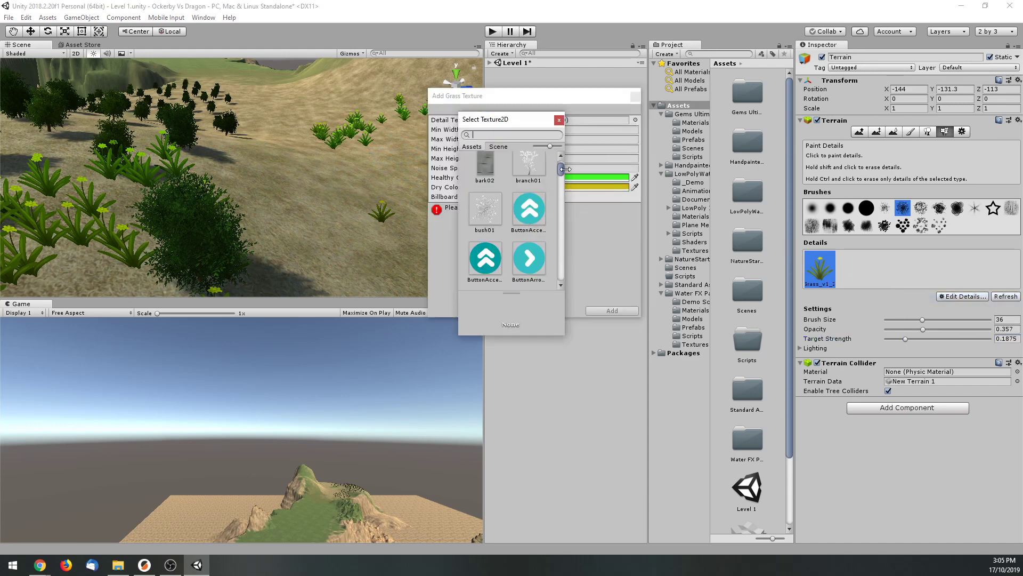
{"action": "left_click_drag", "start_coordinate": [565, 169], "coordinate": [552, 213]}
{"action": "left_click", "coordinate": [533, 243]}
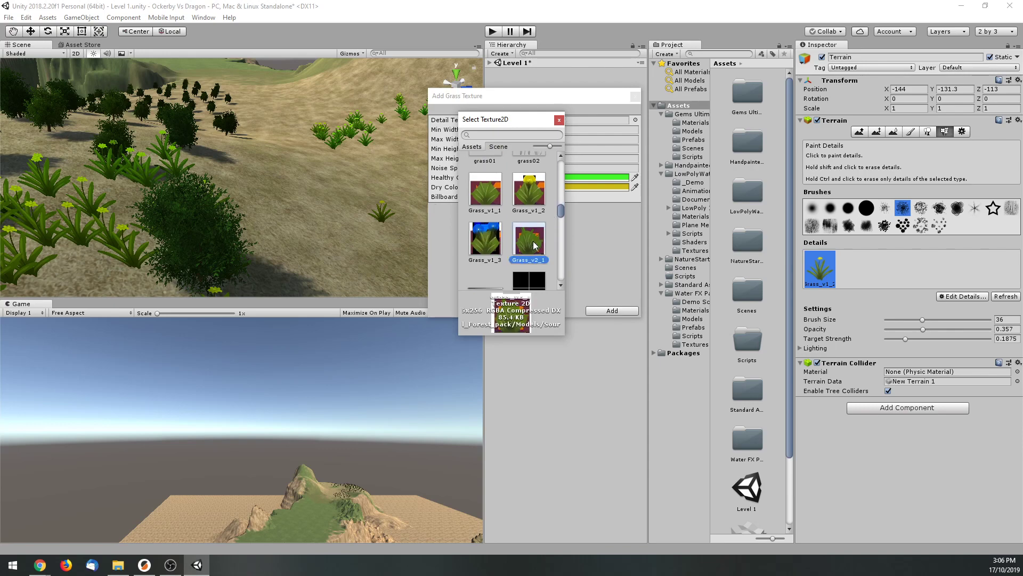
{"action": "left_click", "coordinate": [559, 120]}
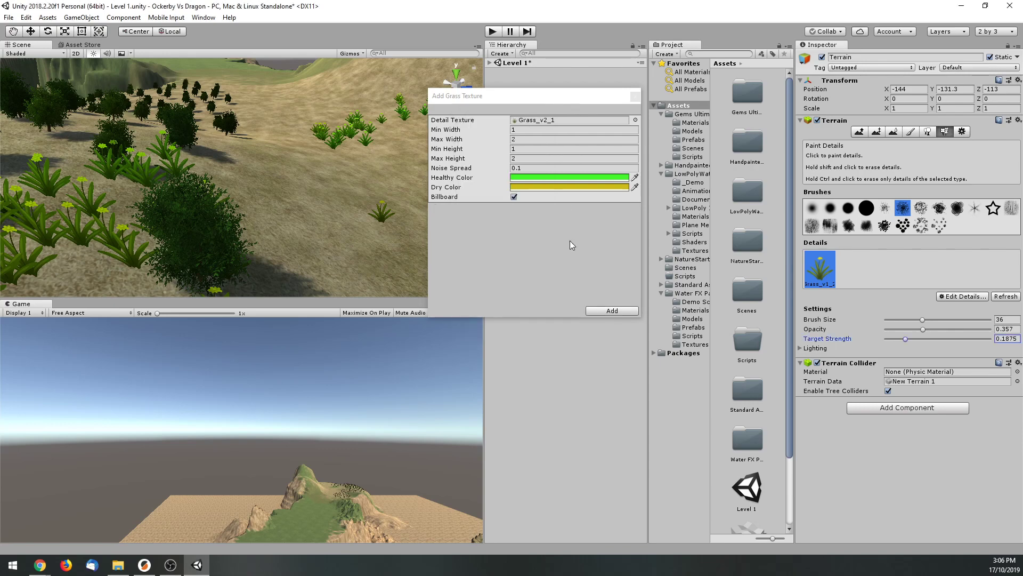
{"action": "left_click", "coordinate": [613, 311]}
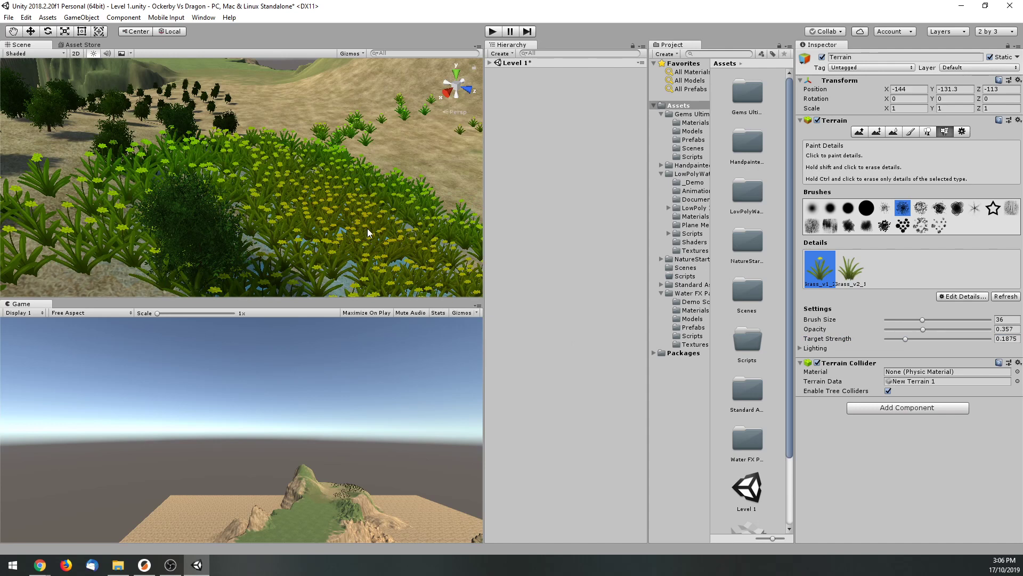
Thin out the dense flowering Grass_v1_2 beside the bushes by brushing over it with target strength 0.
{"action": "scroll", "coordinate": [374, 233], "scroll_direction": "down", "scroll_amount": 5}
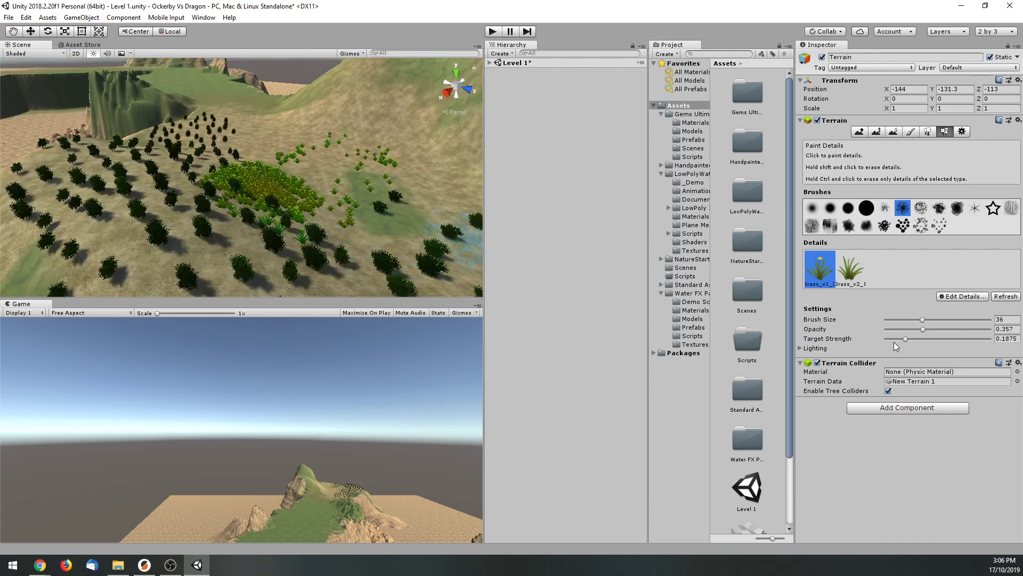
{"action": "left_click_drag", "start_coordinate": [905, 339], "coordinate": [872, 339]}
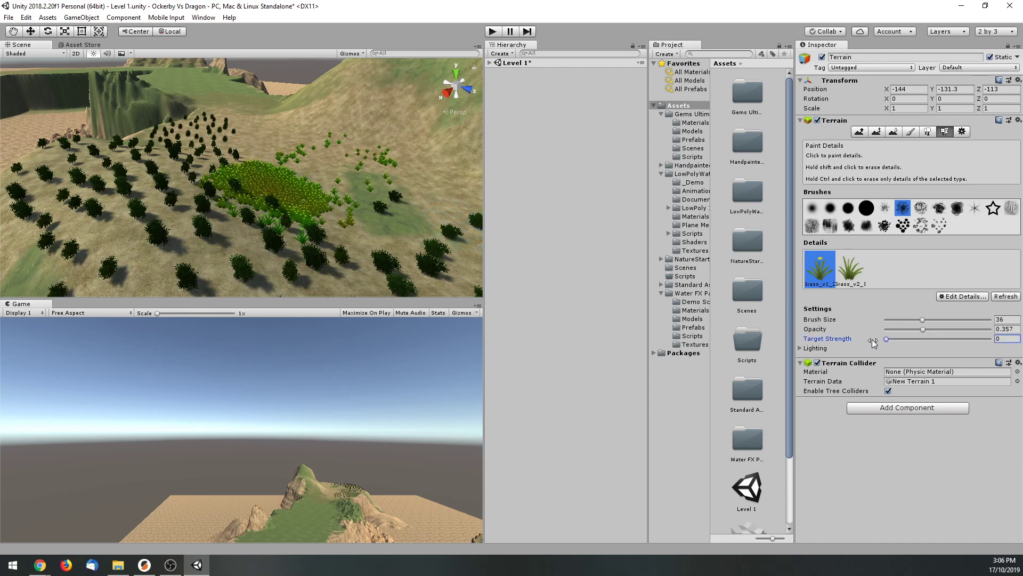
{"action": "left_click_drag", "start_coordinate": [331, 222], "coordinate": [283, 178]}
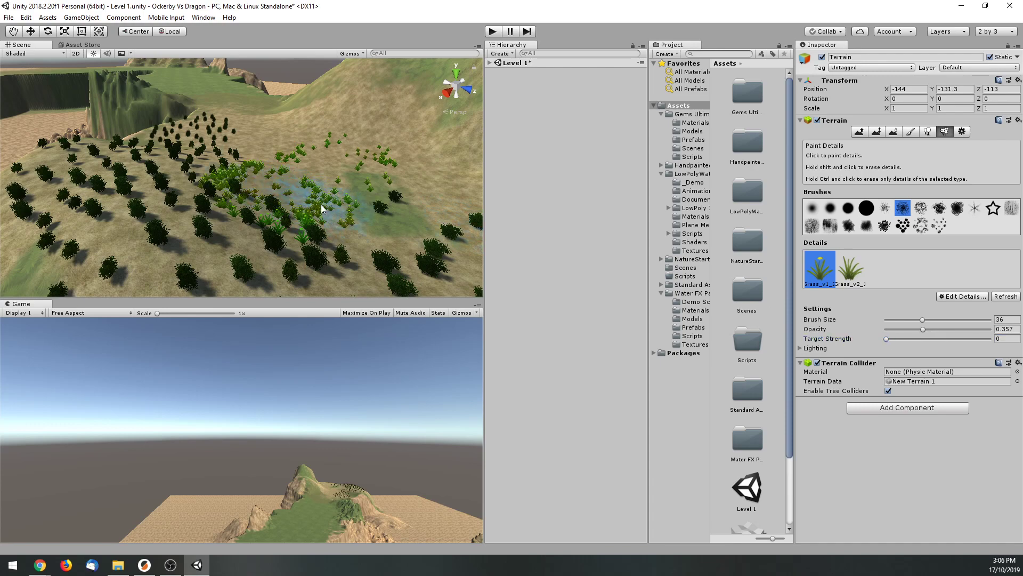
Paint a large dense patch of Grass_v2_1 beside the bushes with opacity 0.141 and target strength 1.
{"action": "scroll", "coordinate": [322, 208], "scroll_direction": "up", "scroll_amount": 5}
{"action": "left_click", "coordinate": [849, 269]}
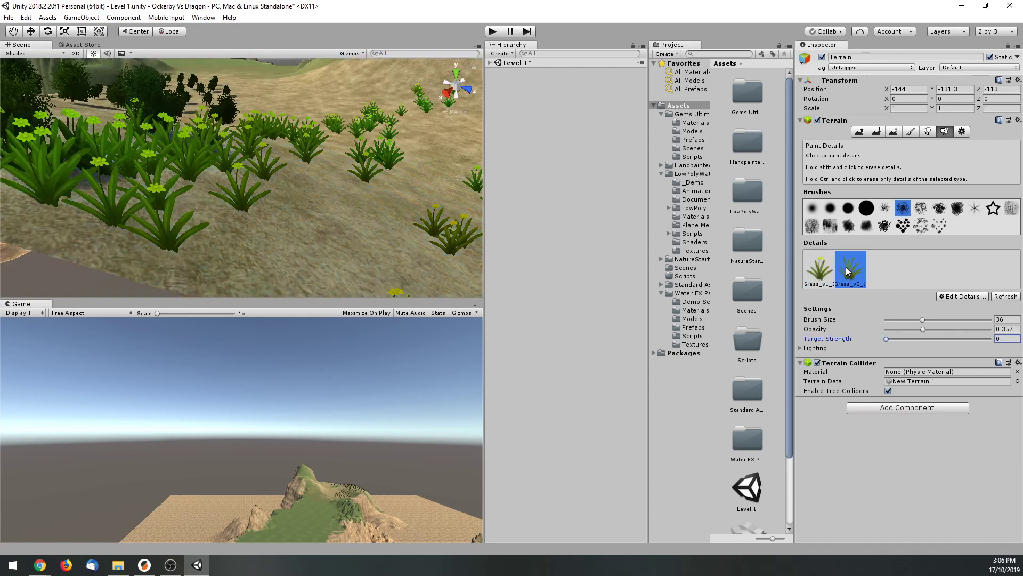
{"action": "left_click", "coordinate": [405, 199]}
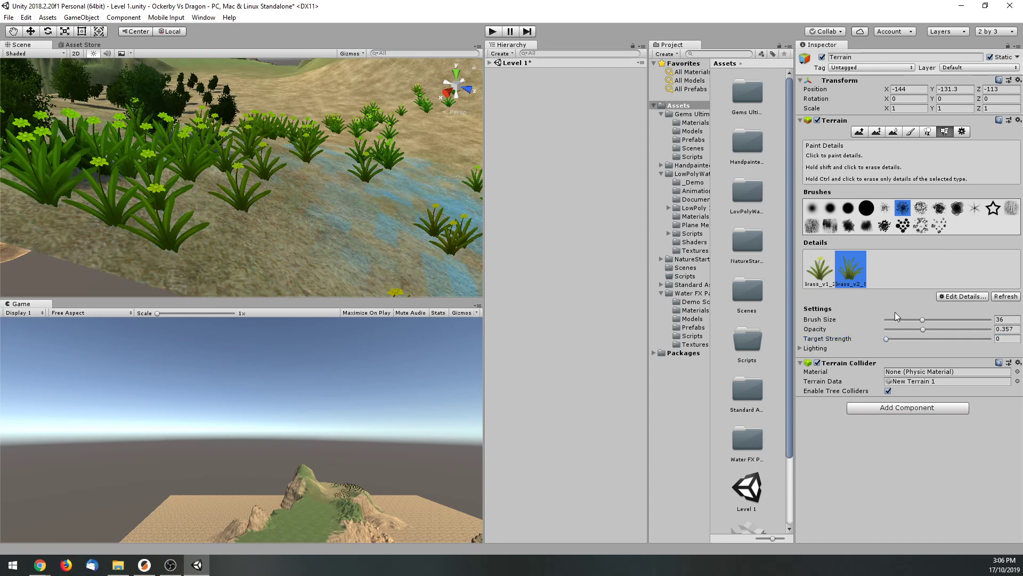
{"action": "left_click_drag", "start_coordinate": [888, 341], "coordinate": [962, 342]}
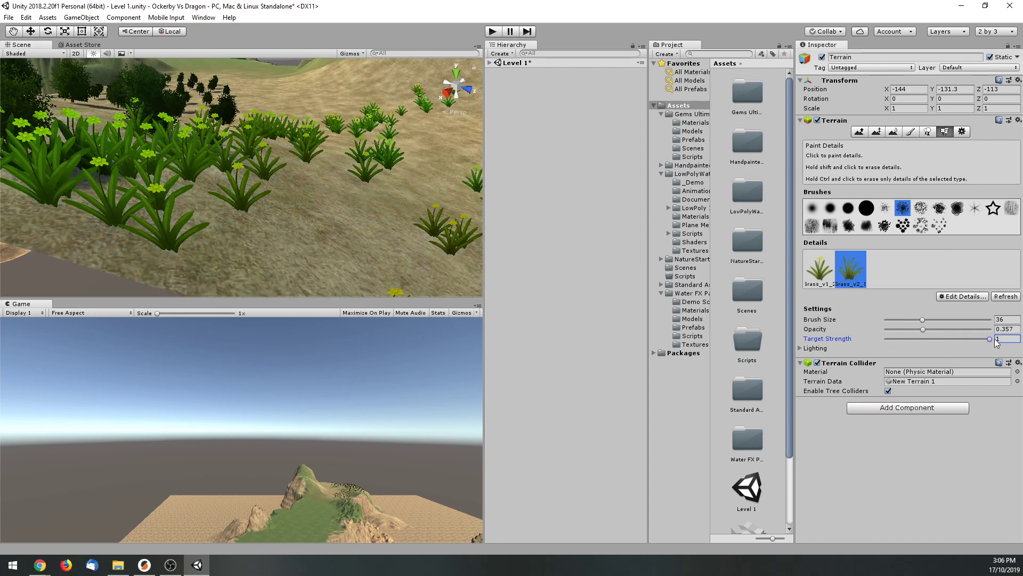
{"action": "left_click", "coordinate": [923, 329]}
{"action": "left_click", "coordinate": [428, 194]}
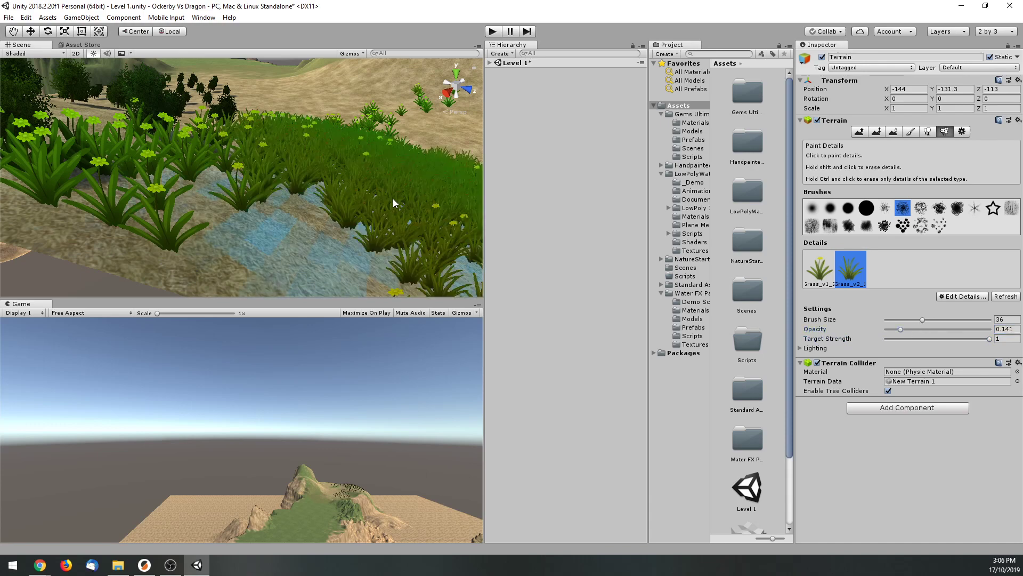
{"action": "scroll", "coordinate": [373, 200], "scroll_direction": "down", "scroll_amount": 4}
{"action": "mouse_move", "coordinate": [344, 211]}
{"action": "left_mouse_down"}
{"action": "mouse_move", "coordinate": [365, 180]}
{"action": "mouse_move", "coordinate": [348, 155]}
{"action": "mouse_move", "coordinate": [363, 164]}
{"action": "mouse_move", "coordinate": [313, 165]}
{"action": "mouse_move", "coordinate": [404, 219]}
{"action": "left_mouse_up"}
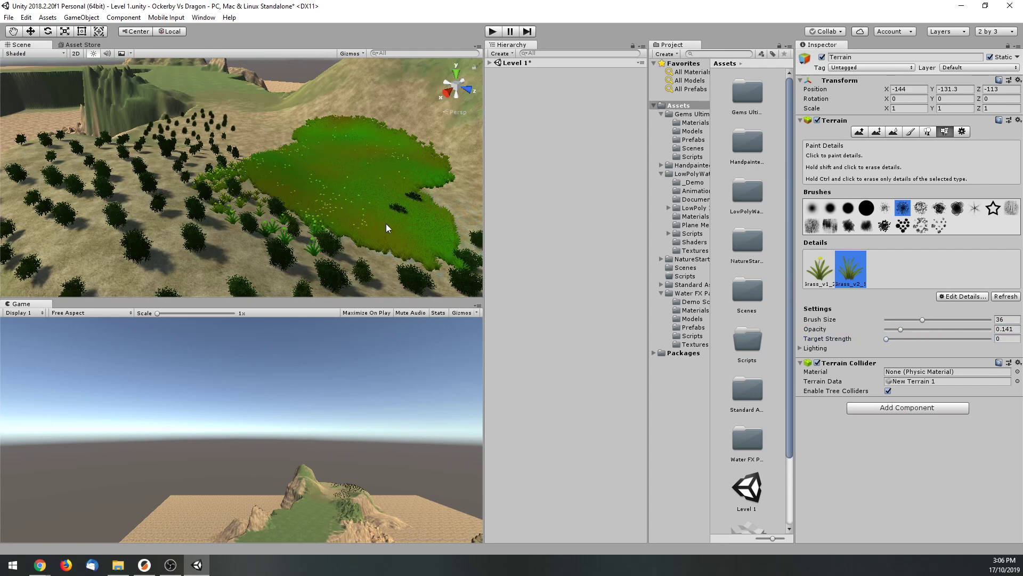
Thin out the dense Grass_v2_1 patch with target strength 0, then erase stray Grass_v1_2 plants beside the bushes.
{"action": "mouse_move", "coordinate": [353, 206]}
{"action": "left_mouse_down"}
{"action": "mouse_move", "coordinate": [407, 235]}
{"action": "mouse_move", "coordinate": [434, 216]}
{"action": "mouse_move", "coordinate": [426, 228]}
{"action": "left_mouse_up"}
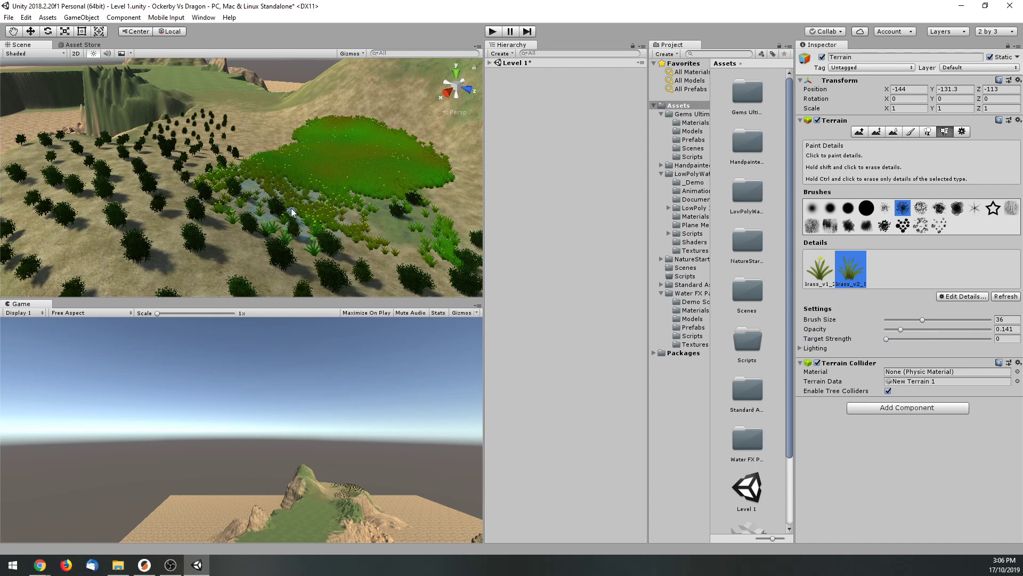
{"action": "mouse_move", "coordinate": [366, 150]}
{"action": "left_mouse_down", "text": "shift"}
{"action": "mouse_move", "coordinate": [341, 160]}
{"action": "mouse_move", "coordinate": [376, 161]}
{"action": "mouse_move", "coordinate": [323, 144]}
{"action": "mouse_move", "coordinate": [281, 170]}
{"action": "left_mouse_up", "text": "shift"}
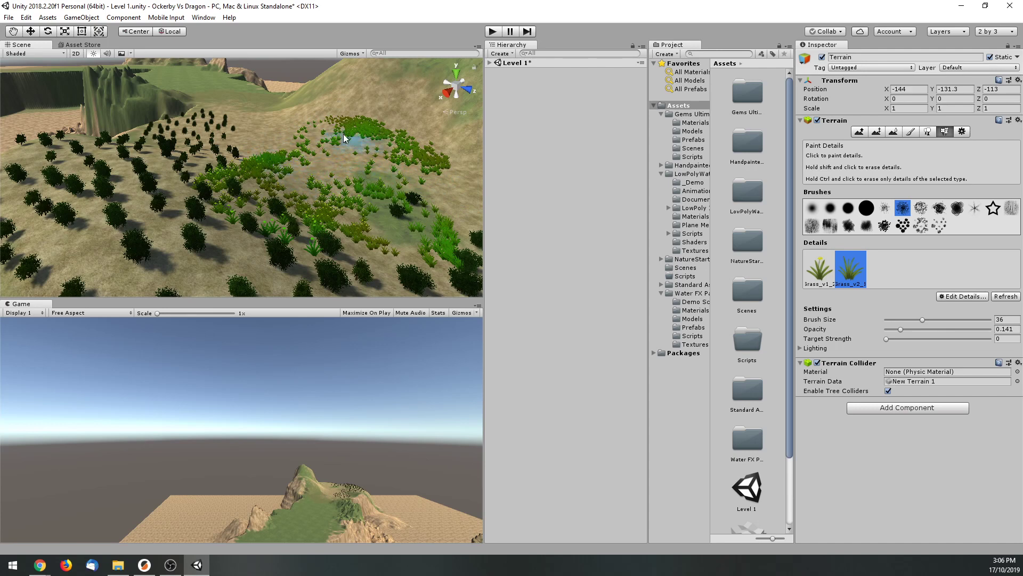
{"action": "mouse_move", "coordinate": [343, 138]}
{"action": "left_mouse_down", "text": "shift"}
{"action": "mouse_move", "coordinate": [409, 169]}
{"action": "mouse_move", "coordinate": [418, 157]}
{"action": "mouse_move", "coordinate": [469, 165]}
{"action": "mouse_move", "coordinate": [351, 136]}
{"action": "mouse_move", "coordinate": [384, 145]}
{"action": "left_mouse_up", "text": "shift"}
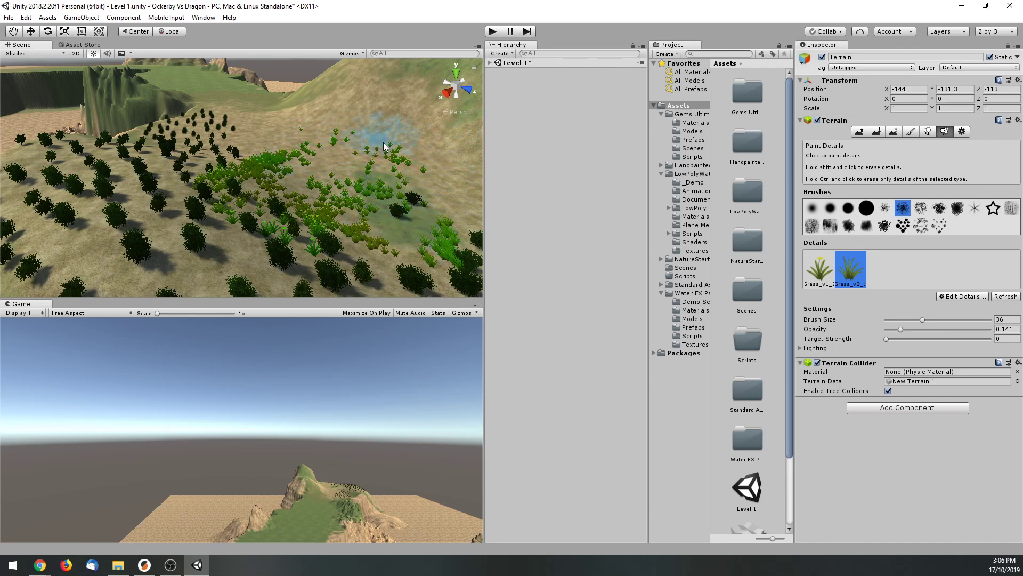
{"action": "left_click", "coordinate": [820, 267]}
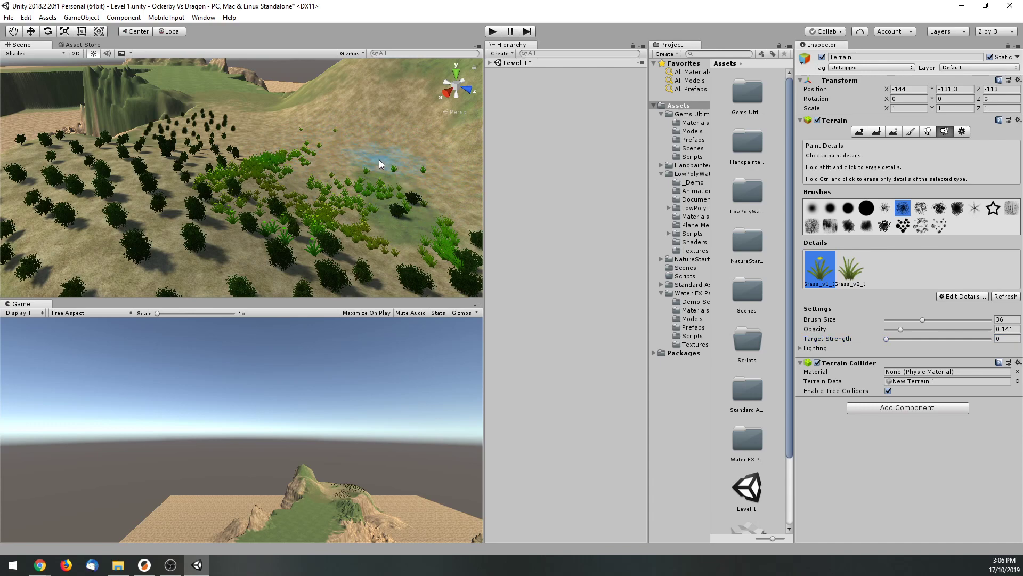
{"action": "left_click", "coordinate": [310, 152]}
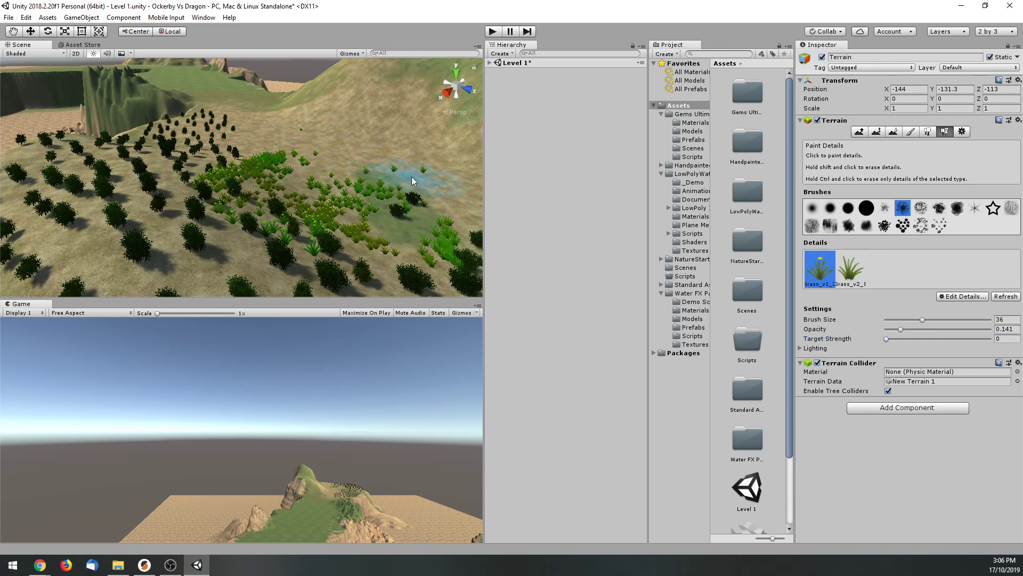
{"action": "scroll", "coordinate": [410, 191], "scroll_direction": "up", "scroll_amount": 10}
{"action": "scroll", "coordinate": [414, 197], "scroll_direction": "down", "scroll_amount": 10}
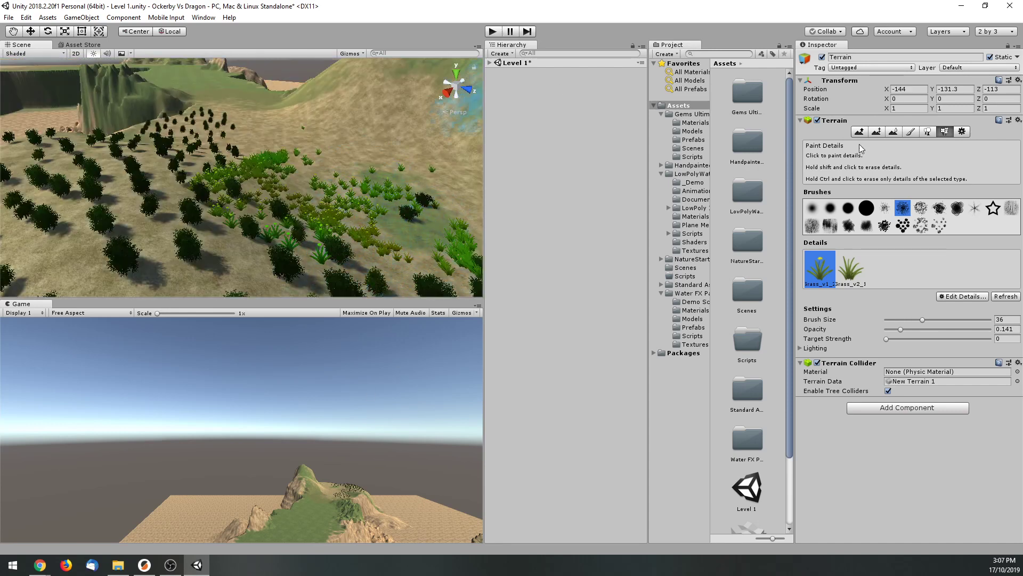
Raise a tall jagged mountain on the slope behind the bushes with the Raise/Lower Terrain tool.
{"action": "scroll", "coordinate": [287, 185], "scroll_direction": "down", "scroll_amount": 10}
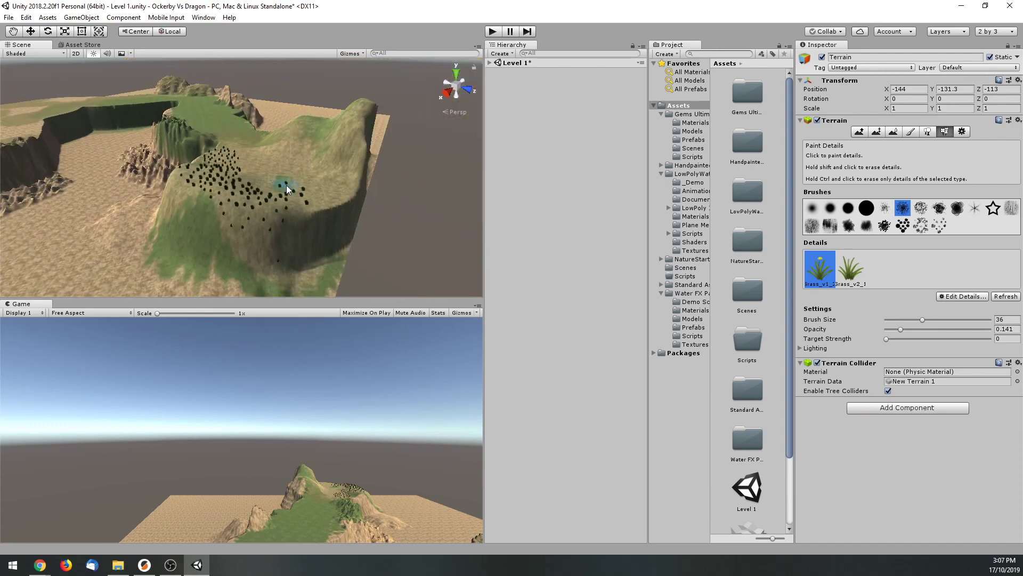
{"action": "middle_click_drag", "start_coordinate": [257, 161], "coordinate": [367, 223]}
{"action": "scroll", "coordinate": [315, 174], "scroll_direction": "up", "scroll_amount": 8}
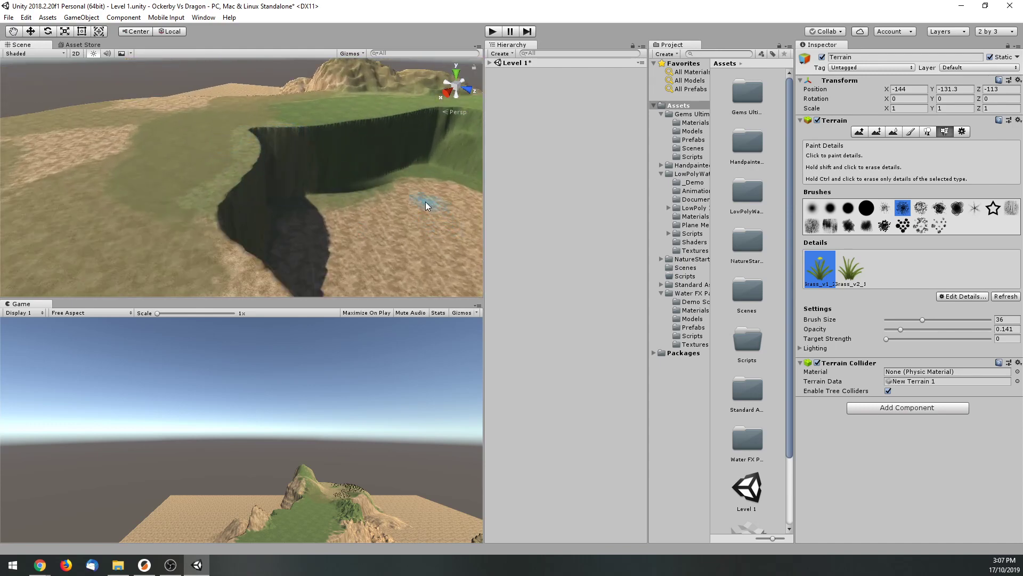
{"action": "scroll", "coordinate": [421, 201], "scroll_direction": "down", "scroll_amount": 4}
{"action": "middle_click_drag", "start_coordinate": [411, 210], "coordinate": [234, 254]}
{"action": "scroll", "coordinate": [371, 240], "scroll_direction": "up", "scroll_amount": 2}
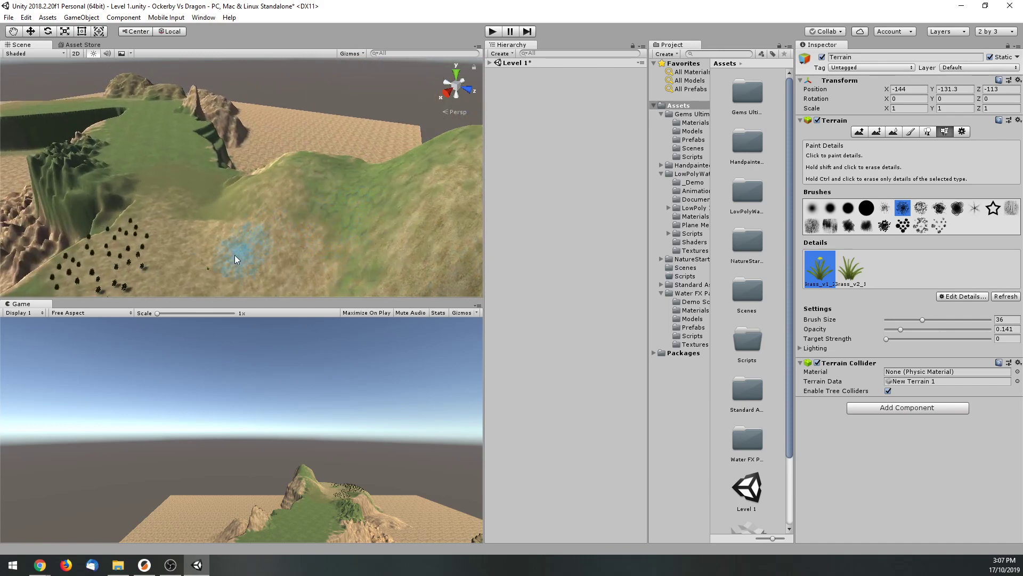
{"action": "left_click", "coordinate": [911, 133]}
{"action": "left_click", "coordinate": [894, 132]}
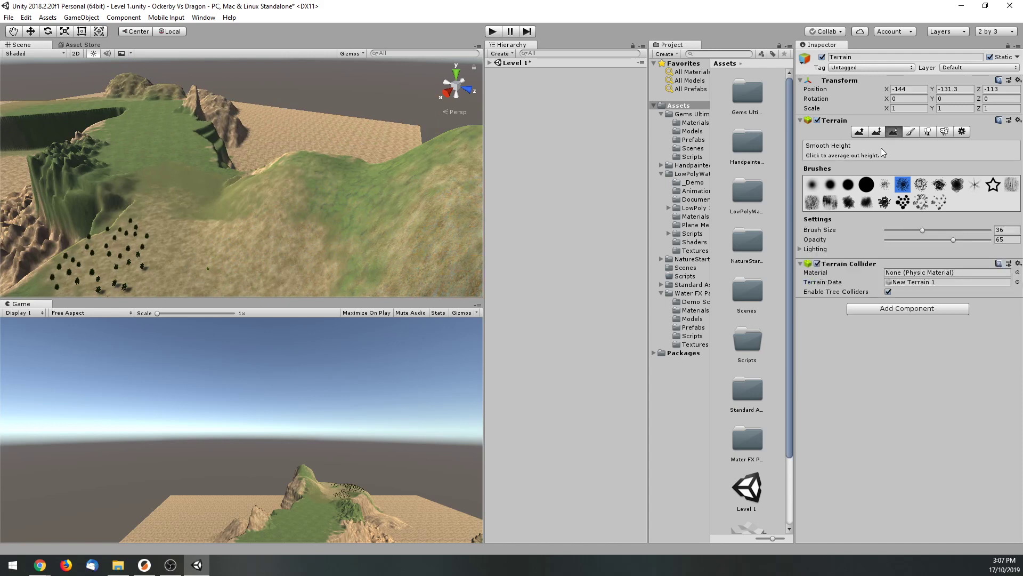
{"action": "left_click", "coordinate": [858, 131]}
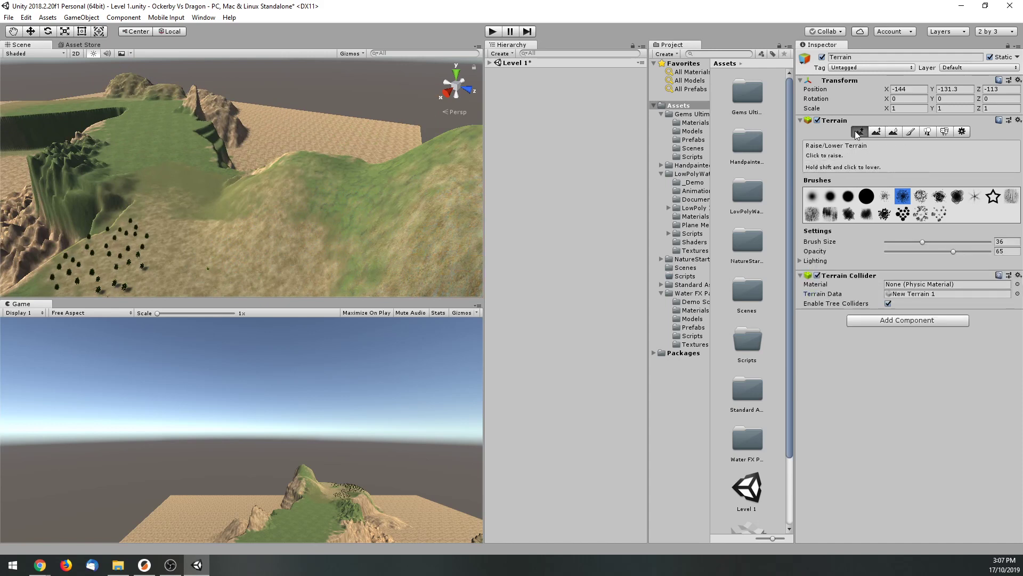
{"action": "mouse_move", "coordinate": [314, 174]}
{"action": "left_mouse_down"}
{"action": "mouse_move", "coordinate": [299, 159]}
{"action": "mouse_move", "coordinate": [314, 139]}
{"action": "mouse_move", "coordinate": [334, 144]}
{"action": "left_mouse_up"}
{"action": "scroll", "coordinate": [315, 204], "scroll_direction": "down", "scroll_amount": 6}
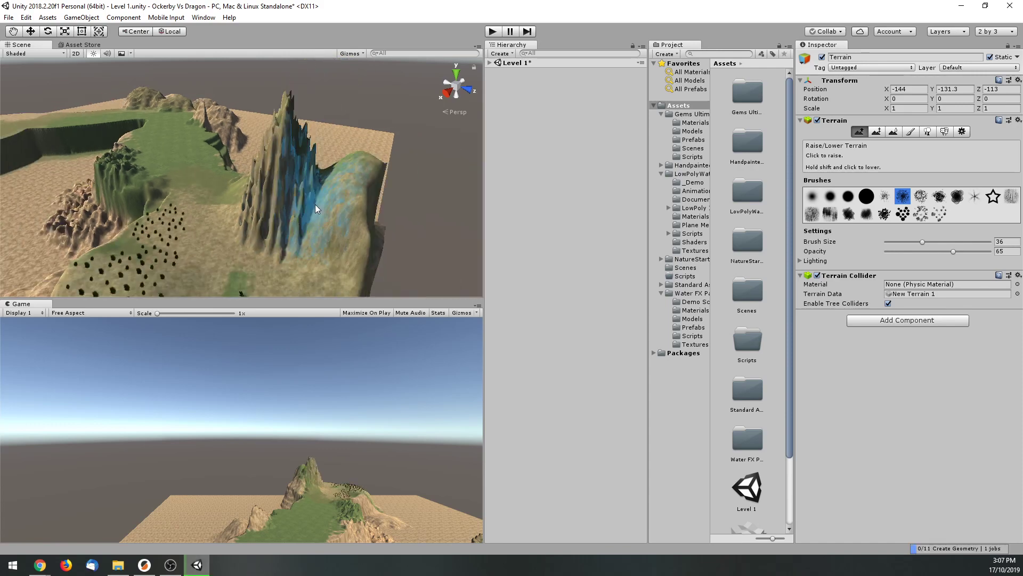
Roughen the grassy canyon's rim and base by raising the terrain with brush size 34 and opacity 17.
{"action": "middle_click_drag", "start_coordinate": [168, 200], "coordinate": [277, 236]}
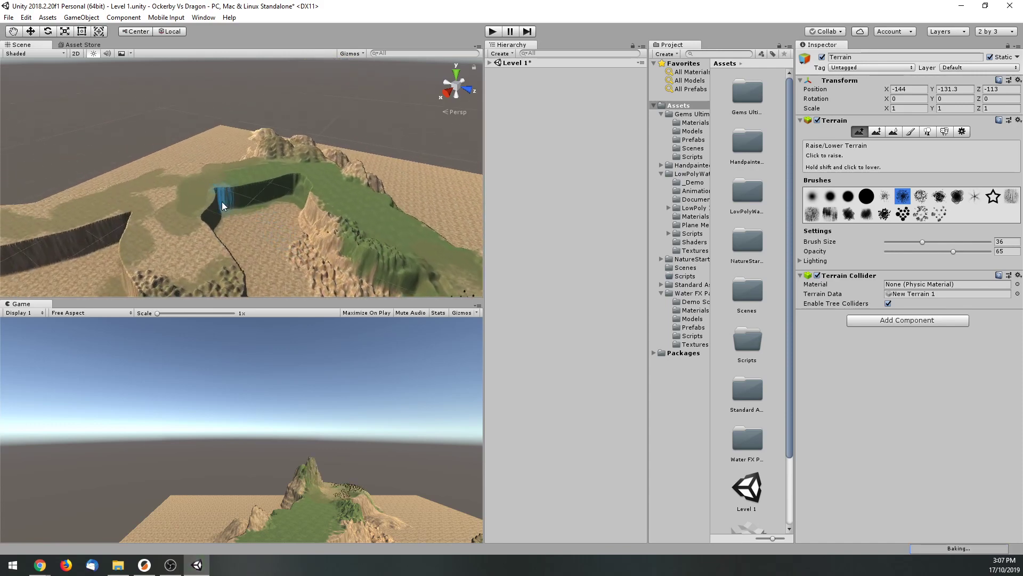
{"action": "scroll", "coordinate": [221, 203], "scroll_direction": "up", "scroll_amount": 3}
{"action": "scroll", "coordinate": [272, 203], "scroll_direction": "up", "scroll_amount": 2}
{"action": "scroll", "coordinate": [274, 203], "scroll_direction": "up", "scroll_amount": 5}
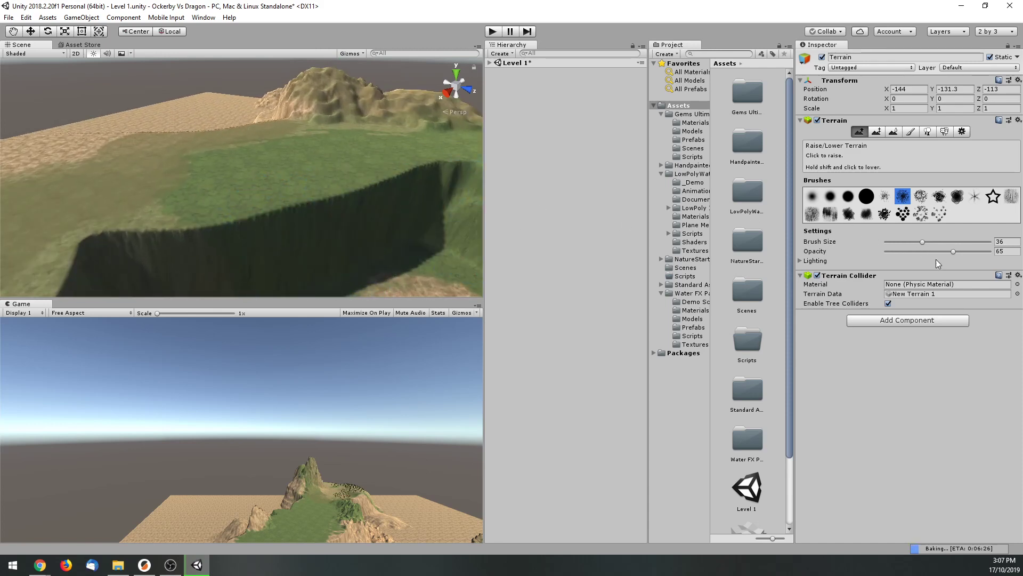
{"action": "left_click_drag", "start_coordinate": [953, 251], "coordinate": [855, 251]}
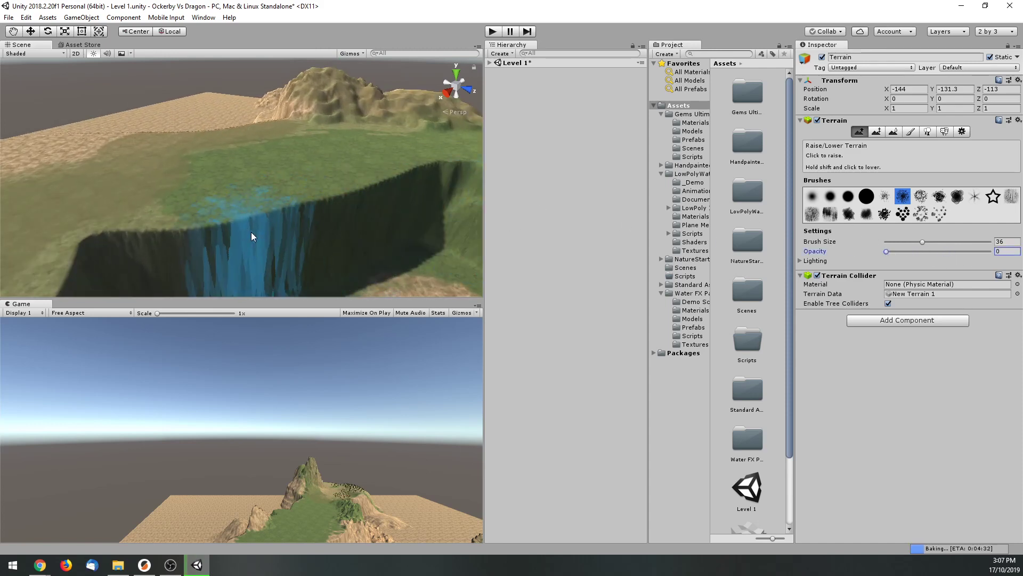
{"action": "left_click_drag", "start_coordinate": [922, 242], "coordinate": [904, 253]}
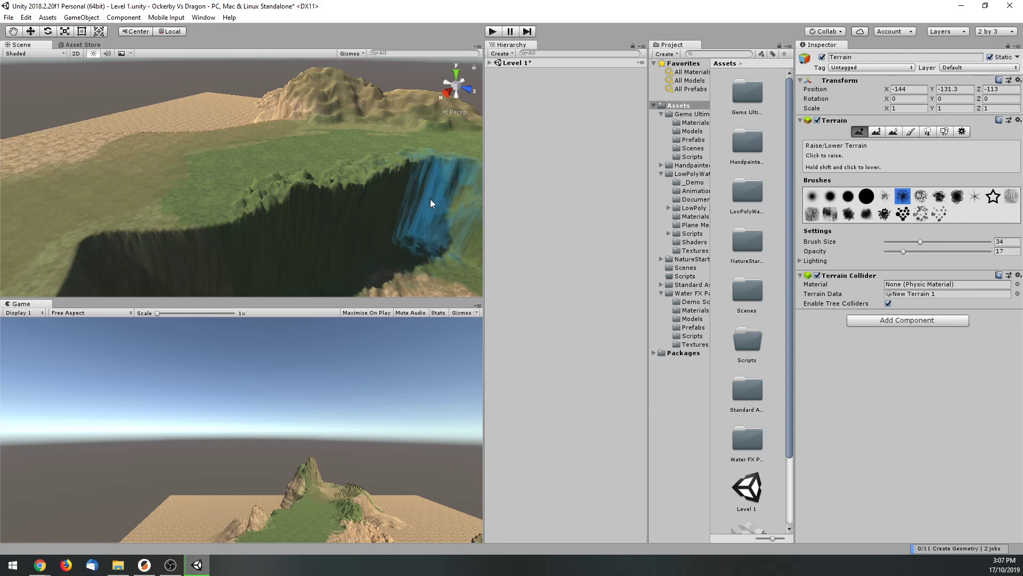
{"action": "middle_click_drag", "start_coordinate": [353, 238], "coordinate": [225, 243]}
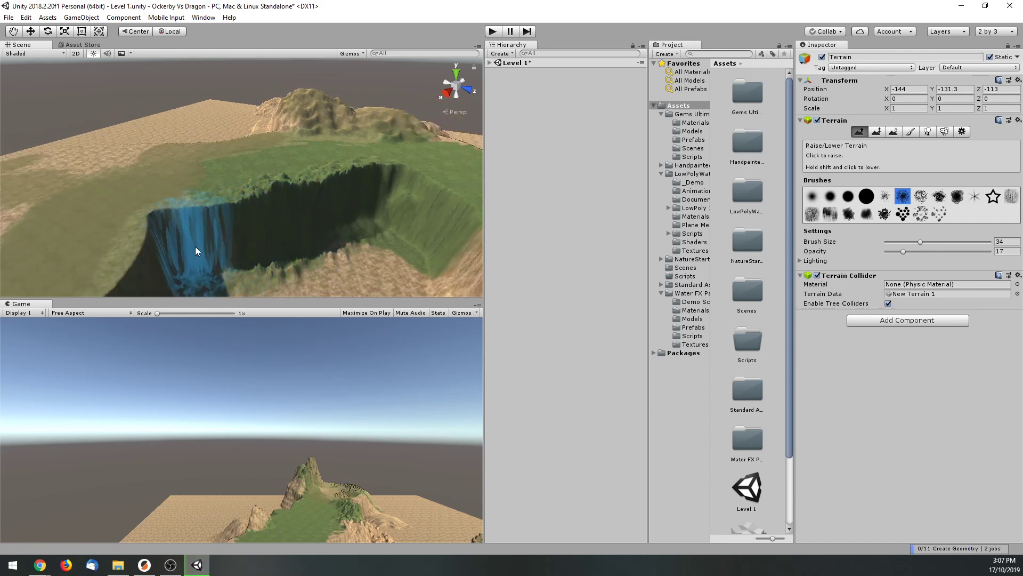
Use Paint Height with a target height of 0 to carve down the canyon's inner wall and far corner.
{"action": "left_click", "coordinate": [876, 131]}
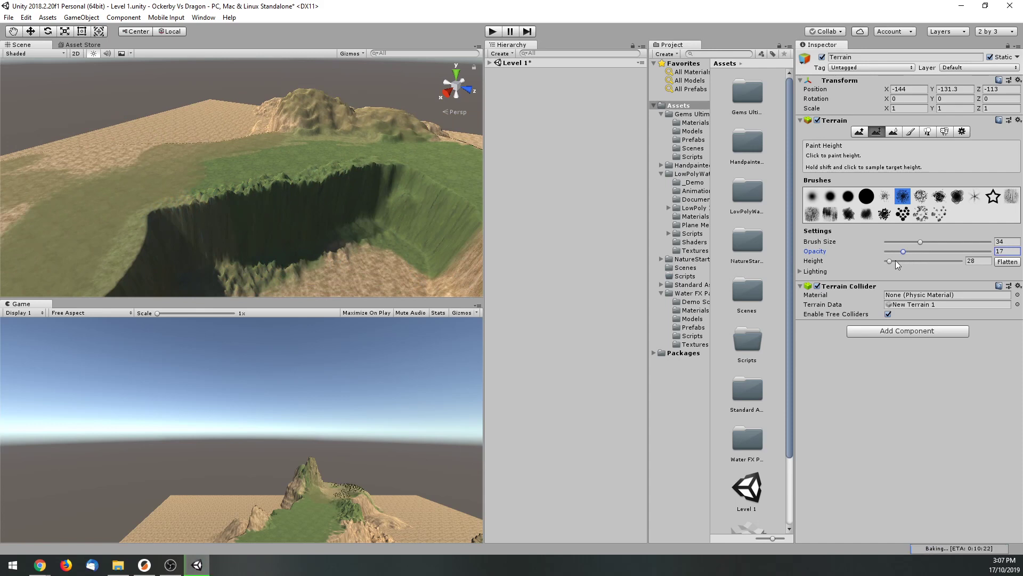
{"action": "left_click", "coordinate": [888, 260]}
{"action": "left_click_drag", "start_coordinate": [886, 260], "coordinate": [882, 261]}
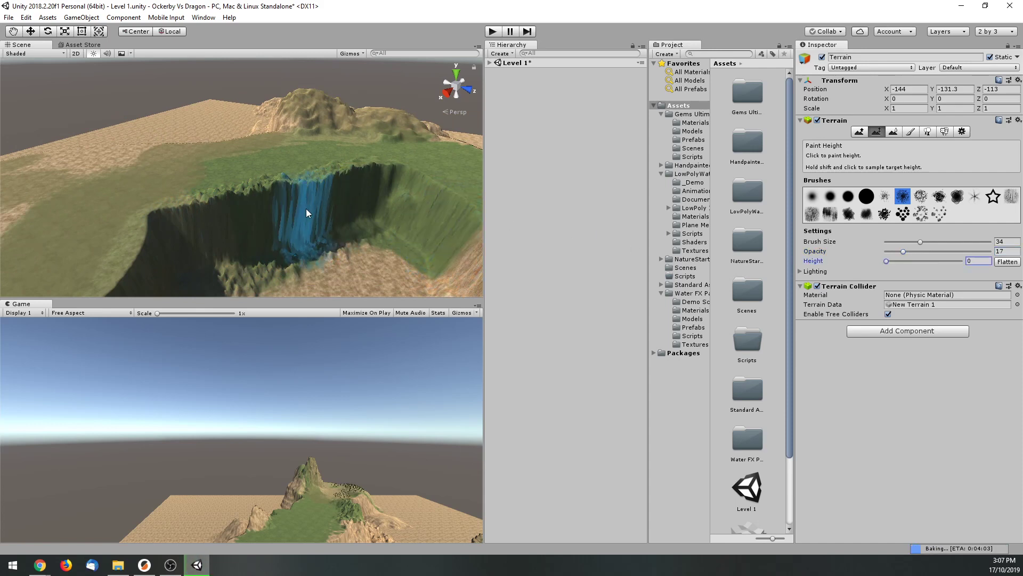
{"action": "mouse_move", "coordinate": [409, 202]}
{"action": "left_mouse_down"}
{"action": "mouse_move", "coordinate": [431, 227]}
{"action": "mouse_move", "coordinate": [419, 249]}
{"action": "mouse_move", "coordinate": [397, 255]}
{"action": "mouse_move", "coordinate": [421, 253]}
{"action": "mouse_move", "coordinate": [324, 216]}
{"action": "mouse_move", "coordinate": [431, 226]}
{"action": "left_mouse_up"}
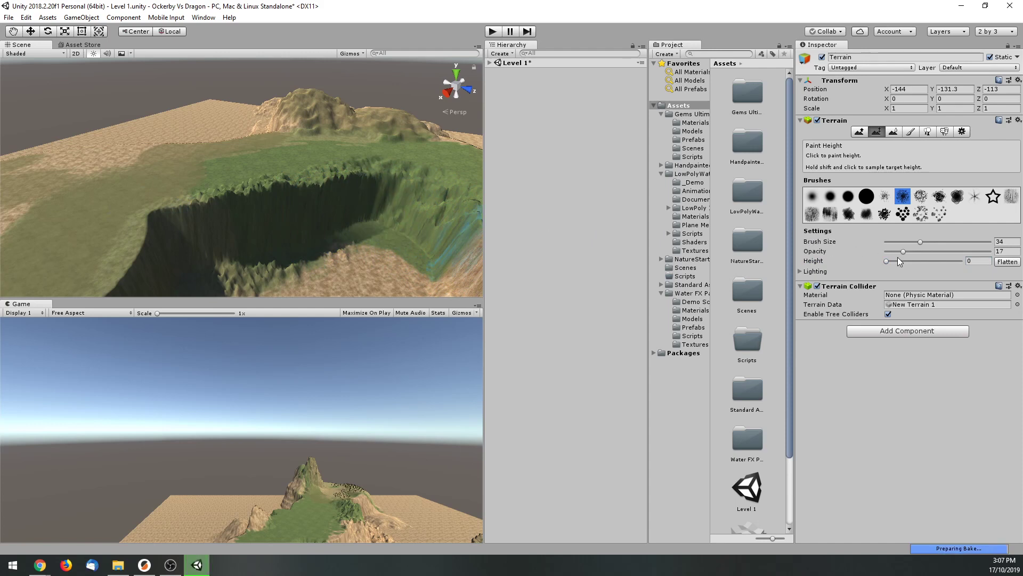
Set the paint height to 120 and build a jagged mountain ridge on the plateau behind the canyon.
{"action": "left_click_drag", "start_coordinate": [885, 261], "coordinate": [900, 261]}
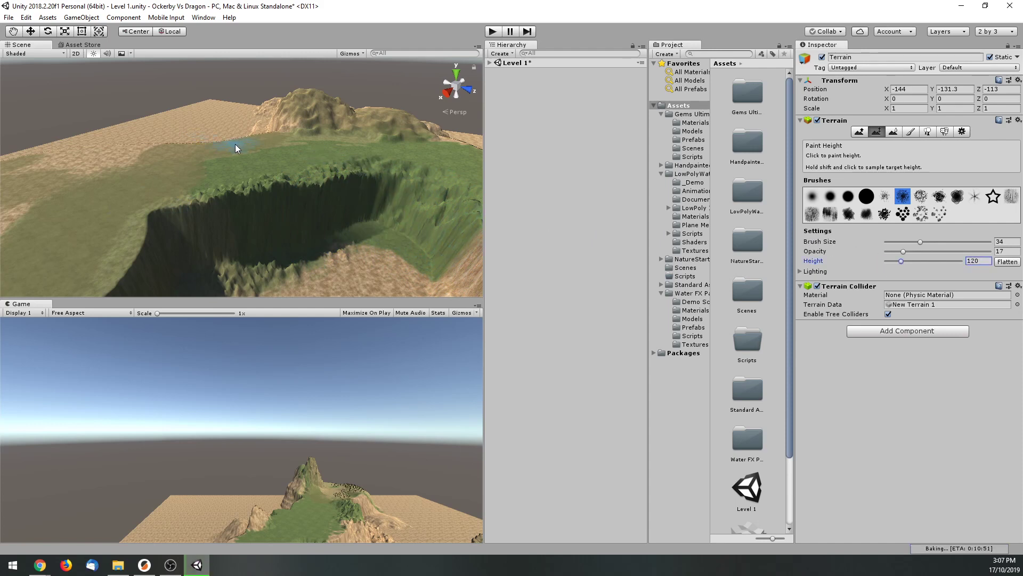
{"action": "mouse_move", "coordinate": [248, 139]}
{"action": "left_mouse_down"}
{"action": "mouse_move", "coordinate": [237, 130]}
{"action": "mouse_move", "coordinate": [273, 130]}
{"action": "mouse_move", "coordinate": [213, 121]}
{"action": "mouse_move", "coordinate": [188, 137]}
{"action": "mouse_move", "coordinate": [223, 154]}
{"action": "mouse_move", "coordinate": [165, 138]}
{"action": "mouse_move", "coordinate": [119, 146]}
{"action": "mouse_move", "coordinate": [145, 136]}
{"action": "mouse_move", "coordinate": [33, 155]}
{"action": "mouse_move", "coordinate": [83, 118]}
{"action": "mouse_move", "coordinate": [155, 111]}
{"action": "left_mouse_up"}
{"action": "scroll", "coordinate": [150, 197], "scroll_direction": "down", "scroll_amount": 3}
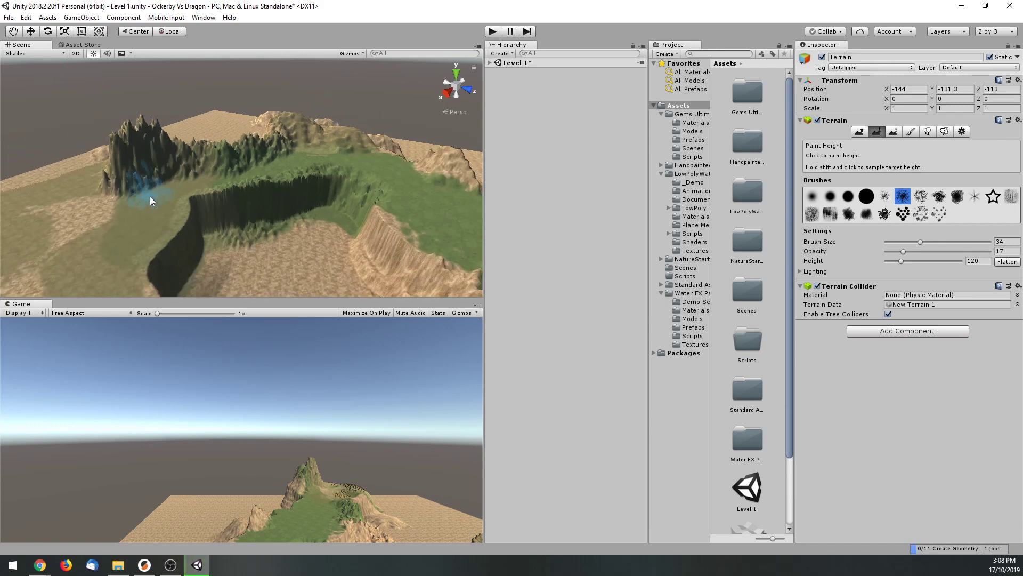
Extend the height-120 ridge across the adjoining plateau and build up a tall spire and rugged bumps around the canyon's near edge.
{"action": "middle_click_drag", "start_coordinate": [150, 201], "coordinate": [332, 211]}
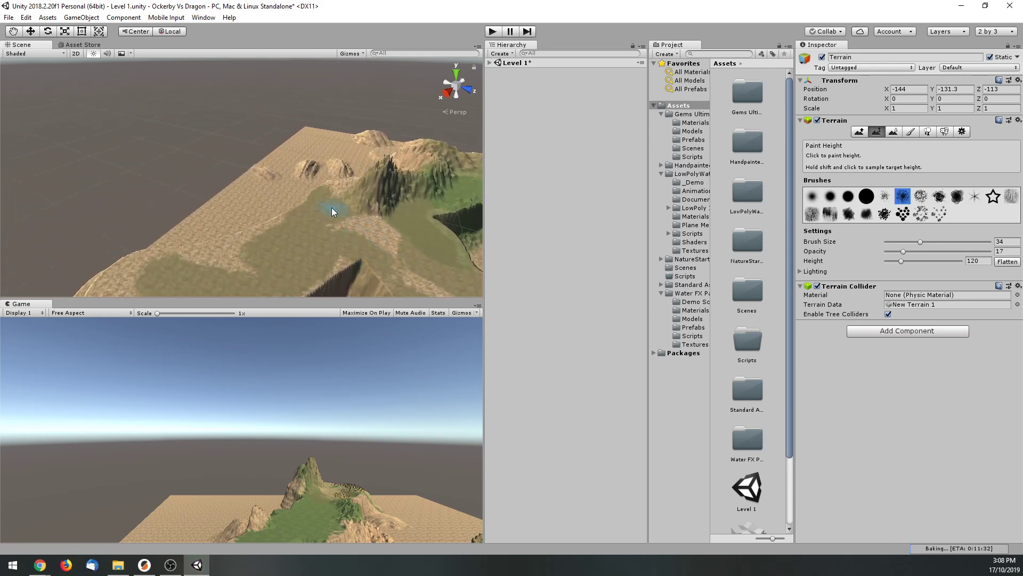
{"action": "left_click_drag", "start_coordinate": [324, 188], "coordinate": [240, 228]}
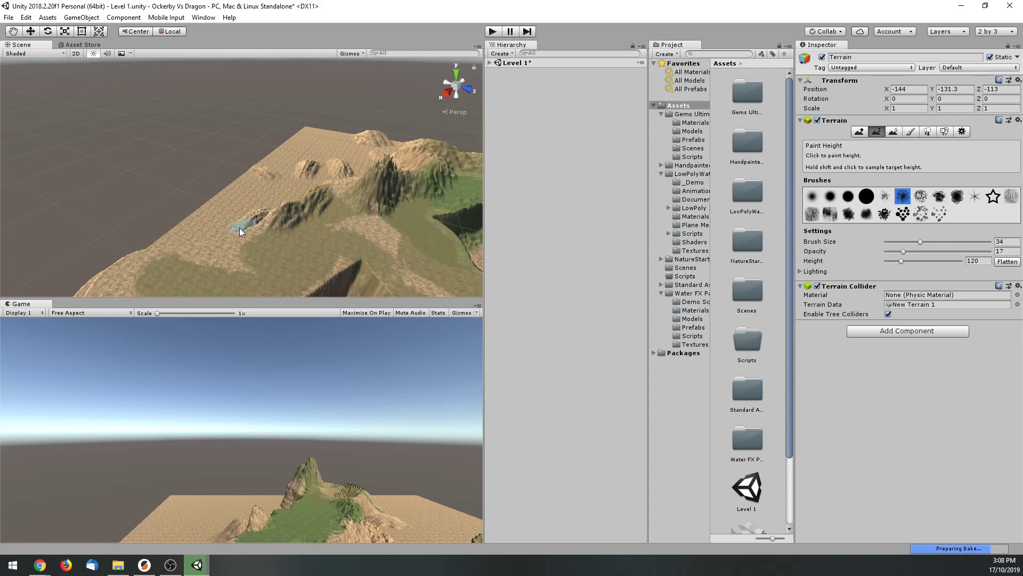
{"action": "mouse_move", "coordinate": [341, 266]}
{"action": "left_mouse_down"}
{"action": "mouse_move", "coordinate": [366, 240]}
{"action": "mouse_move", "coordinate": [366, 256]}
{"action": "left_mouse_up"}
{"action": "middle_click_drag", "start_coordinate": [408, 252], "coordinate": [290, 158]}
{"action": "mouse_move", "coordinate": [251, 182]}
{"action": "left_mouse_down"}
{"action": "mouse_move", "coordinate": [212, 167]}
{"action": "mouse_move", "coordinate": [194, 136]}
{"action": "mouse_move", "coordinate": [210, 162]}
{"action": "mouse_move", "coordinate": [321, 216]}
{"action": "mouse_move", "coordinate": [389, 221]}
{"action": "mouse_move", "coordinate": [303, 229]}
{"action": "left_mouse_up"}
{"action": "scroll", "coordinate": [398, 195], "scroll_direction": "down", "scroll_amount": 3}
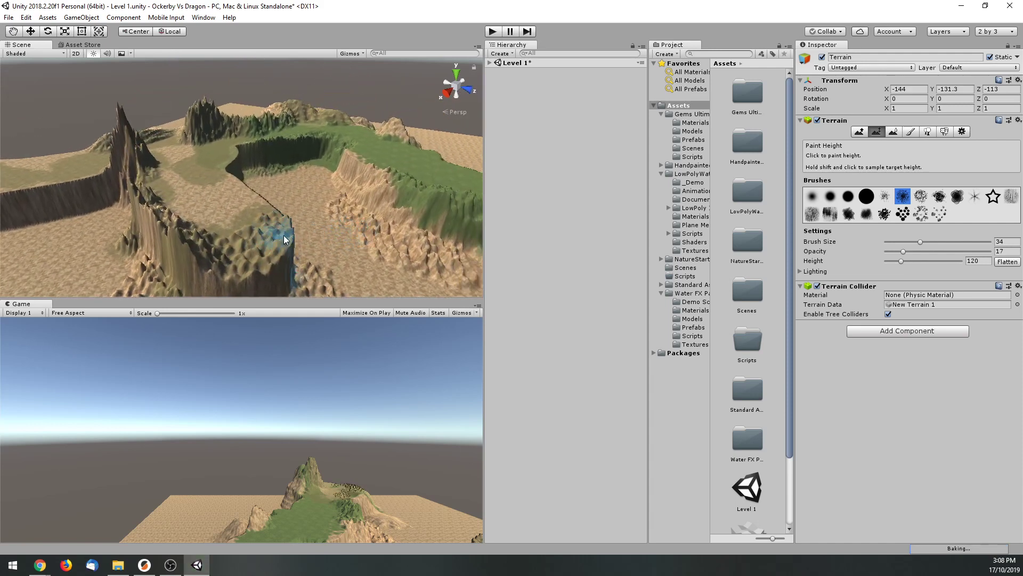
Soften the cliff base, the tall spire and the jagged mountain behind the canyon with the Smooth Height tool.
{"action": "left_click", "coordinate": [893, 132]}
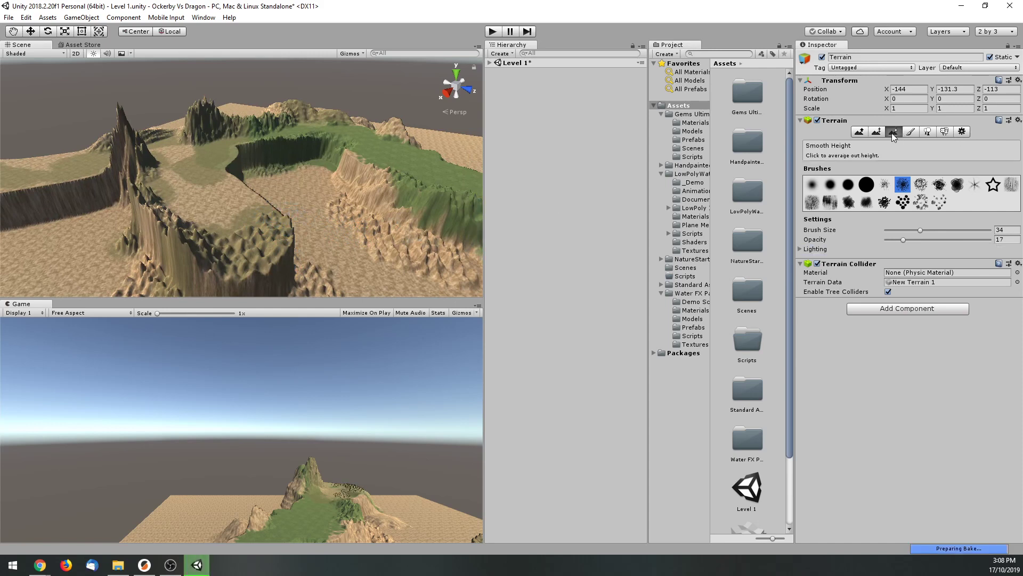
{"action": "mouse_move", "coordinate": [128, 263]}
{"action": "left_mouse_down"}
{"action": "mouse_move", "coordinate": [205, 272]}
{"action": "mouse_move", "coordinate": [139, 241]}
{"action": "left_mouse_up"}
{"action": "left_click_drag", "start_coordinate": [126, 152], "coordinate": [124, 134]}
{"action": "left_click_drag", "start_coordinate": [214, 108], "coordinate": [207, 108]}
Examine the sculpted terrain from several angles, from the bush-covered hill round to the bare plateau at the far end.
{"action": "scroll", "coordinate": [341, 217], "scroll_direction": "down", "scroll_amount": 6}
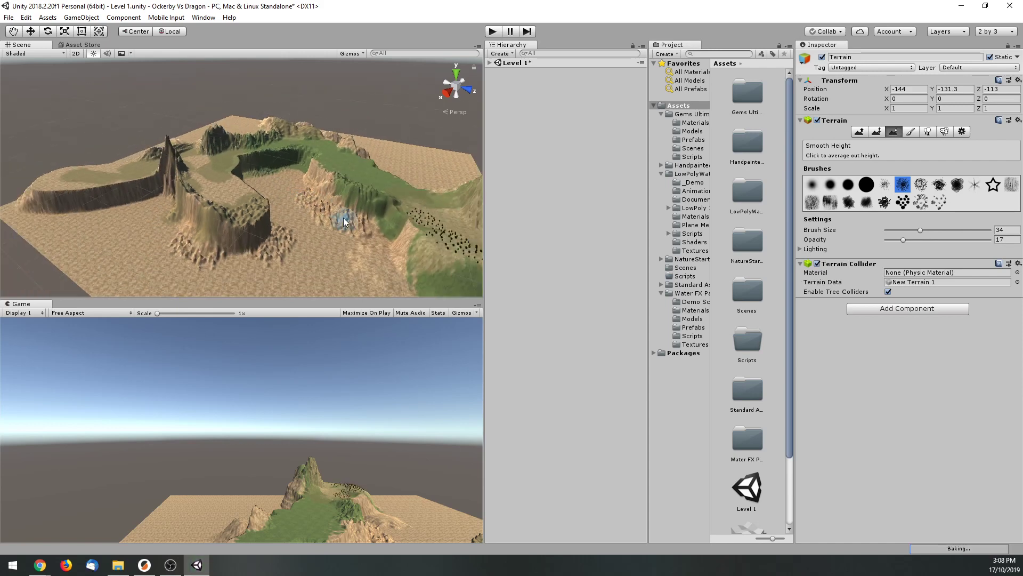
{"action": "middle_click_drag", "start_coordinate": [331, 208], "coordinate": [296, 197]}
{"action": "scroll", "coordinate": [296, 197], "scroll_direction": "up", "scroll_amount": 5}
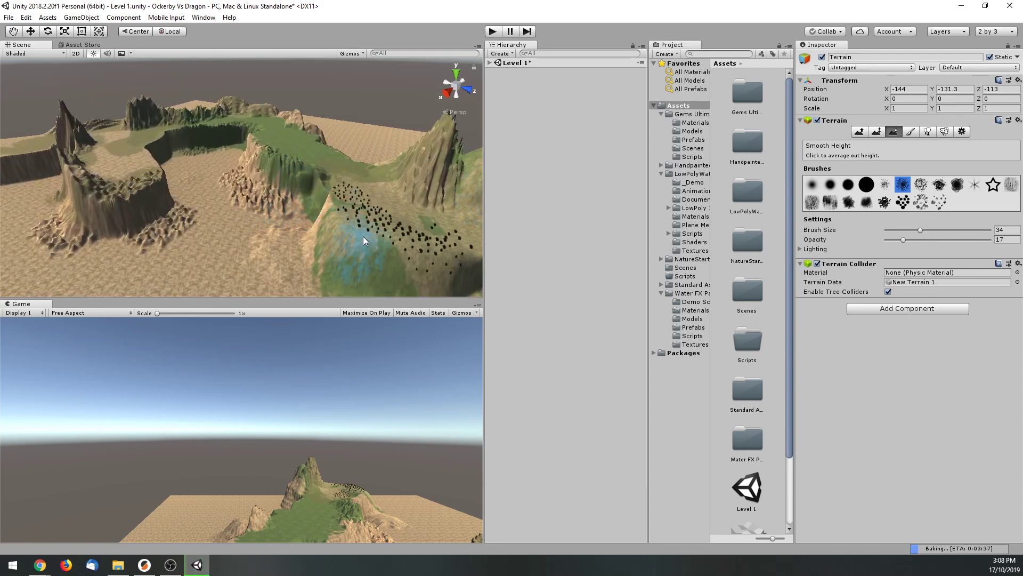
{"action": "scroll", "coordinate": [340, 243], "scroll_direction": "down", "scroll_amount": 2}
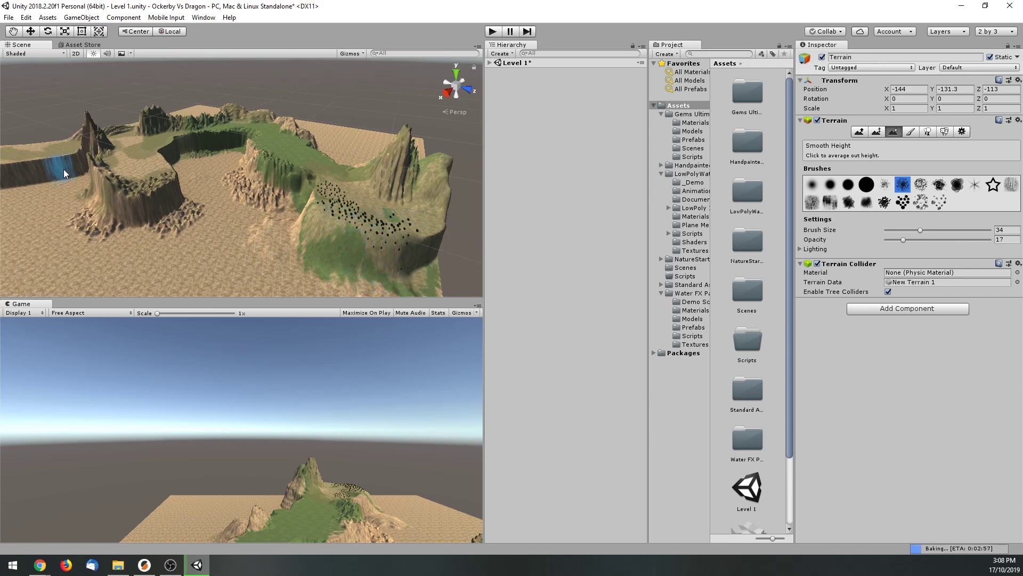
{"action": "left_click_drag", "start_coordinate": [63, 168], "coordinate": [292, 213], "text": "alt"}
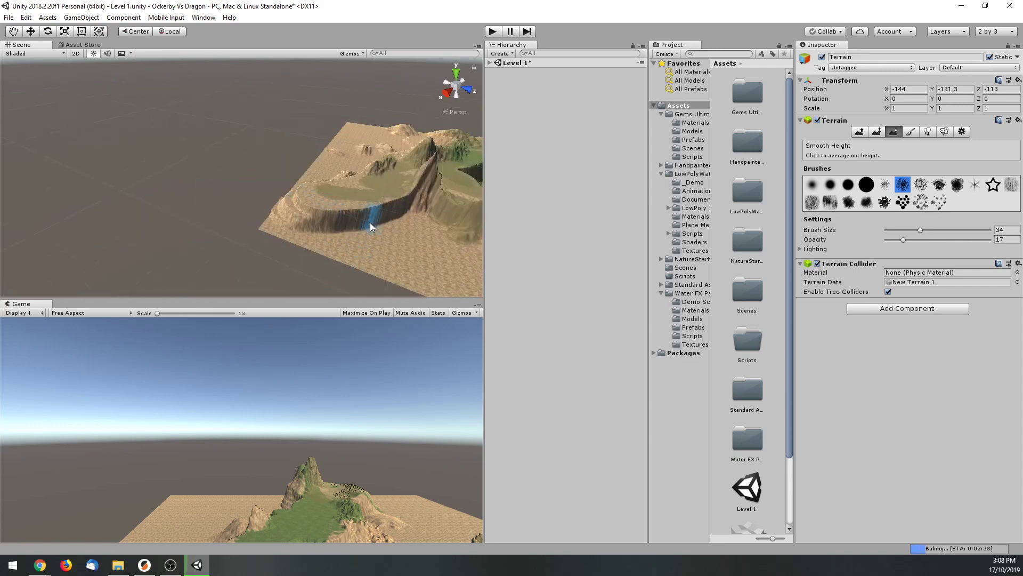
{"action": "left_click_drag", "start_coordinate": [370, 223], "coordinate": [282, 246], "text": "alt"}
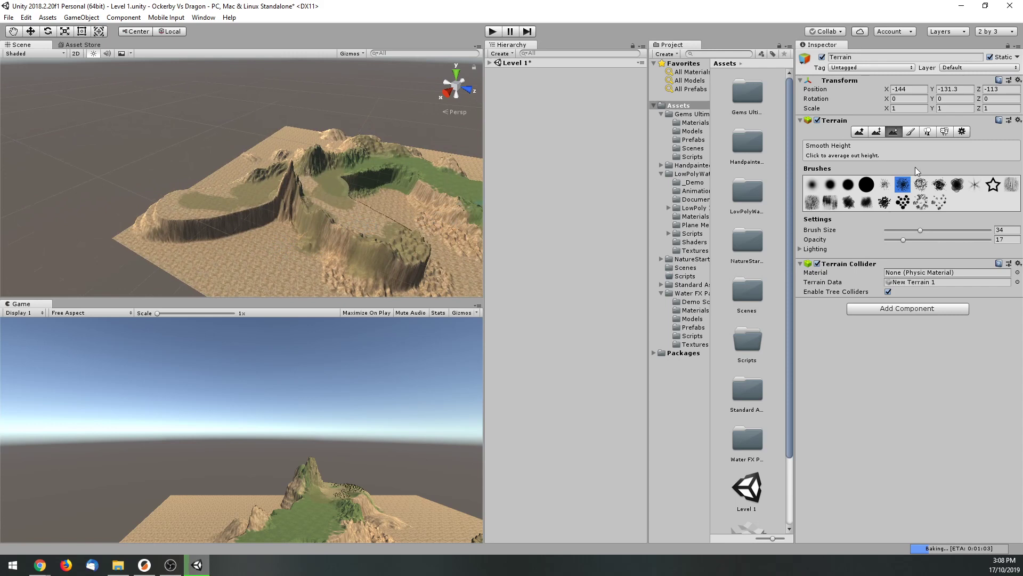
{"action": "scroll", "coordinate": [106, 244], "scroll_direction": "up", "scroll_amount": 6}
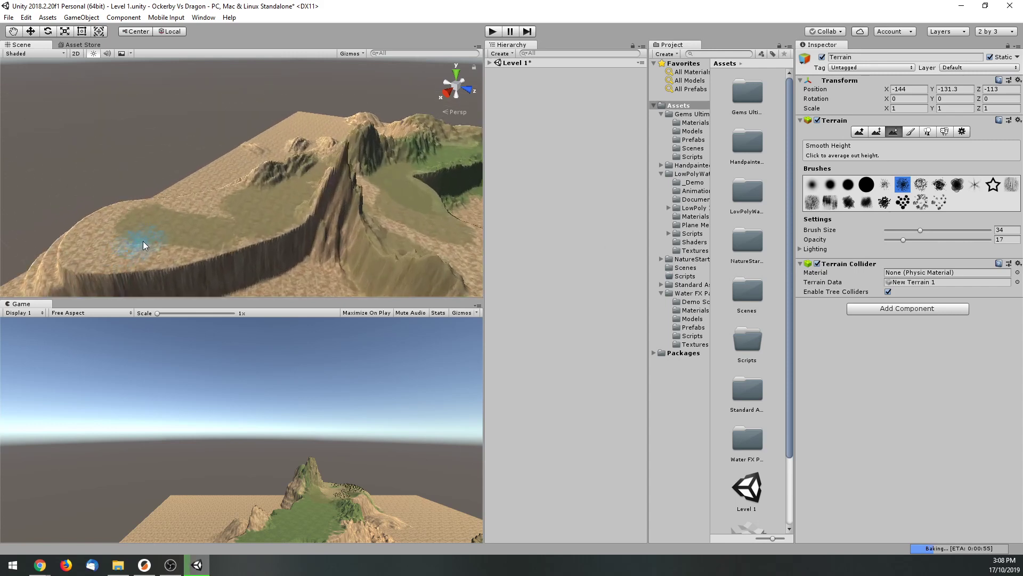
{"action": "middle_click_drag", "start_coordinate": [154, 239], "coordinate": [358, 188]}
{"action": "mouse_move", "coordinate": [357, 188]}
{"action": "left_mouse_down", "text": "alt"}
{"action": "mouse_move", "coordinate": [370, 178]}
{"action": "mouse_move", "coordinate": [314, 213]}
{"action": "left_mouse_up", "text": "alt"}
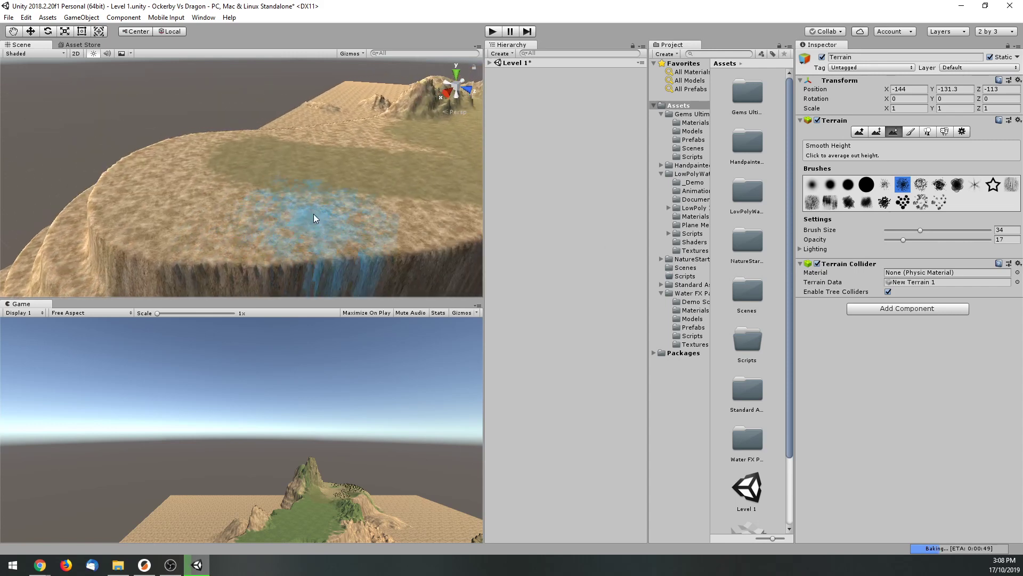
Choose a rough splatter brush, set the Paint Height tool's height to 154 and raise a steep mountain at the bare plateau's far edge.
{"action": "left_click", "coordinate": [957, 186]}
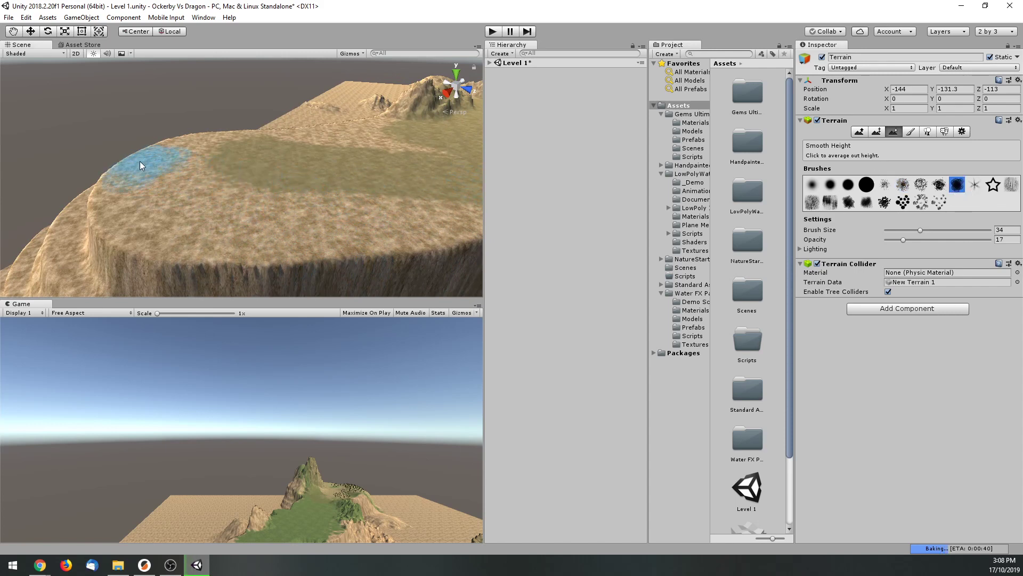
{"action": "left_click", "coordinate": [877, 132]}
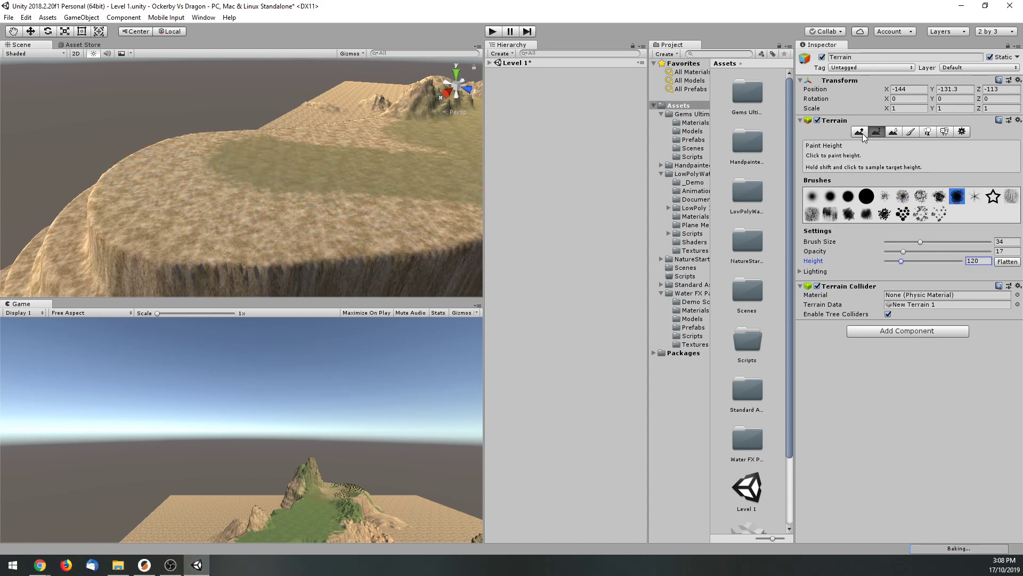
{"action": "left_click_drag", "start_coordinate": [903, 262], "coordinate": [906, 261]}
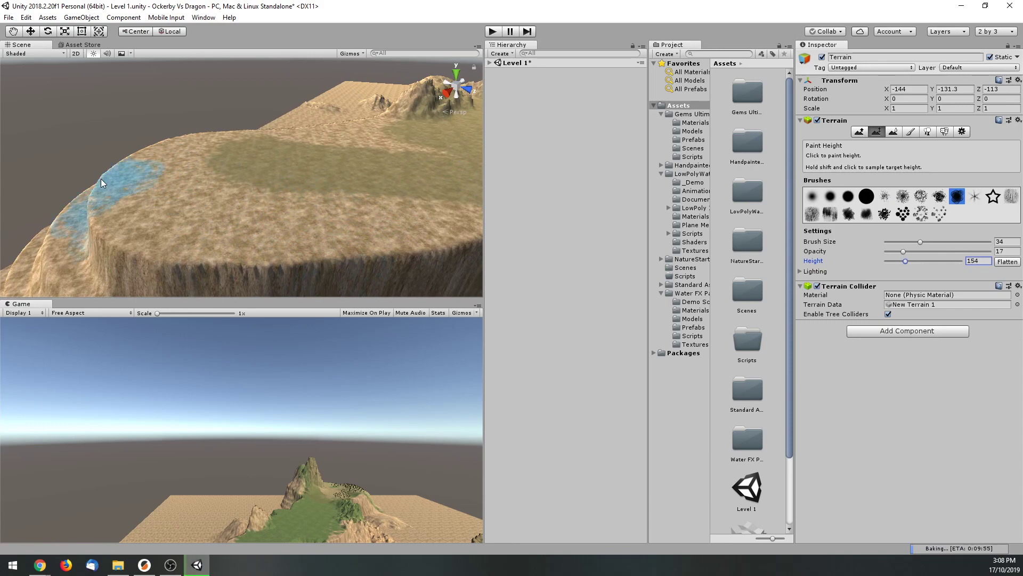
{"action": "mouse_move", "coordinate": [101, 179]}
{"action": "left_mouse_down"}
{"action": "mouse_move", "coordinate": [122, 140]}
{"action": "mouse_move", "coordinate": [194, 247]}
{"action": "mouse_move", "coordinate": [165, 261]}
{"action": "left_mouse_up"}
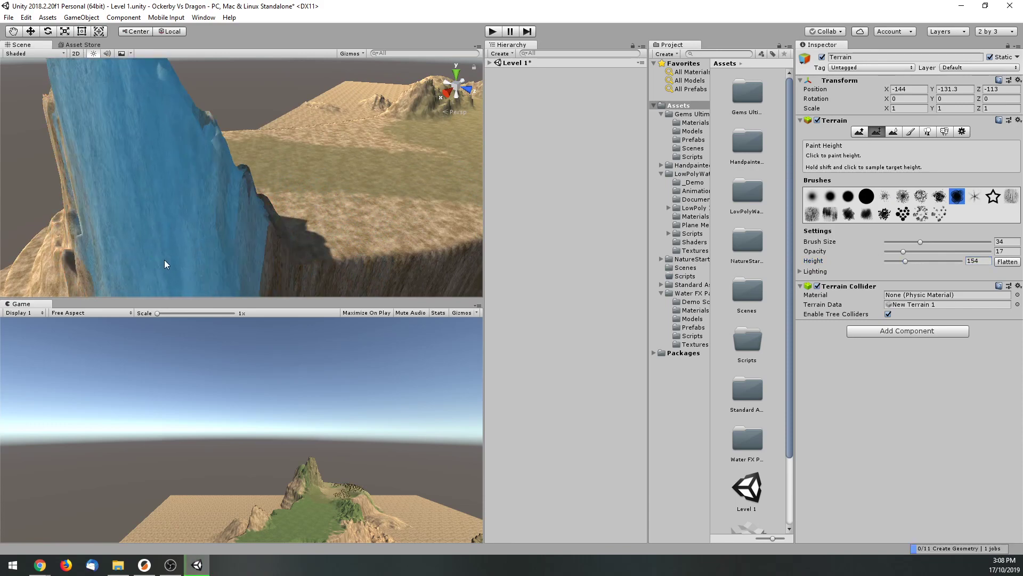
{"action": "scroll", "coordinate": [336, 176], "scroll_direction": "down", "scroll_amount": 5}
{"action": "mouse_move", "coordinate": [337, 176]}
{"action": "right_mouse_down"}
{"action": "mouse_move", "coordinate": [313, 215]}
{"action": "mouse_move", "coordinate": [153, 233]}
{"action": "right_mouse_up"}
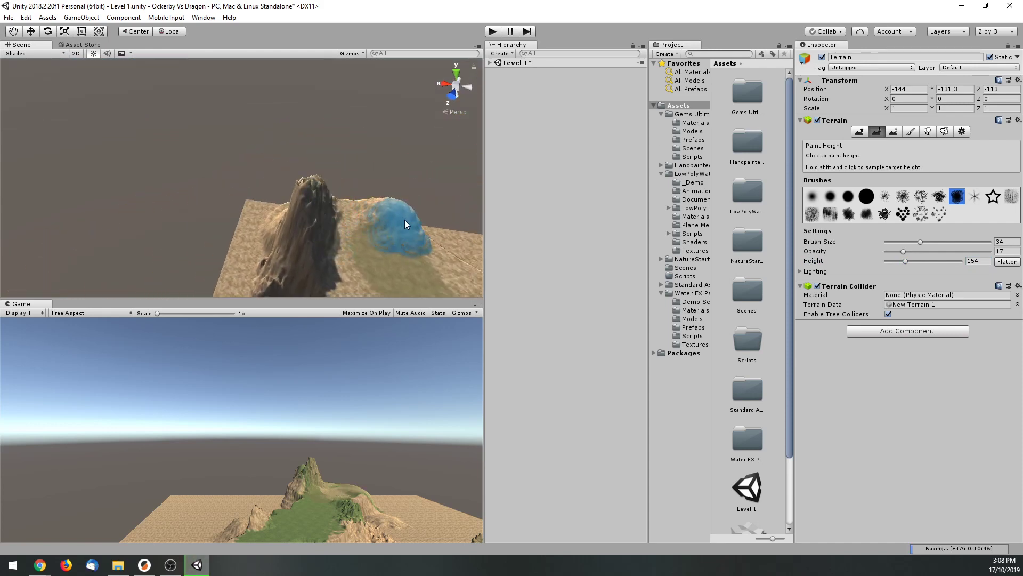
Raise more height-154 peaks around the plateau's far end, using brush size 60 for a broad mountain outside the cliff.
{"action": "mouse_move", "coordinate": [405, 219]}
{"action": "left_mouse_down"}
{"action": "mouse_move", "coordinate": [313, 181]}
{"action": "mouse_move", "coordinate": [361, 164]}
{"action": "mouse_move", "coordinate": [447, 203]}
{"action": "mouse_move", "coordinate": [411, 210]}
{"action": "mouse_move", "coordinate": [443, 186]}
{"action": "left_mouse_up"}
{"action": "scroll", "coordinate": [255, 249], "scroll_direction": "down", "scroll_amount": 5}
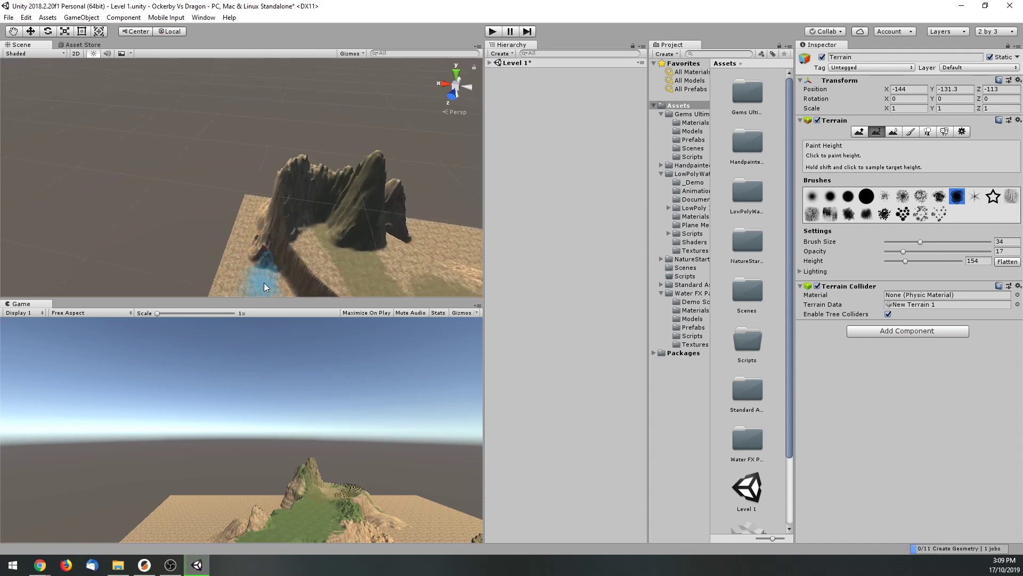
{"action": "mouse_move", "coordinate": [263, 283]}
{"action": "left_mouse_down"}
{"action": "mouse_move", "coordinate": [292, 265]}
{"action": "mouse_move", "coordinate": [291, 201]}
{"action": "mouse_move", "coordinate": [253, 228]}
{"action": "mouse_move", "coordinate": [238, 286]}
{"action": "mouse_move", "coordinate": [274, 268]}
{"action": "mouse_move", "coordinate": [252, 254]}
{"action": "left_mouse_up"}
{"action": "scroll", "coordinate": [248, 254], "scroll_direction": "down", "scroll_amount": 5}
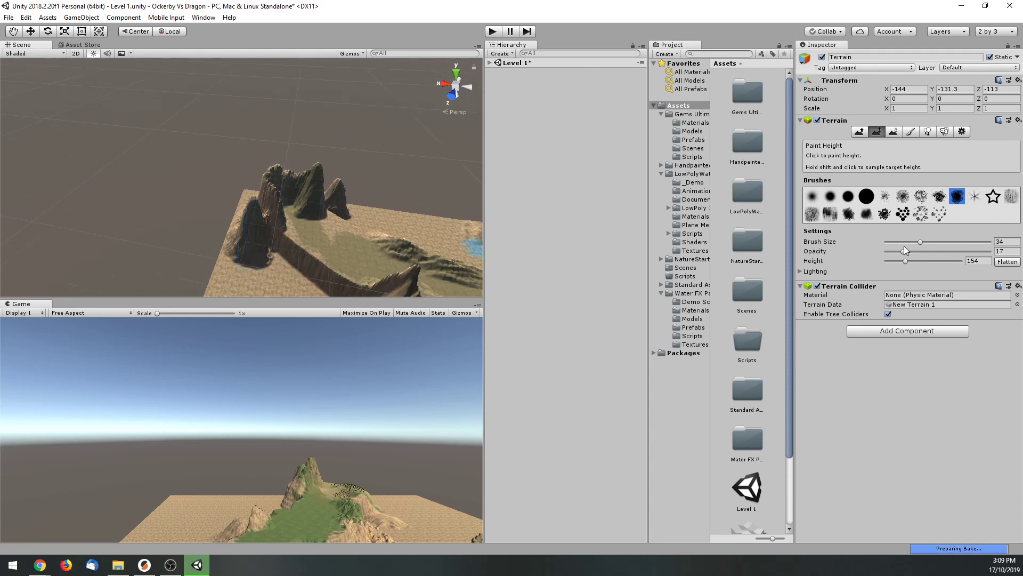
{"action": "left_click_drag", "start_coordinate": [920, 242], "coordinate": [946, 242]}
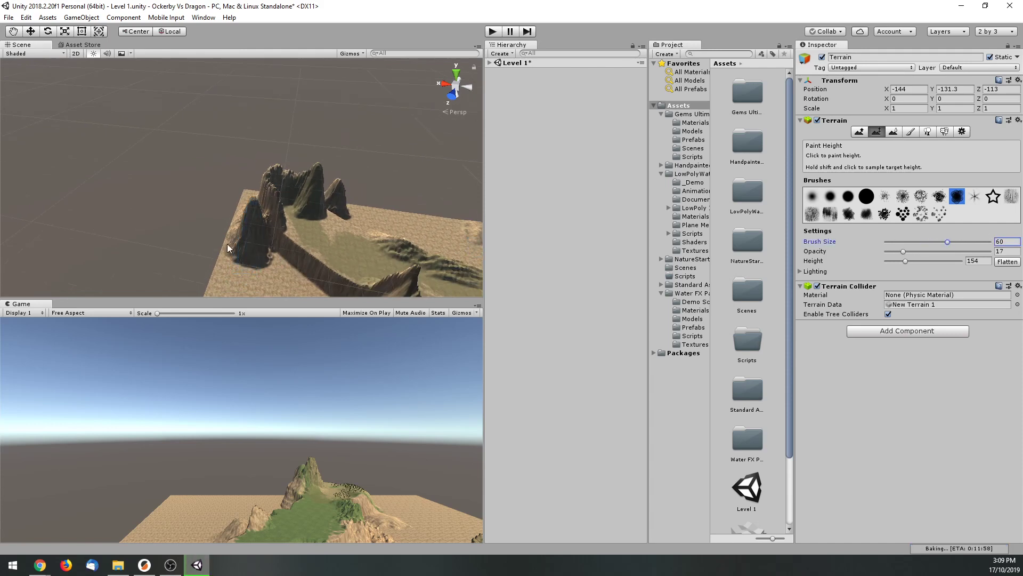
{"action": "mouse_move", "coordinate": [269, 261]}
{"action": "left_mouse_down"}
{"action": "mouse_move", "coordinate": [241, 272]}
{"action": "mouse_move", "coordinate": [233, 262]}
{"action": "mouse_move", "coordinate": [239, 219]}
{"action": "mouse_move", "coordinate": [258, 203]}
{"action": "left_mouse_up"}
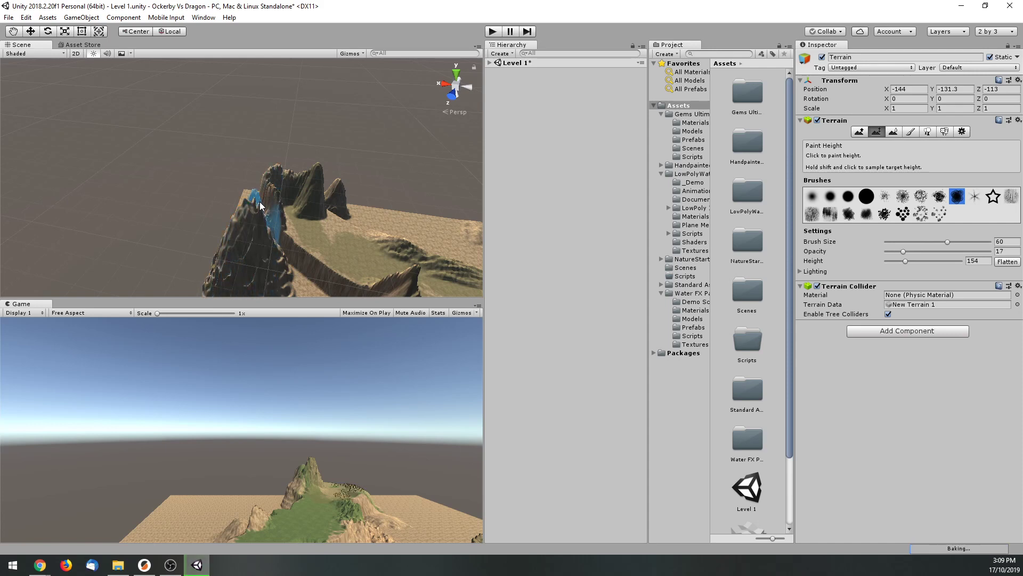
Build up peaks among the mountains around the plateau's far end with a soft round brush at height 154.
{"action": "left_click", "coordinate": [830, 198]}
{"action": "middle_click_drag", "start_coordinate": [368, 223], "coordinate": [389, 242]}
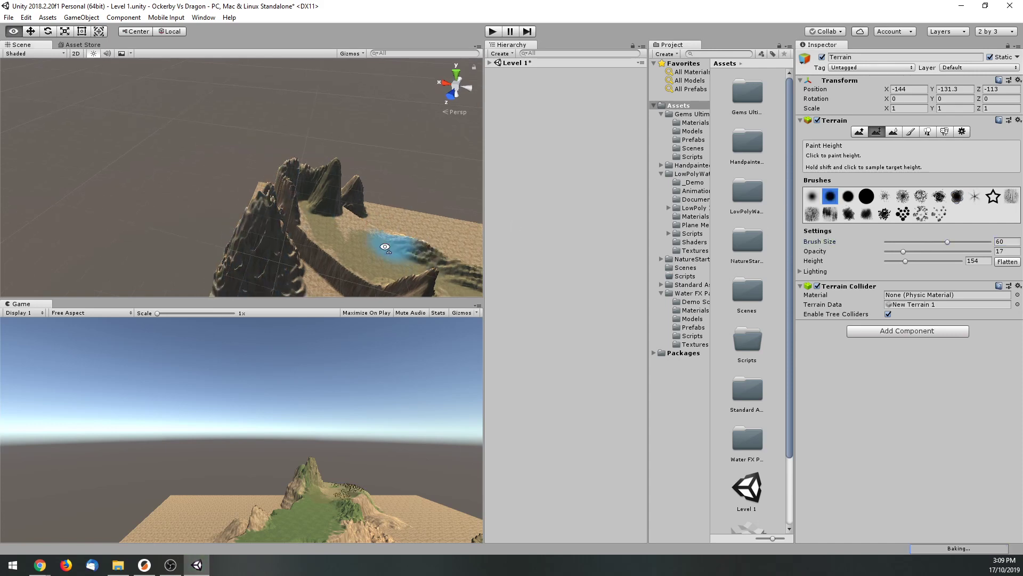
{"action": "left_click_drag", "start_coordinate": [389, 242], "coordinate": [293, 264], "text": "alt"}
{"action": "mouse_move", "coordinate": [293, 265]}
{"action": "middle_mouse_down"}
{"action": "mouse_move", "coordinate": [356, 250]}
{"action": "mouse_move", "coordinate": [215, 210]}
{"action": "middle_mouse_up"}
{"action": "scroll", "coordinate": [272, 228], "scroll_direction": "down", "scroll_amount": 3}
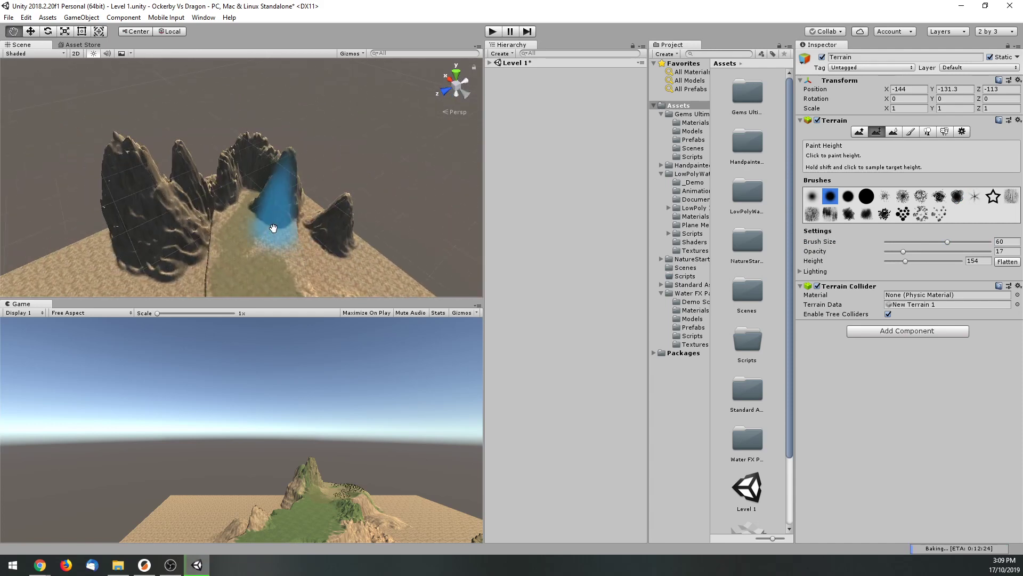
{"action": "mouse_move", "coordinate": [210, 194]}
{"action": "left_mouse_down"}
{"action": "mouse_move", "coordinate": [212, 180]}
{"action": "mouse_move", "coordinate": [190, 209]}
{"action": "left_mouse_up"}
{"action": "left_click", "coordinate": [194, 210]}
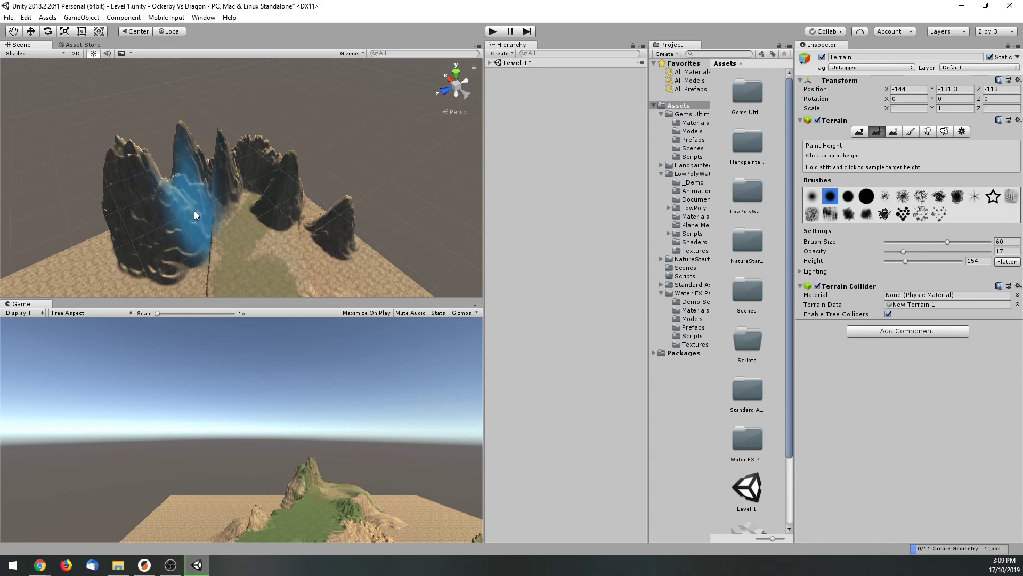
{"action": "mouse_move", "coordinate": [308, 220]}
{"action": "left_mouse_down"}
{"action": "mouse_move", "coordinate": [328, 160]}
{"action": "mouse_move", "coordinate": [306, 174]}
{"action": "mouse_move", "coordinate": [286, 231]}
{"action": "mouse_move", "coordinate": [329, 248]}
{"action": "mouse_move", "coordinate": [207, 243]}
{"action": "mouse_move", "coordinate": [225, 248]}
{"action": "mouse_move", "coordinate": [183, 217]}
{"action": "mouse_move", "coordinate": [188, 235]}
{"action": "mouse_move", "coordinate": [179, 235]}
{"action": "mouse_move", "coordinate": [186, 203]}
{"action": "left_mouse_up"}
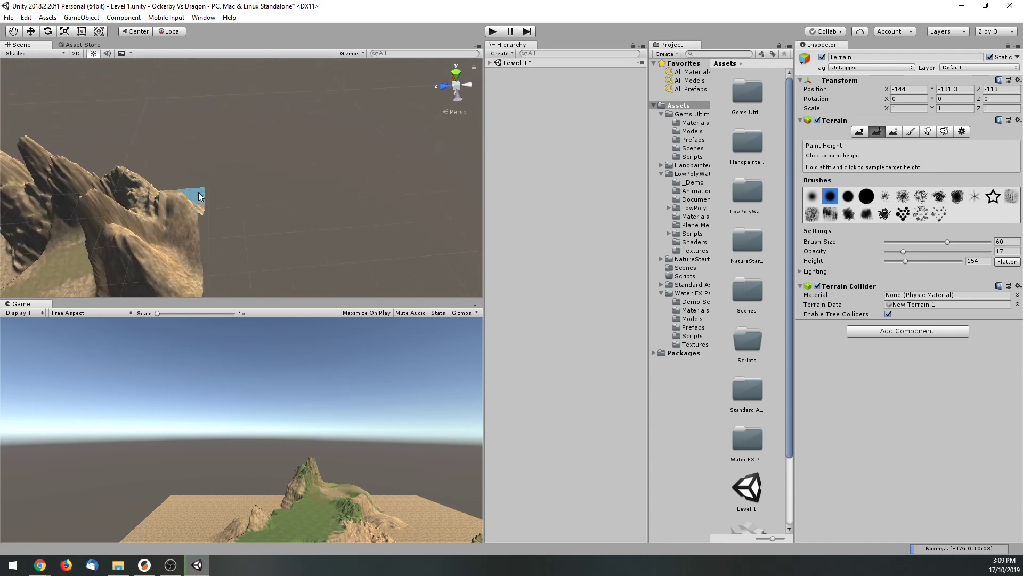
Set the brush opacity to 65, pull up tall spires behind the plateau and smooth the ground at their base.
{"action": "left_click_drag", "start_coordinate": [904, 251], "coordinate": [953, 251]}
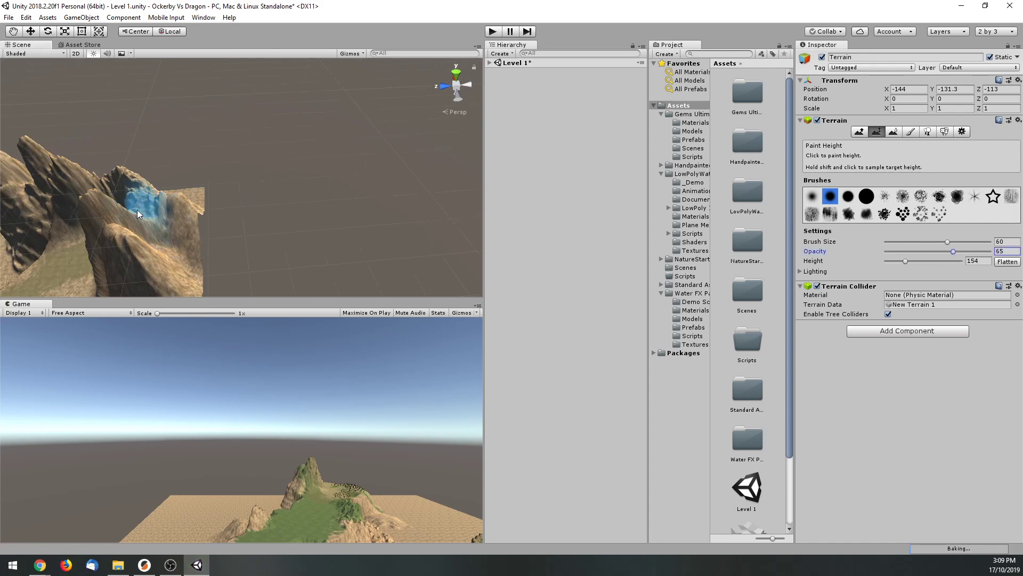
{"action": "mouse_move", "coordinate": [137, 213]}
{"action": "left_mouse_down"}
{"action": "mouse_move", "coordinate": [179, 198]}
{"action": "mouse_move", "coordinate": [171, 167]}
{"action": "mouse_move", "coordinate": [204, 238]}
{"action": "mouse_move", "coordinate": [292, 228]}
{"action": "left_mouse_up"}
{"action": "mouse_move", "coordinate": [132, 226]}
{"action": "middle_mouse_down"}
{"action": "mouse_move", "coordinate": [309, 195]}
{"action": "mouse_move", "coordinate": [208, 219]}
{"action": "middle_mouse_up"}
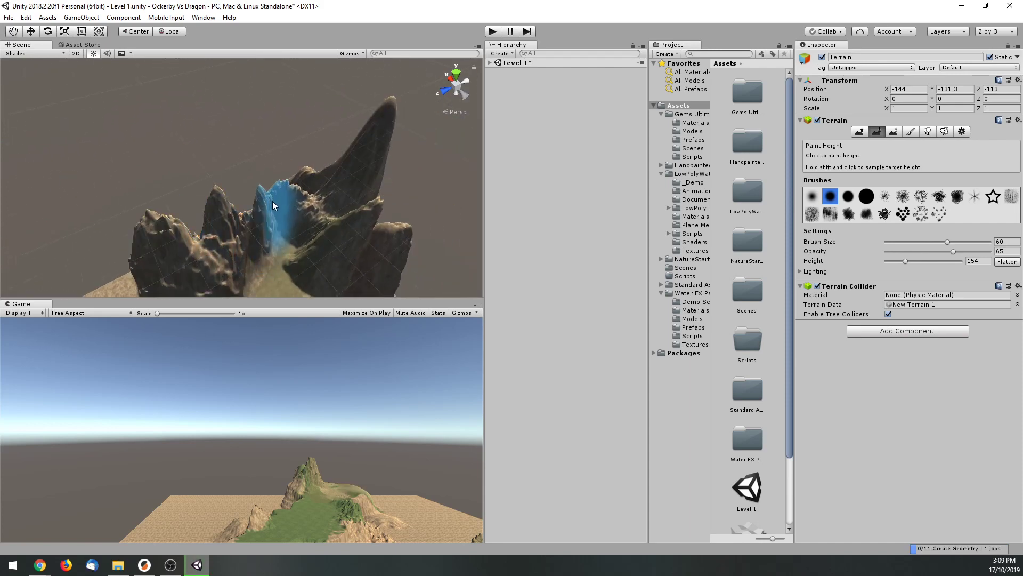
{"action": "left_click_drag", "start_coordinate": [273, 204], "coordinate": [229, 203]}
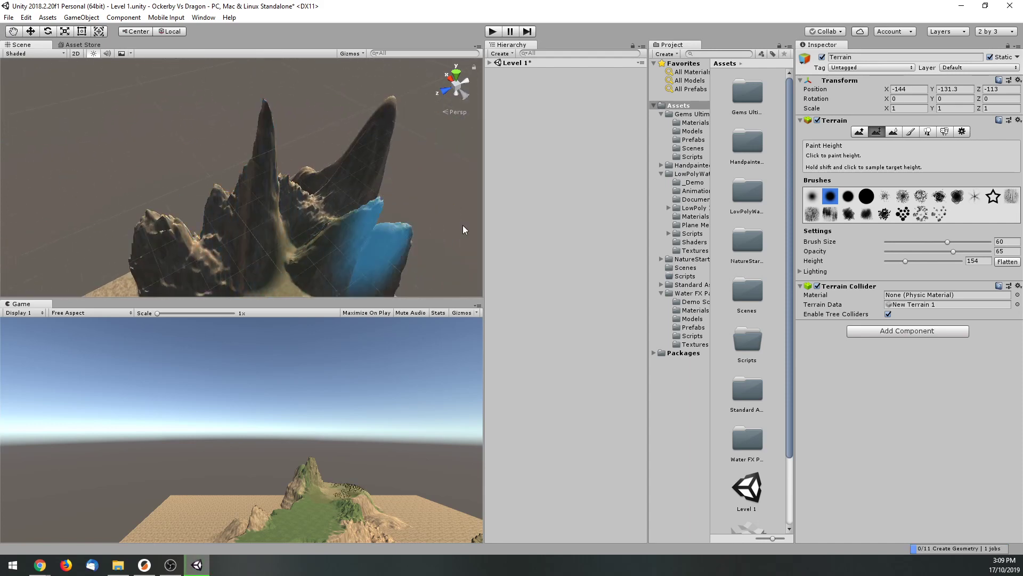
{"action": "left_click", "coordinate": [894, 131]}
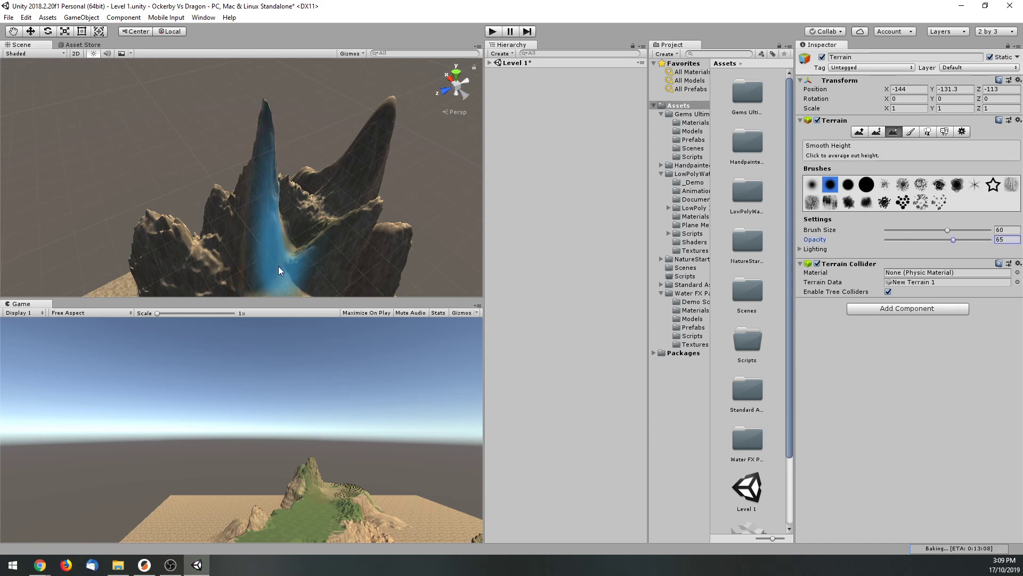
{"action": "left_click_drag", "start_coordinate": [278, 267], "coordinate": [280, 264]}
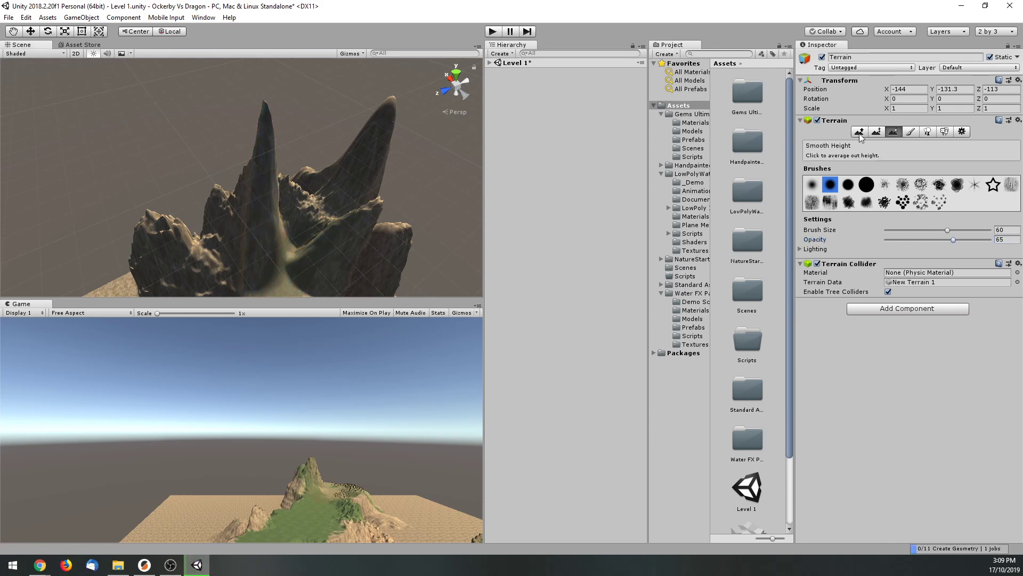
Carve down the slope in the gap between the spires with Paint Height, lowering the height to about 98 and finally 13.
{"action": "left_click", "coordinate": [876, 131]}
{"action": "left_click_drag", "start_coordinate": [903, 262], "coordinate": [897, 261]}
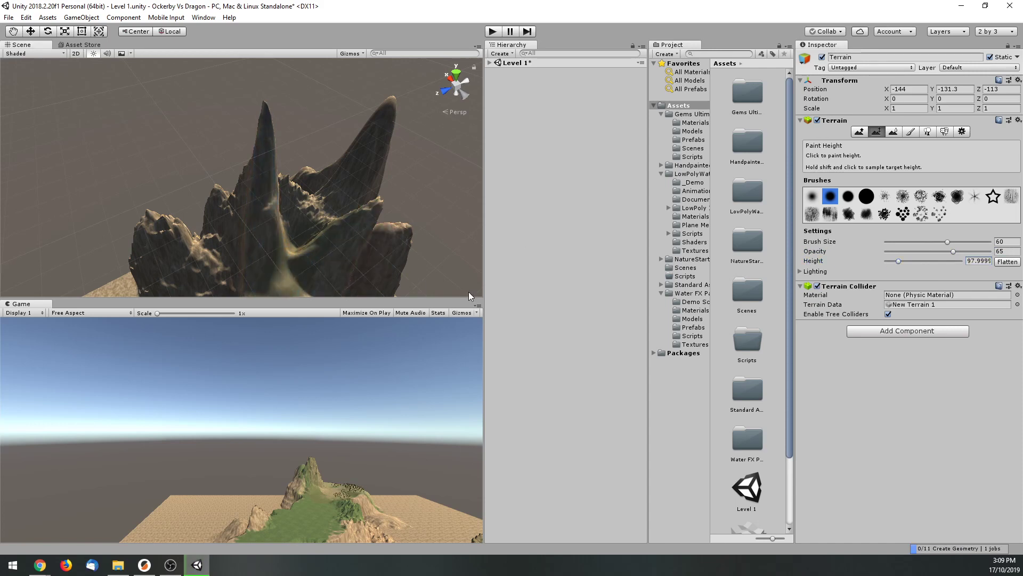
{"action": "mouse_move", "coordinate": [240, 207]}
{"action": "left_mouse_down"}
{"action": "mouse_move", "coordinate": [292, 222]}
{"action": "mouse_move", "coordinate": [299, 155]}
{"action": "left_mouse_up"}
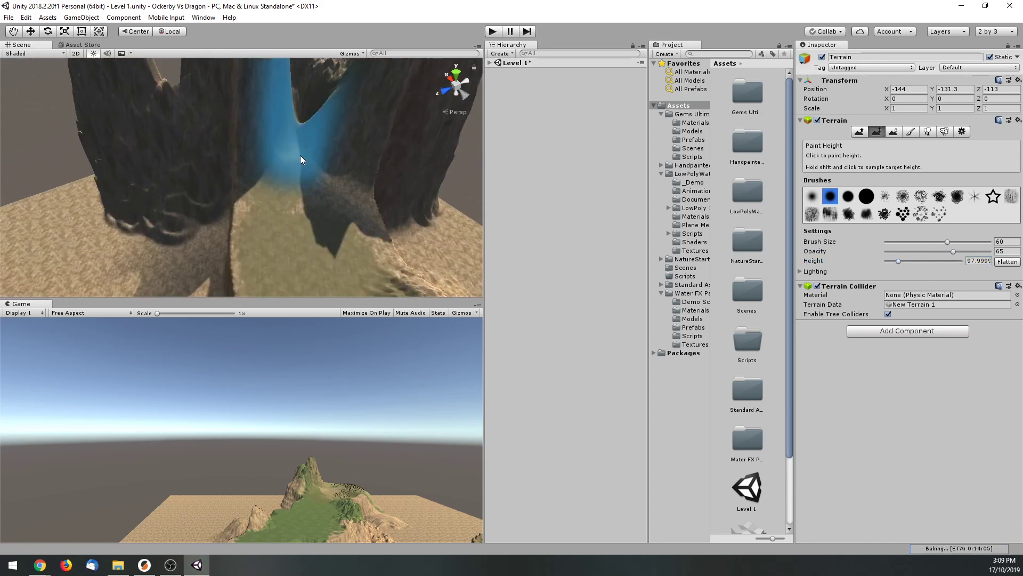
{"action": "scroll", "coordinate": [317, 160], "scroll_direction": "up", "scroll_amount": 4}
{"action": "scroll", "coordinate": [320, 166], "scroll_direction": "down", "scroll_amount": 2}
{"action": "mouse_move", "coordinate": [322, 170]}
{"action": "middle_mouse_down"}
{"action": "mouse_move", "coordinate": [281, 206]}
{"action": "mouse_move", "coordinate": [309, 187]}
{"action": "mouse_move", "coordinate": [582, 178]}
{"action": "middle_mouse_up"}
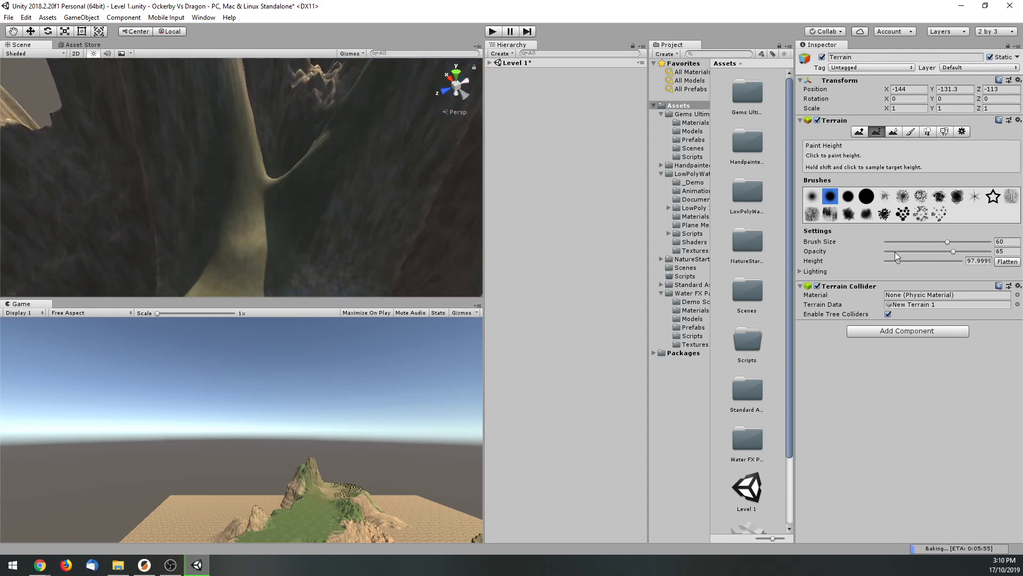
{"action": "left_click_drag", "start_coordinate": [899, 261], "coordinate": [888, 261]}
{"action": "mouse_move", "coordinate": [368, 176]}
{"action": "left_mouse_down"}
{"action": "mouse_move", "coordinate": [337, 238]}
{"action": "mouse_move", "coordinate": [273, 229]}
{"action": "mouse_move", "coordinate": [274, 206]}
{"action": "mouse_move", "coordinate": [217, 276]}
{"action": "mouse_move", "coordinate": [221, 261]}
{"action": "left_mouse_up"}
{"action": "scroll", "coordinate": [220, 261], "scroll_direction": "down", "scroll_amount": 5}
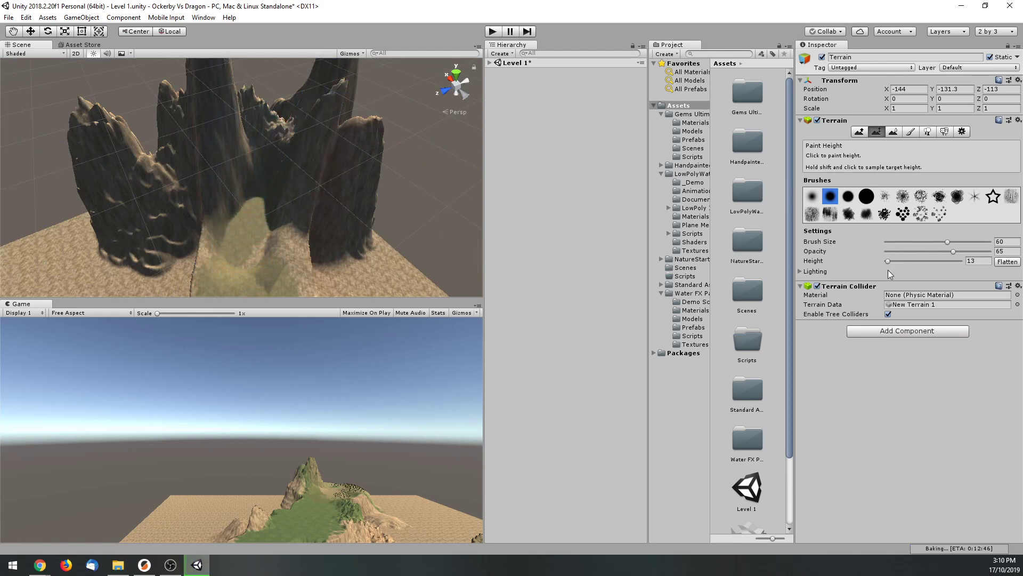
Set the paint height to 160 and raise the jagged ridge closing the gap between the spires.
{"action": "left_click_drag", "start_coordinate": [888, 261], "coordinate": [898, 263]}
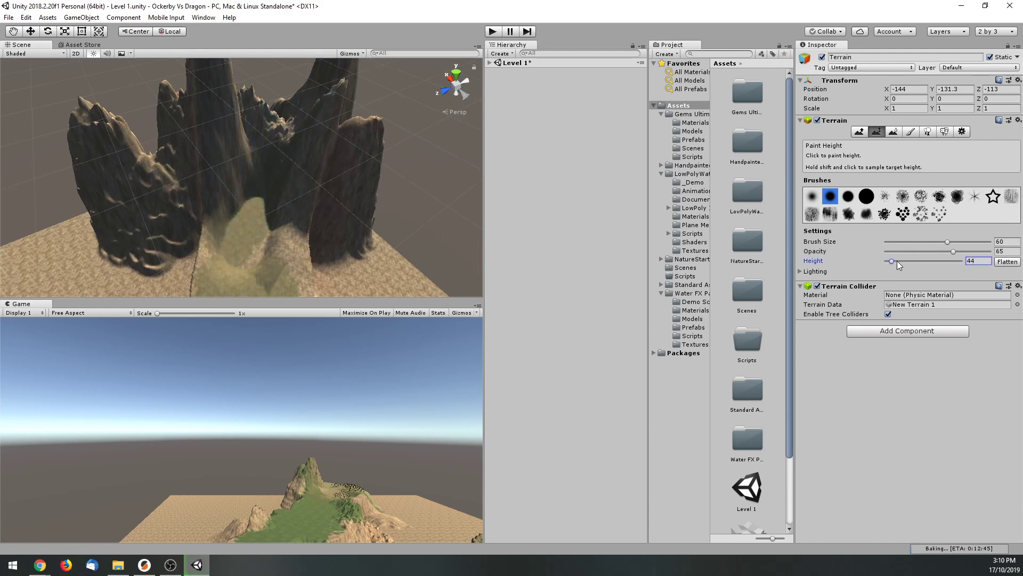
{"action": "left_click", "coordinate": [281, 130]}
{"action": "mouse_move", "coordinate": [289, 127]}
{"action": "left_mouse_down"}
{"action": "mouse_move", "coordinate": [167, 101]}
{"action": "mouse_move", "coordinate": [103, 188]}
{"action": "mouse_move", "coordinate": [129, 190]}
{"action": "left_mouse_up"}
Examine the whole terrain, from the tall spires along the canyon to the grassy area.
{"action": "scroll", "coordinate": [182, 206], "scroll_direction": "down", "scroll_amount": 6}
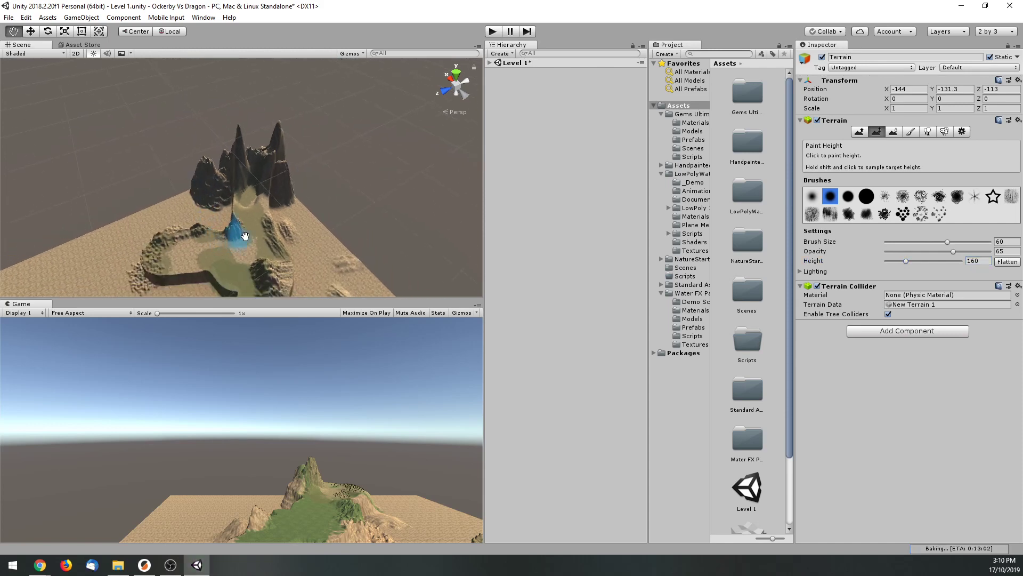
{"action": "middle_click_drag", "start_coordinate": [239, 234], "coordinate": [263, 197]}
{"action": "scroll", "coordinate": [332, 231], "scroll_direction": "up", "scroll_amount": 4}
{"action": "scroll", "coordinate": [333, 228], "scroll_direction": "down", "scroll_amount": 5}
{"action": "right_click_drag", "start_coordinate": [265, 198], "coordinate": [309, 185]}
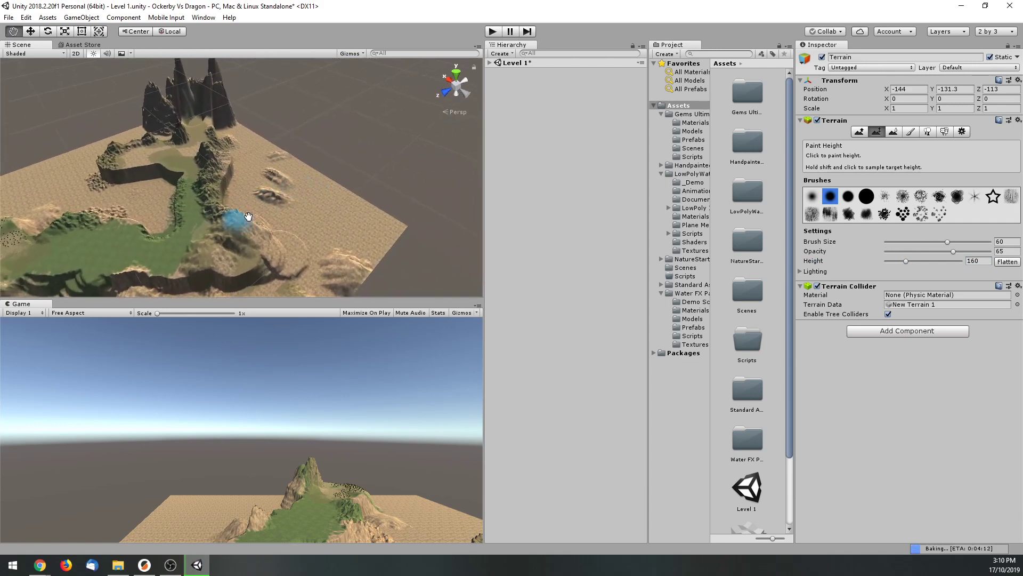
{"action": "middle_click_drag", "start_coordinate": [247, 217], "coordinate": [253, 195]}
{"action": "scroll", "coordinate": [218, 180], "scroll_direction": "up", "scroll_amount": 4}
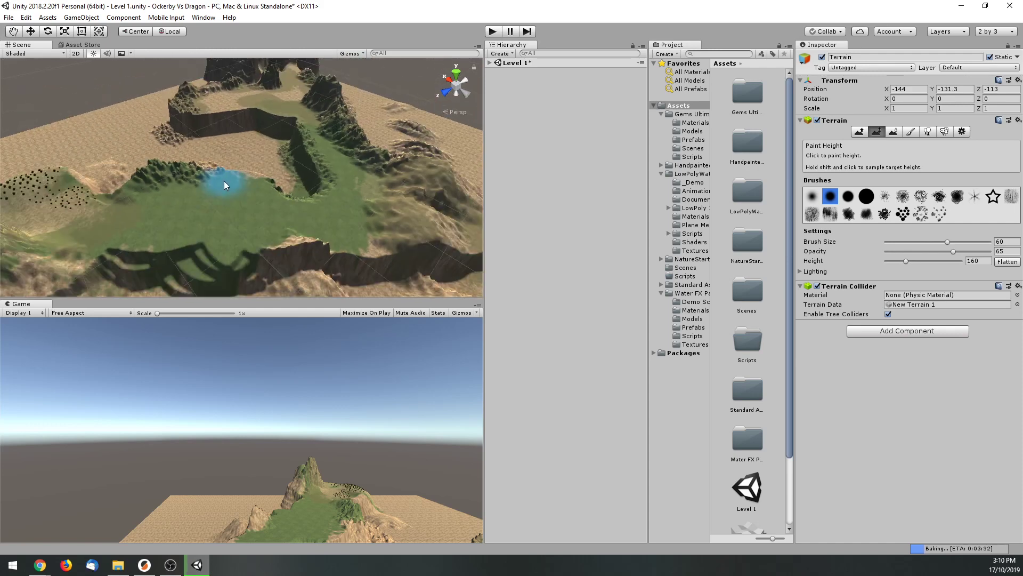
{"action": "mouse_move", "coordinate": [258, 160]}
{"action": "left_mouse_down", "text": "alt"}
{"action": "mouse_move", "coordinate": [282, 158]}
{"action": "mouse_move", "coordinate": [240, 205]}
{"action": "mouse_move", "coordinate": [290, 228]}
{"action": "mouse_move", "coordinate": [317, 161]}
{"action": "mouse_move", "coordinate": [400, 160]}
{"action": "left_mouse_up", "text": "alt"}
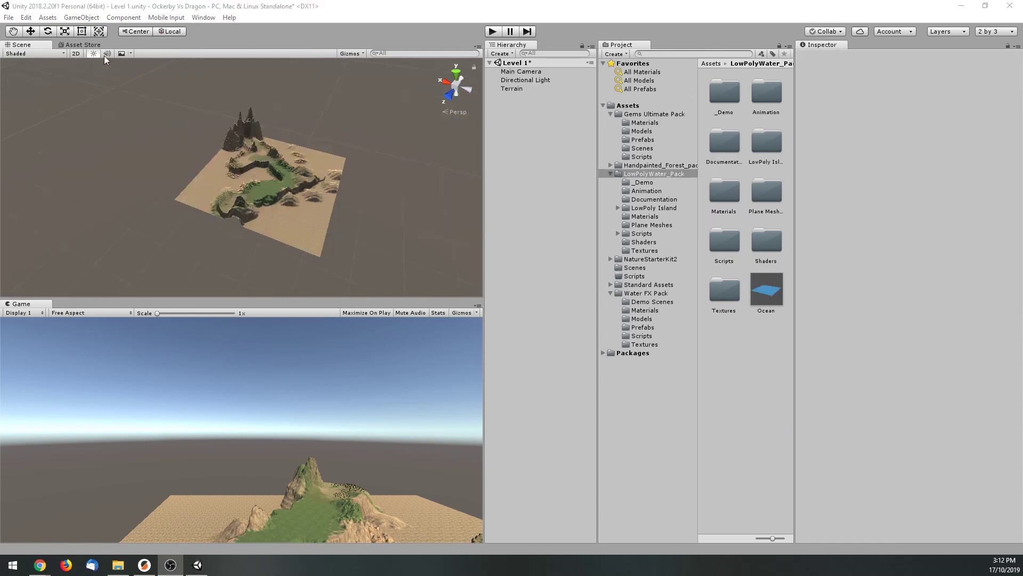
Search the Asset Store for "water" and limit the results to Free Assets.
{"action": "left_click", "coordinate": [78, 43]}
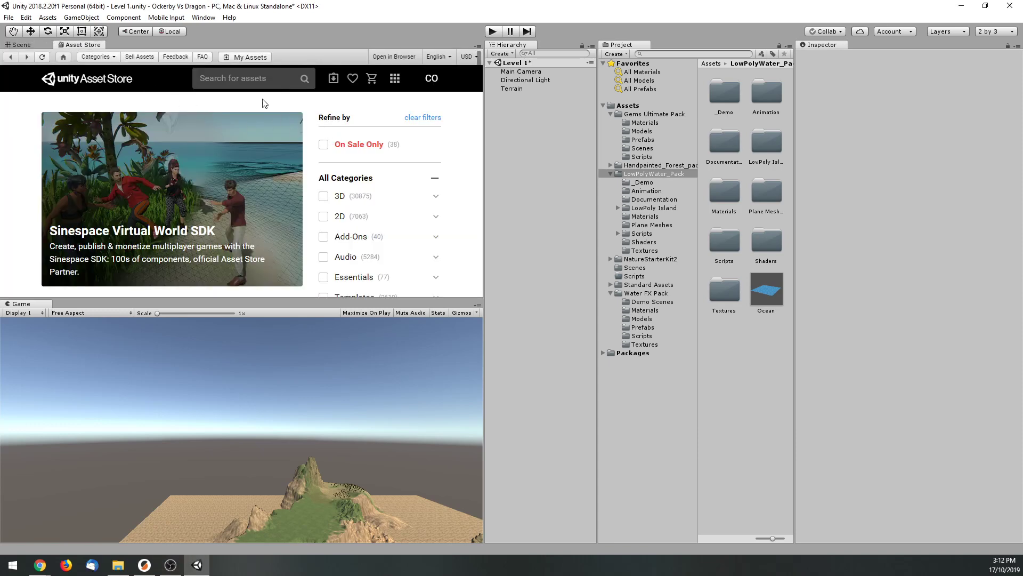
{"action": "left_click", "coordinate": [246, 79]}
{"action": "type", "text": "water"}
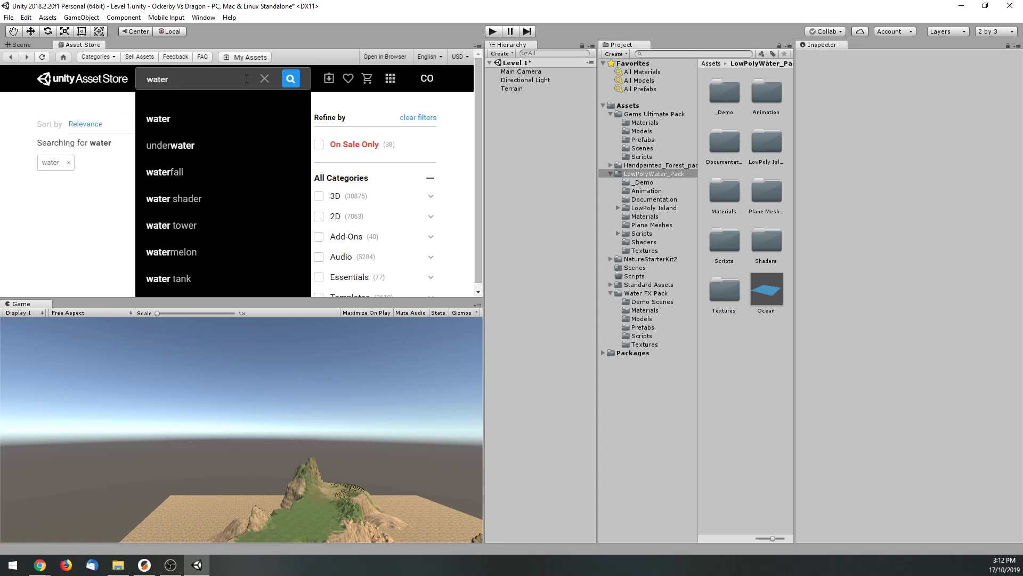
{"action": "key", "text": "Return"}
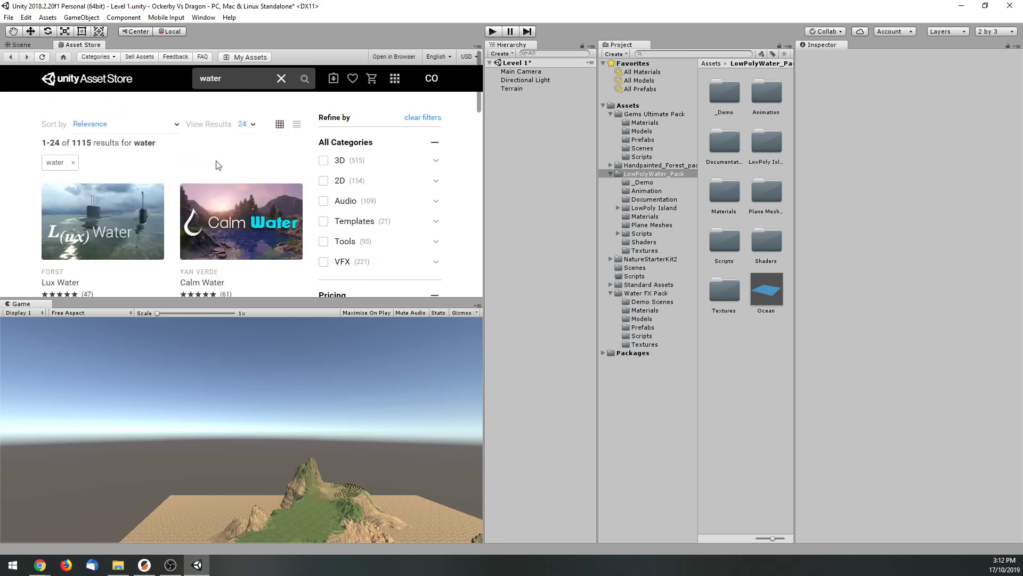
{"action": "scroll", "coordinate": [219, 159], "scroll_direction": "down", "scroll_amount": 1}
{"action": "scroll", "coordinate": [293, 201], "scroll_direction": "down", "scroll_amount": 1}
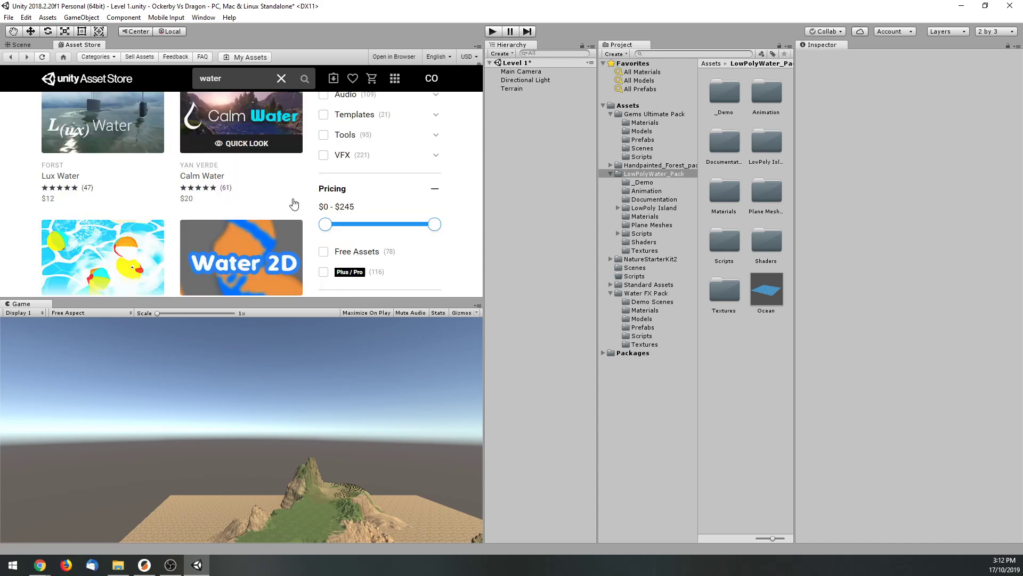
{"action": "left_click", "coordinate": [324, 253]}
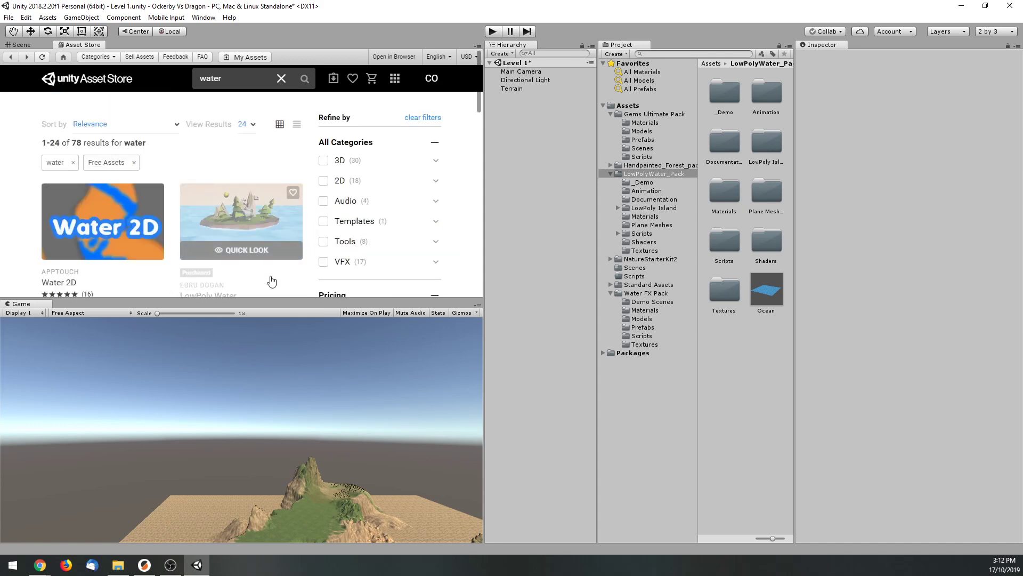
Look through the free water assets for a suitable water pack.
{"action": "scroll", "coordinate": [254, 230], "scroll_direction": "down", "scroll_amount": 1}
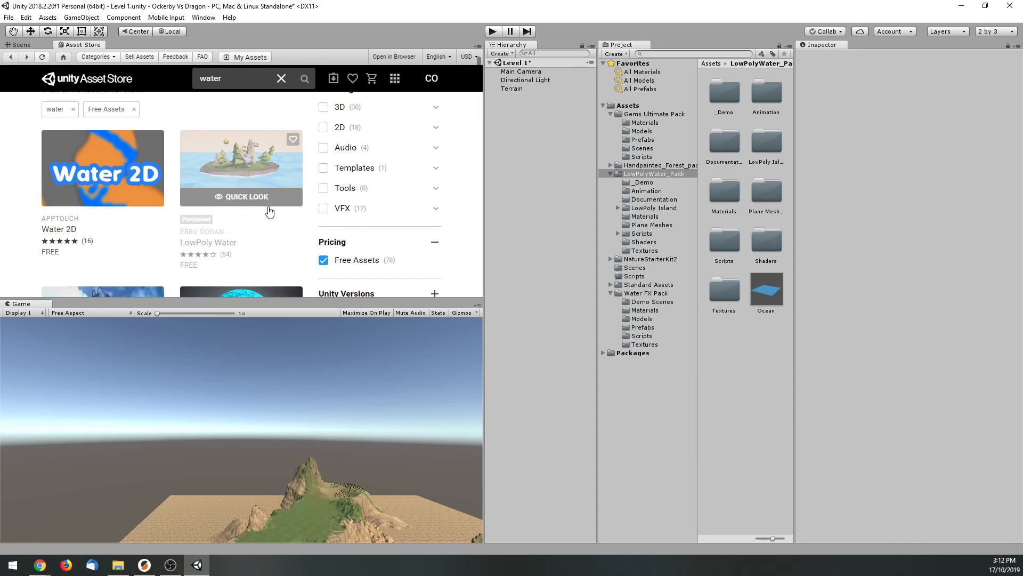
{"action": "scroll", "coordinate": [269, 212], "scroll_direction": "down", "scroll_amount": 5}
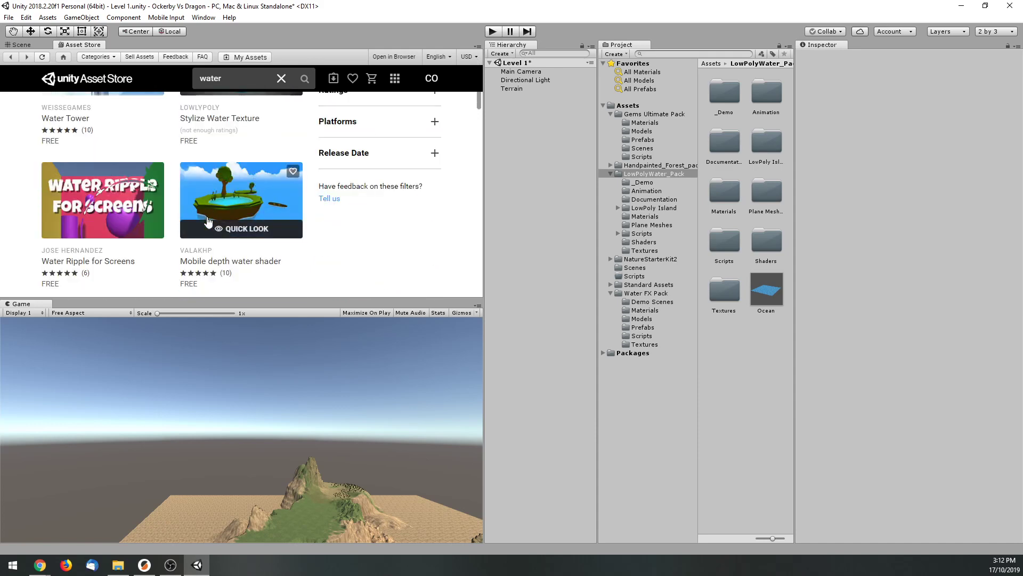
{"action": "scroll", "coordinate": [207, 221], "scroll_direction": "down", "scroll_amount": 3}
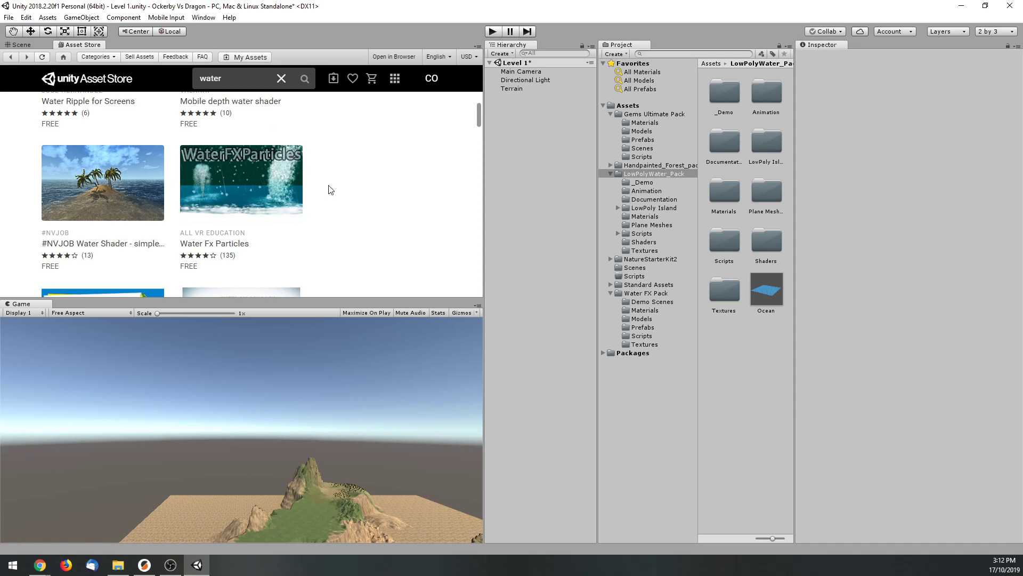
Check which Unity version is installed in the About Unity information, and close it.
{"action": "left_click", "coordinate": [203, 17]}
{"action": "mouse_move", "coordinate": [229, 18]}
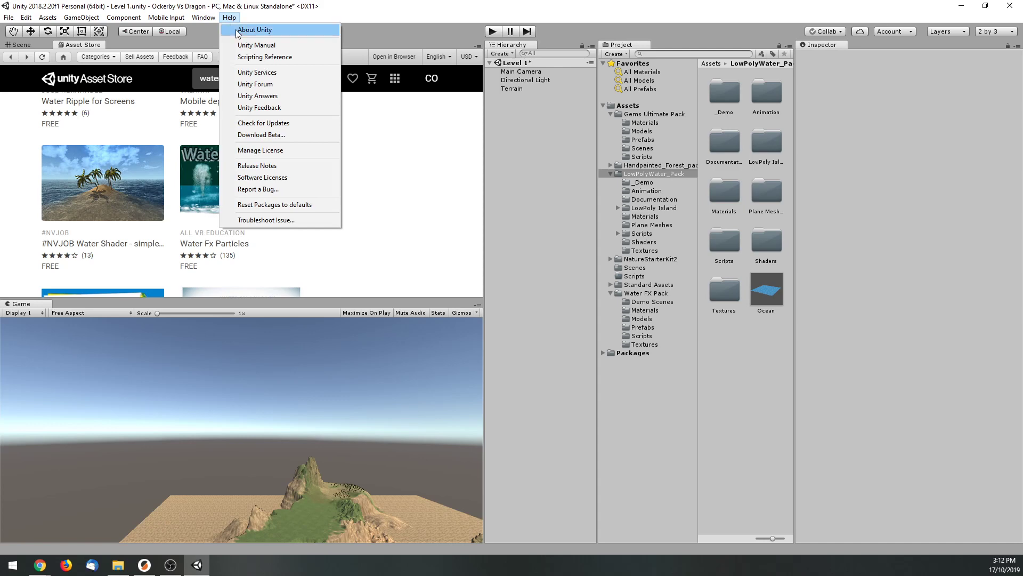
{"action": "left_click", "coordinate": [238, 32]}
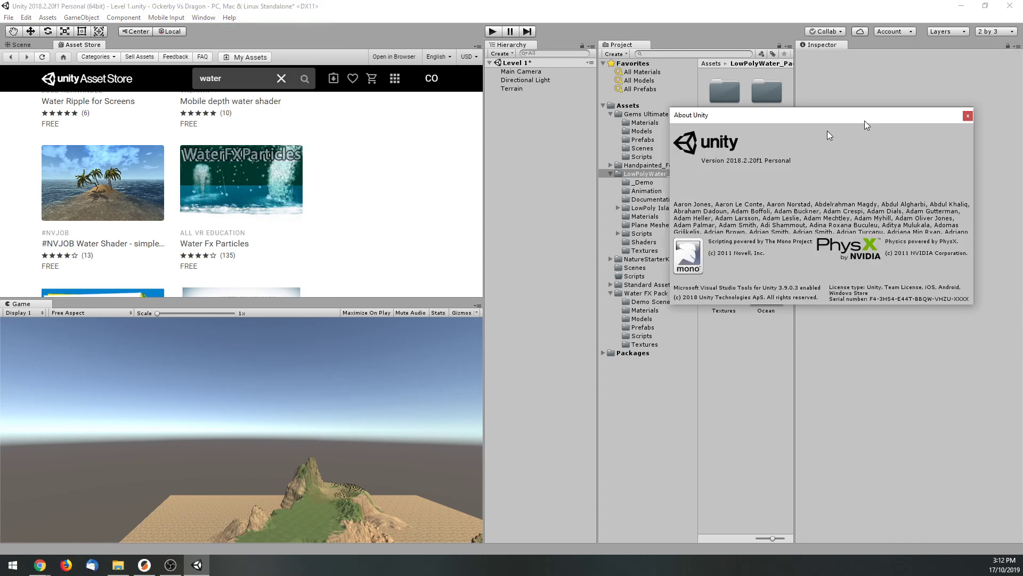
{"action": "left_click_drag", "start_coordinate": [847, 118], "coordinate": [509, 105]}
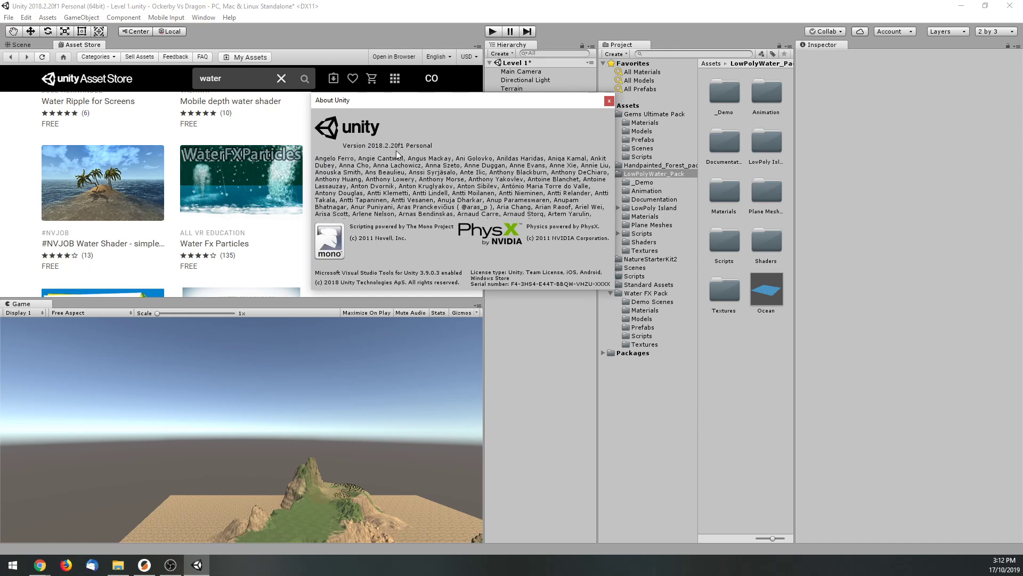
{"action": "left_click", "coordinate": [608, 101]}
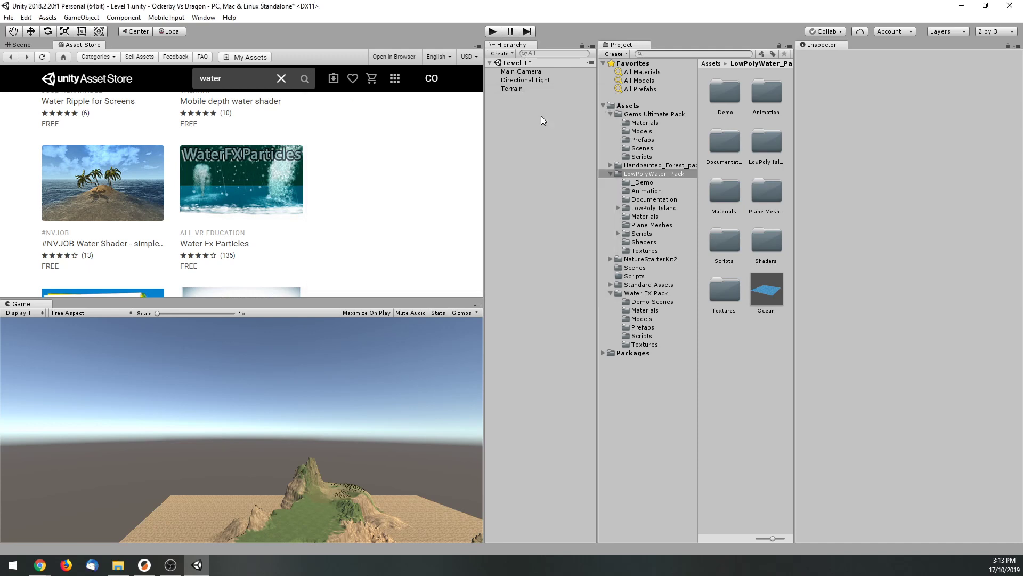
Find the LowPoly Water asset among the store results and look through the LowPolyWater_Pack and LowPoly Island folders in the project.
{"action": "scroll", "coordinate": [381, 170], "scroll_direction": "up", "scroll_amount": 10}
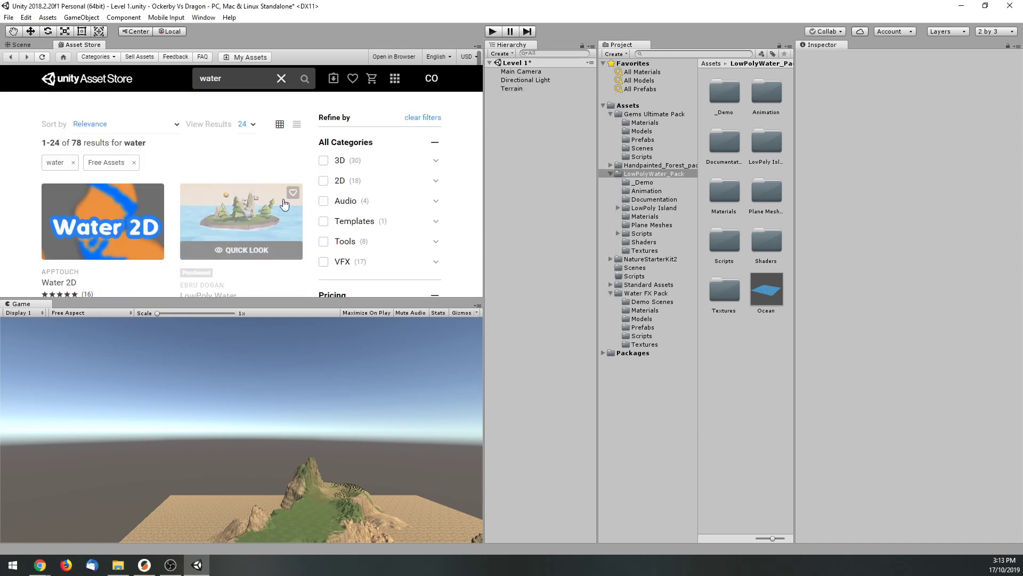
{"action": "scroll", "coordinate": [250, 211], "scroll_direction": "down", "scroll_amount": 1}
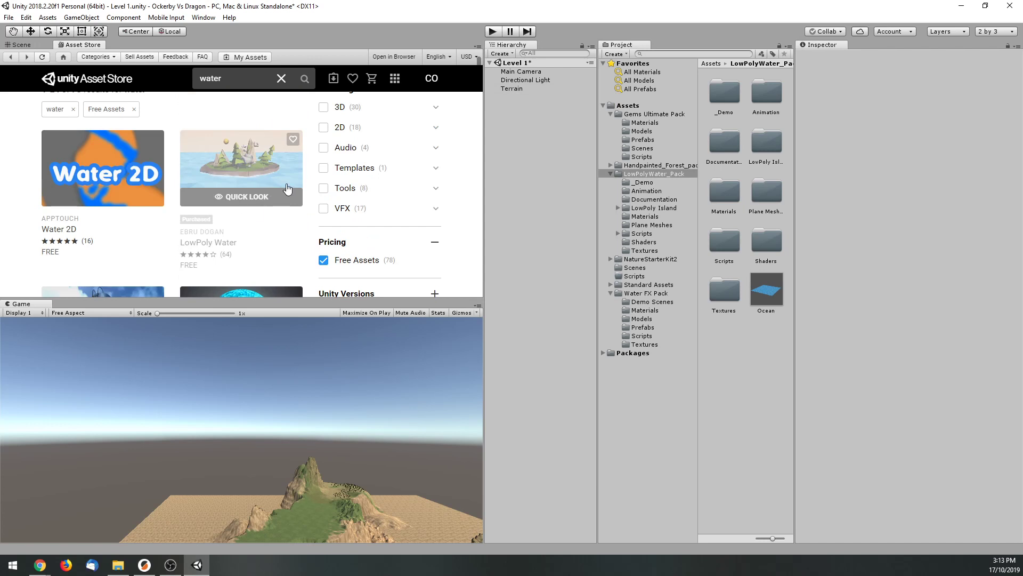
{"action": "left_click", "coordinate": [22, 44]}
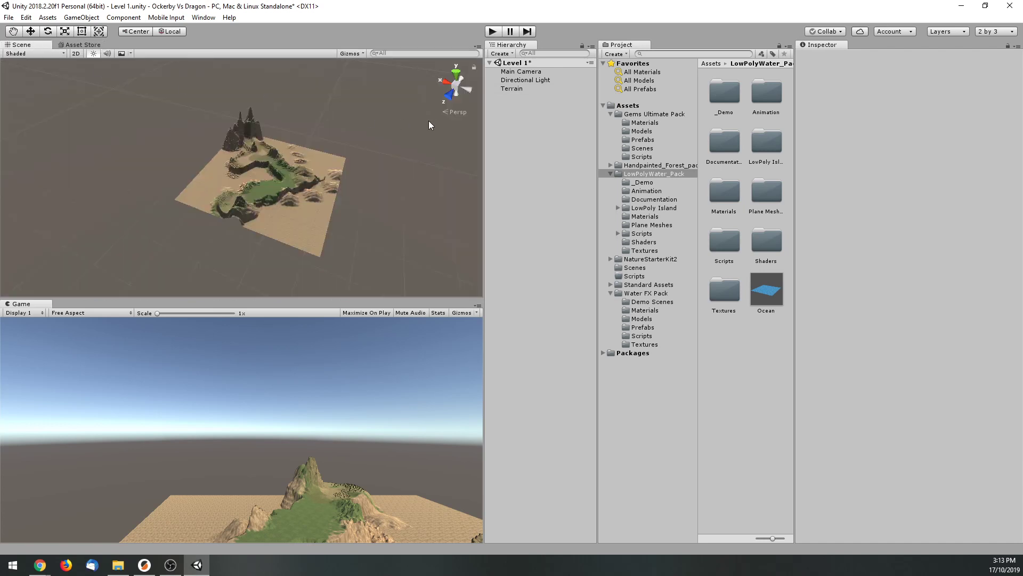
{"action": "left_click", "coordinate": [610, 175]}
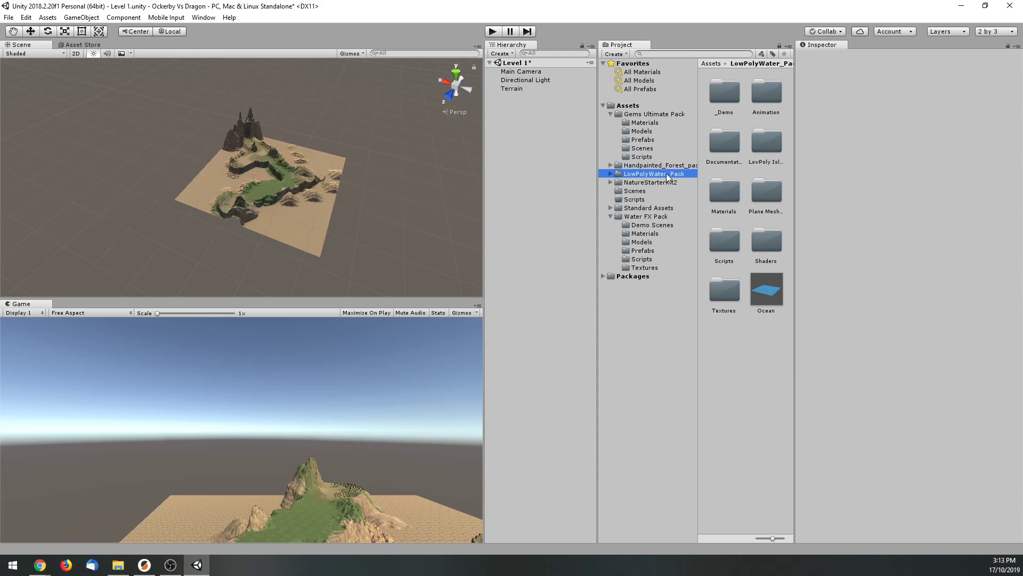
{"action": "left_click", "coordinate": [611, 174]}
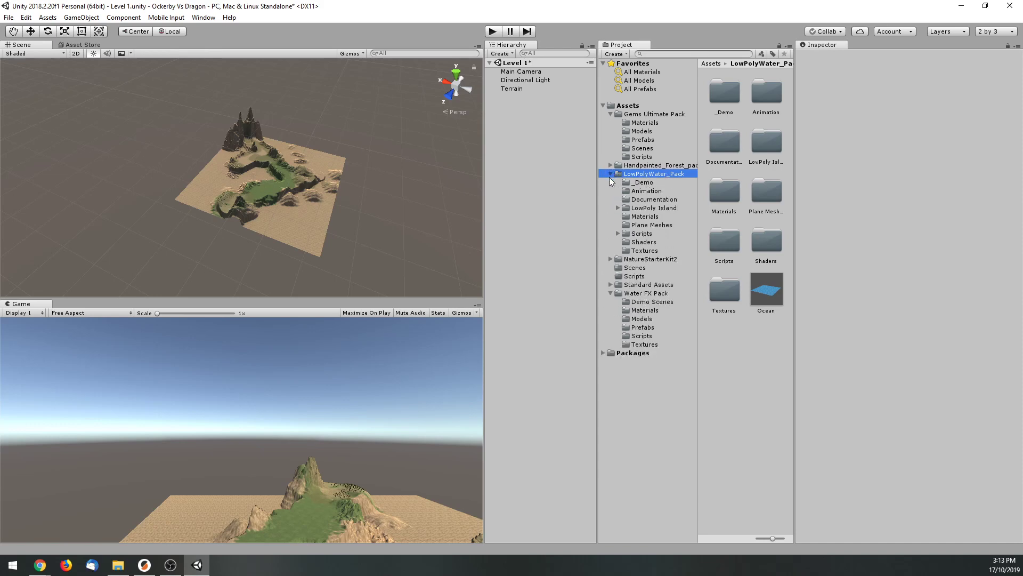
{"action": "left_click", "coordinate": [644, 176]}
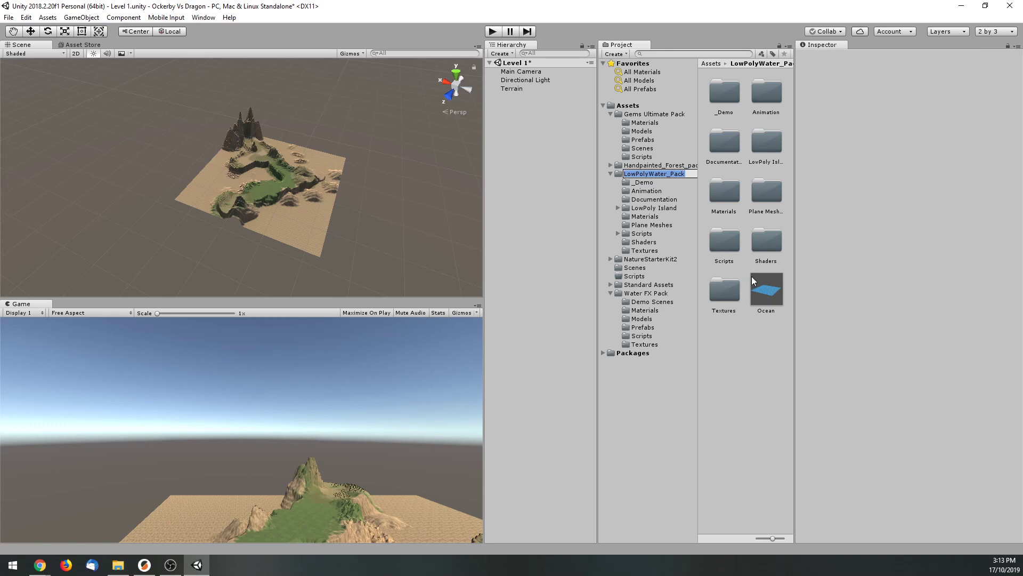
{"action": "left_click", "coordinate": [619, 206]}
{"action": "left_click", "coordinate": [620, 208]}
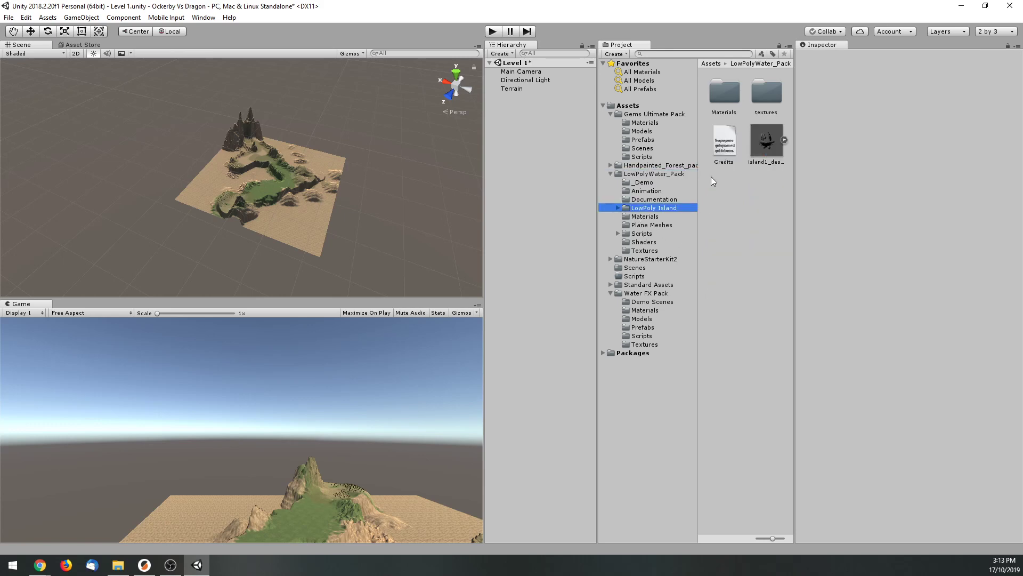
Add the Ocean prefab from the LowPolyWater_Pack folder to the Level 1 scene.
{"action": "left_click", "coordinate": [634, 174]}
{"action": "left_click_drag", "start_coordinate": [775, 292], "coordinate": [359, 227]}
{"action": "scroll", "coordinate": [361, 222], "scroll_direction": "down", "scroll_amount": 8}
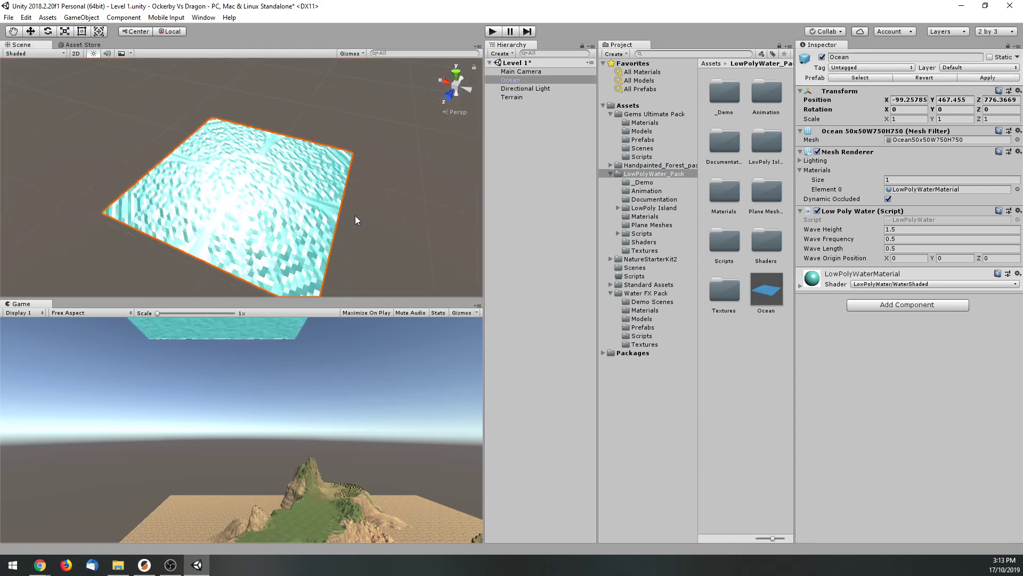
{"action": "right_click_drag", "start_coordinate": [372, 202], "coordinate": [370, 200]}
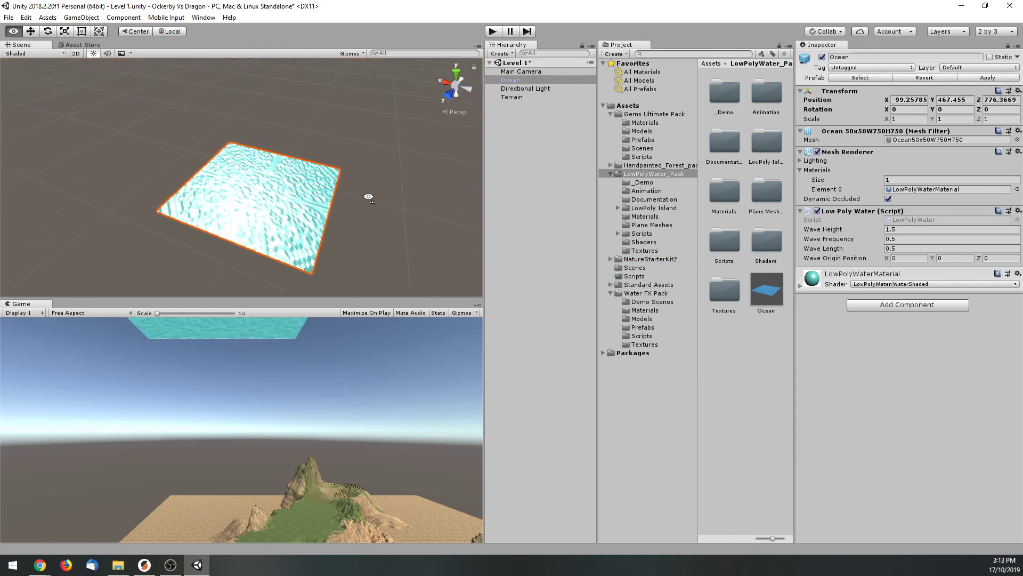
{"action": "scroll", "coordinate": [372, 203], "scroll_direction": "up", "scroll_amount": 5}
{"action": "scroll", "coordinate": [372, 208], "scroll_direction": "down", "scroll_amount": 4}
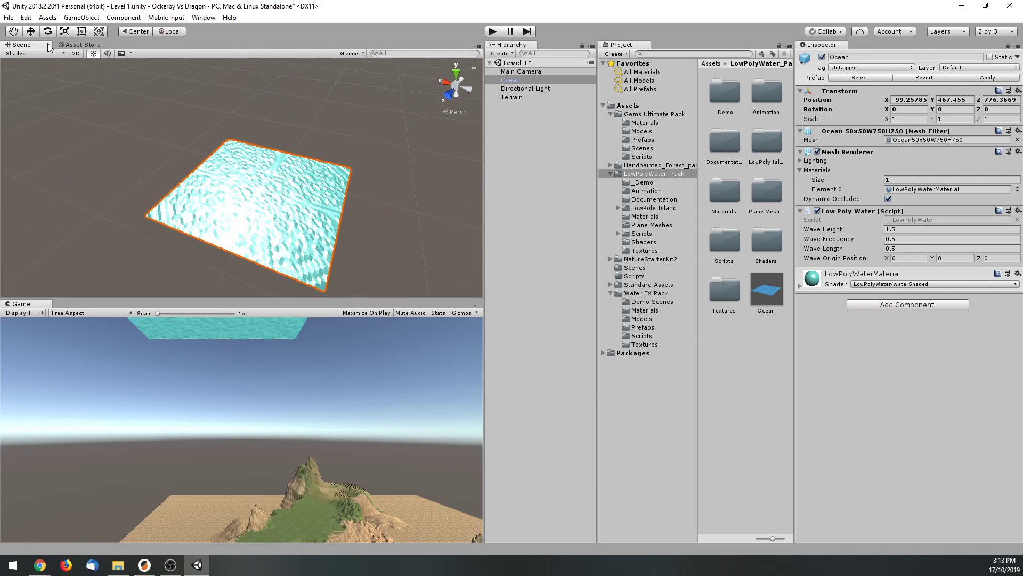
Move the Ocean over the terrain to position X 100, Y -114, Z 45.
{"action": "left_click", "coordinate": [33, 31]}
{"action": "left_click_drag", "start_coordinate": [263, 159], "coordinate": [309, 159]}
{"action": "left_click", "coordinate": [271, 259]}
{"action": "left_click", "coordinate": [263, 257]}
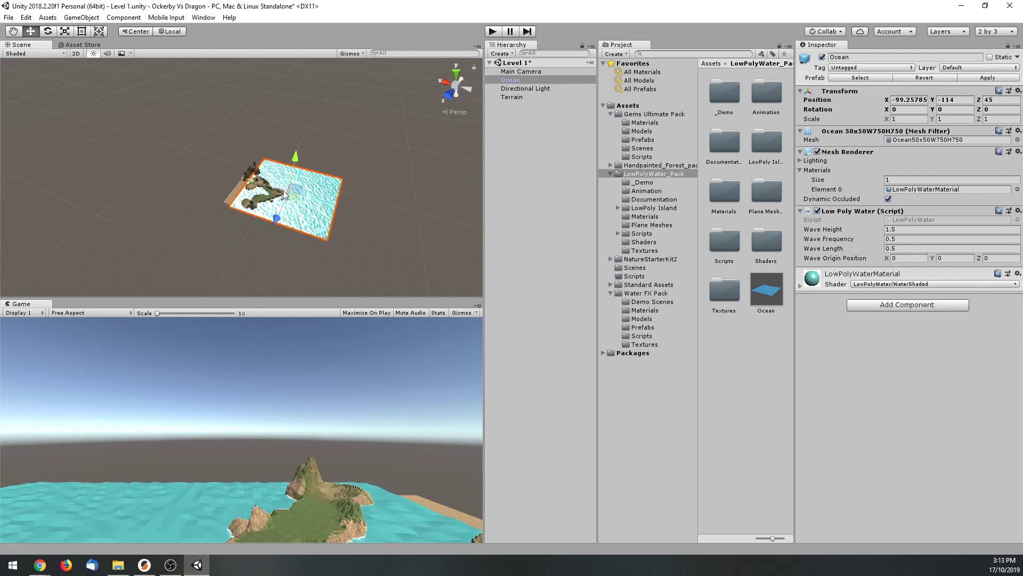
{"action": "left_click_drag", "start_coordinate": [276, 188], "coordinate": [254, 183]}
{"action": "scroll", "coordinate": [376, 229], "scroll_direction": "up", "scroll_amount": 5}
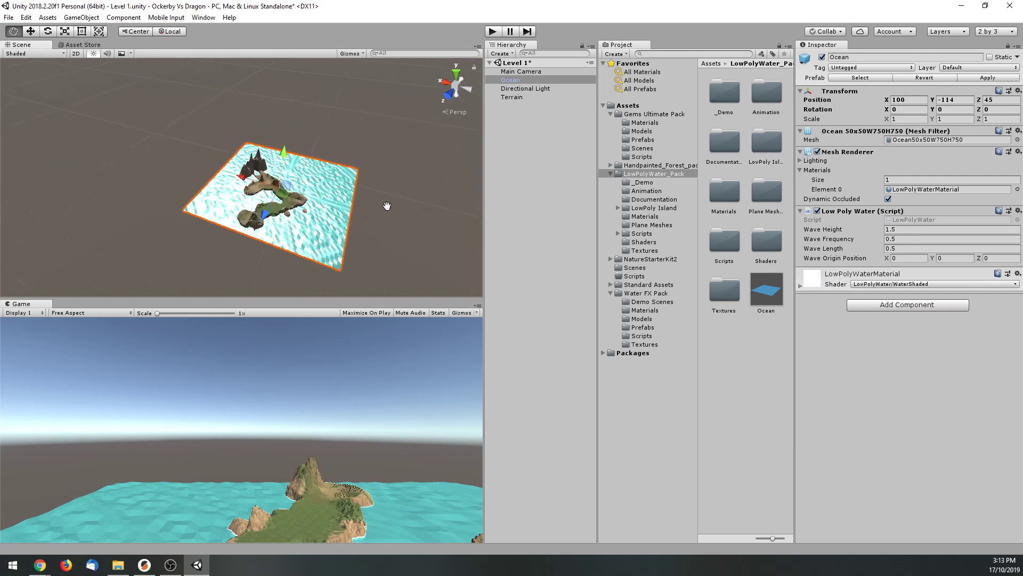
Lower the Ocean to a Y position of -121, checking the waterline around the island.
{"action": "scroll", "coordinate": [289, 142], "scroll_direction": "up", "scroll_amount": 8}
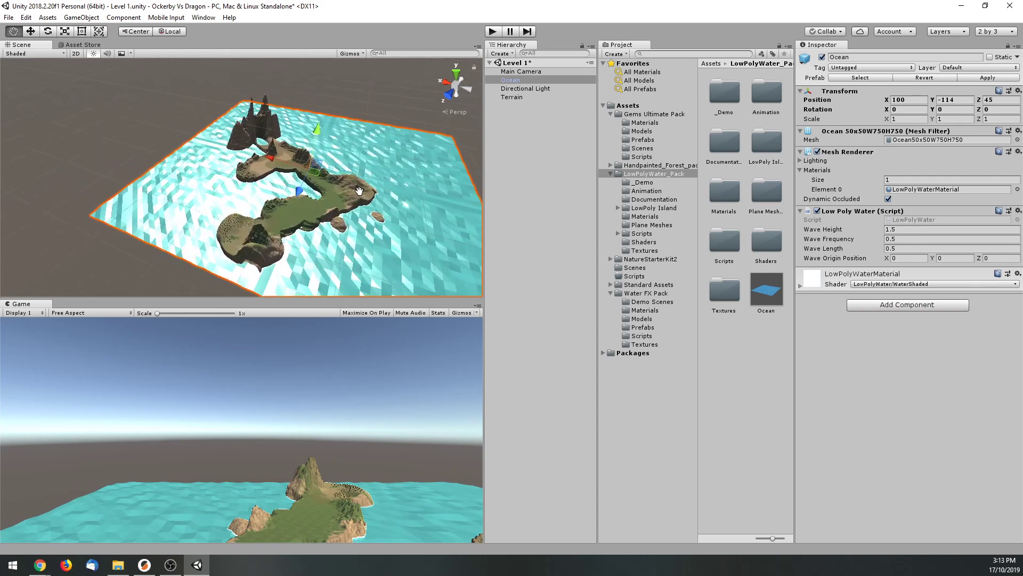
{"action": "scroll", "coordinate": [377, 192], "scroll_direction": "up", "scroll_amount": 4}
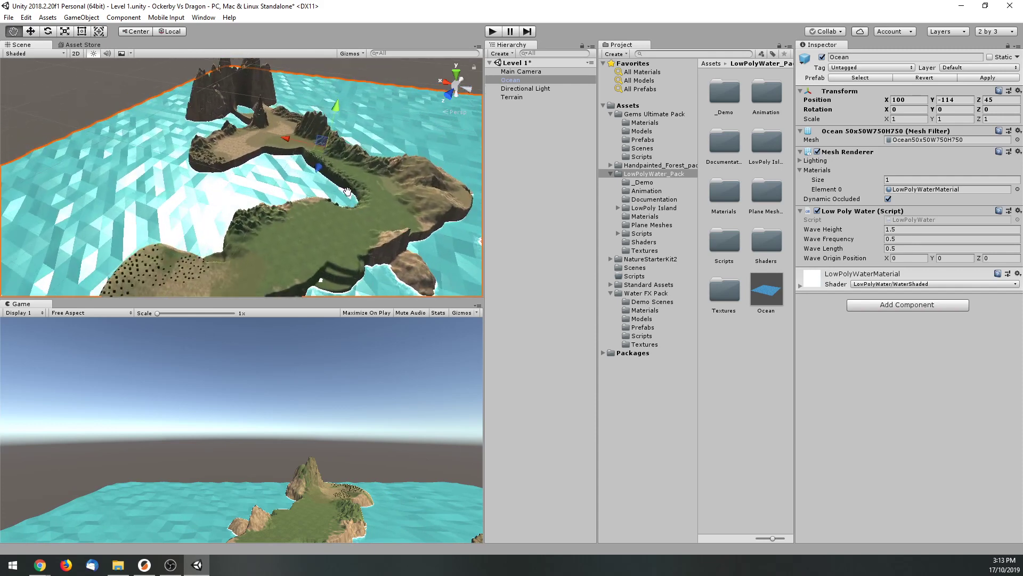
{"action": "left_click_drag", "start_coordinate": [336, 107], "coordinate": [337, 110]}
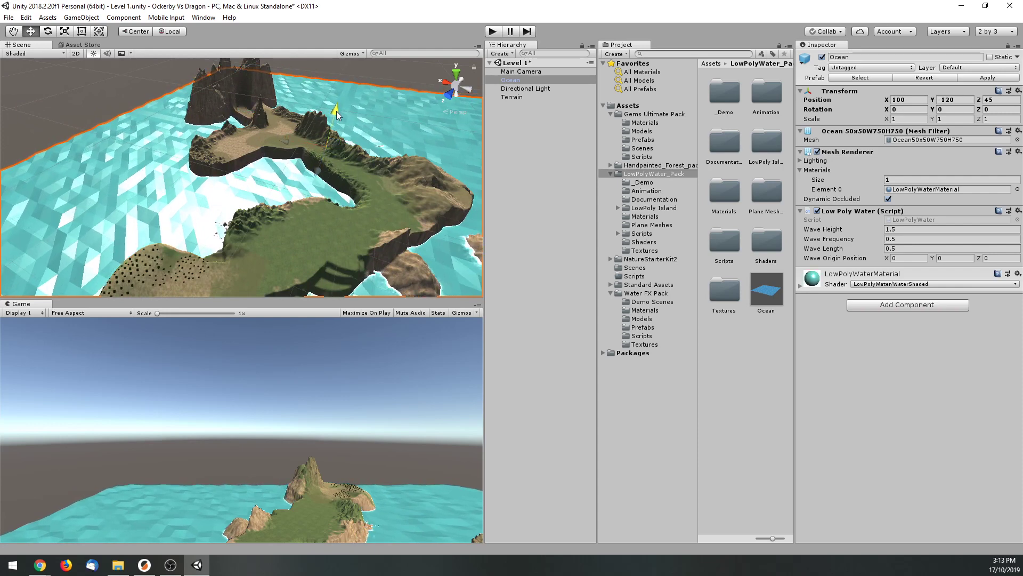
{"action": "scroll", "coordinate": [363, 181], "scroll_direction": "down", "scroll_amount": 3}
{"action": "scroll", "coordinate": [371, 247], "scroll_direction": "down", "scroll_amount": 4}
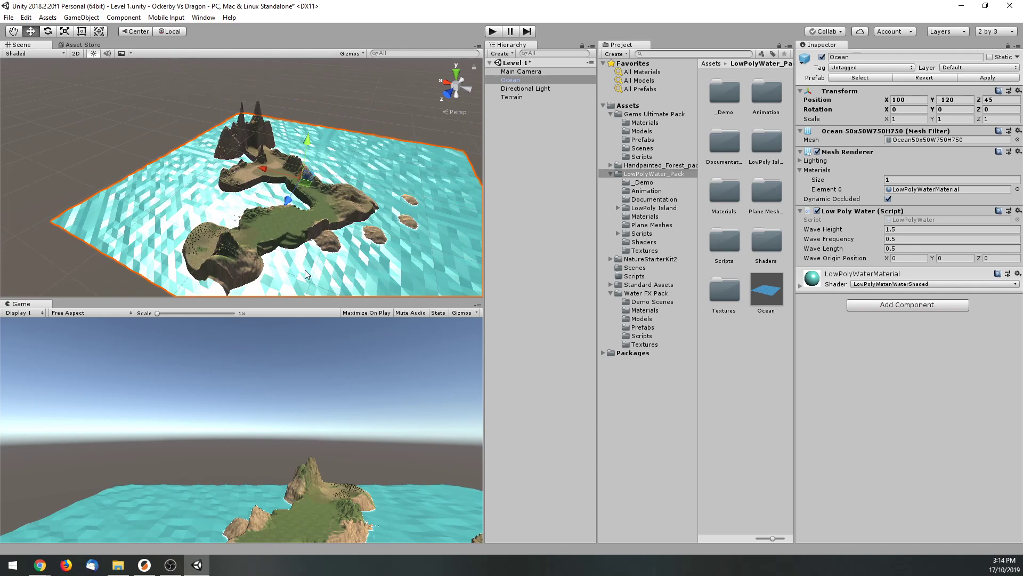
{"action": "middle_click_drag", "start_coordinate": [326, 290], "coordinate": [315, 240]}
{"action": "scroll", "coordinate": [275, 162], "scroll_direction": "up", "scroll_amount": 7}
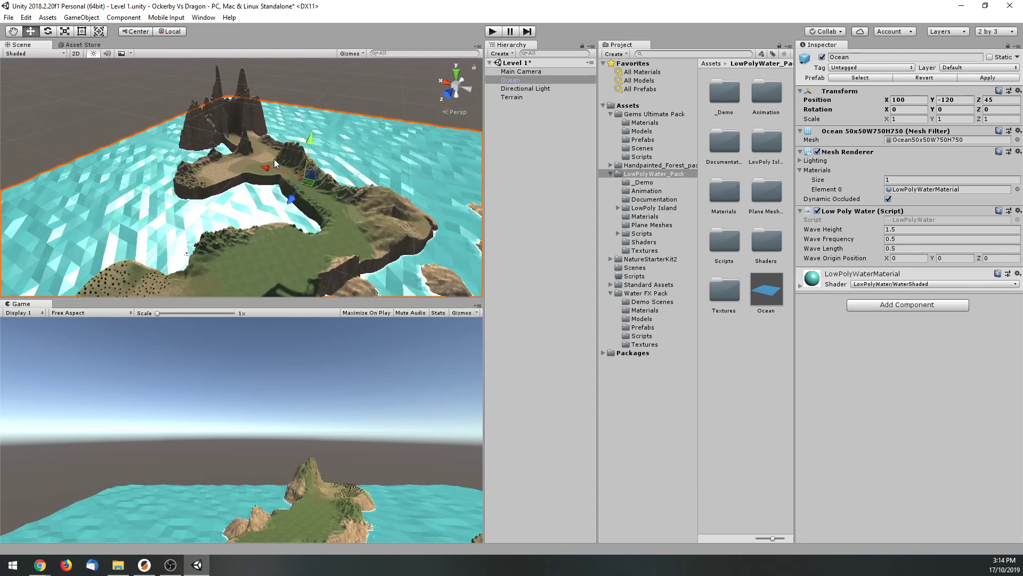
{"action": "scroll", "coordinate": [241, 135], "scroll_direction": "up", "scroll_amount": 2}
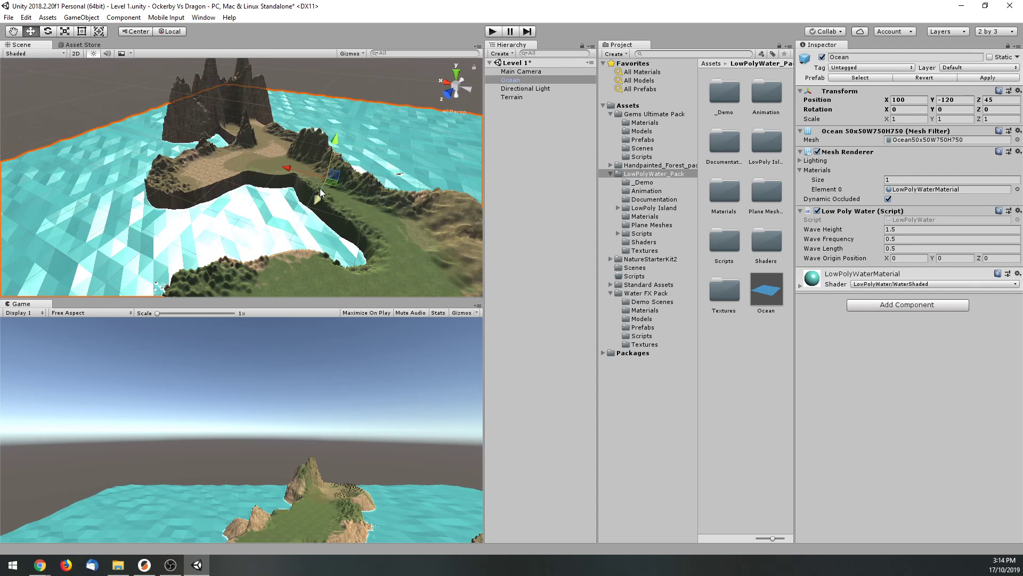
{"action": "scroll", "coordinate": [319, 188], "scroll_direction": "down", "scroll_amount": 8}
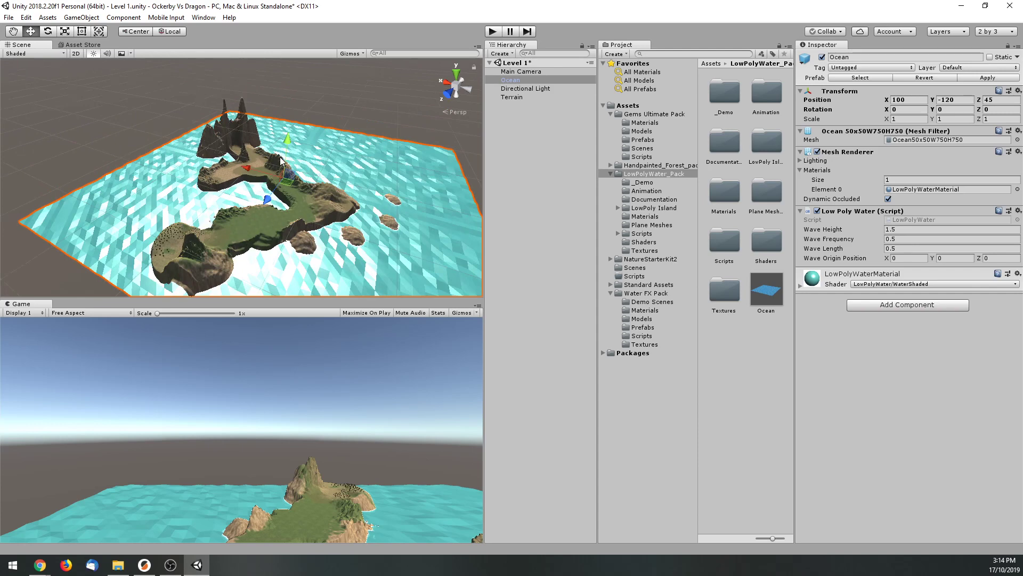
{"action": "left_click_drag", "start_coordinate": [288, 151], "coordinate": [287, 142]}
{"action": "scroll", "coordinate": [233, 133], "scroll_direction": "up", "scroll_amount": 8}
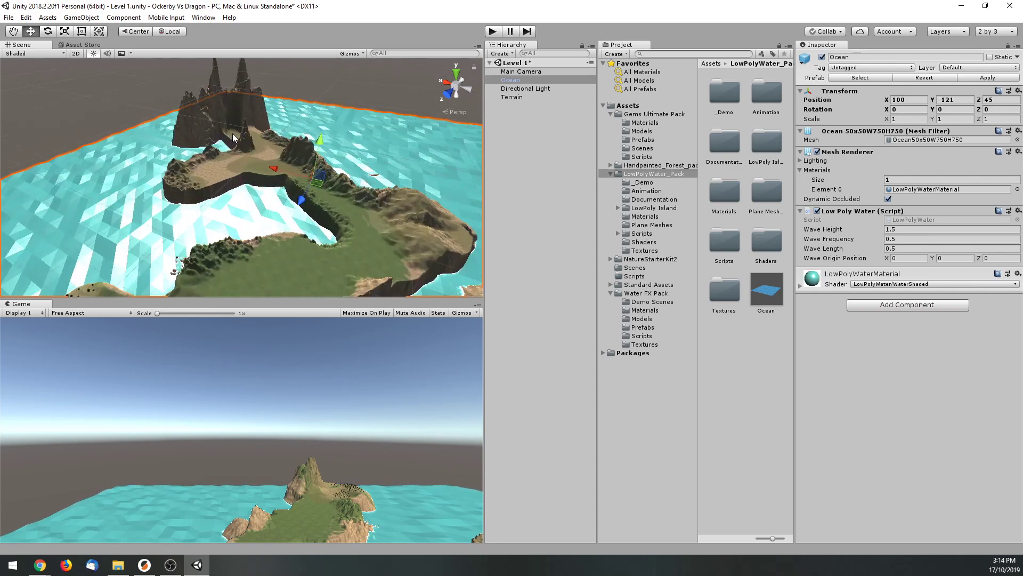
Examine the water around the spires and island from several angles, and briefly run the scene to preview it.
{"action": "middle_click_drag", "start_coordinate": [305, 154], "coordinate": [312, 193]}
{"action": "scroll", "coordinate": [313, 194], "scroll_direction": "up", "scroll_amount": 5}
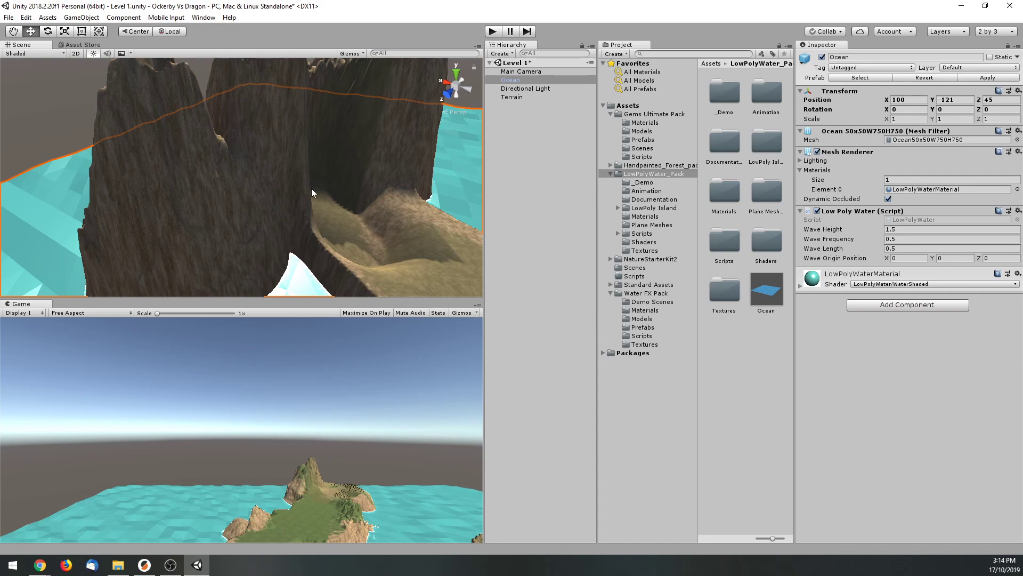
{"action": "scroll", "coordinate": [311, 188], "scroll_direction": "down", "scroll_amount": 8}
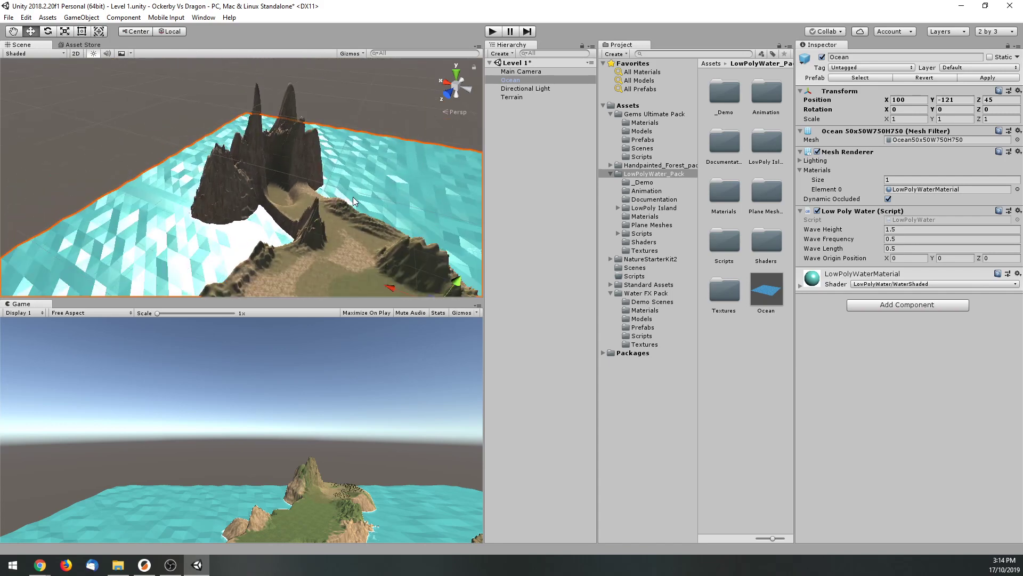
{"action": "scroll", "coordinate": [290, 221], "scroll_direction": "down", "scroll_amount": 2}
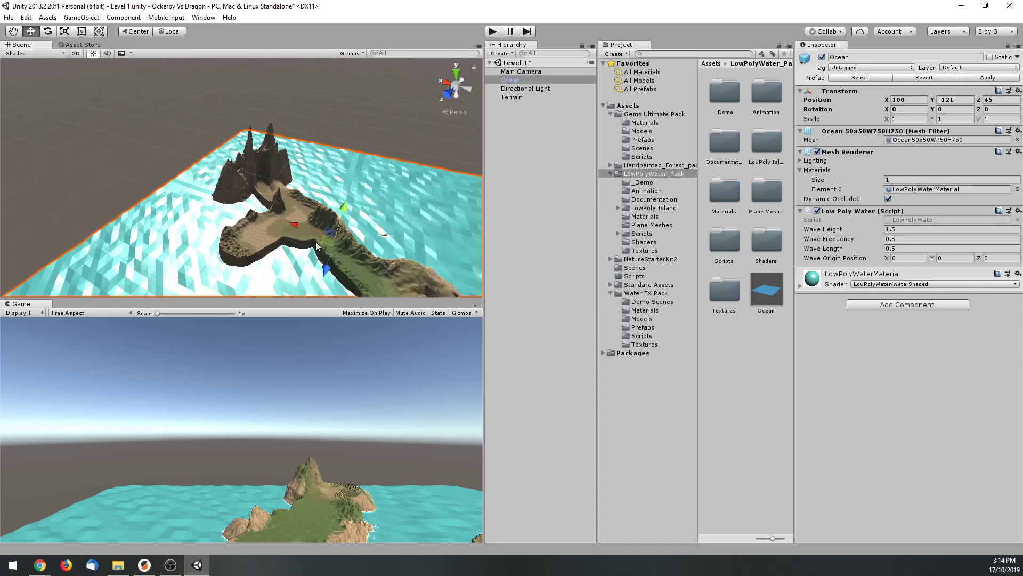
{"action": "middle_click_drag", "start_coordinate": [315, 254], "coordinate": [305, 182]}
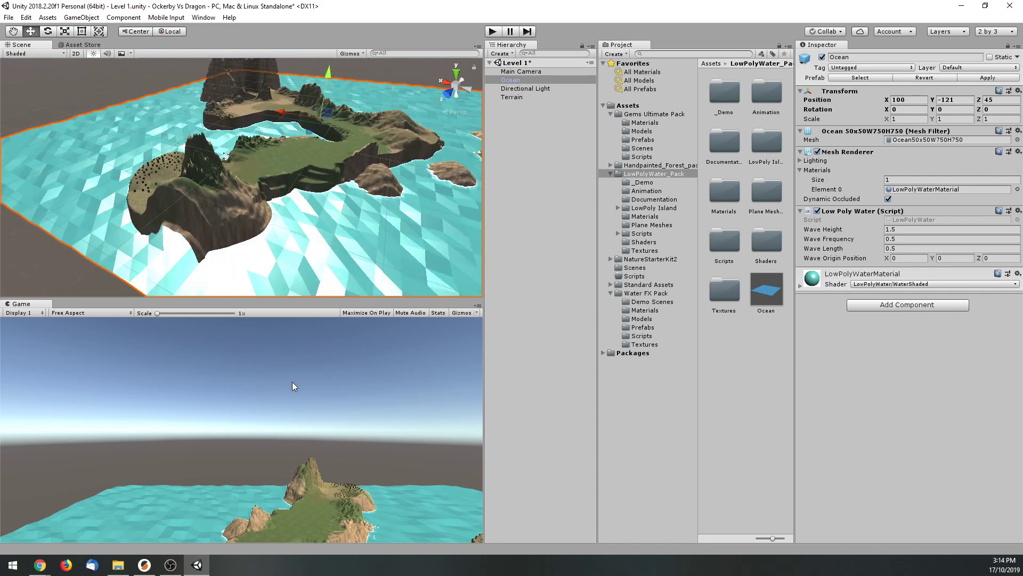
{"action": "scroll", "coordinate": [332, 281], "scroll_direction": "down", "scroll_amount": 10}
{"action": "scroll", "coordinate": [329, 233], "scroll_direction": "up", "scroll_amount": 5}
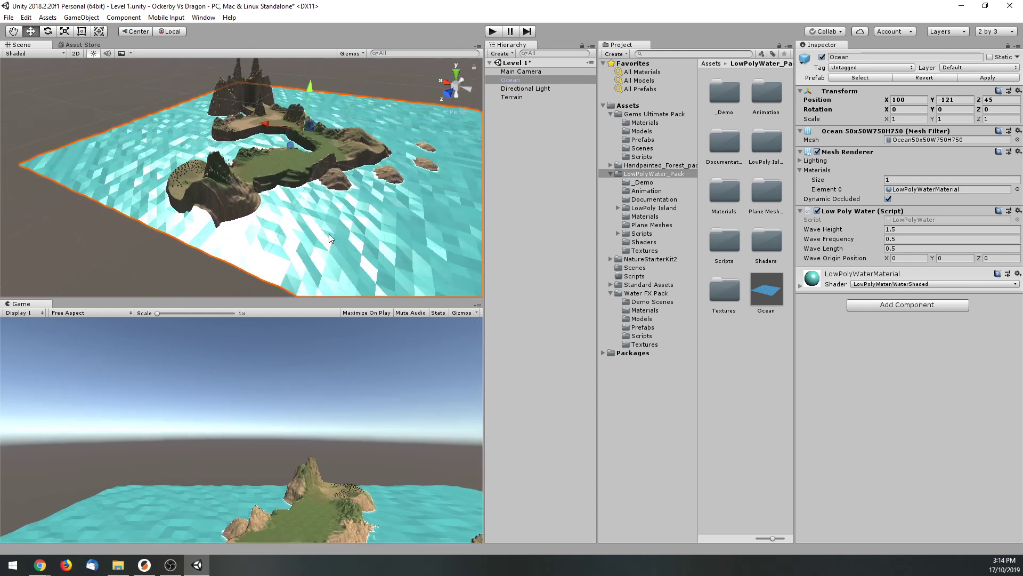
{"action": "left_click", "coordinate": [492, 31]}
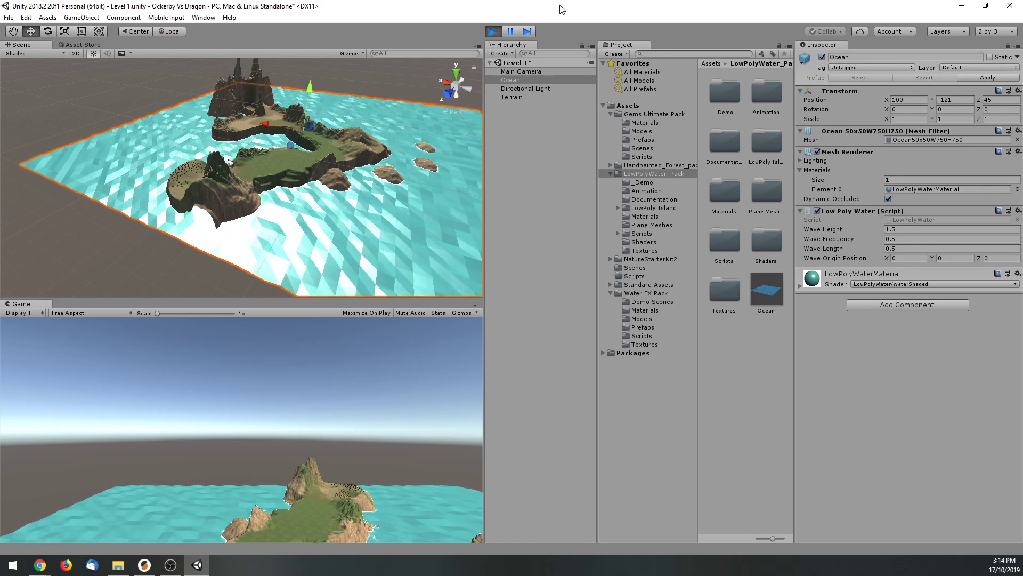
{"action": "left_click", "coordinate": [493, 32]}
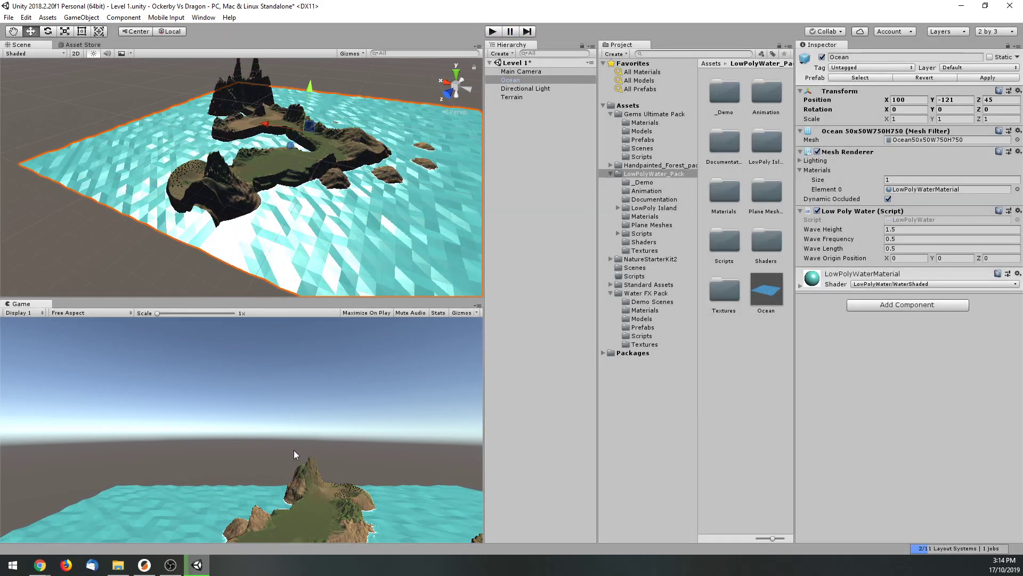
Move the Main Camera to X 69, Y -46, Z -86 so that it looks across the island and the water.
{"action": "scroll", "coordinate": [334, 194], "scroll_direction": "down", "scroll_amount": 6}
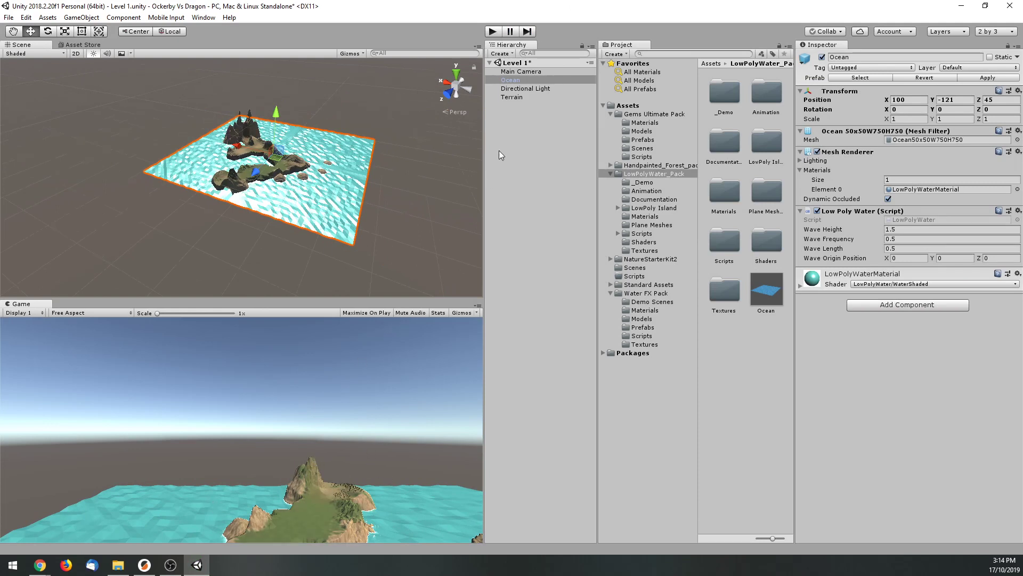
{"action": "left_click", "coordinate": [516, 72]}
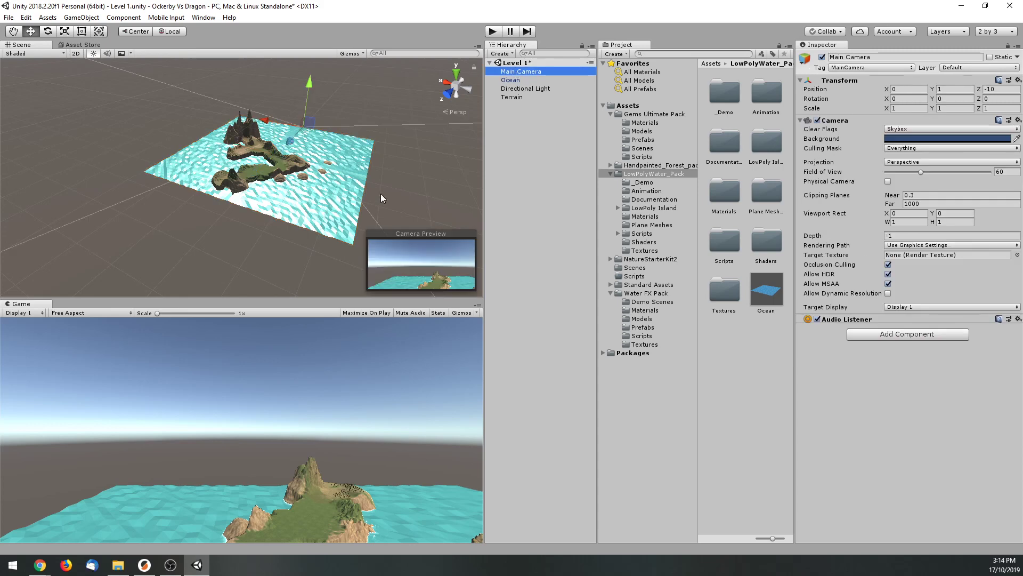
{"action": "mouse_move", "coordinate": [308, 82]}
{"action": "left_mouse_down"}
{"action": "mouse_move", "coordinate": [308, 104]}
{"action": "mouse_move", "coordinate": [315, 97]}
{"action": "left_mouse_up"}
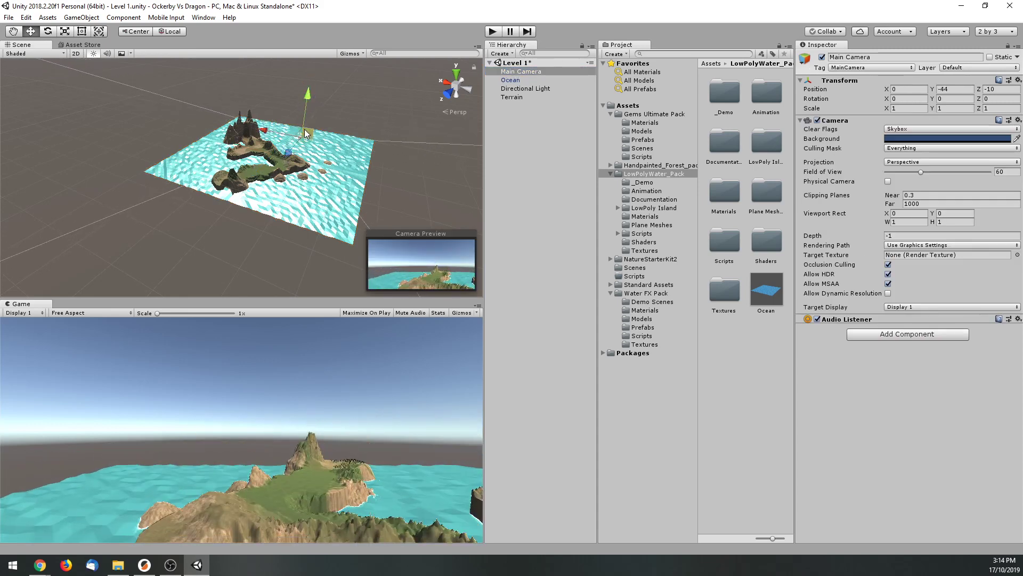
{"action": "left_click_drag", "start_coordinate": [289, 151], "coordinate": [312, 98]}
{"action": "left_click_drag", "start_coordinate": [289, 152], "coordinate": [293, 154]}
{"action": "left_click_drag", "start_coordinate": [306, 112], "coordinate": [311, 89]}
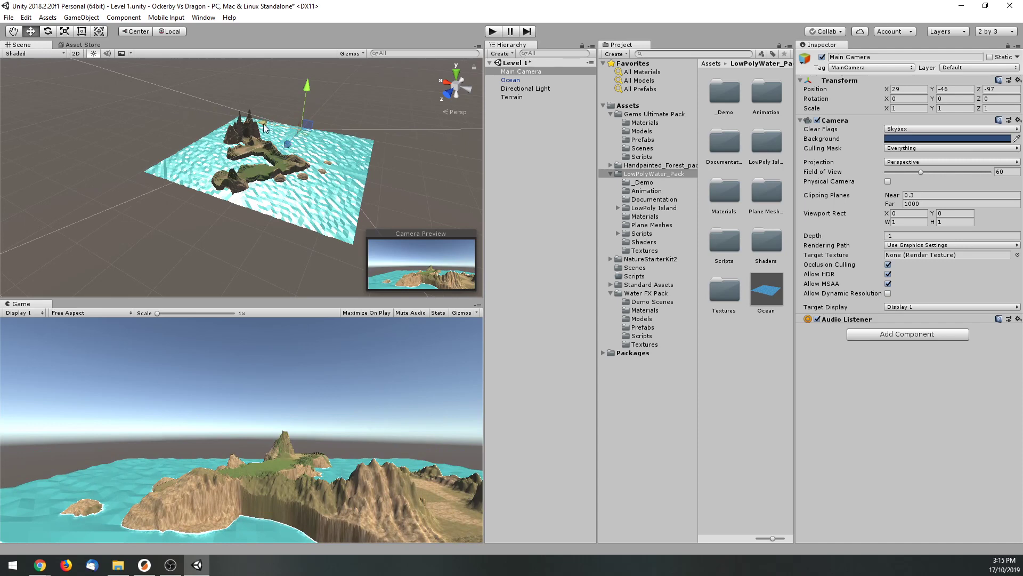
{"action": "mouse_move", "coordinate": [263, 124]}
{"action": "left_mouse_down"}
{"action": "mouse_move", "coordinate": [273, 129]}
{"action": "mouse_move", "coordinate": [254, 135]}
{"action": "left_mouse_up"}
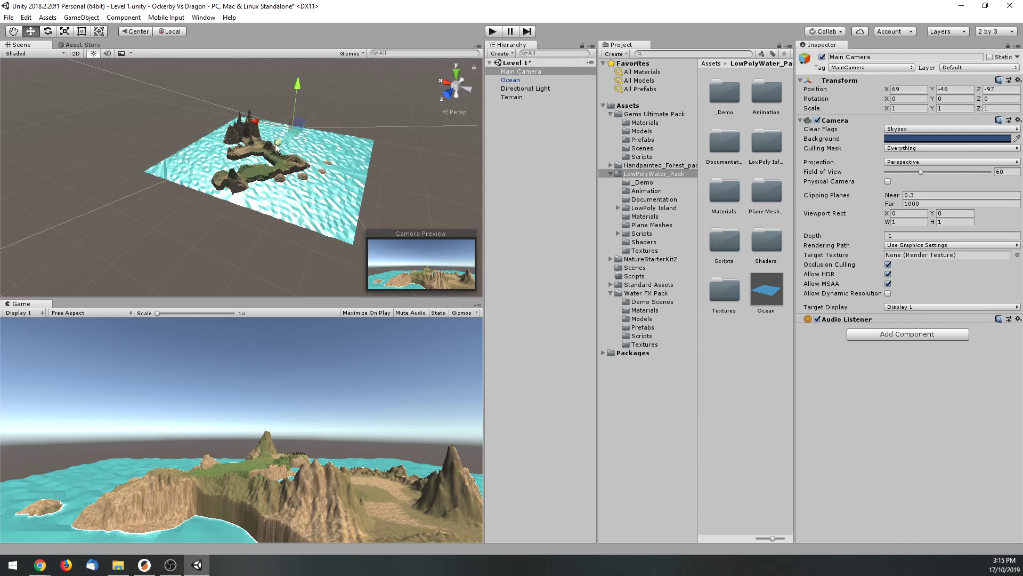
{"action": "left_click_drag", "start_coordinate": [276, 145], "coordinate": [277, 148]}
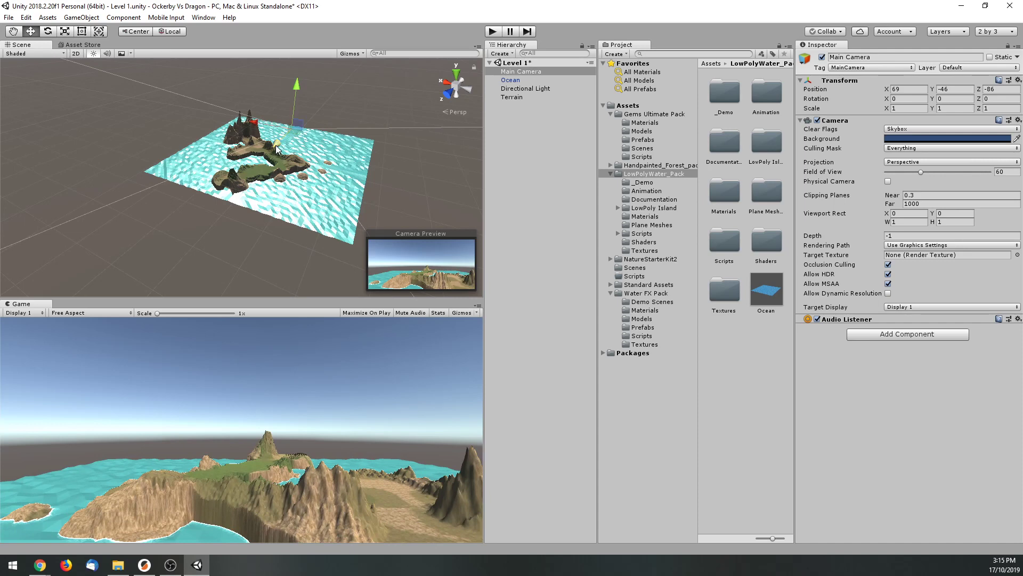